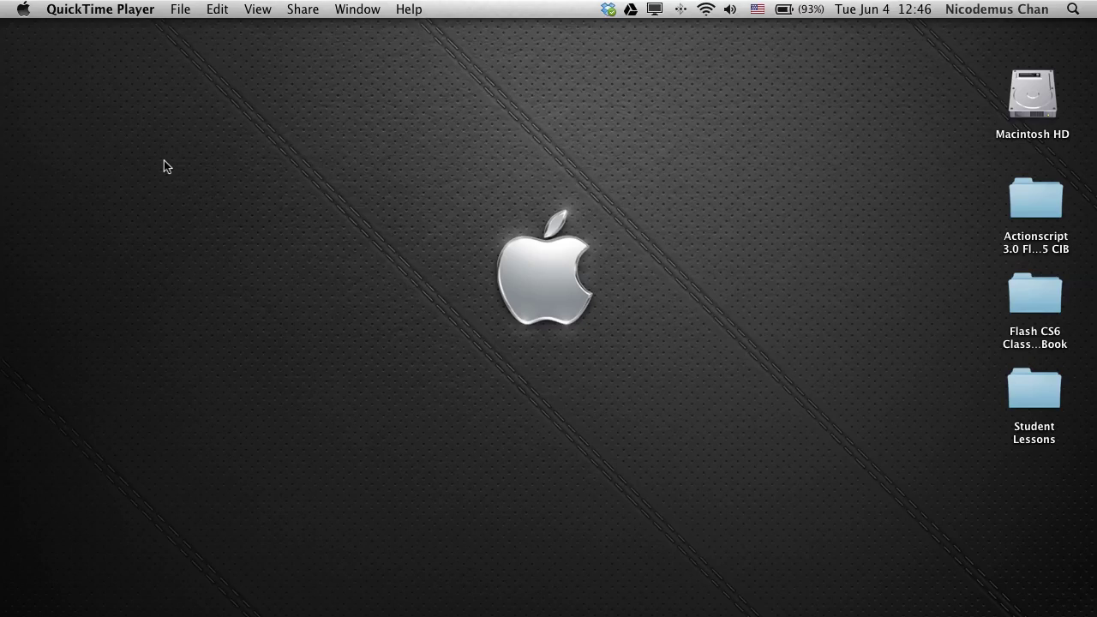
# Step: Launch Adobe Flash Professional CS6
pyautogui.click(191, 403)
pyautogui.moveTo(530, 605)
pyautogui.click(724, 568)
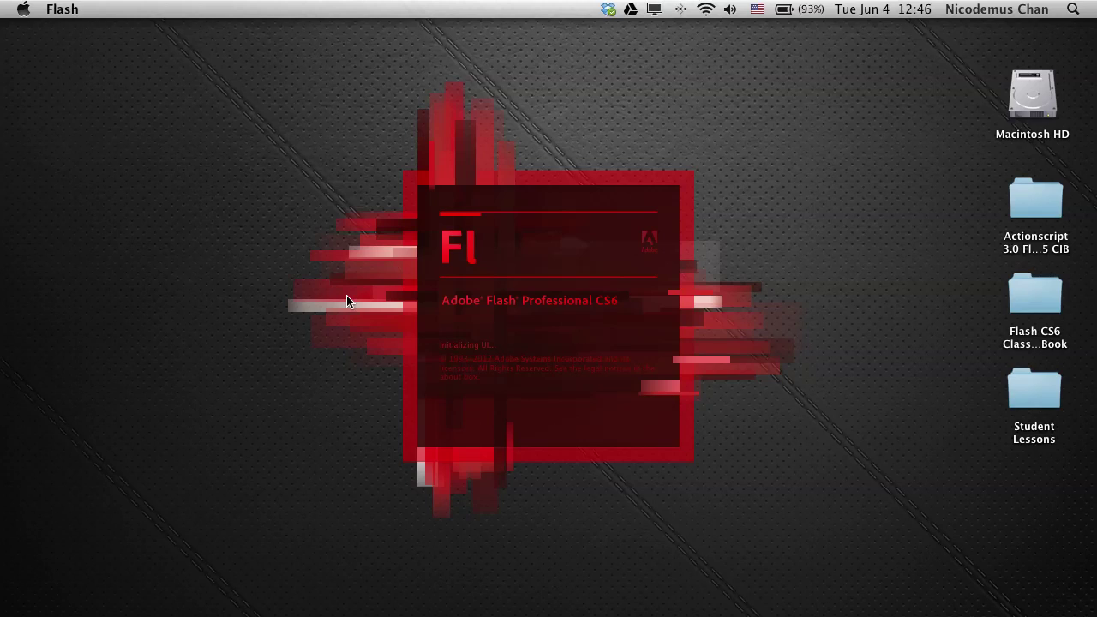
# Step: Open the Lessons folder inside the Flash CS6 Classroom in a Book folder on the desktop
pyautogui.click(1036, 291)
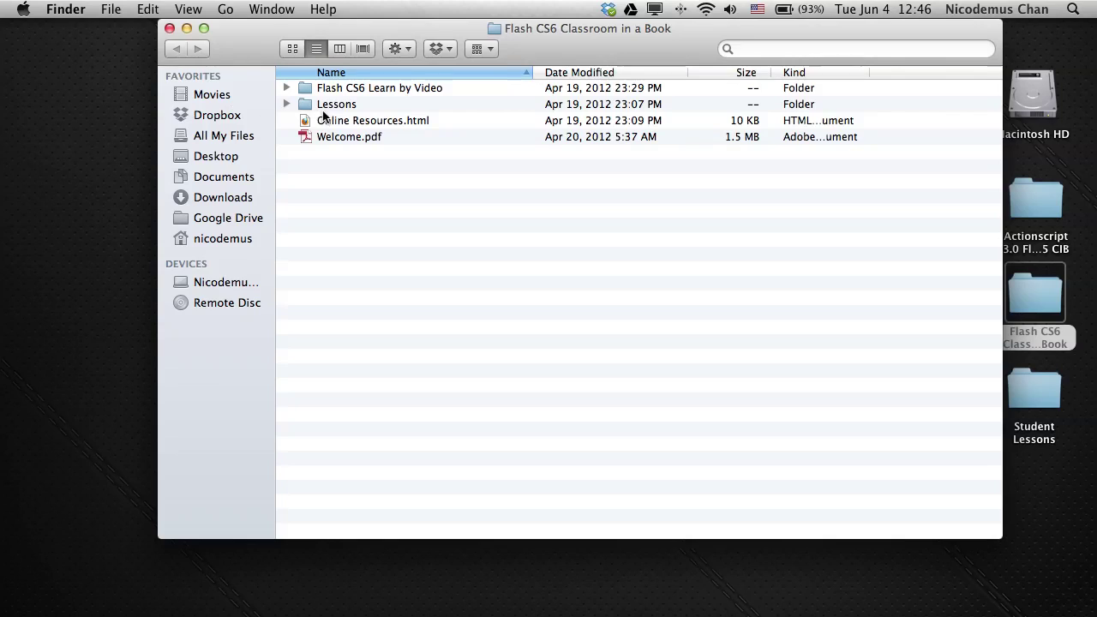
pyautogui.click(315, 105)
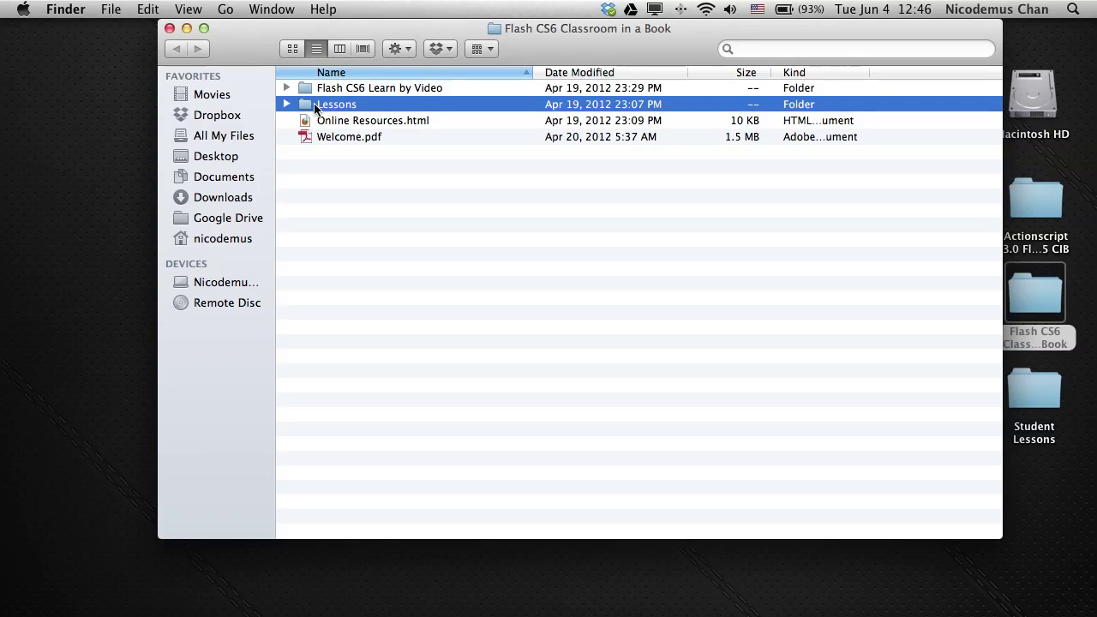
pyautogui.doubleClick(315, 104)
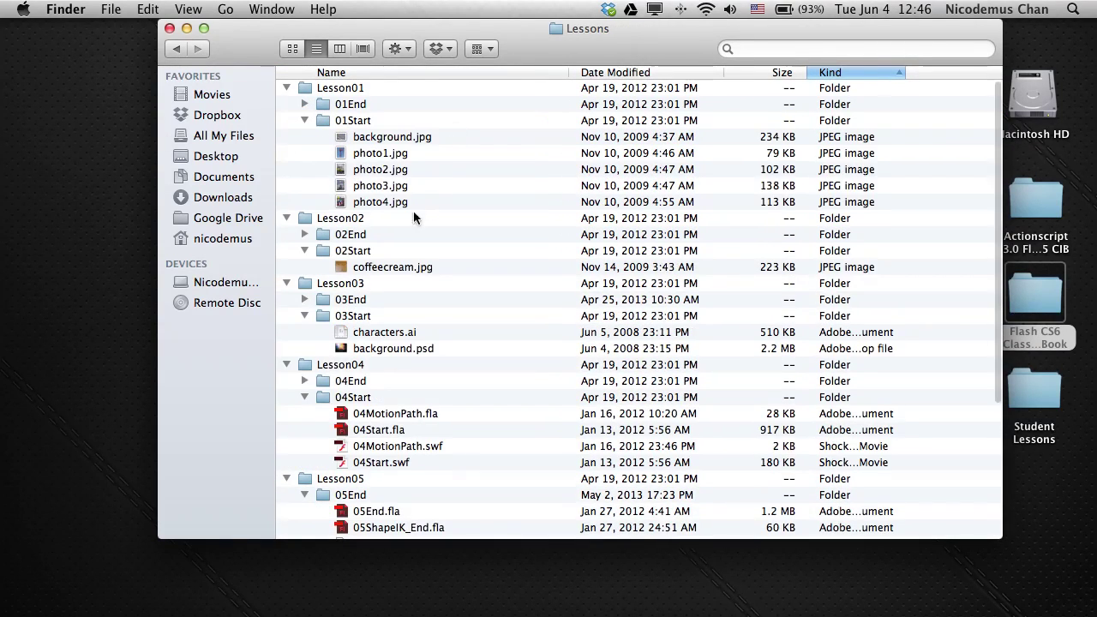
# Step: Collapse the expanded Lesson01 to Lesson05 and Lesson09 folders in the Lessons listing
pyautogui.click(286, 87)
pyautogui.click(288, 127)
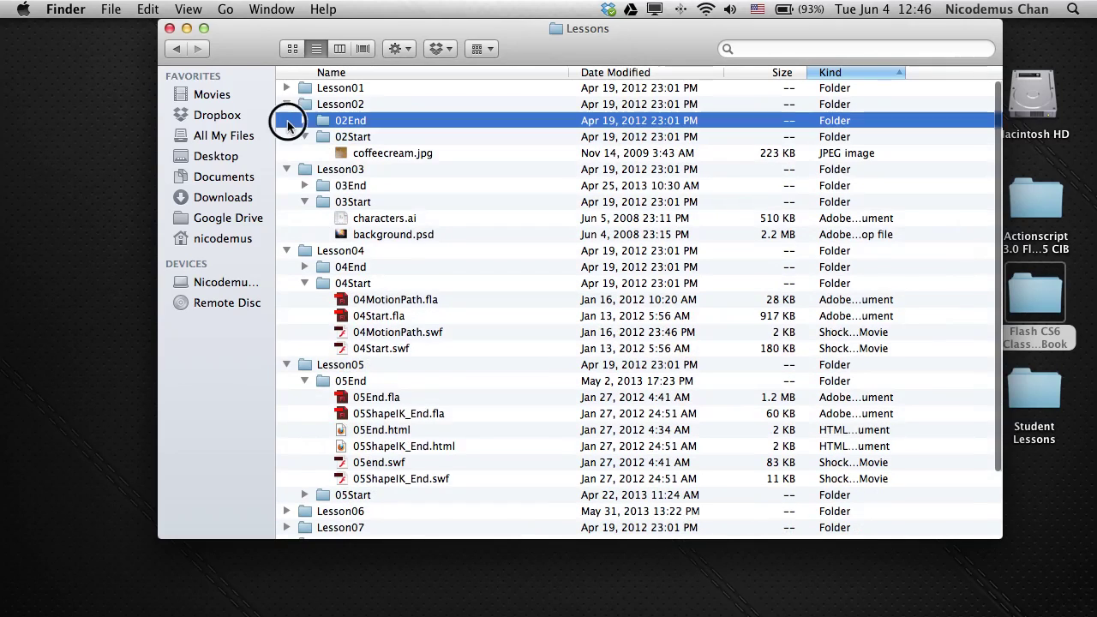
pyautogui.click(286, 104)
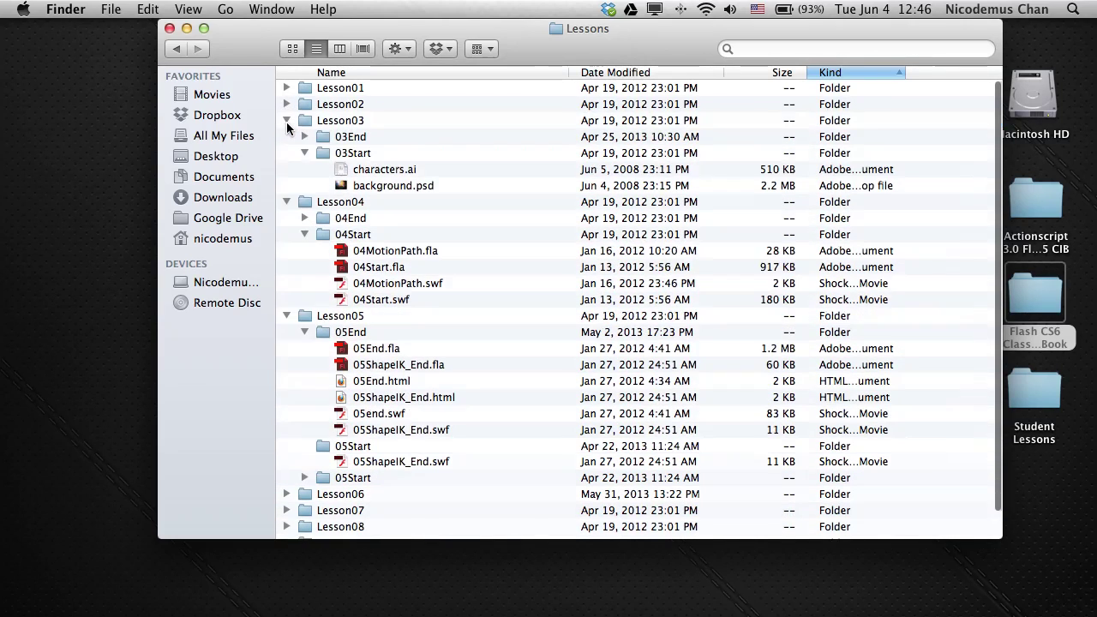
pyautogui.click(287, 120)
pyautogui.click(286, 136)
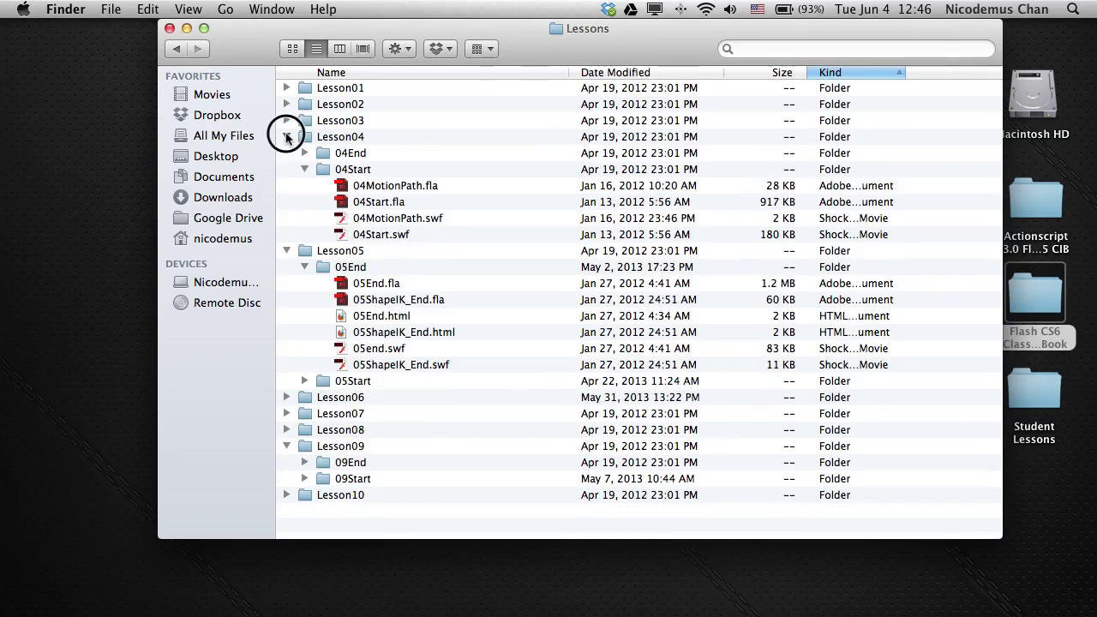
pyautogui.click(287, 152)
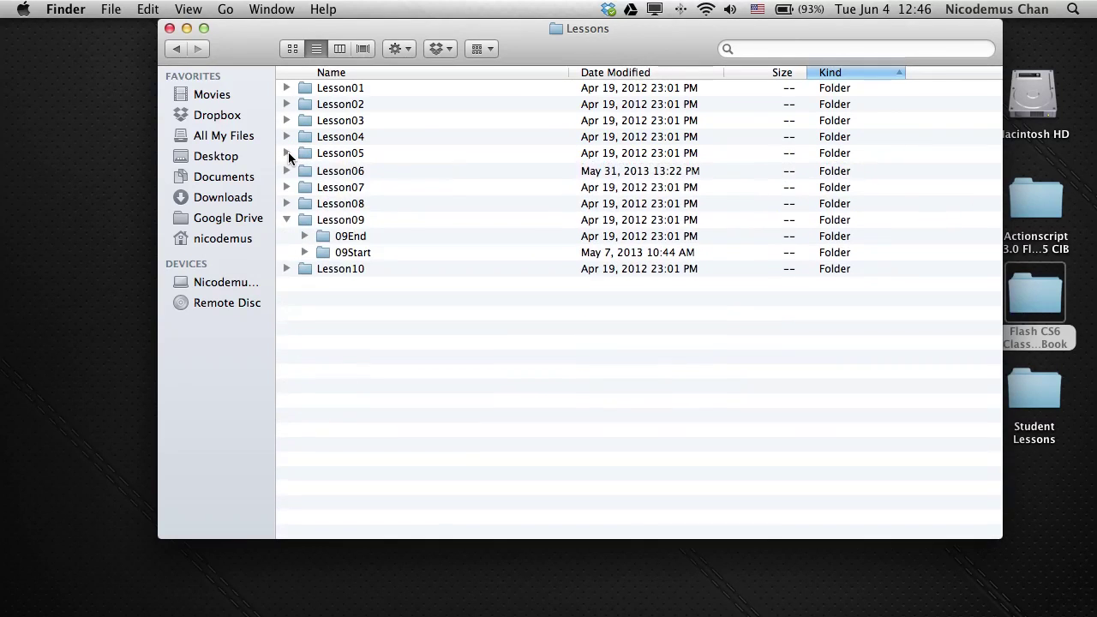
pyautogui.click(287, 220)
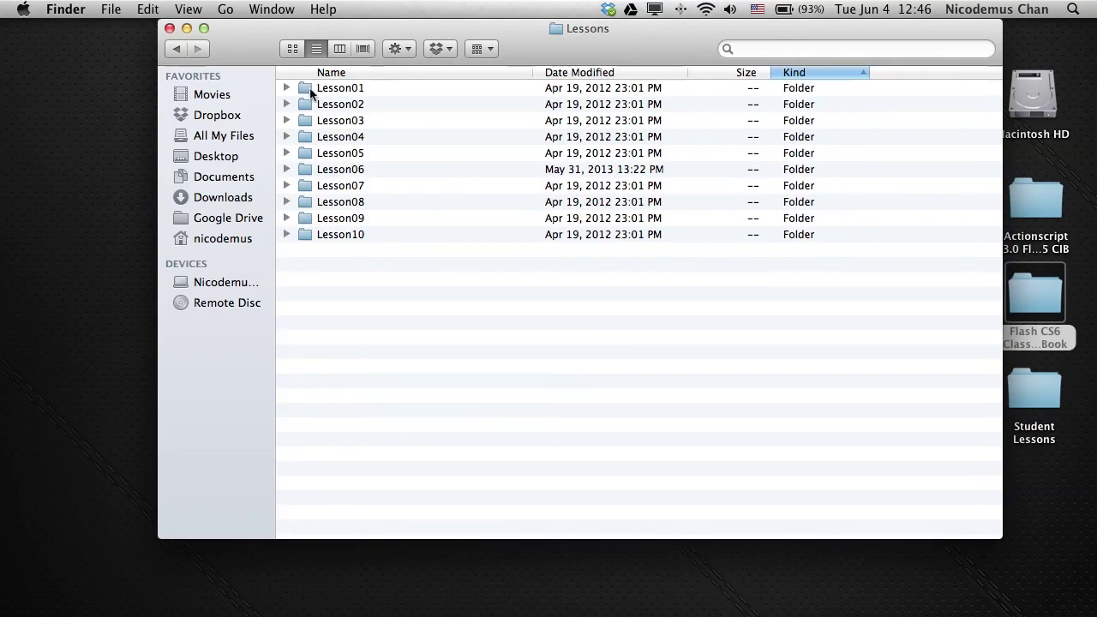
# Step: Expand the Lesson01 folder to view its 01Start files, and minimize the Lessons window to return to Flash
pyautogui.click(286, 88)
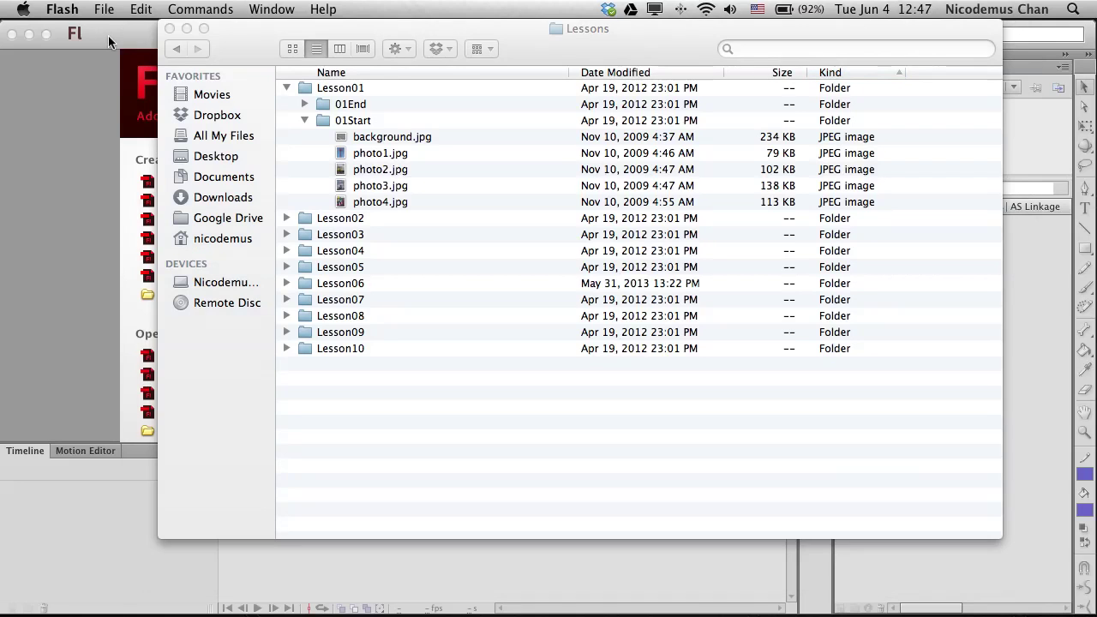
pyautogui.click(187, 31)
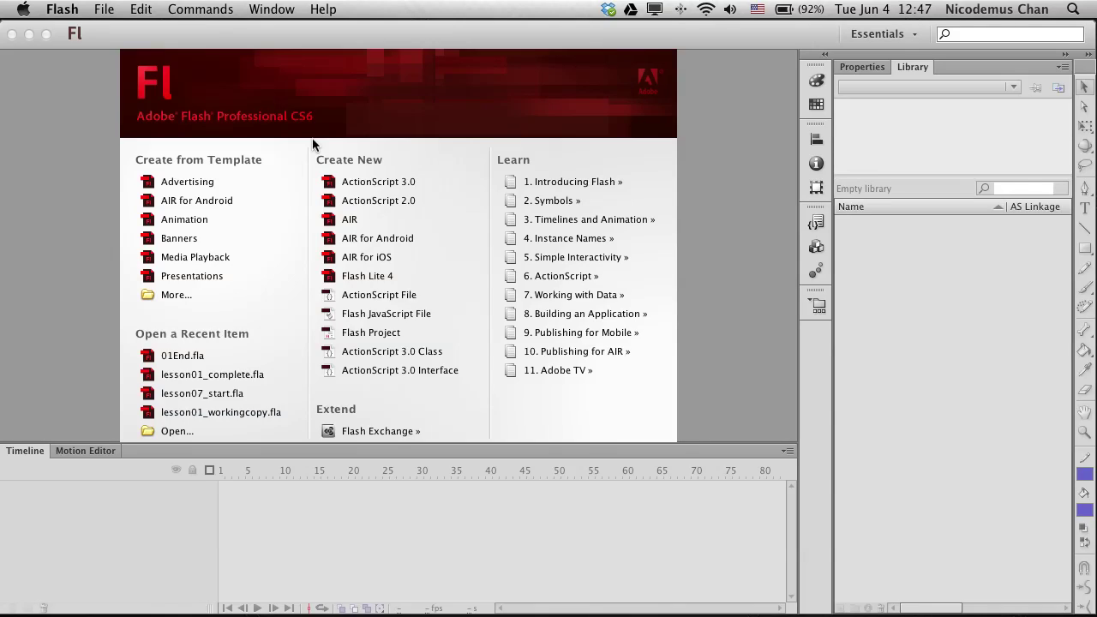
# Step: Open the finished lesson file 01End.fla from the 01End folder
pyautogui.click(103, 9)
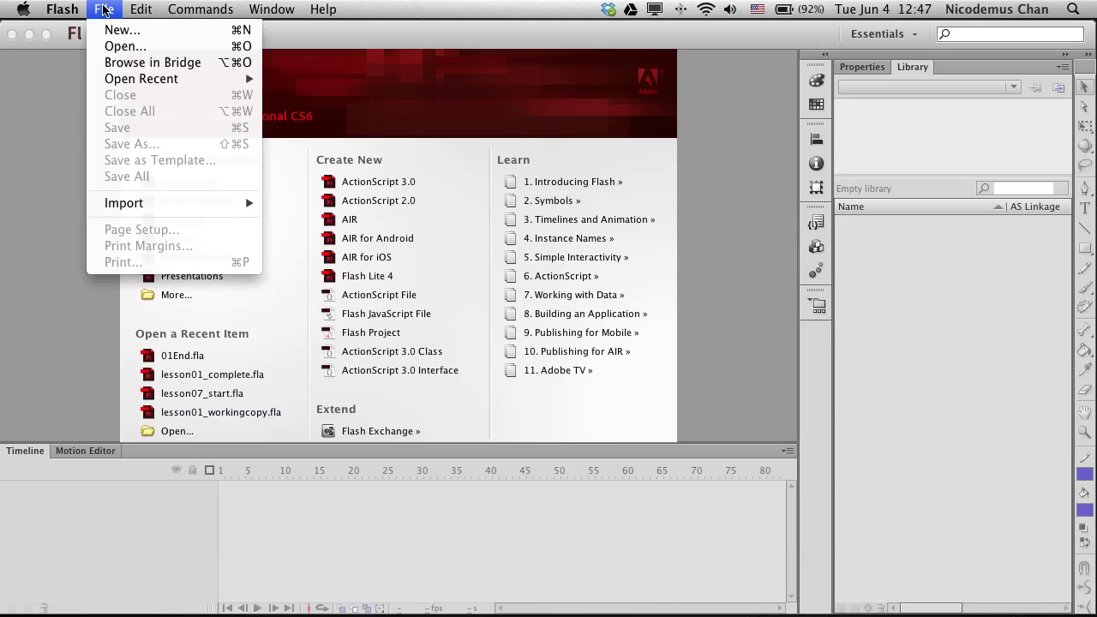
pyautogui.click(114, 48)
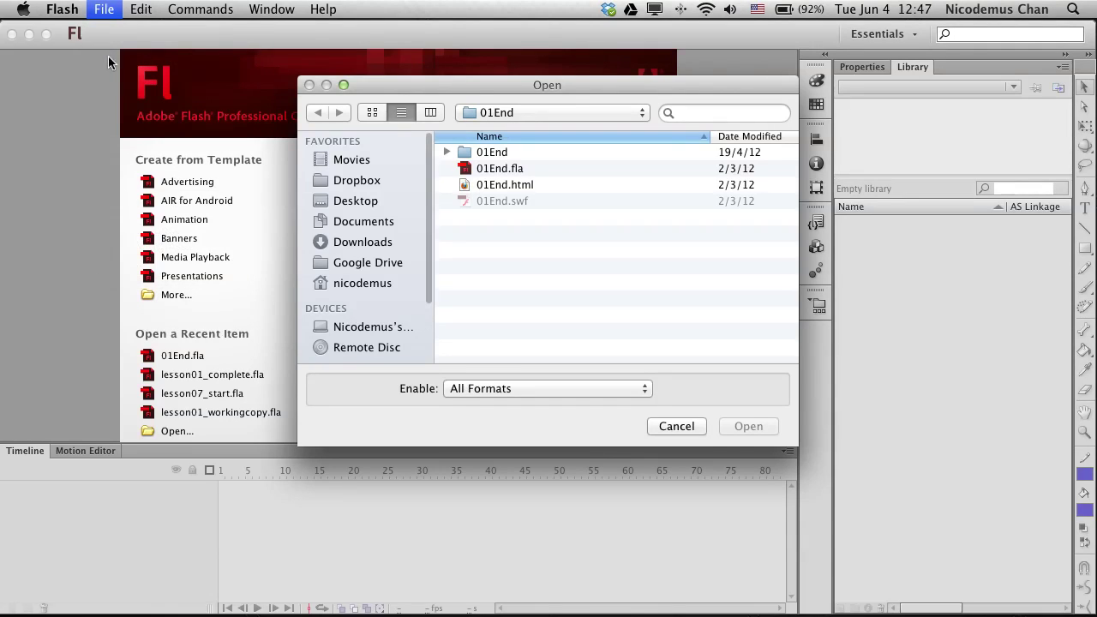
pyautogui.click(465, 171)
pyautogui.doubleClick(466, 169)
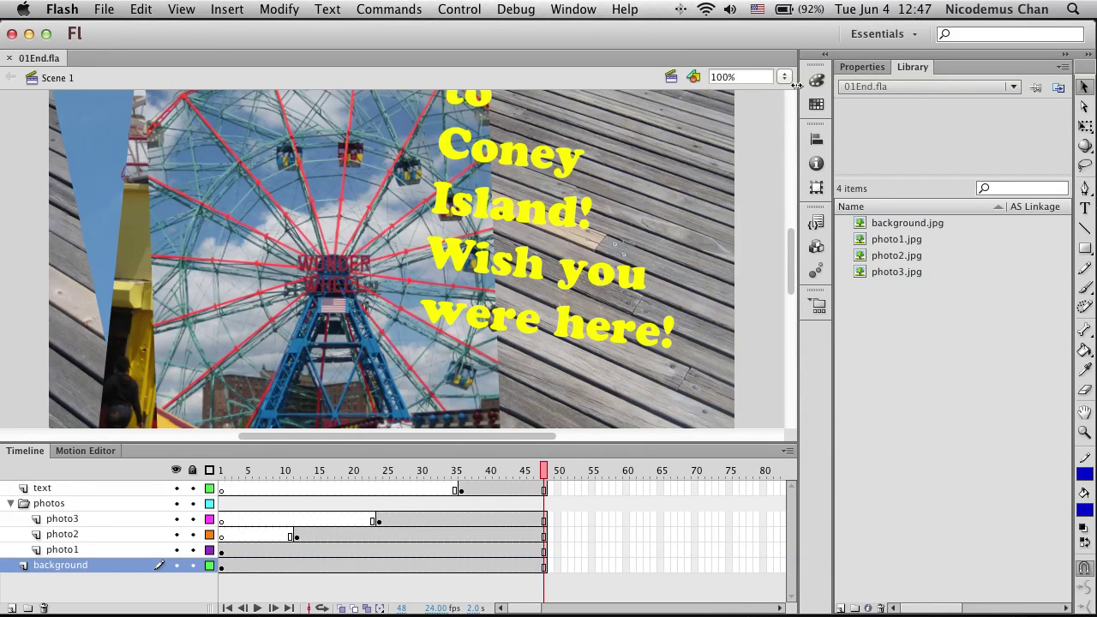
# Step: Preview the finished 01End animation with Test Movie, and close both the preview and the 01End.fla document
pyautogui.click(784, 78)
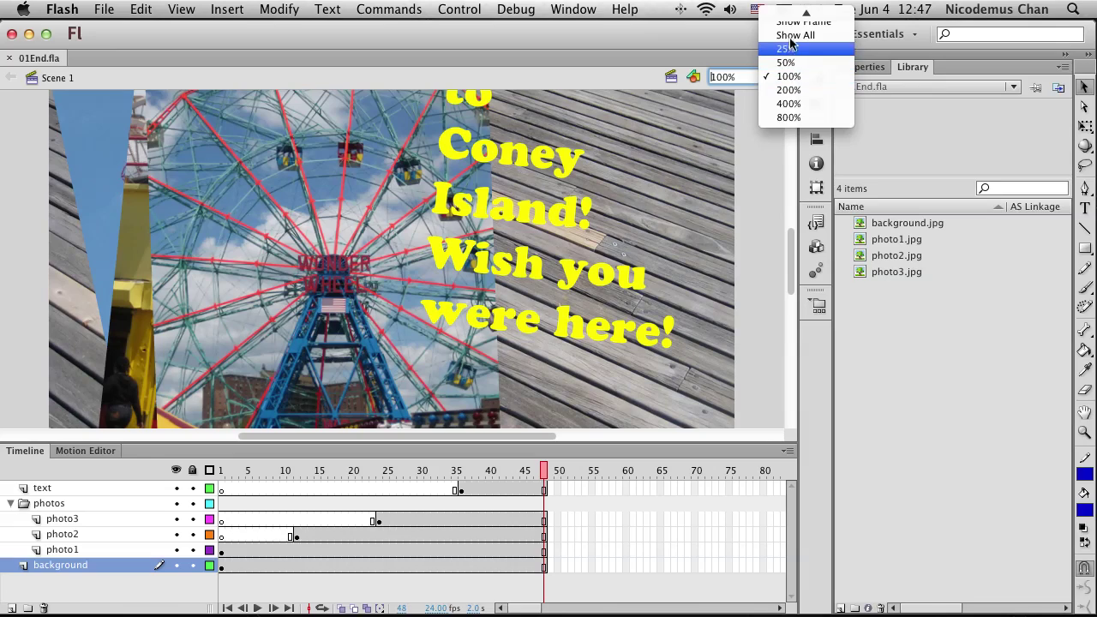
pyautogui.click(790, 36)
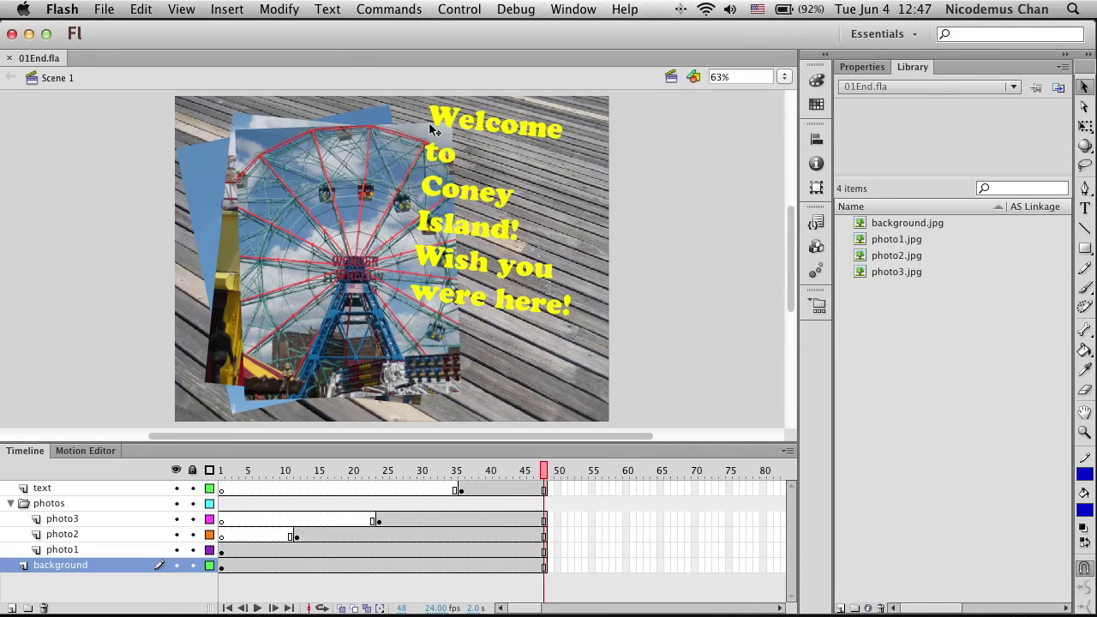
pyautogui.click(459, 9)
pyautogui.moveTo(488, 133)
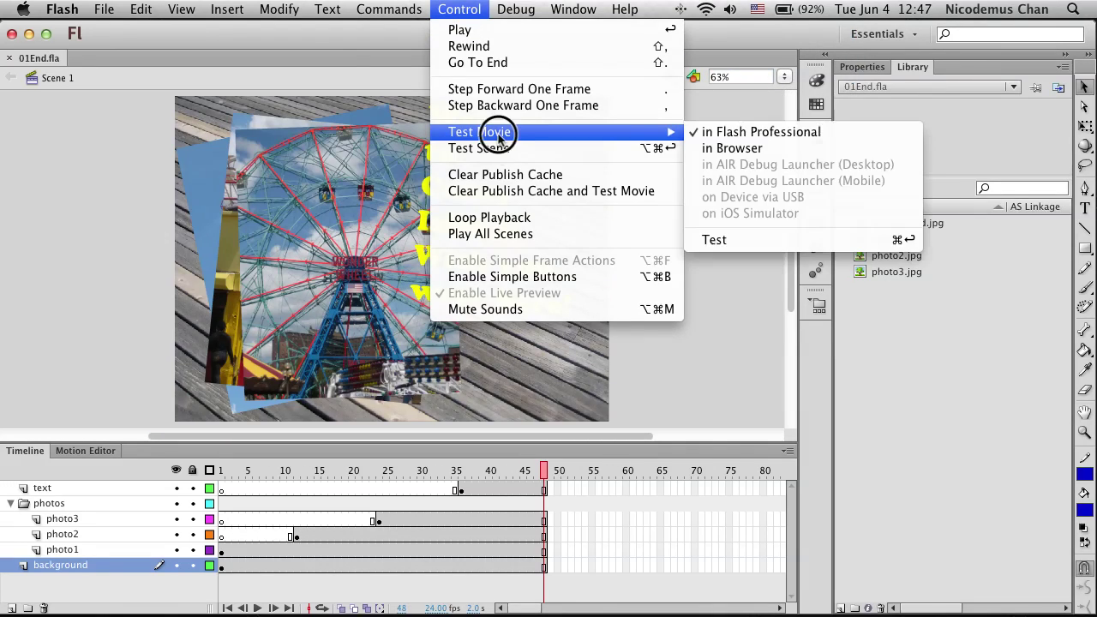
pyautogui.click(776, 241)
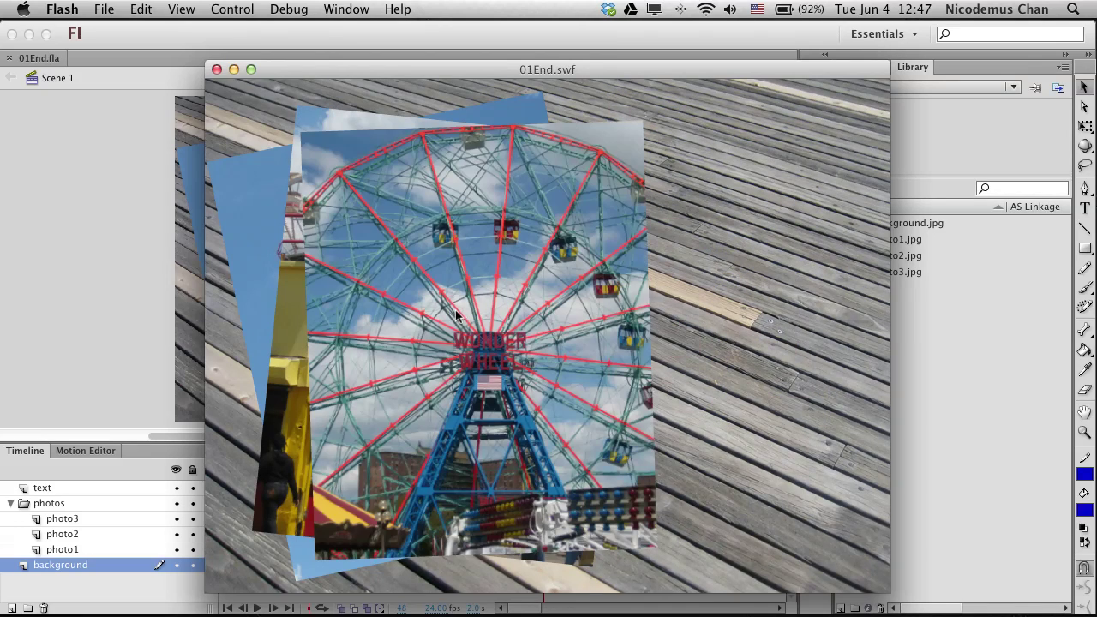
pyautogui.click(217, 69)
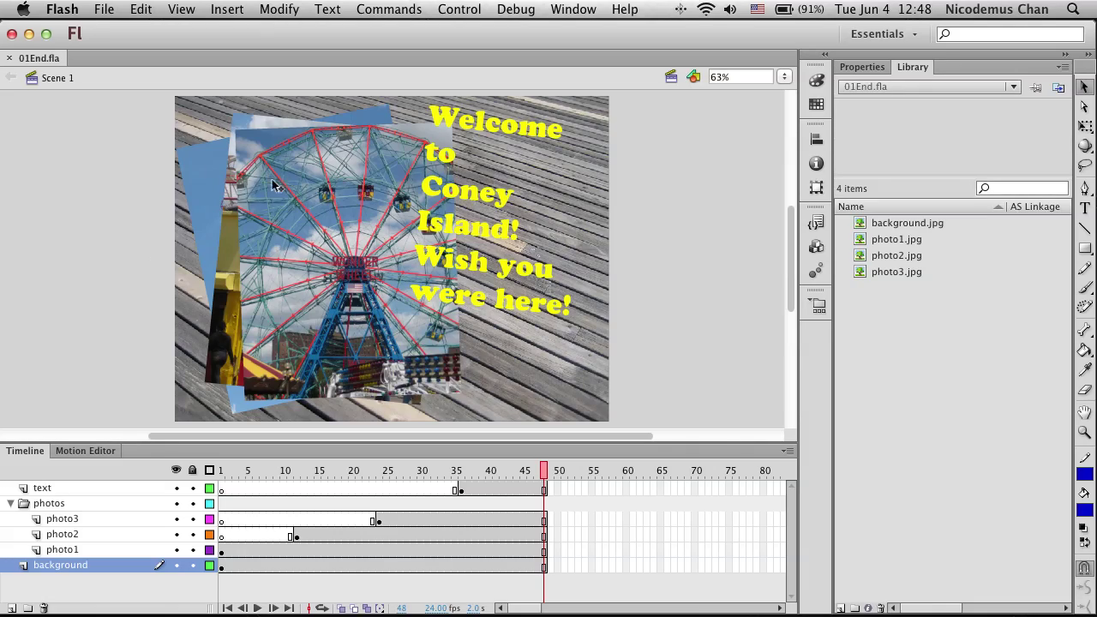
pyautogui.click(9, 59)
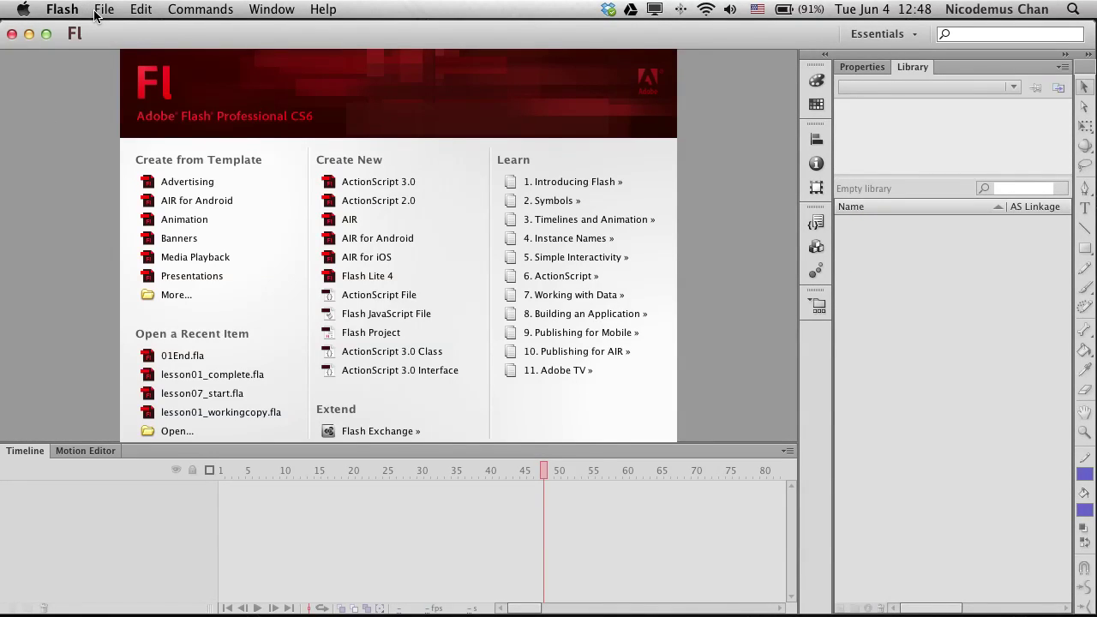
# Step: Create a new ActionScript 3.0 document with a width of 800 px and a height of 600 px
pyautogui.click(97, 10)
pyautogui.click(94, 29)
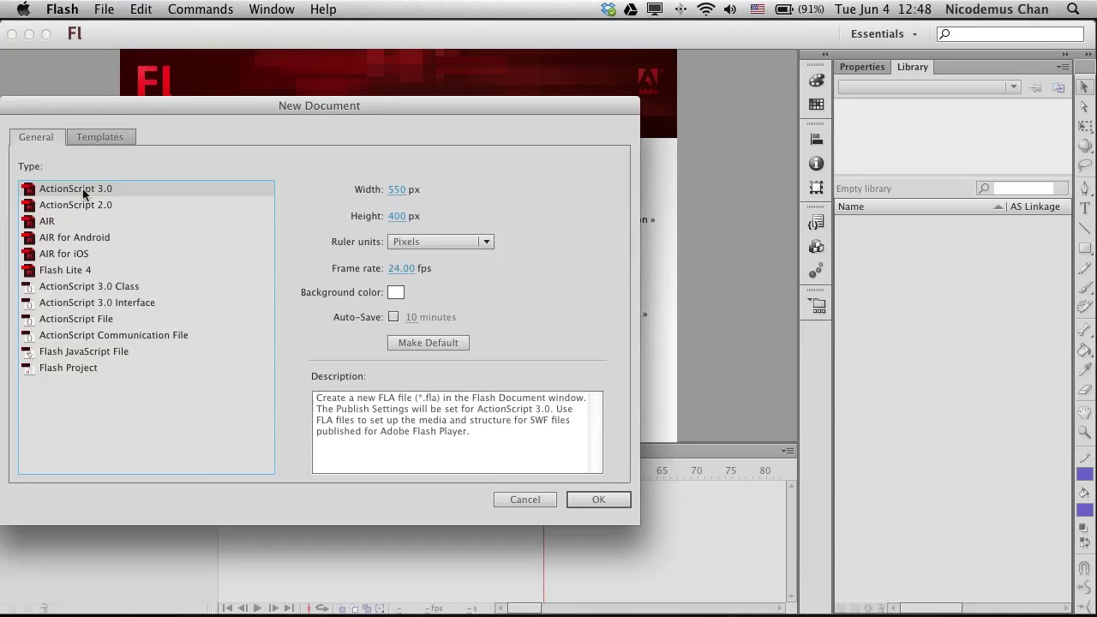
pyautogui.moveTo(154, 109); pyautogui.dragTo(314, 100)
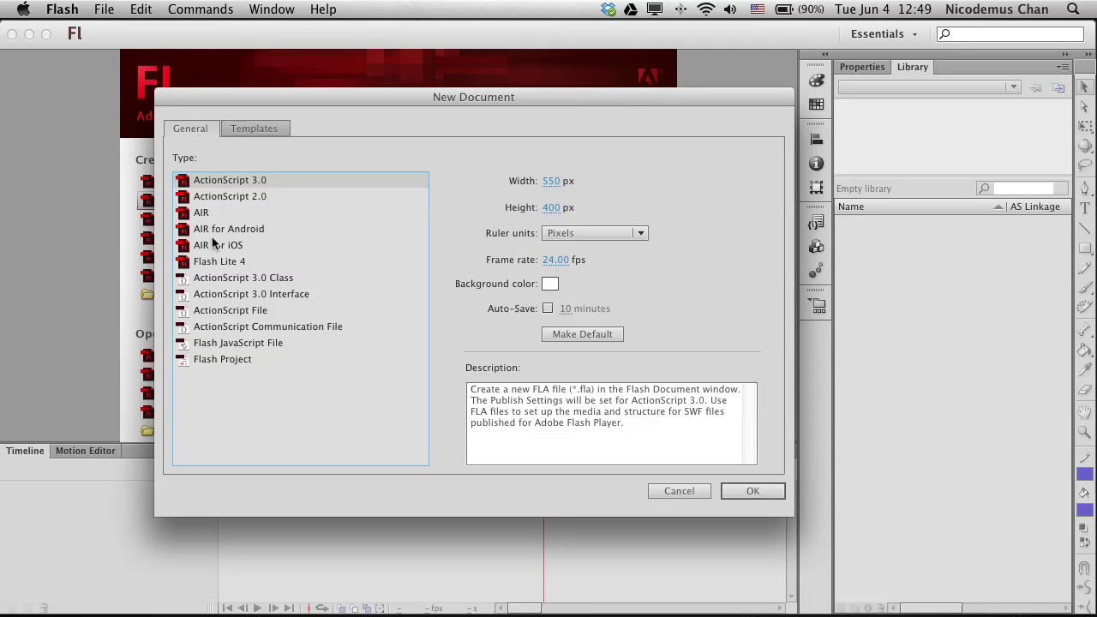
pyautogui.click(553, 180)
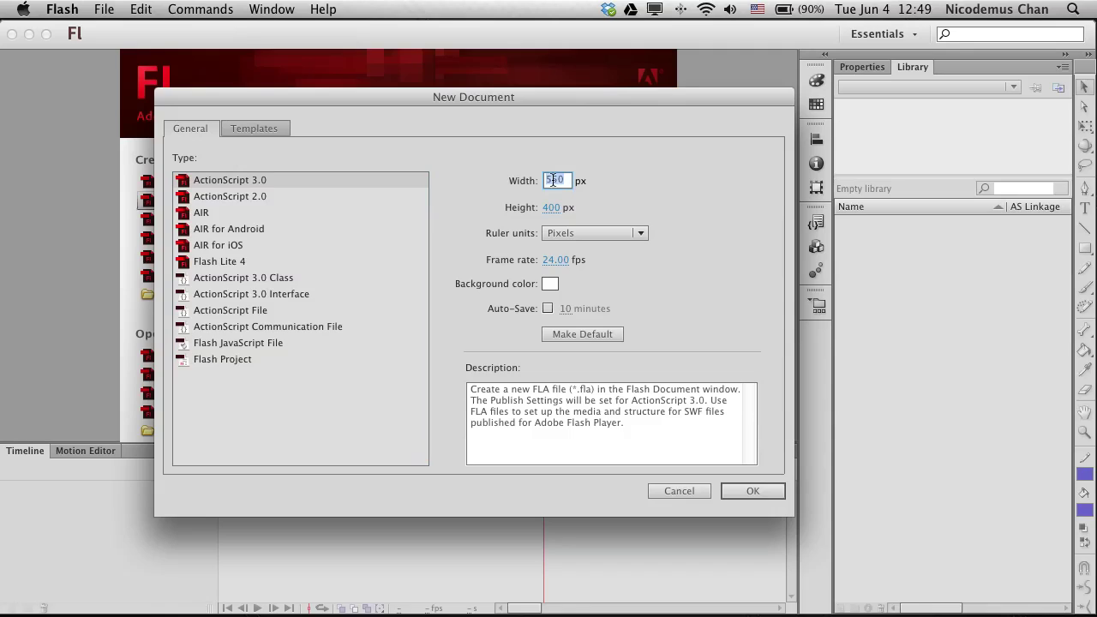
pyautogui.write('800')
pyautogui.moveTo(553, 209); pyautogui.dragTo(348, 209)
pyautogui.click(443, 216)
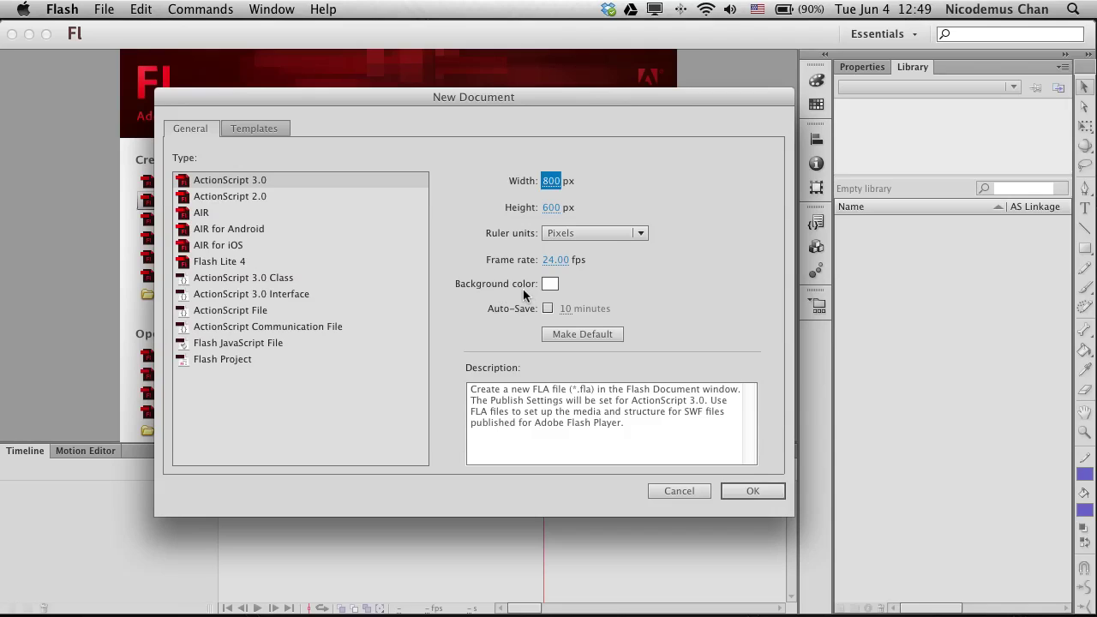
pyautogui.click(757, 494)
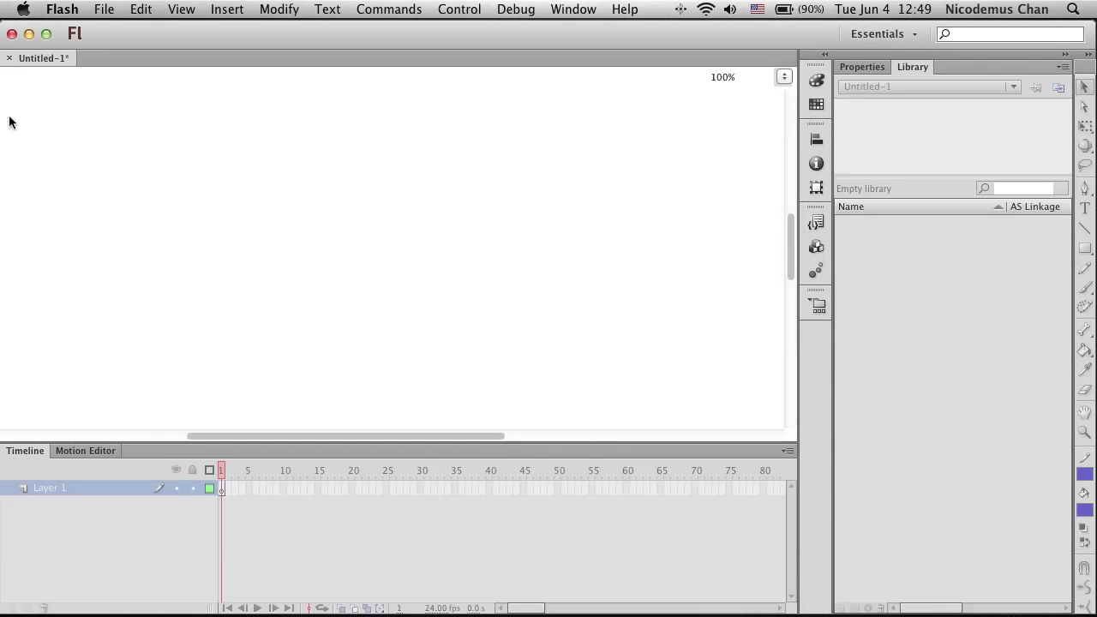
# Step: Open Save As for the new document and set the Desktop as the location in the expanded folder browser
pyautogui.click(782, 77)
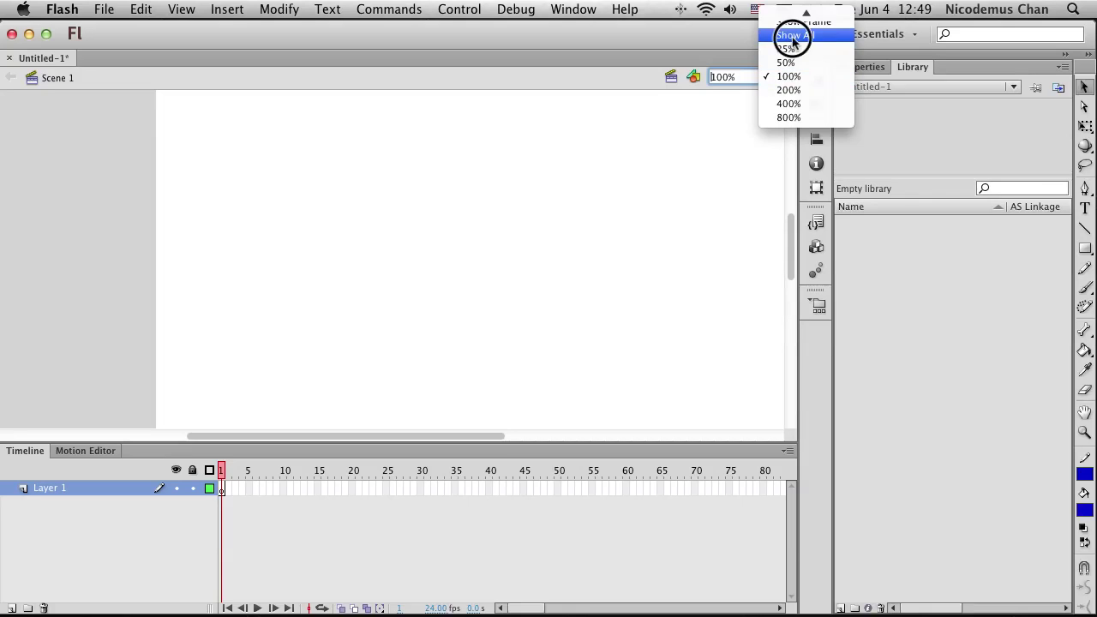
pyautogui.click(791, 36)
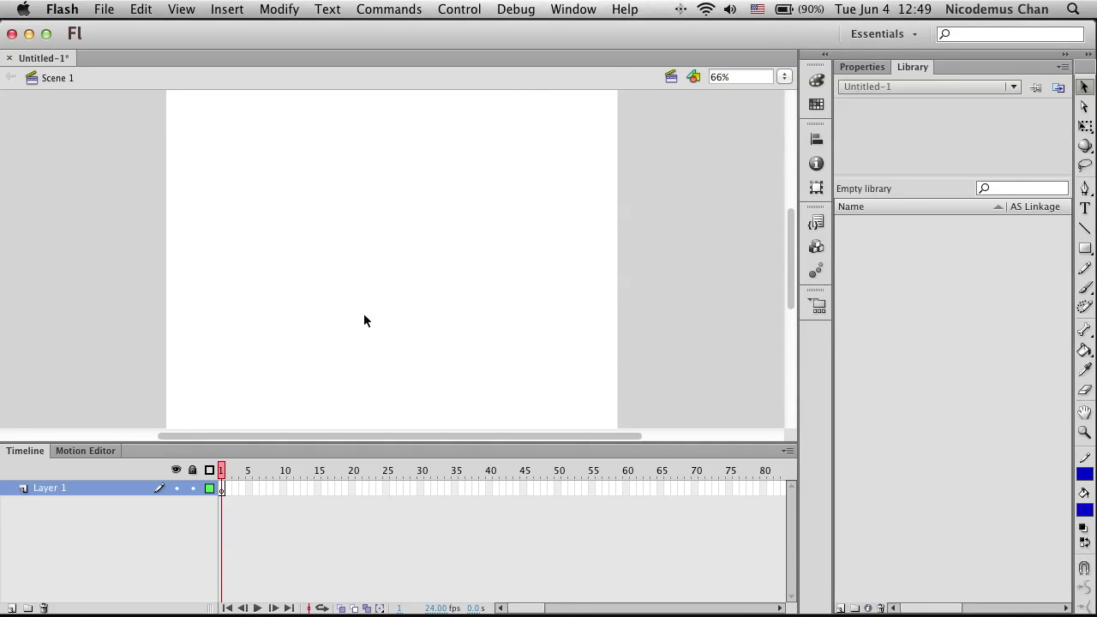
pyautogui.click(114, 10)
pyautogui.click(141, 144)
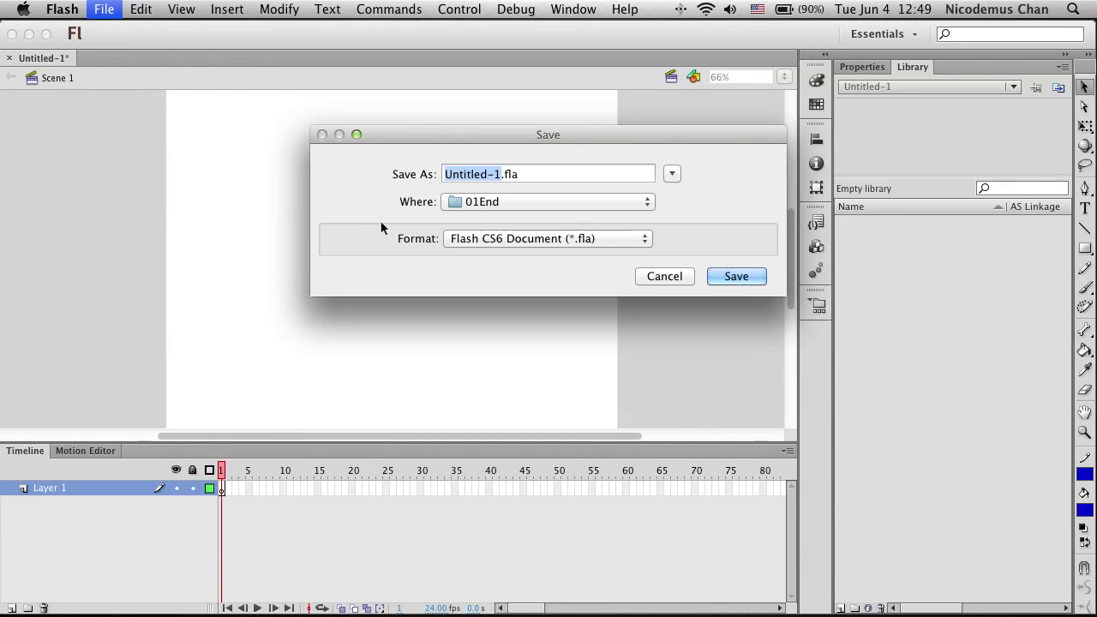
pyautogui.moveTo(459, 201)
pyautogui.mouseDown()
pyautogui.moveTo(466, 274)
pyautogui.moveTo(460, 208)
pyautogui.mouseUp()
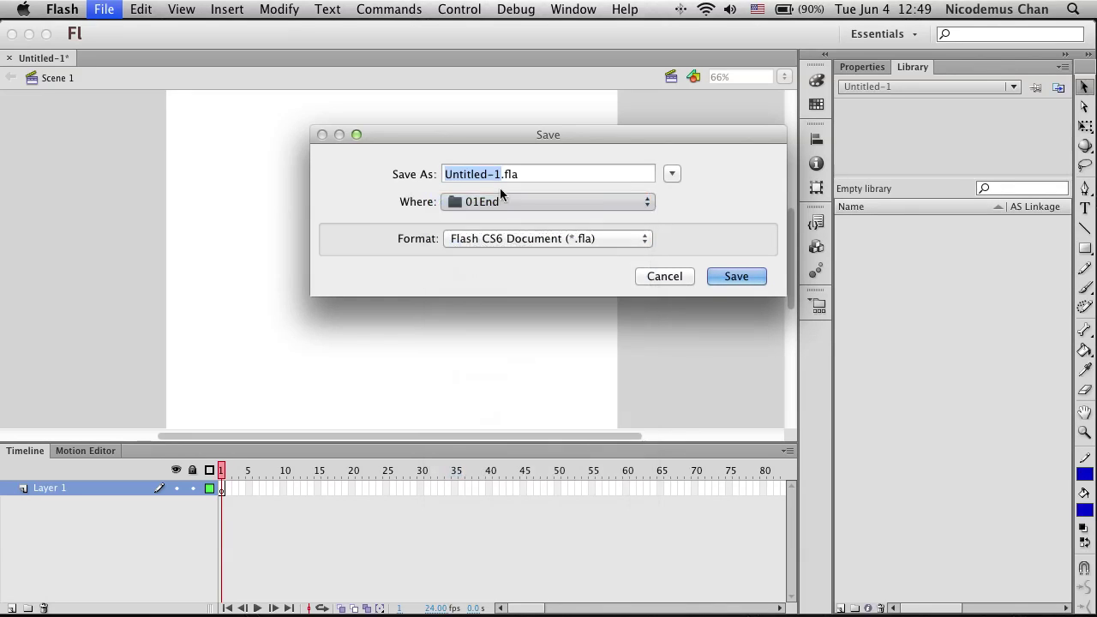
pyautogui.click(672, 175)
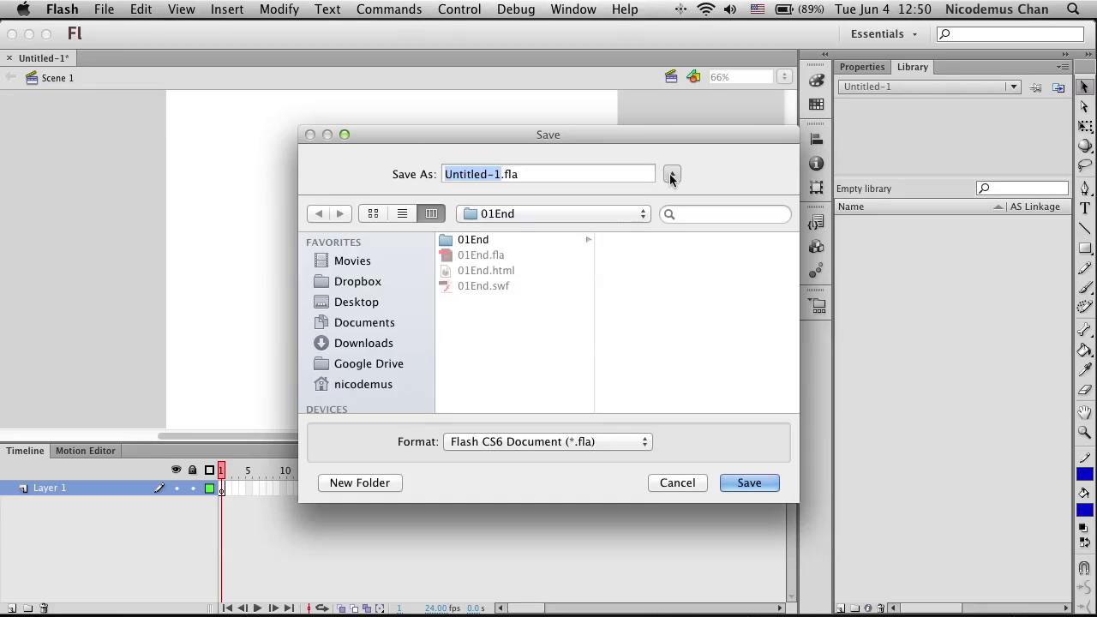
pyautogui.click(669, 175)
pyautogui.click(519, 206)
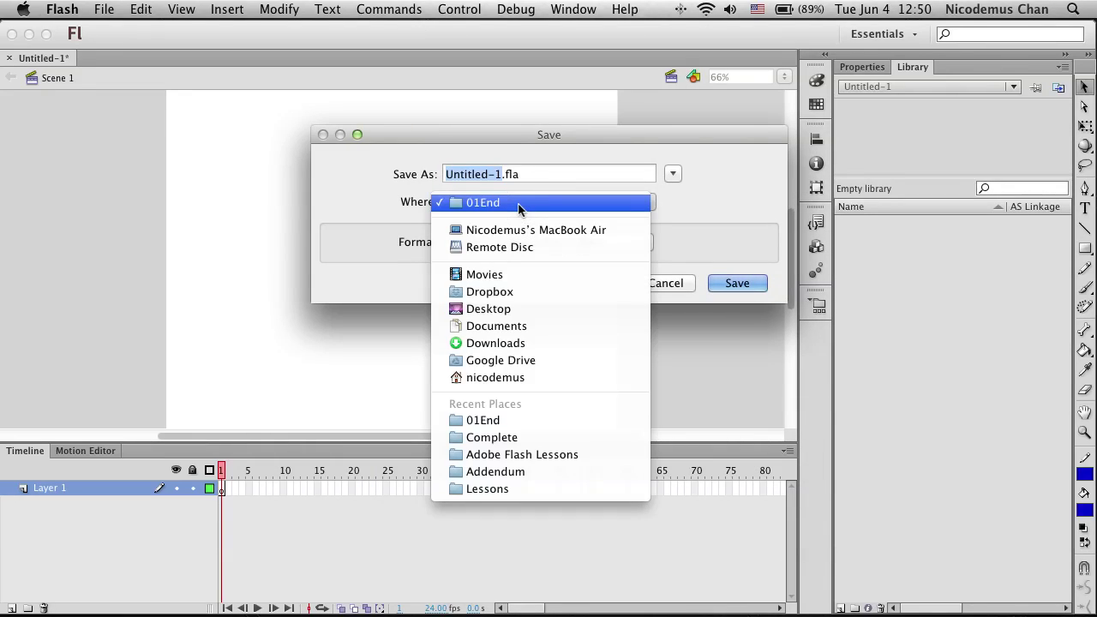
pyautogui.click(490, 326)
pyautogui.click(498, 203)
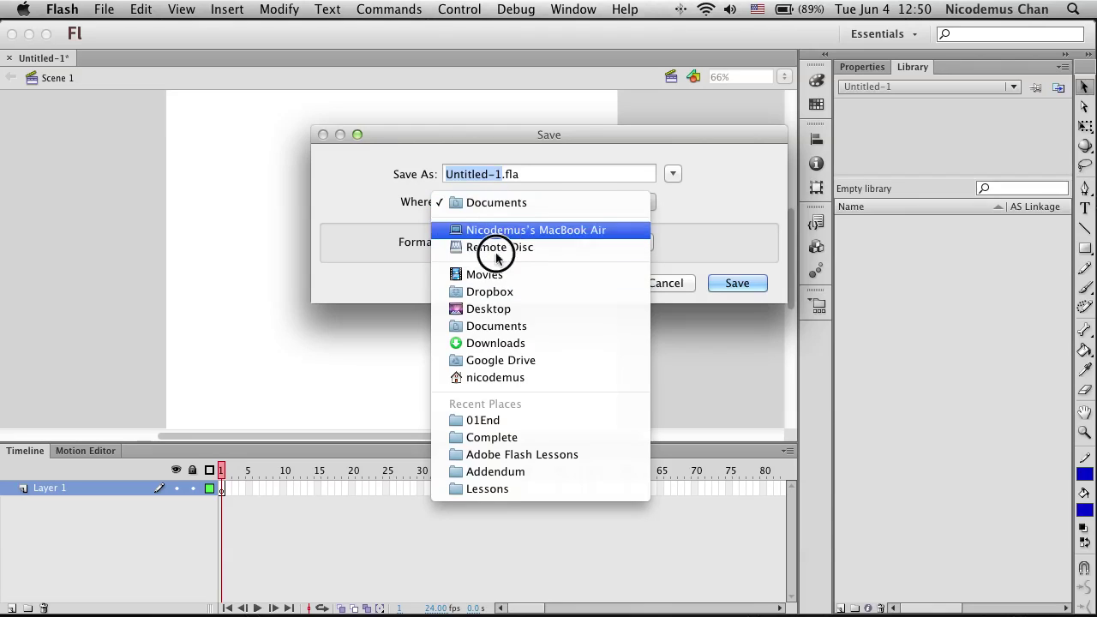
pyautogui.click(490, 311)
pyautogui.click(668, 176)
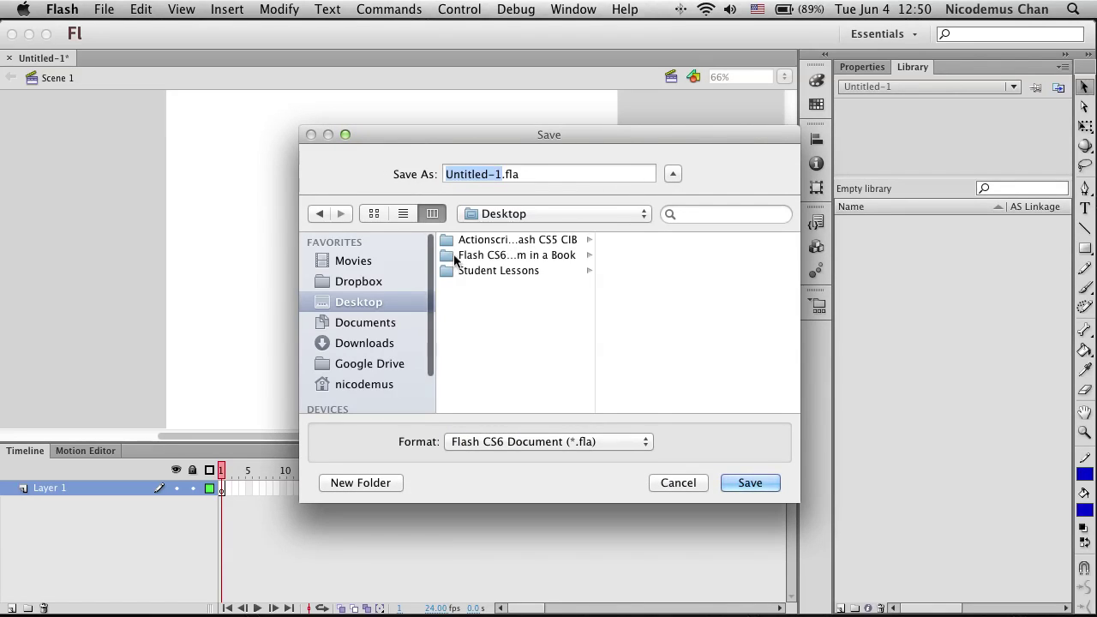
# Step: Choose the 01Start folder under Flash CS6 Classroom in a Book, Lessons, Lesson01 as the save destination
pyautogui.click(455, 255)
pyautogui.click(622, 255)
pyautogui.click(659, 241)
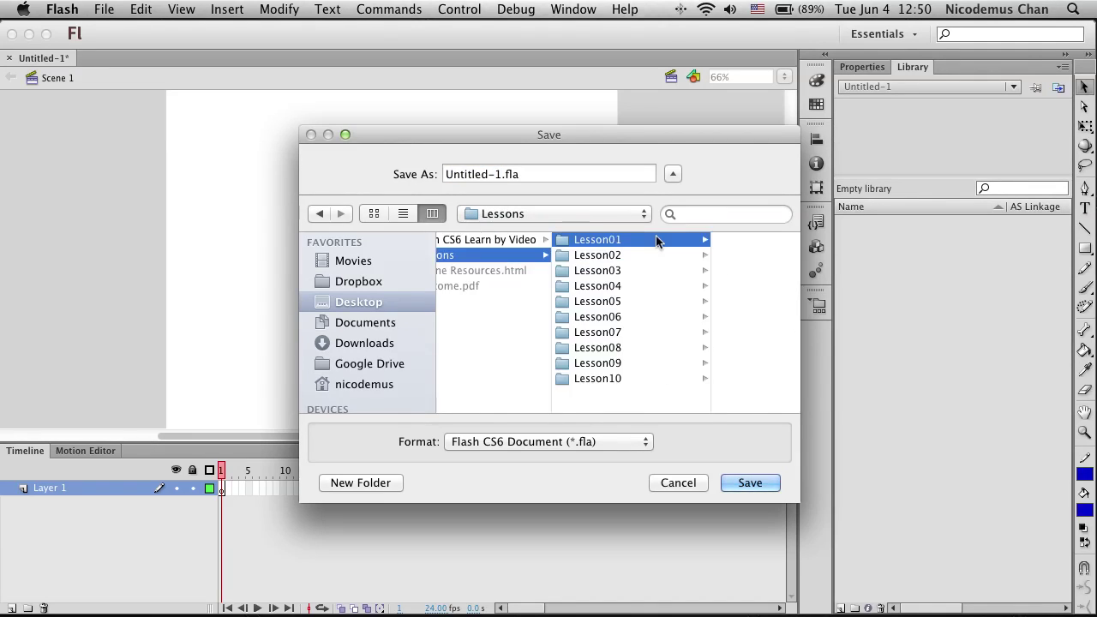
pyautogui.click(651, 254)
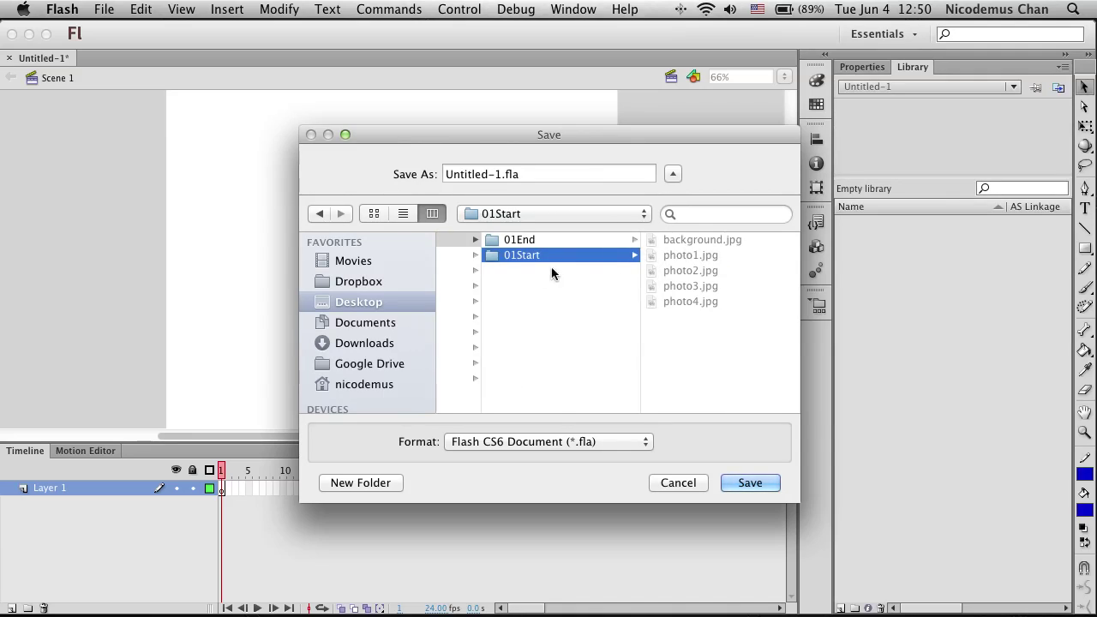
# Step: Name the document 01_workingcopy.fla and save it in the 01Start folder
pyautogui.moveTo(502, 174); pyautogui.dragTo(393, 175)
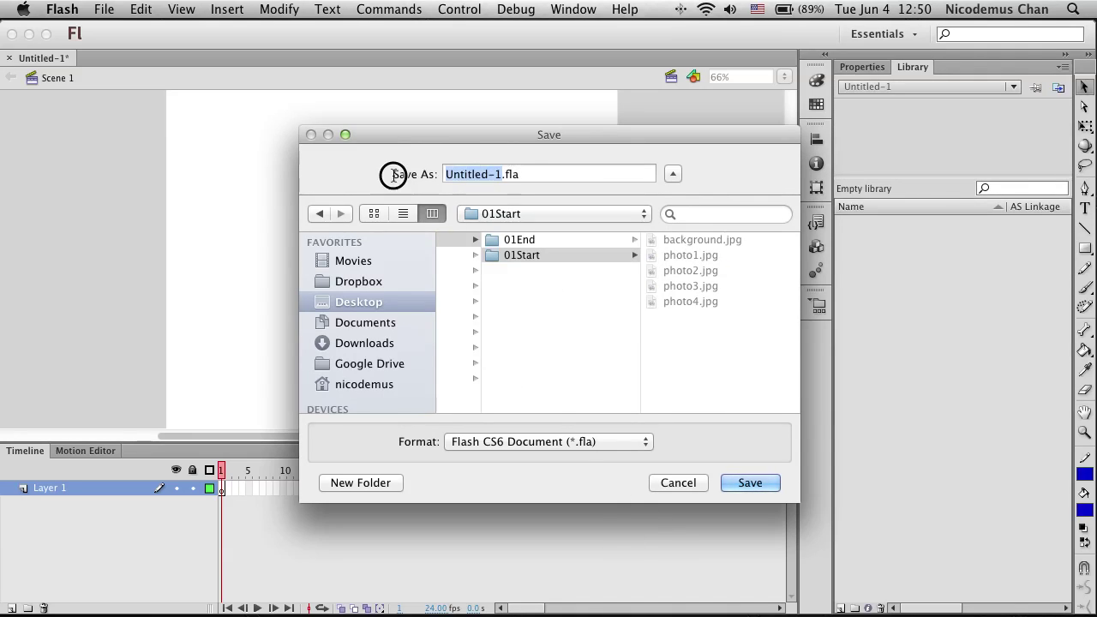
pyautogui.write('0')
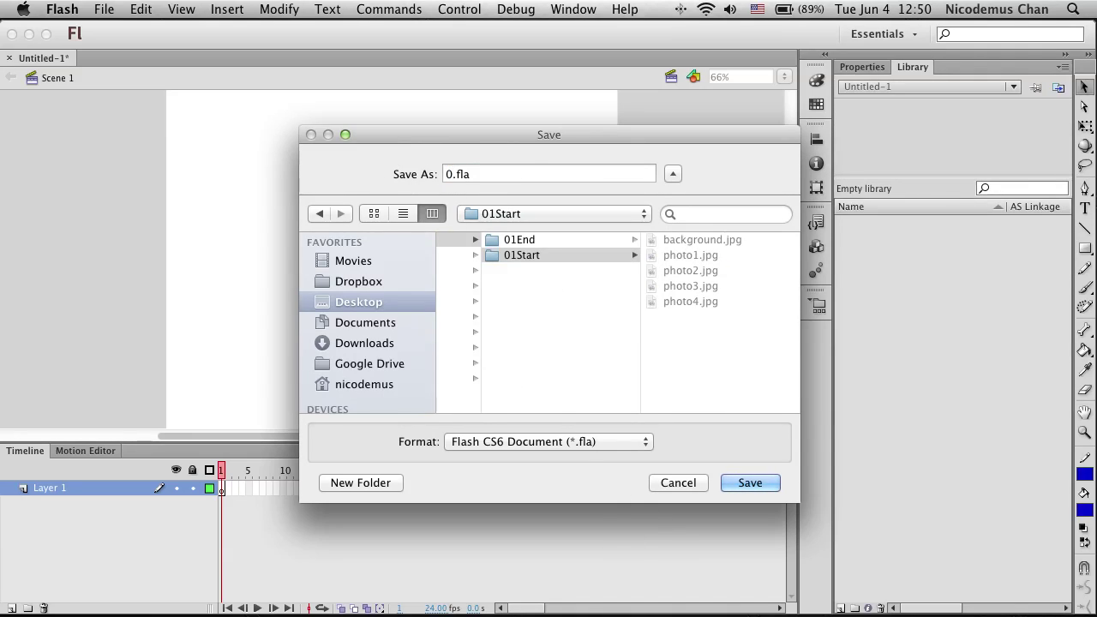
pyautogui.write('1_wi')
pyautogui.press('BackSpace')
pyautogui.write('orkingcopy')
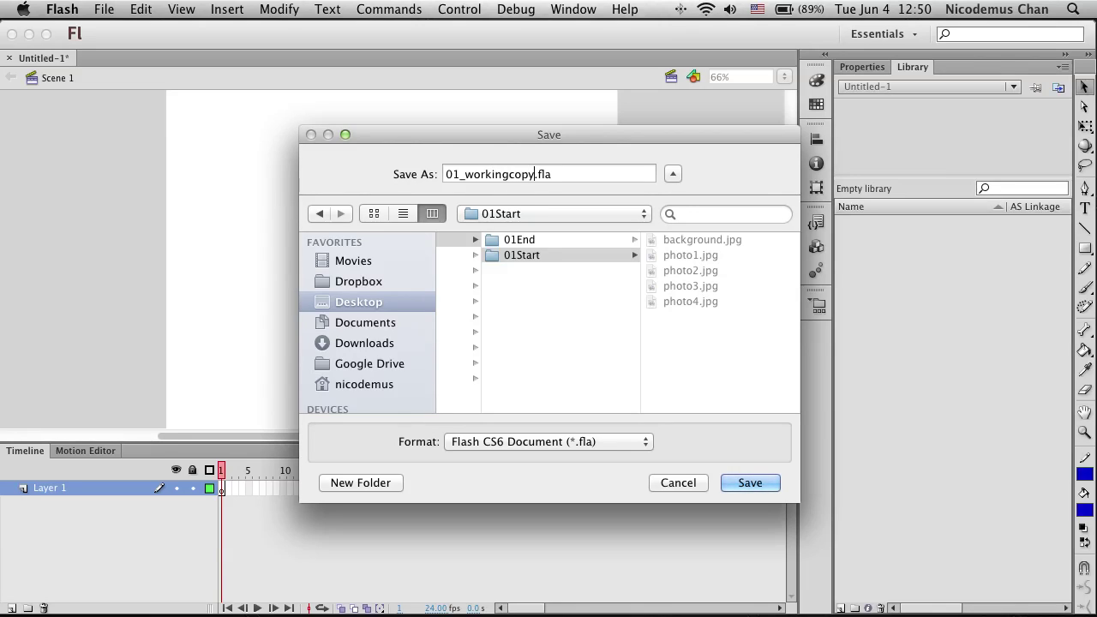
pyautogui.click(771, 486)
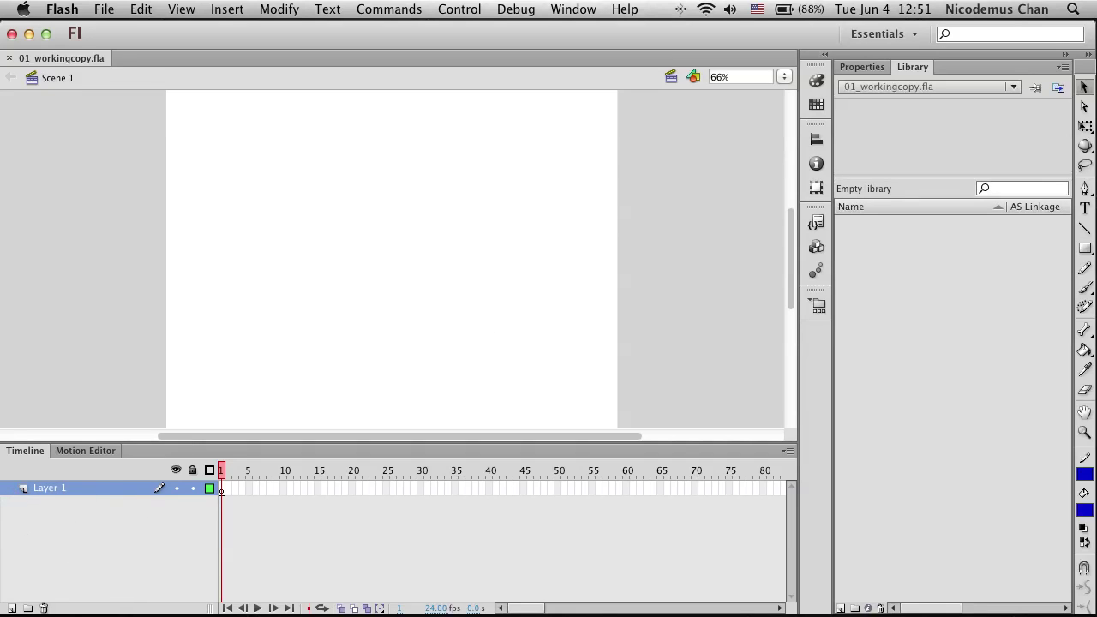
# Step: Add five new layers above Layer 1 in the timeline
pyautogui.click(12, 608)
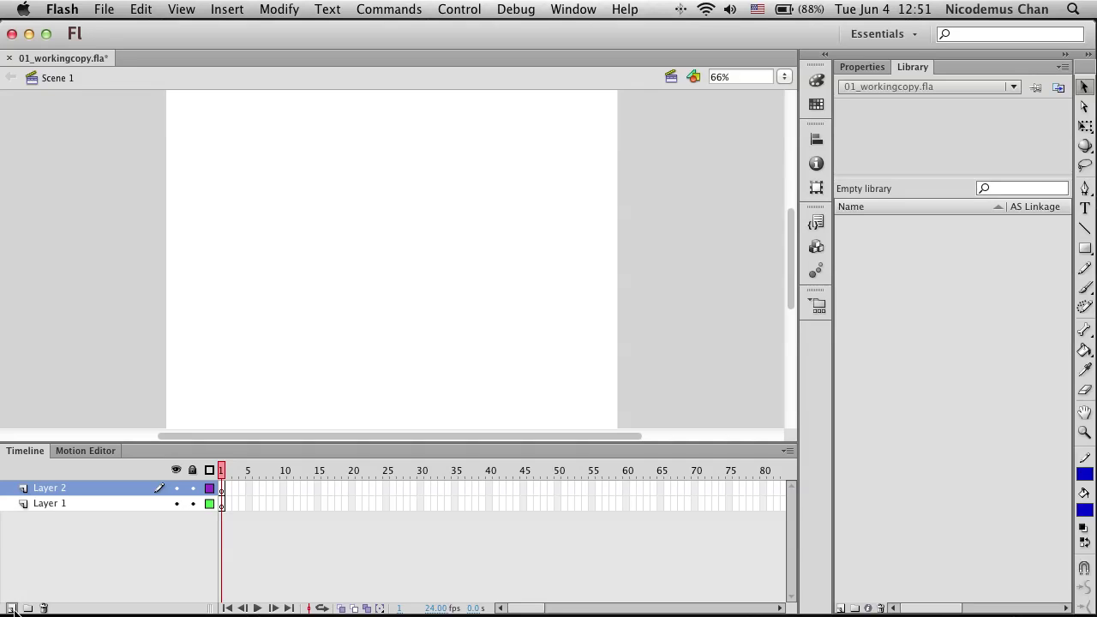
pyautogui.click(12, 608)
pyautogui.click(12, 607)
pyautogui.click(12, 608)
pyautogui.click(12, 607)
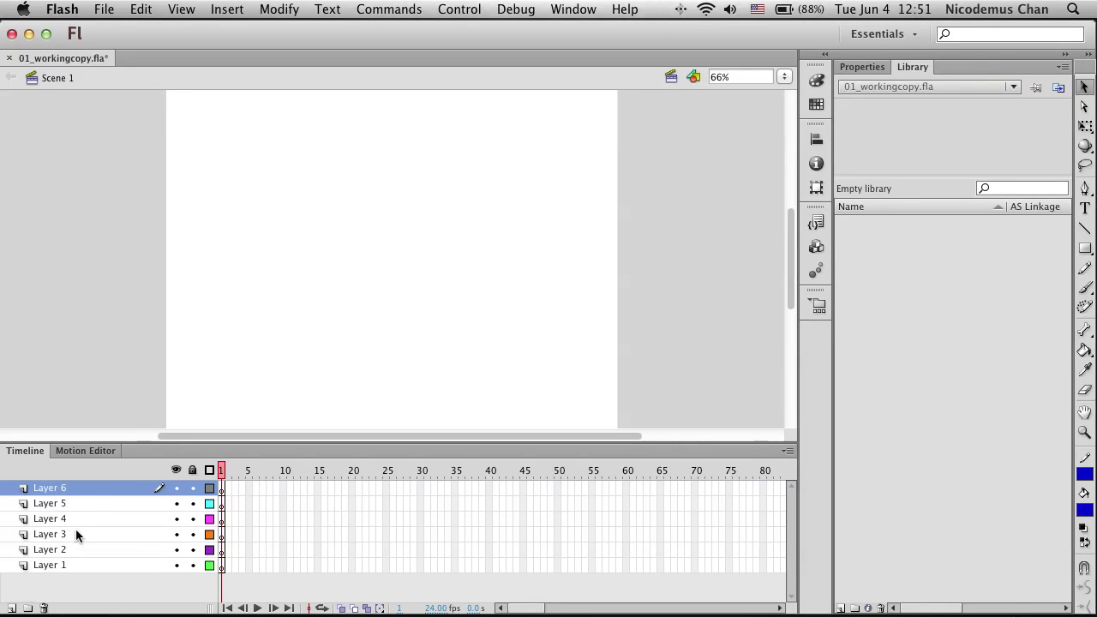
# Step: Delete the five extra layers so that only Layer 1 remains in the timeline
pyautogui.moveTo(49, 490); pyautogui.dragTo(44, 608)
pyautogui.click(45, 608)
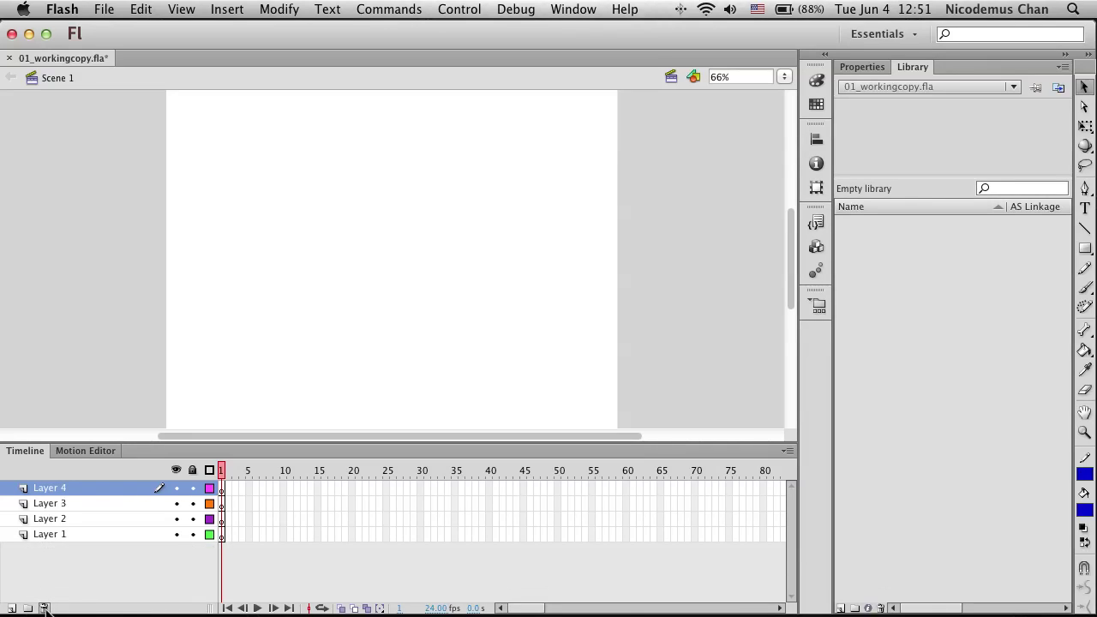
pyautogui.click(45, 608)
pyautogui.click(45, 608)
pyautogui.click(45, 608)
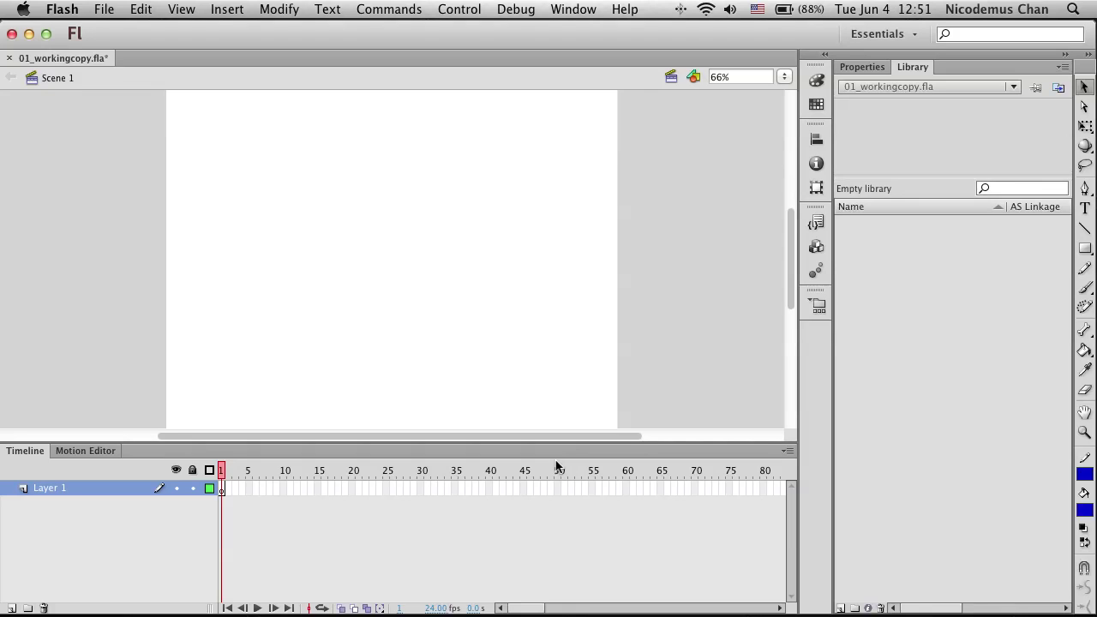
# Step: Examine the document's Properties panel and compare it with the Library panel
pyautogui.click(853, 69)
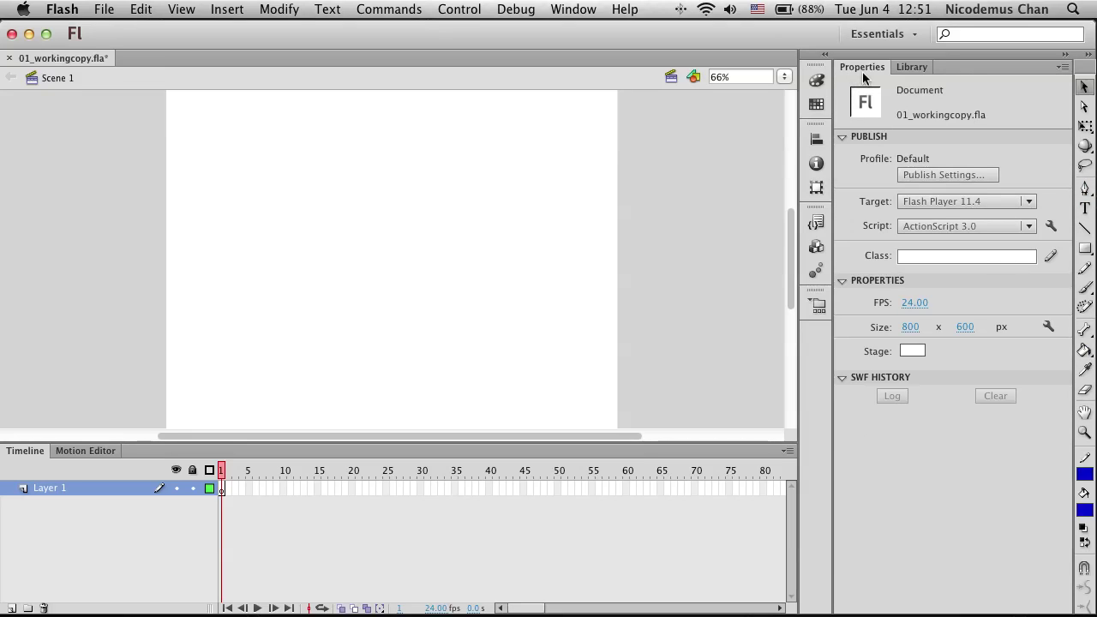
pyautogui.click(906, 68)
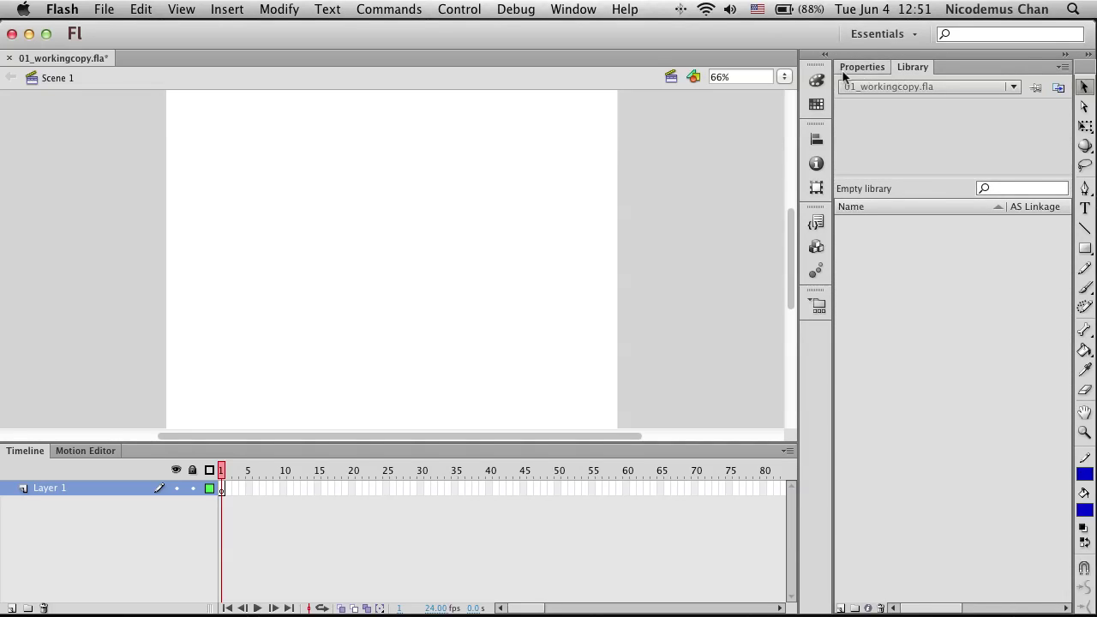
pyautogui.click(859, 69)
pyautogui.click(915, 34)
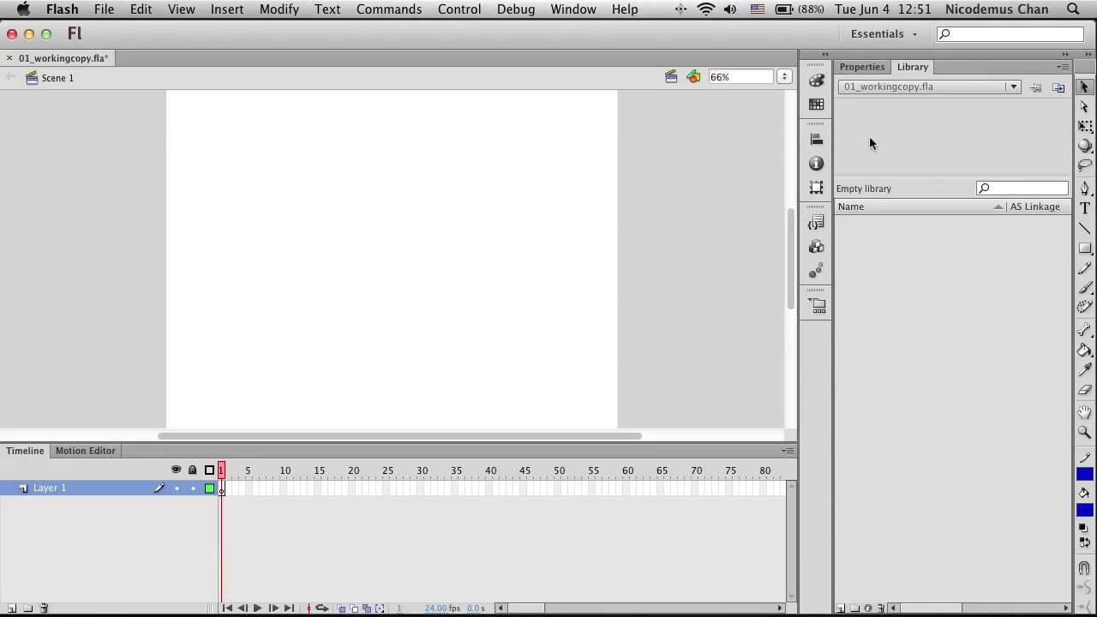
# Step: Switch to the Animator workspace and adjust the heights of the Timeline and Tools panels
pyautogui.click(884, 36)
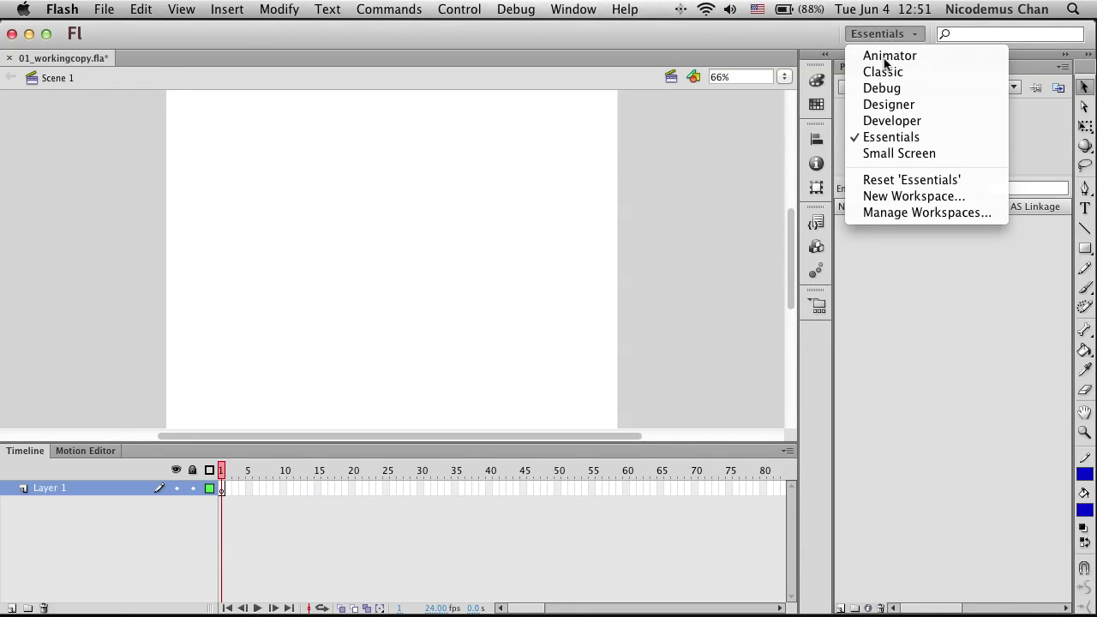
pyautogui.click(884, 60)
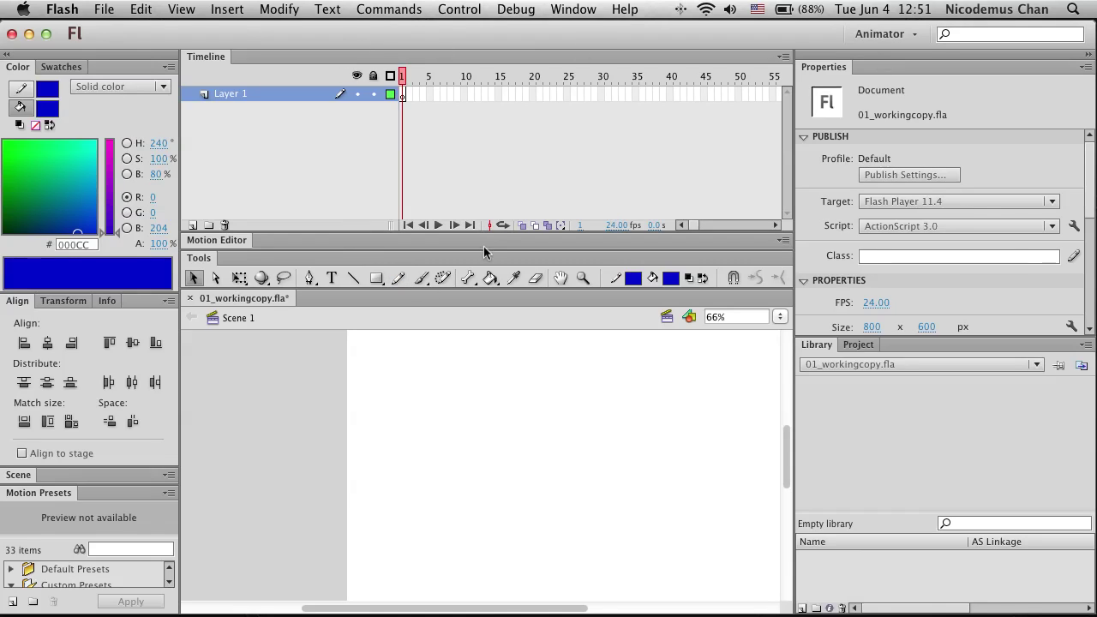
pyautogui.moveTo(484, 232); pyautogui.dragTo(481, 199)
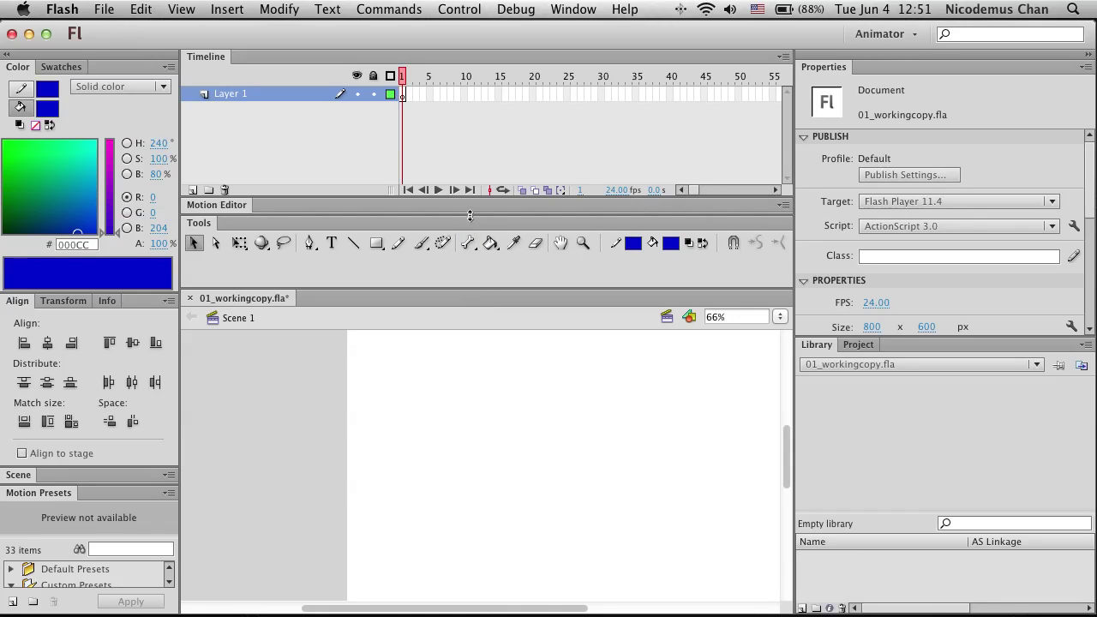
pyautogui.moveTo(470, 215); pyautogui.dragTo(472, 235)
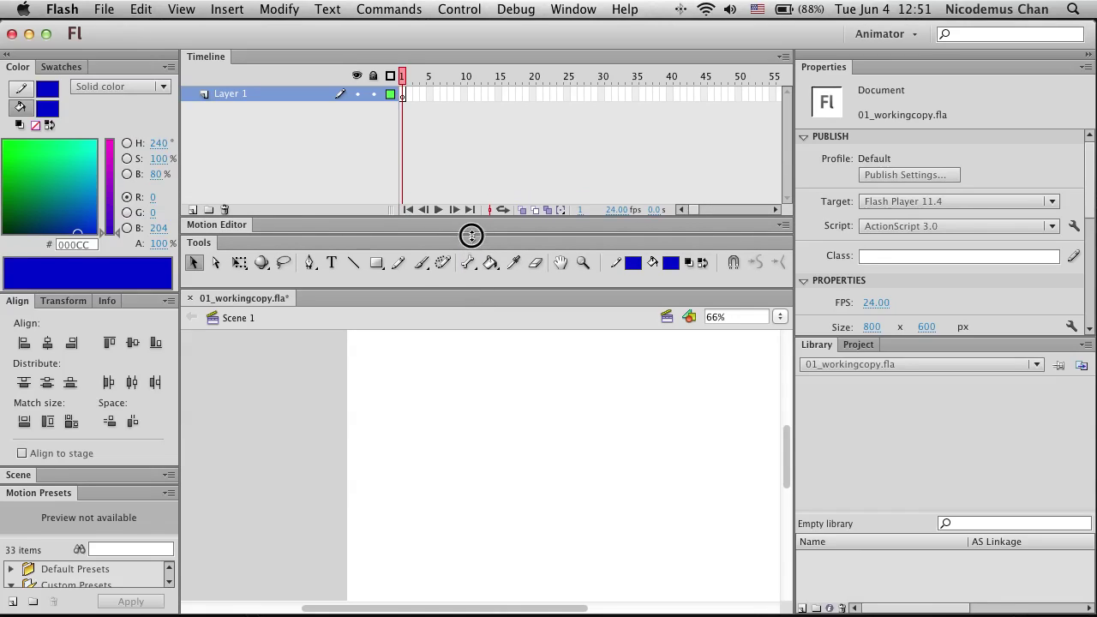
# Step: Try the Classic and Debug workspaces, and return to the Essentials workspace
pyautogui.click(882, 34)
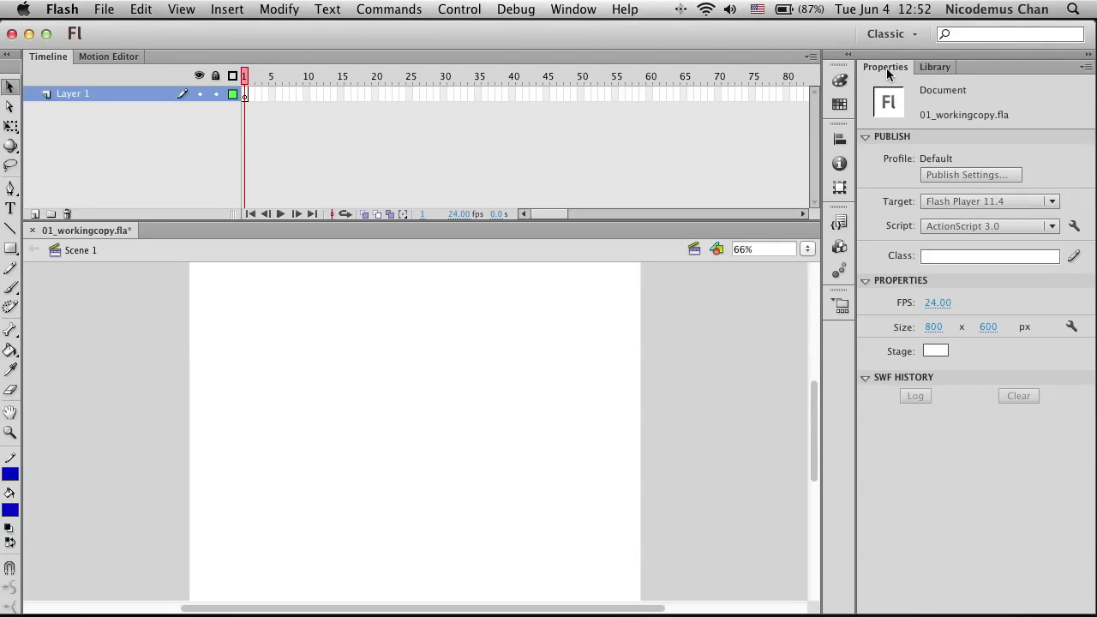
pyautogui.click(881, 32)
pyautogui.click(878, 91)
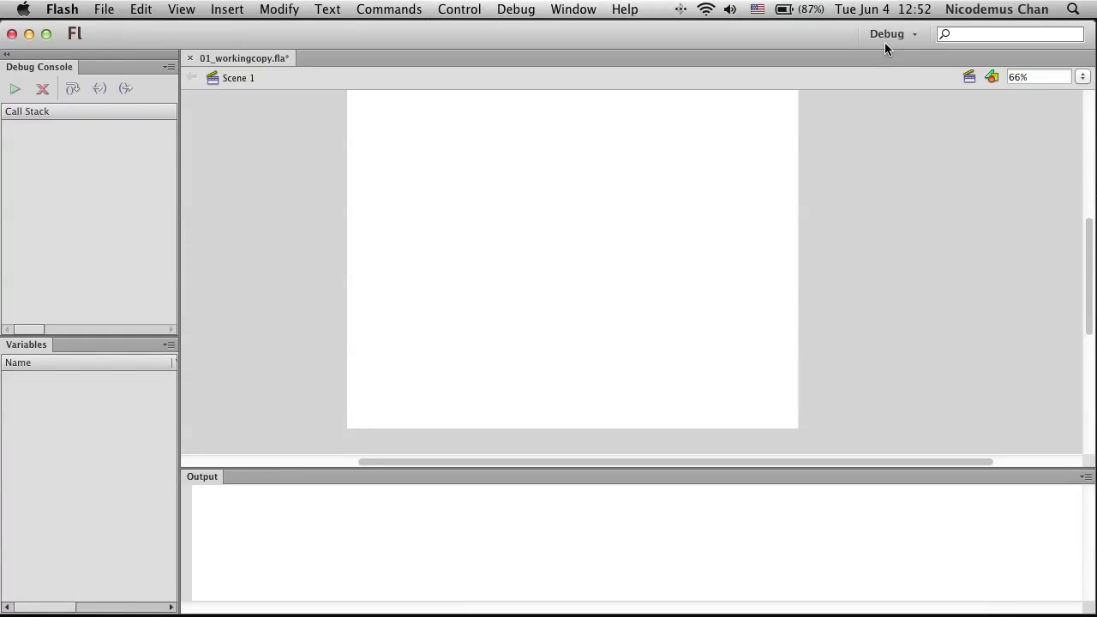
pyautogui.click(892, 38)
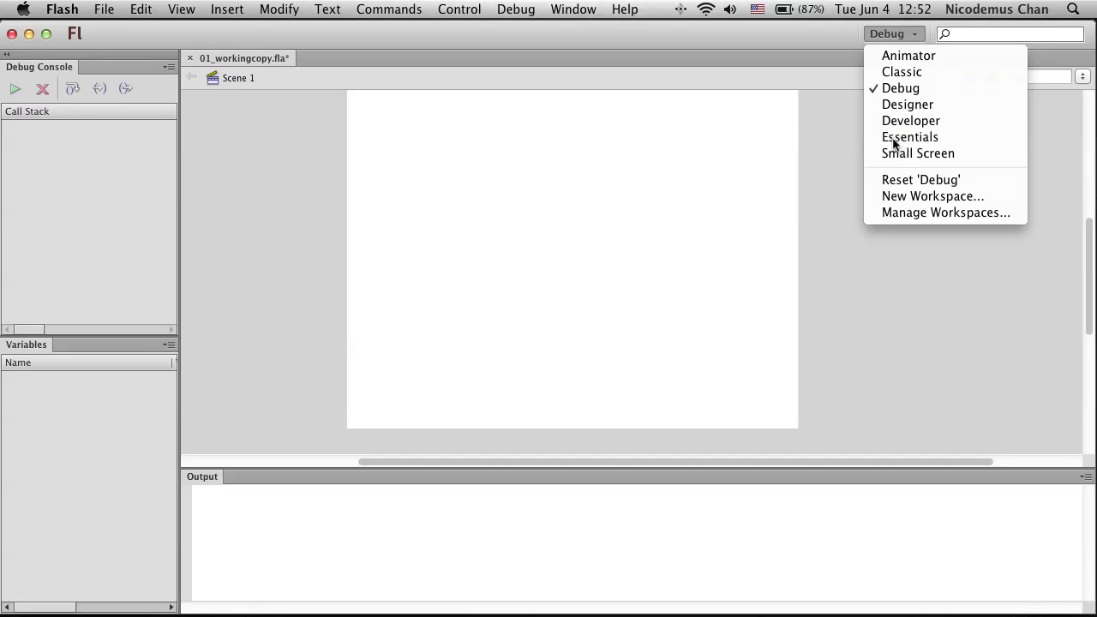
pyautogui.click(897, 139)
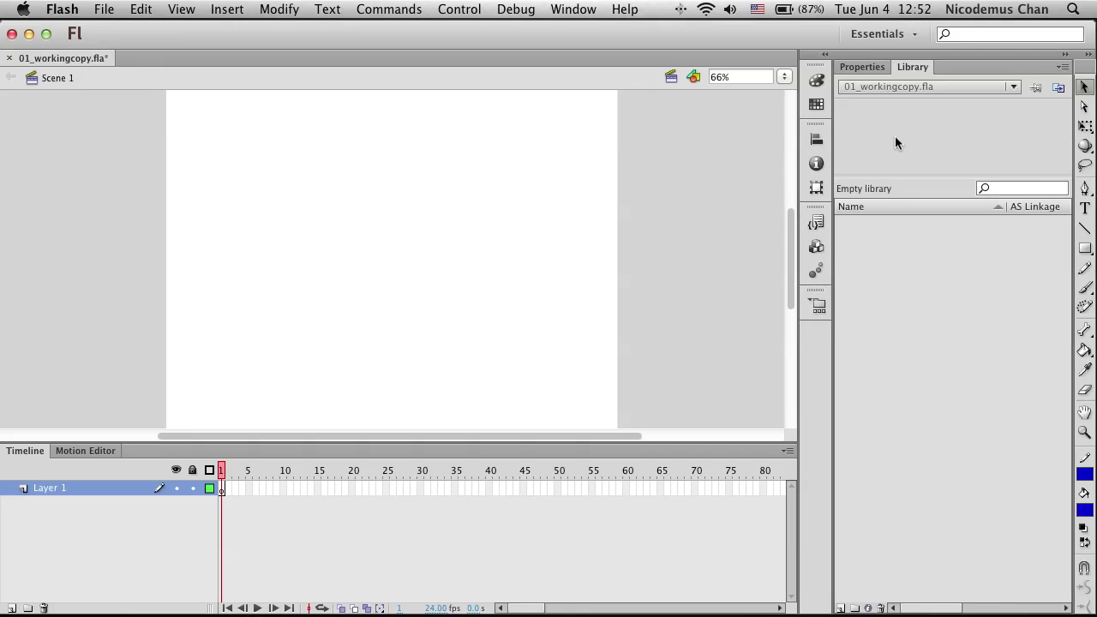
pyautogui.click(894, 36)
pyautogui.click(725, 152)
# Step: Detach the Color panel from the dock, and open the Actions panel as a floating panel moved aside from the stage
pyautogui.click(815, 80)
pyautogui.moveTo(637, 67); pyautogui.dragTo(701, 82)
pyautogui.click(573, 10)
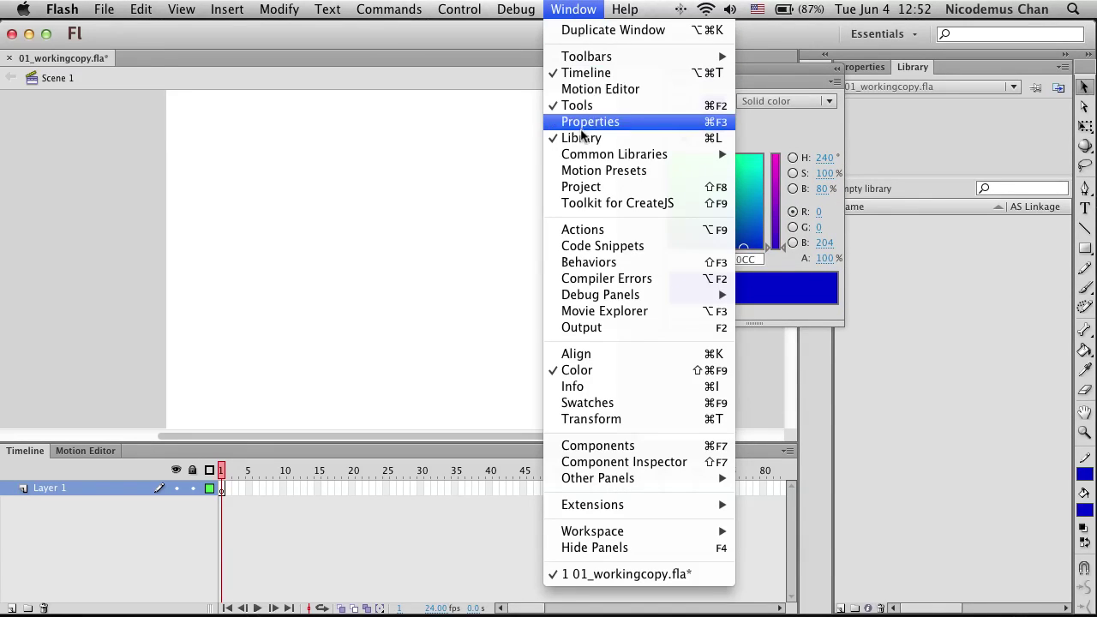
pyautogui.click(588, 233)
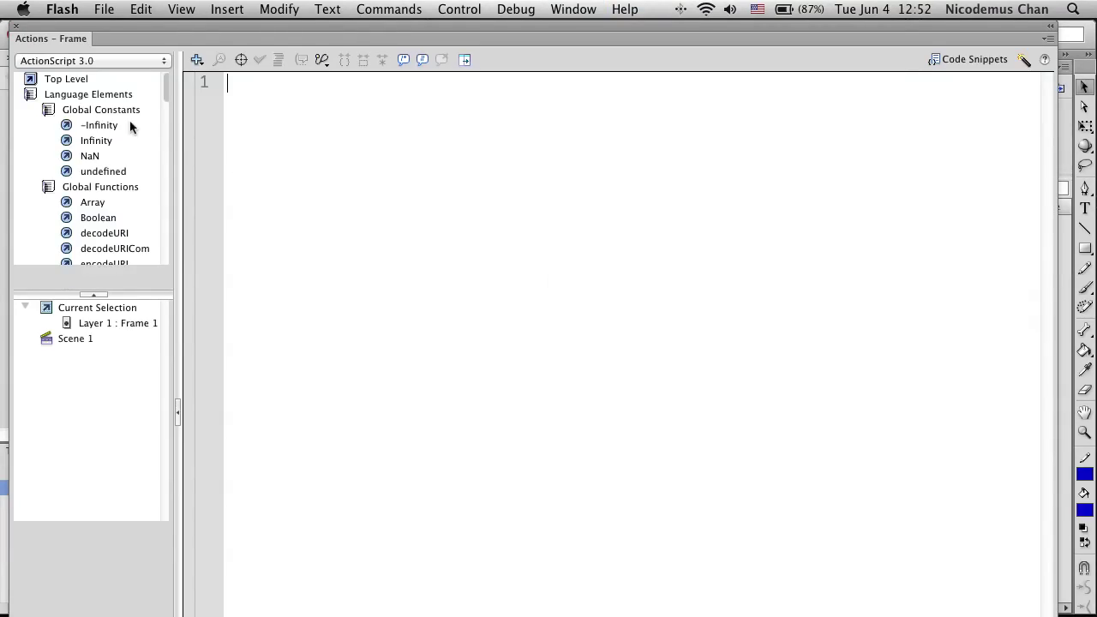
pyautogui.moveTo(34, 43); pyautogui.dragTo(314, 175)
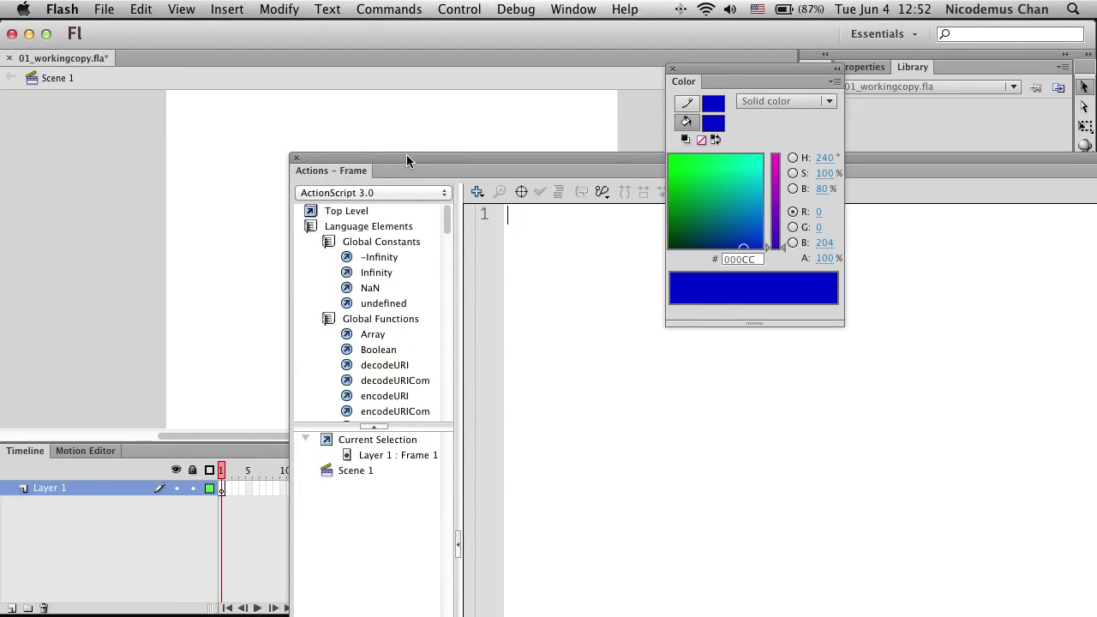
pyautogui.moveTo(403, 155); pyautogui.dragTo(312, 154)
pyautogui.moveTo(250, 167); pyautogui.dragTo(804, 166)
# Step: Dock the Color panel in its own group below Swatches and the Actions panel in the Code Snippets and Components group
pyautogui.moveTo(675, 81); pyautogui.dragTo(814, 111)
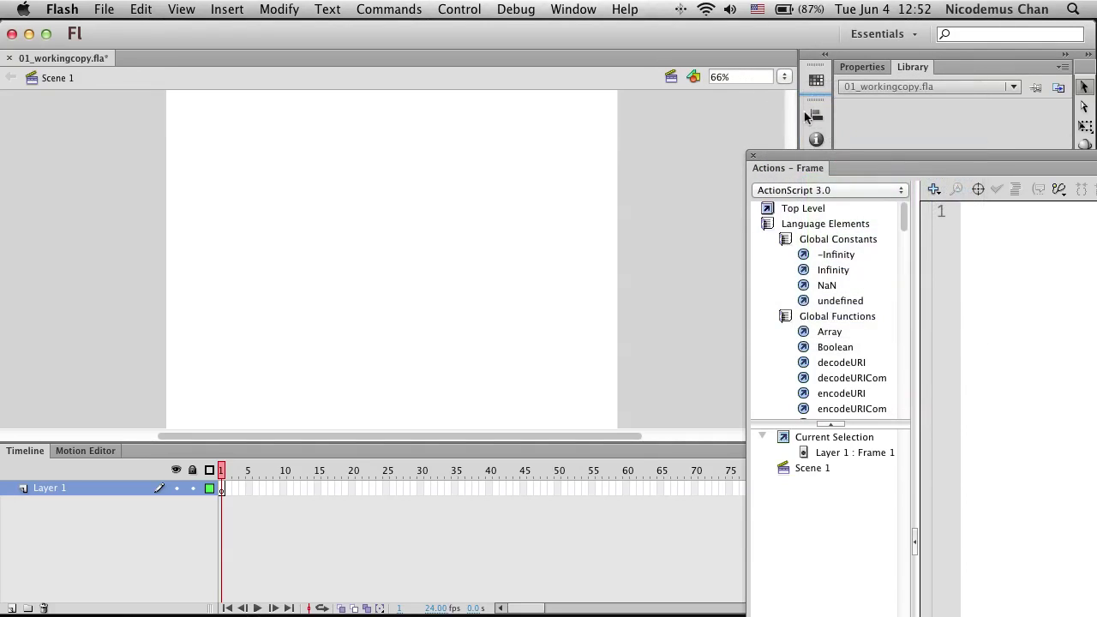
pyautogui.moveTo(763, 171); pyautogui.dragTo(821, 275)
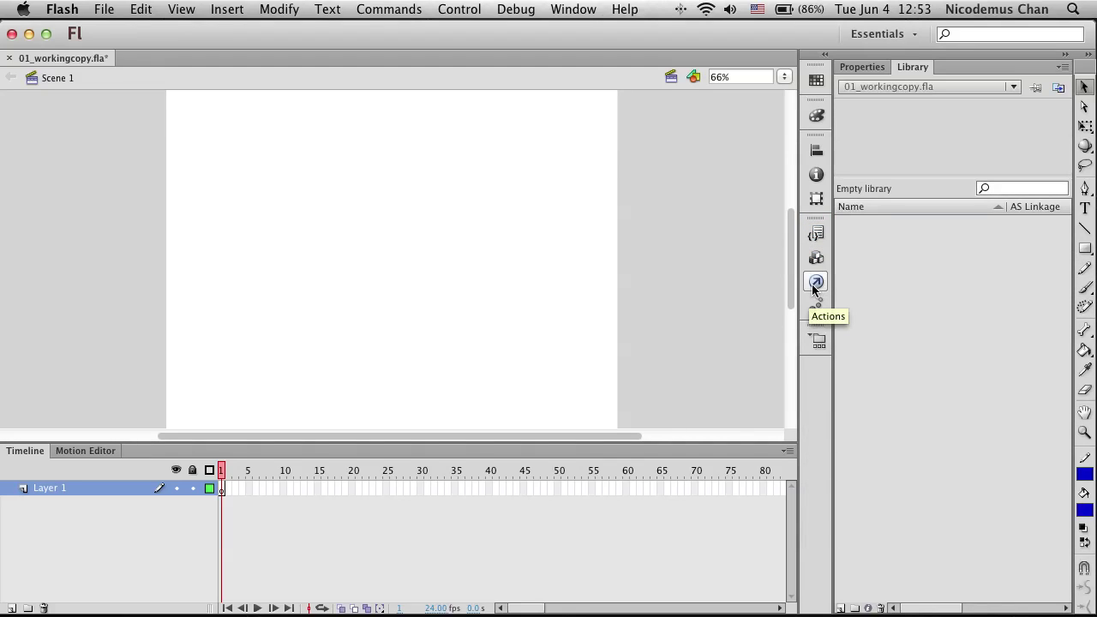
pyautogui.click(816, 284)
pyautogui.click(818, 283)
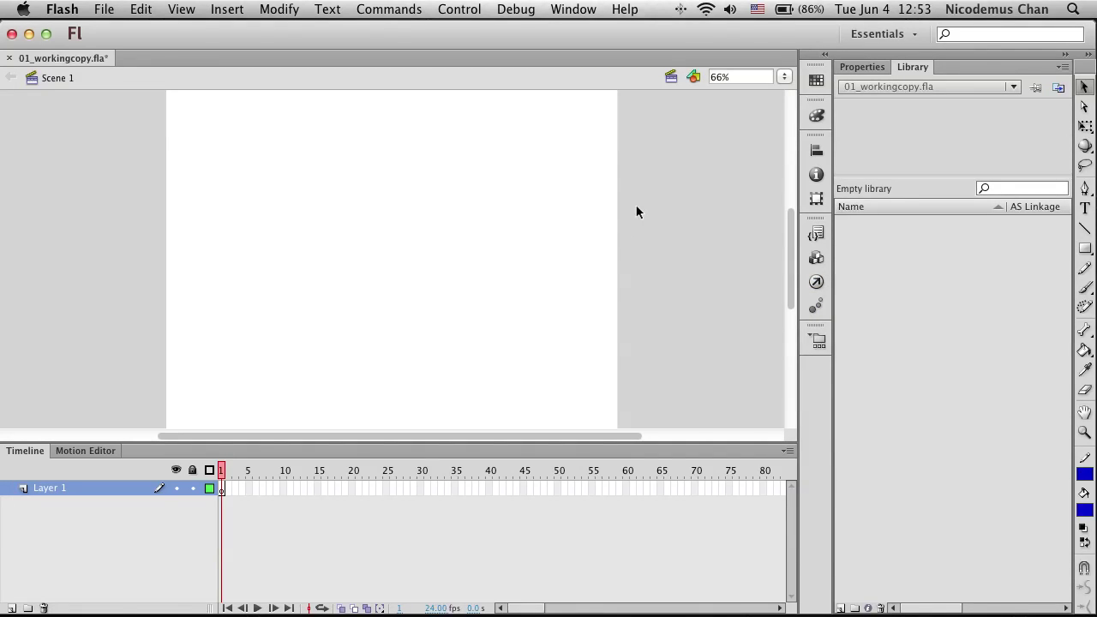
# Step: Save the customised panel layout as a new workspace named "my workspace" and check the list of workspaces
pyautogui.click(899, 35)
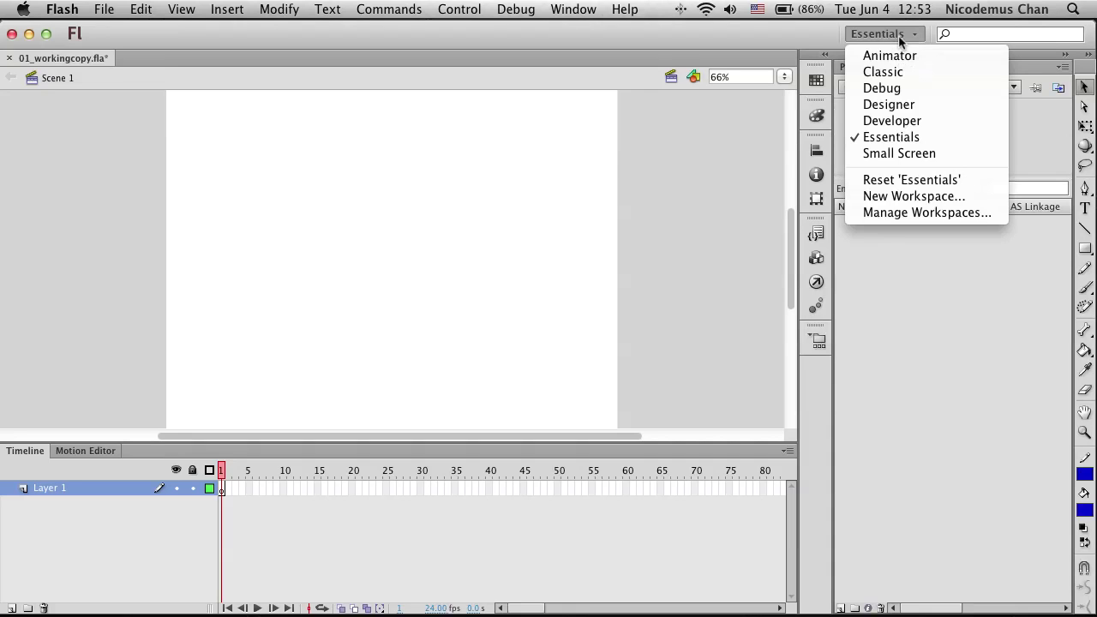
pyautogui.click(909, 202)
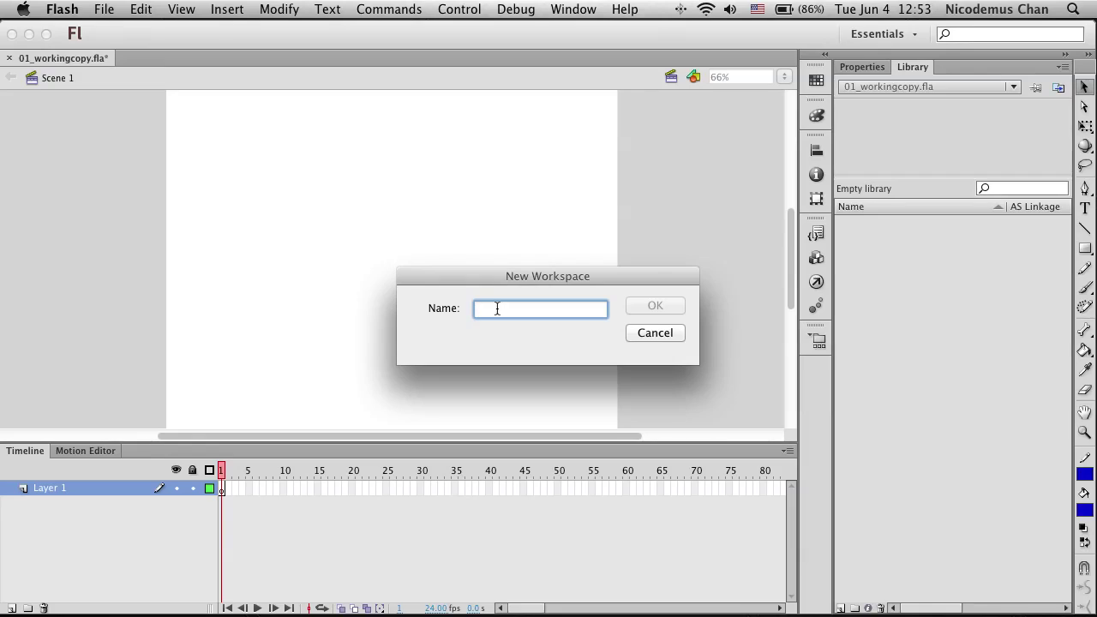
pyautogui.write('my workspace')
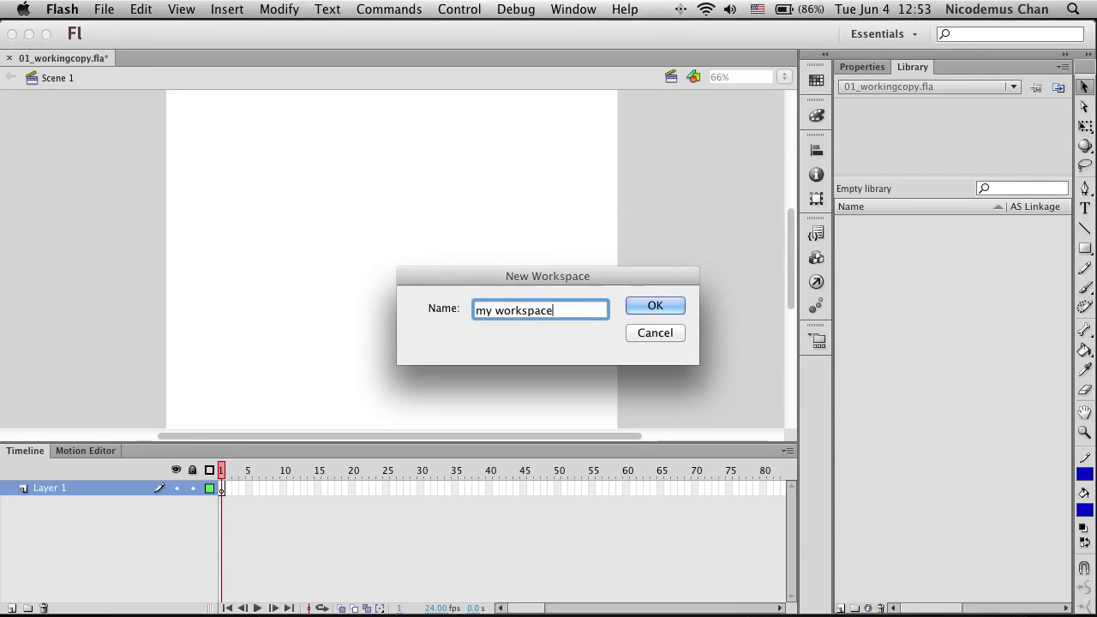
pyautogui.press('Return')
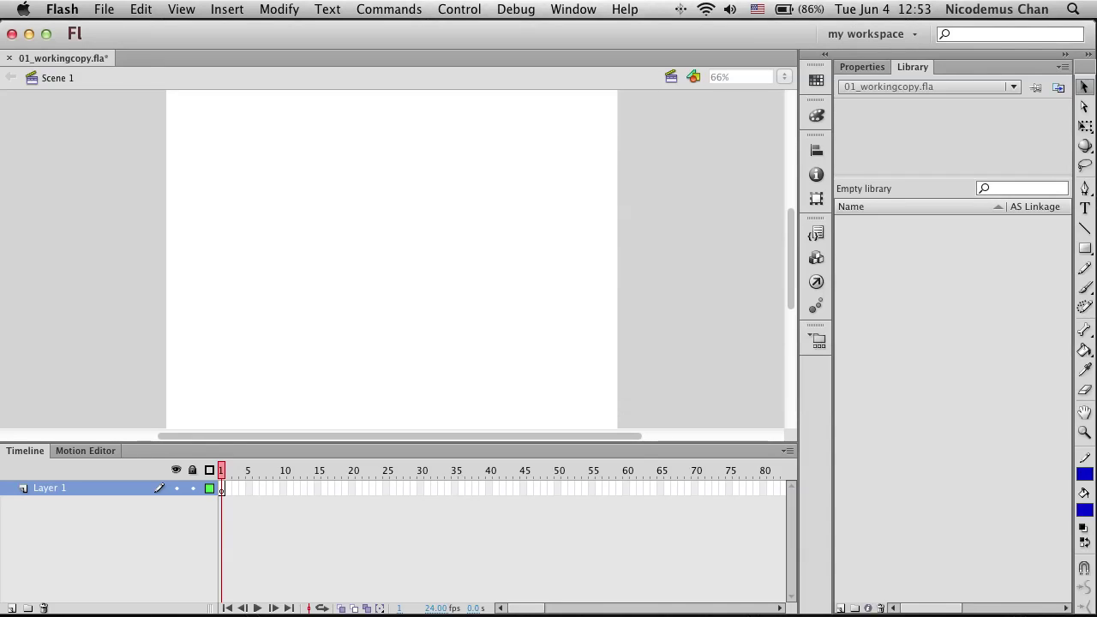
pyautogui.click(858, 35)
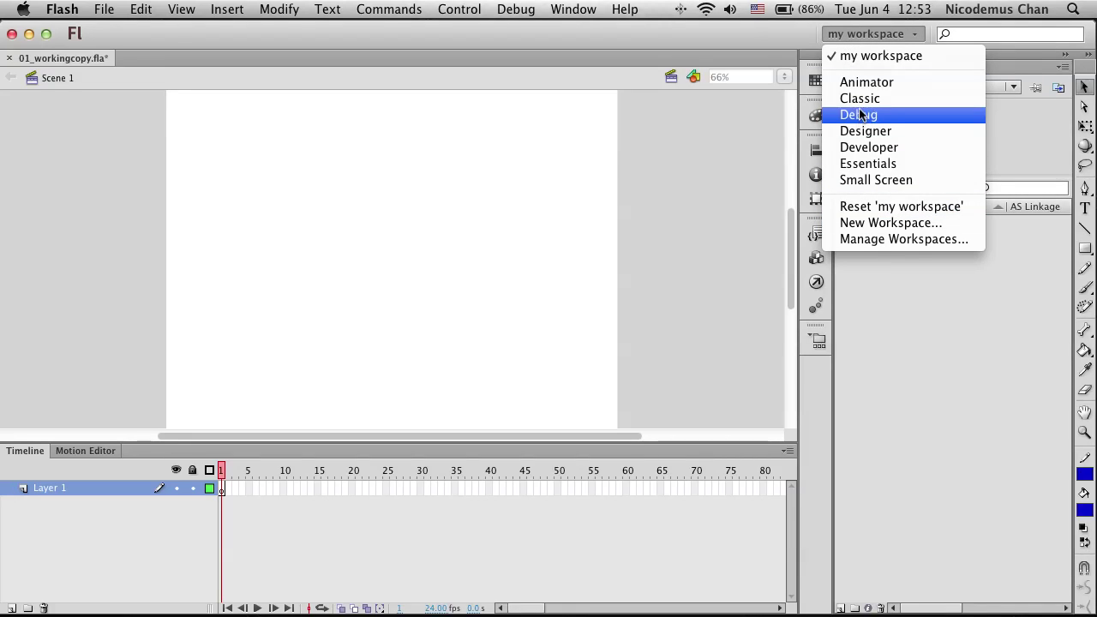
pyautogui.click(692, 216)
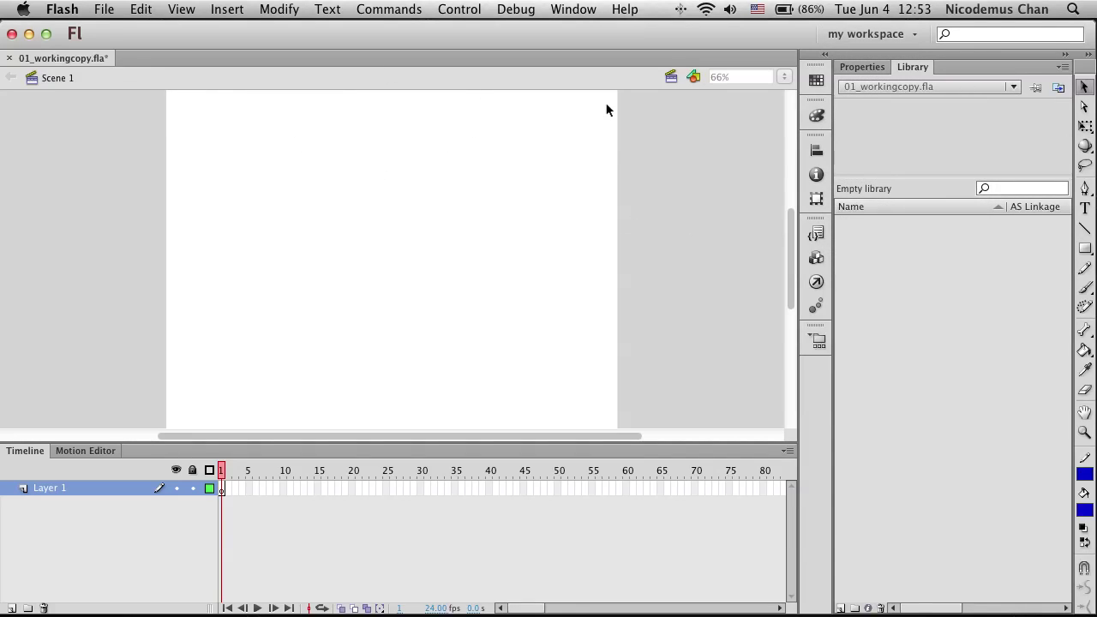
# Step: Magnify the stage to 400% and 800%, and return to the Show All view
pyautogui.click(783, 76)
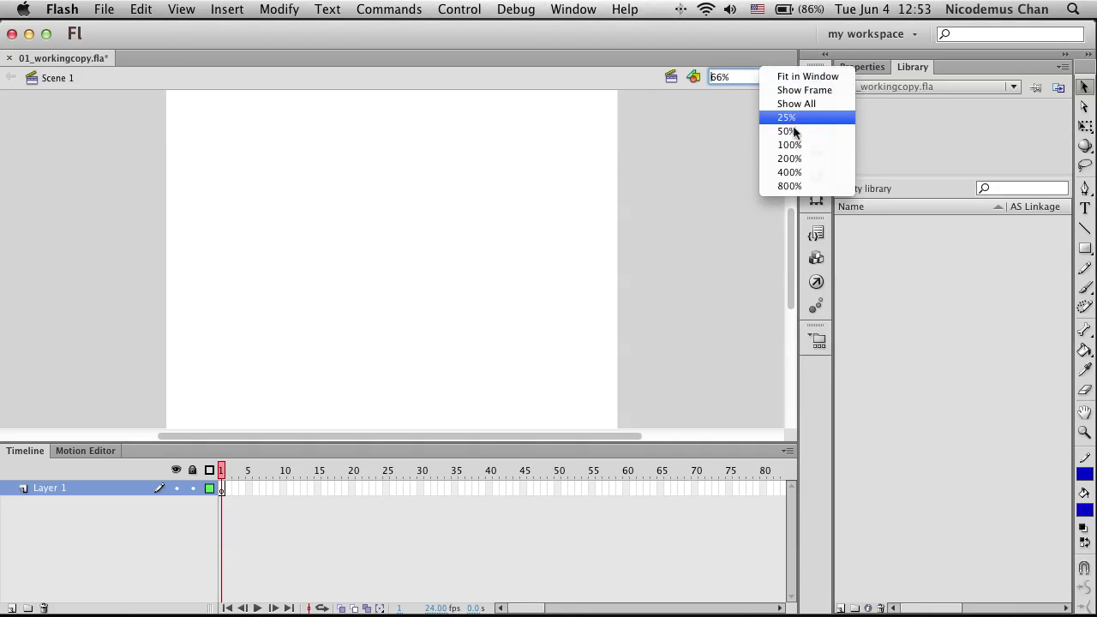
pyautogui.click(792, 172)
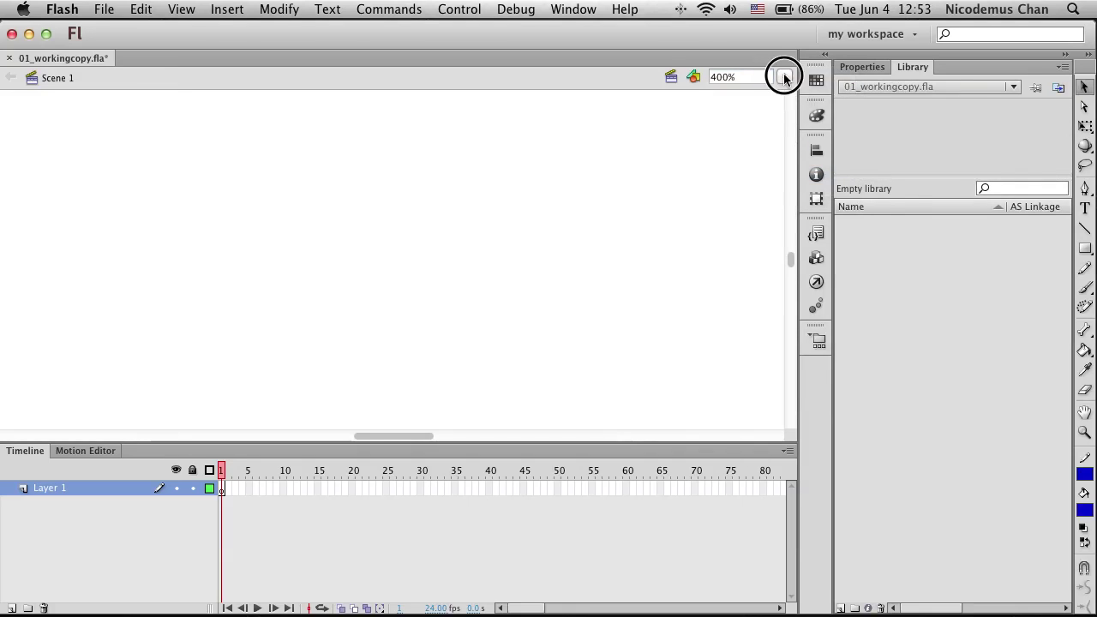
pyautogui.click(783, 76)
pyautogui.click(783, 91)
pyautogui.click(784, 77)
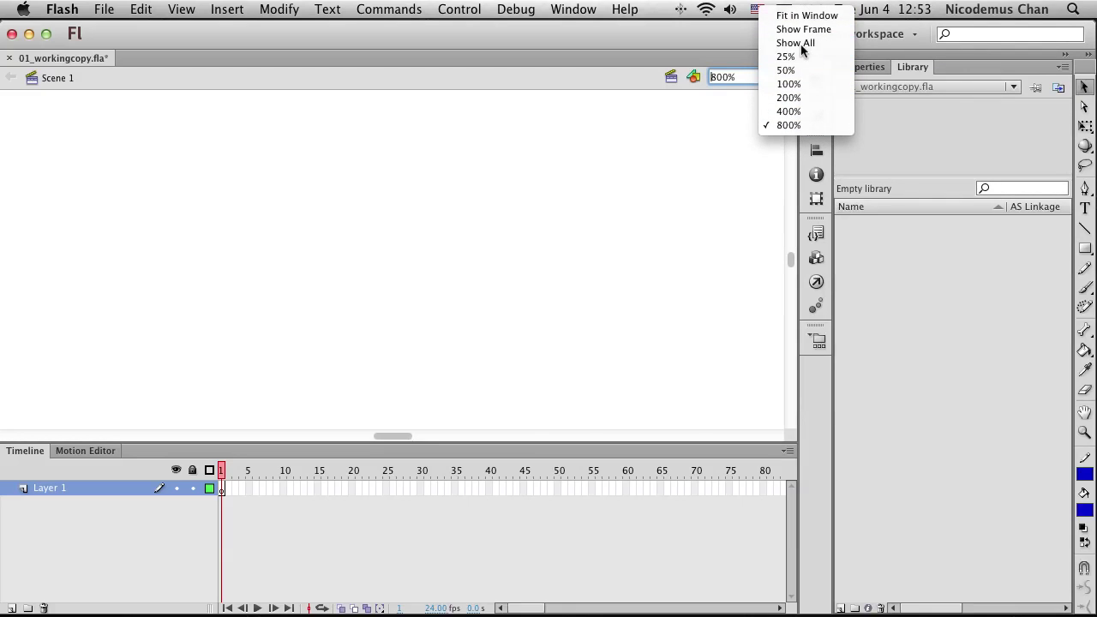
pyautogui.click(801, 44)
# Step: Compare the Show Frame, Fit in Window and Show All stage views, ending with Fit in Window
pyautogui.click(784, 76)
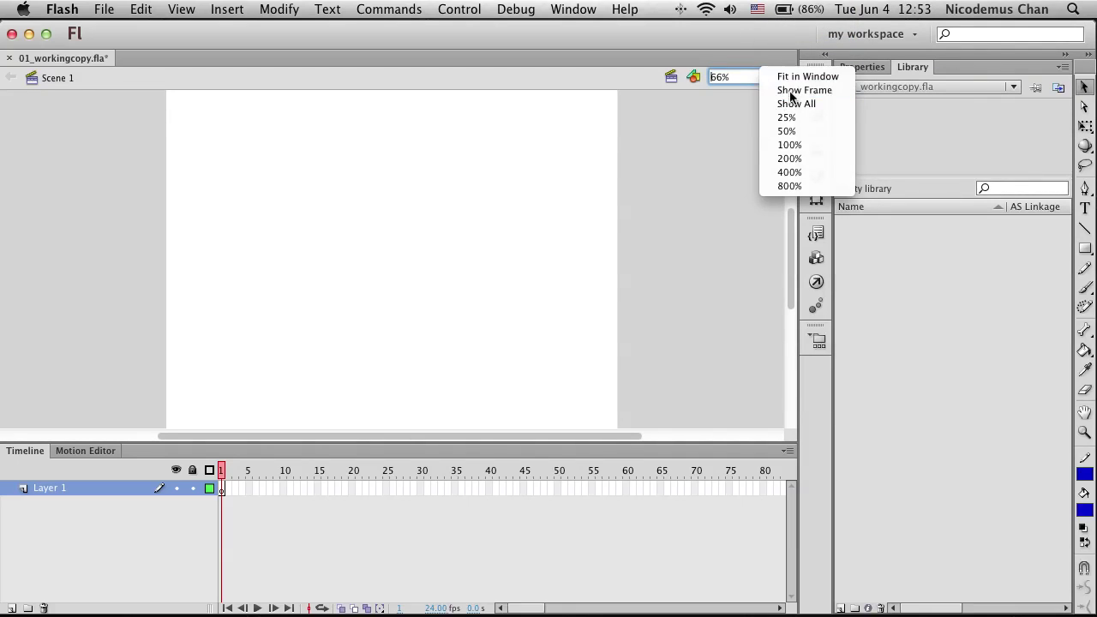
pyautogui.click(791, 97)
pyautogui.click(785, 79)
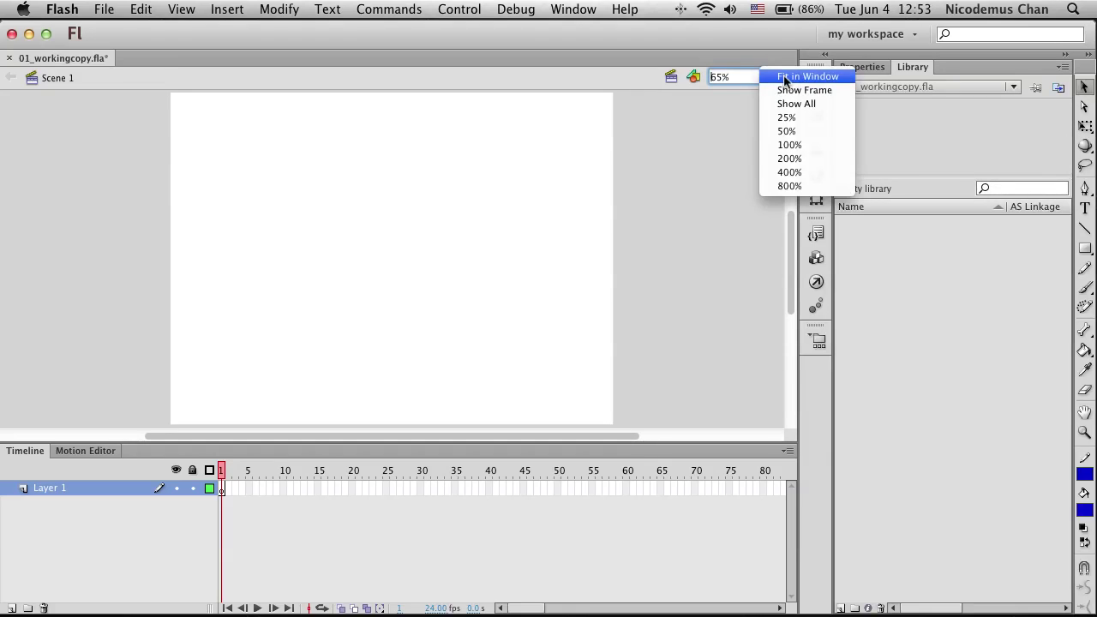
pyautogui.click(785, 78)
pyautogui.click(785, 78)
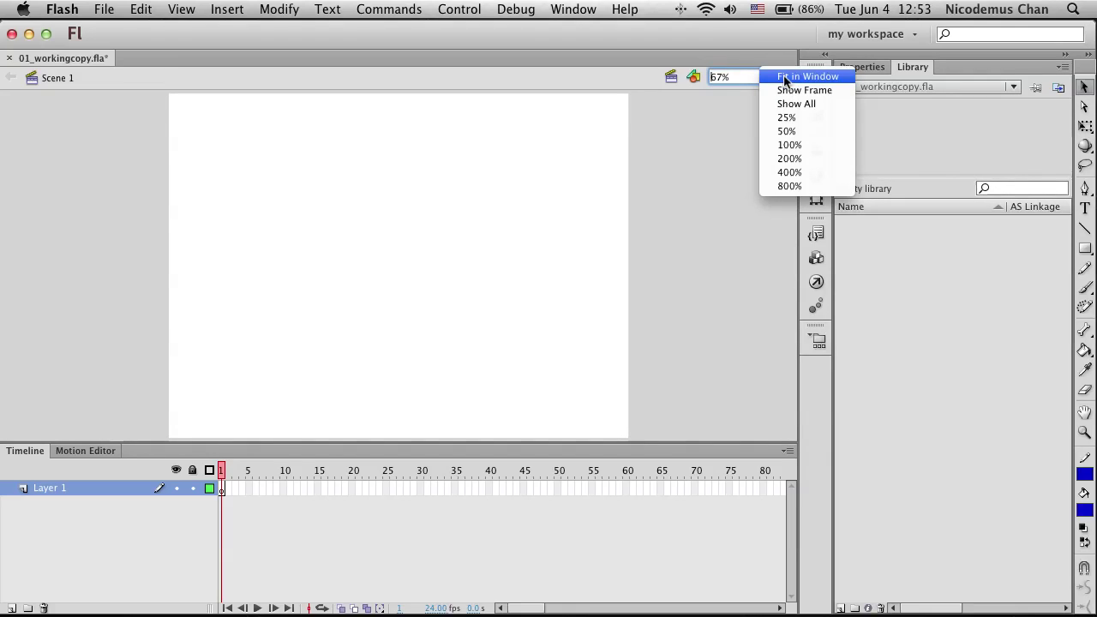
pyautogui.click(788, 102)
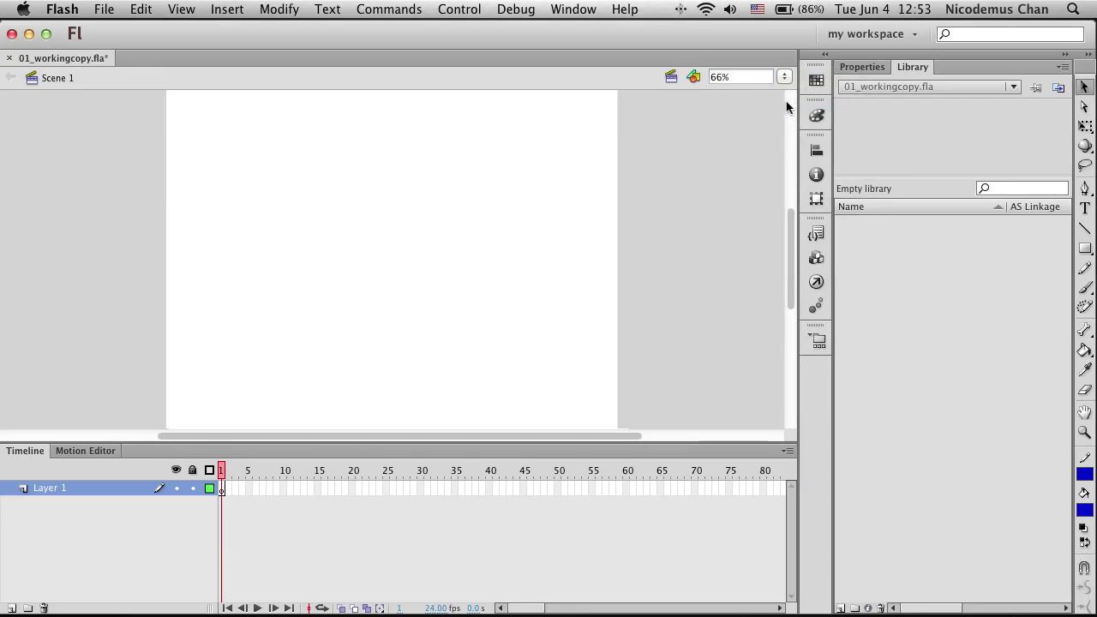
pyautogui.click(785, 78)
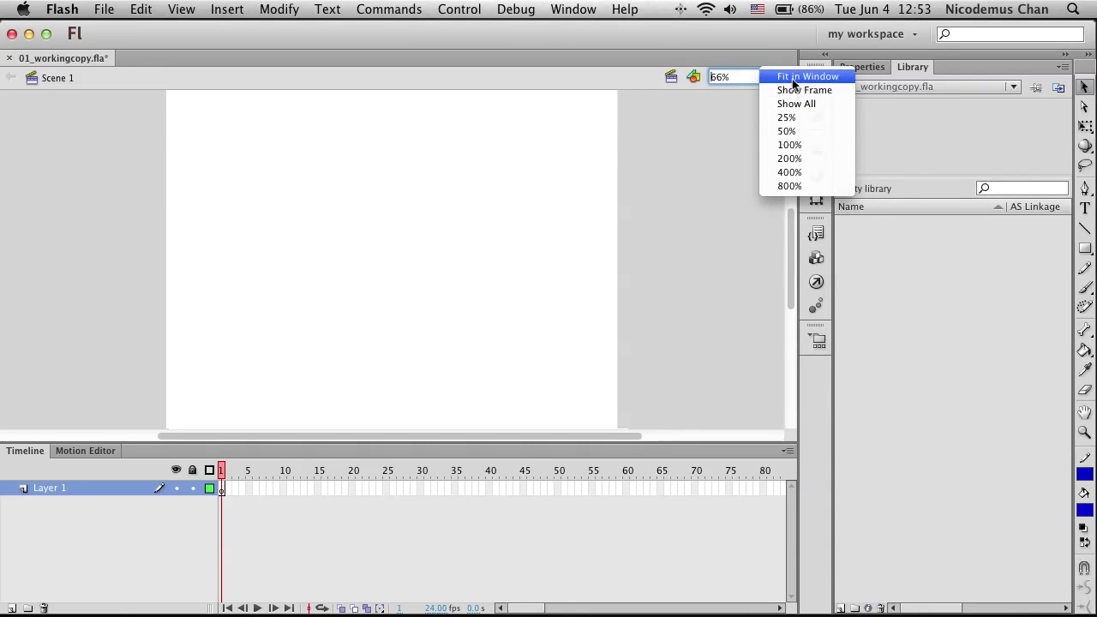
pyautogui.click(798, 76)
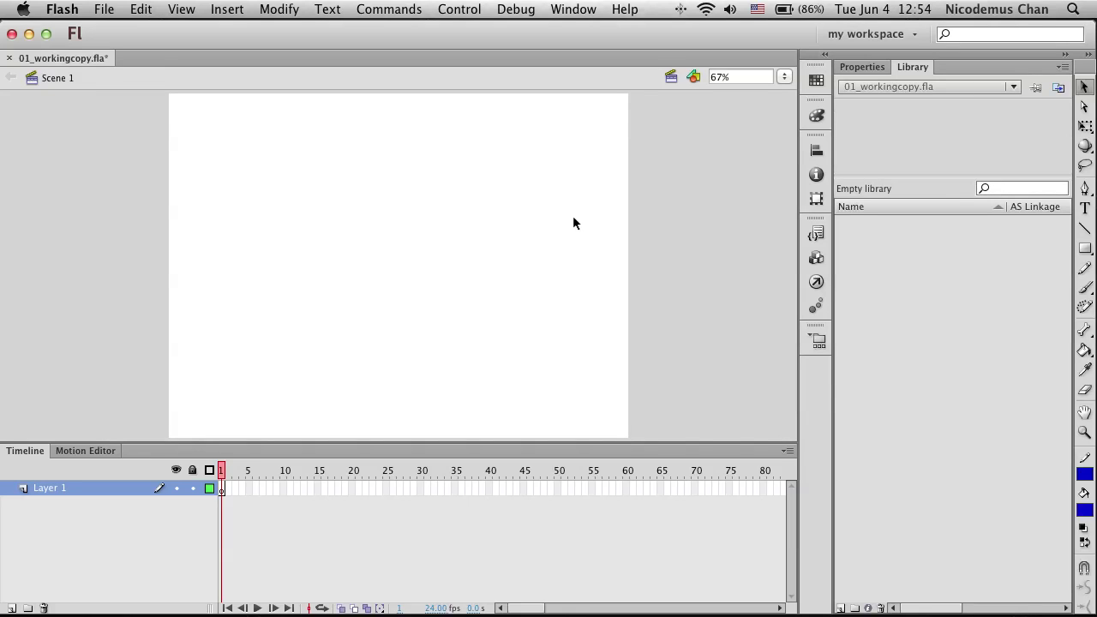
# Step: Set the document's stage background color to dark grey
pyautogui.click(864, 67)
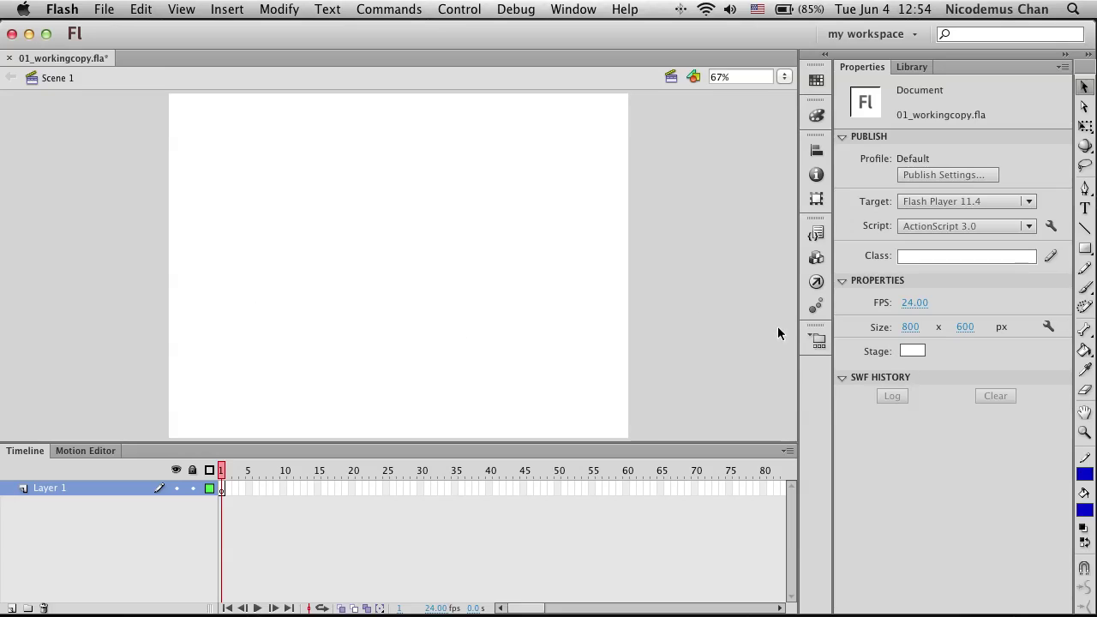
pyautogui.click(913, 350)
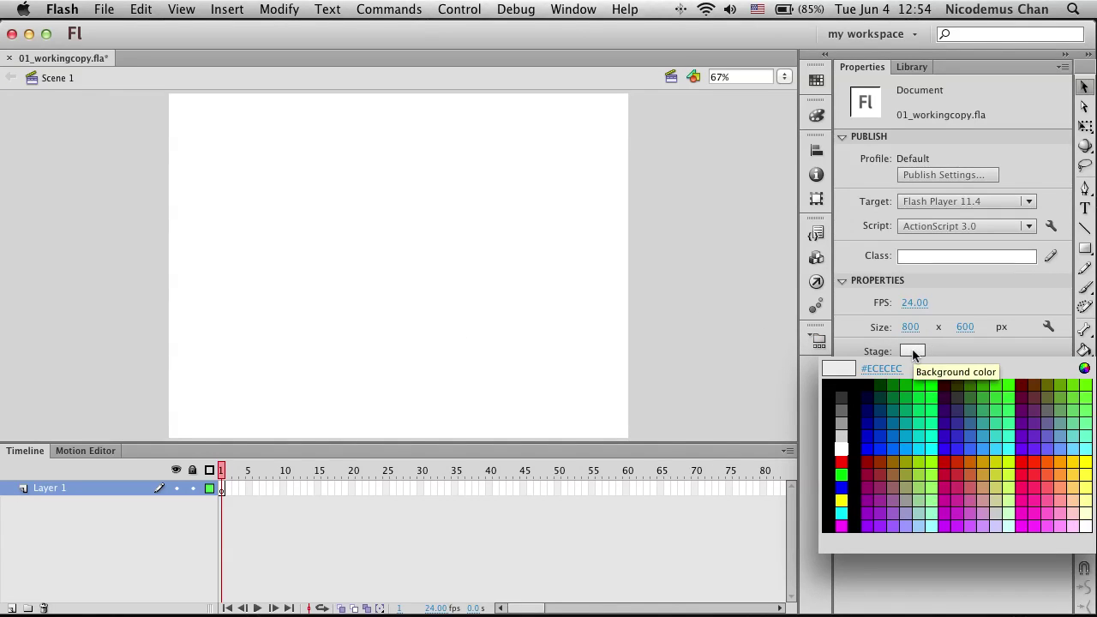
pyautogui.click(842, 395)
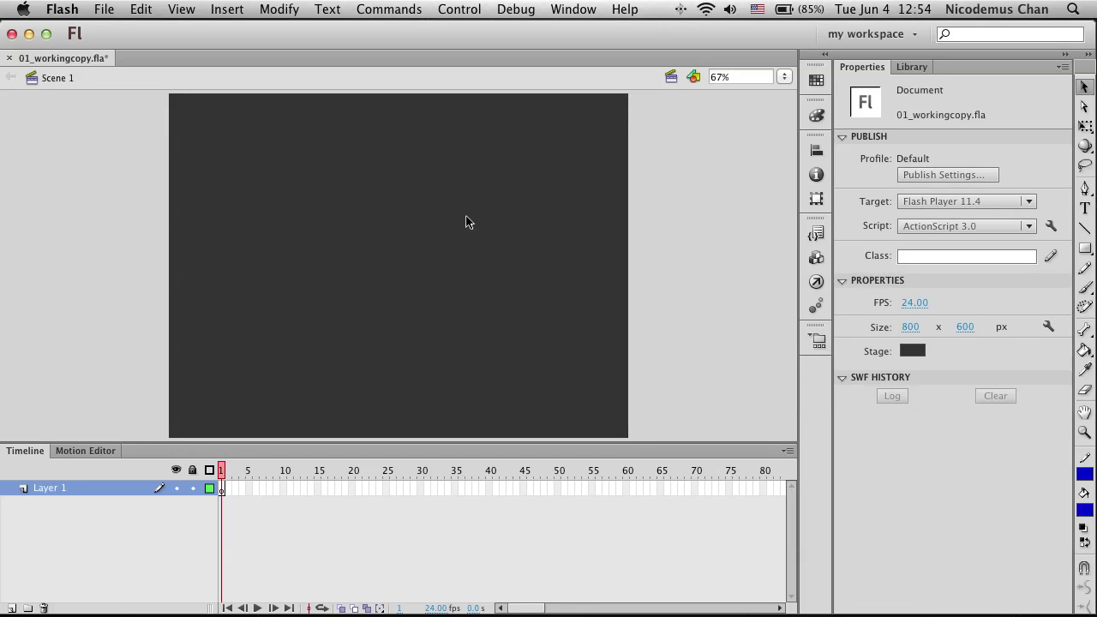
# Step: Start importing files to the library, and browse to the 01Start folder inside Lessons > Lesson01
pyautogui.click(913, 67)
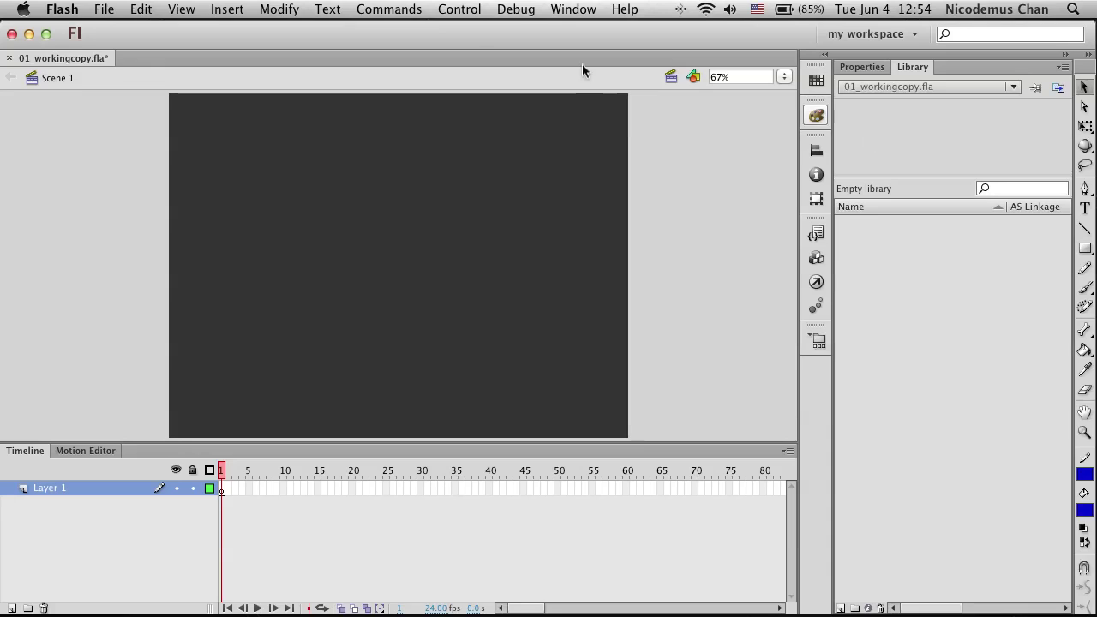
pyautogui.click(104, 9)
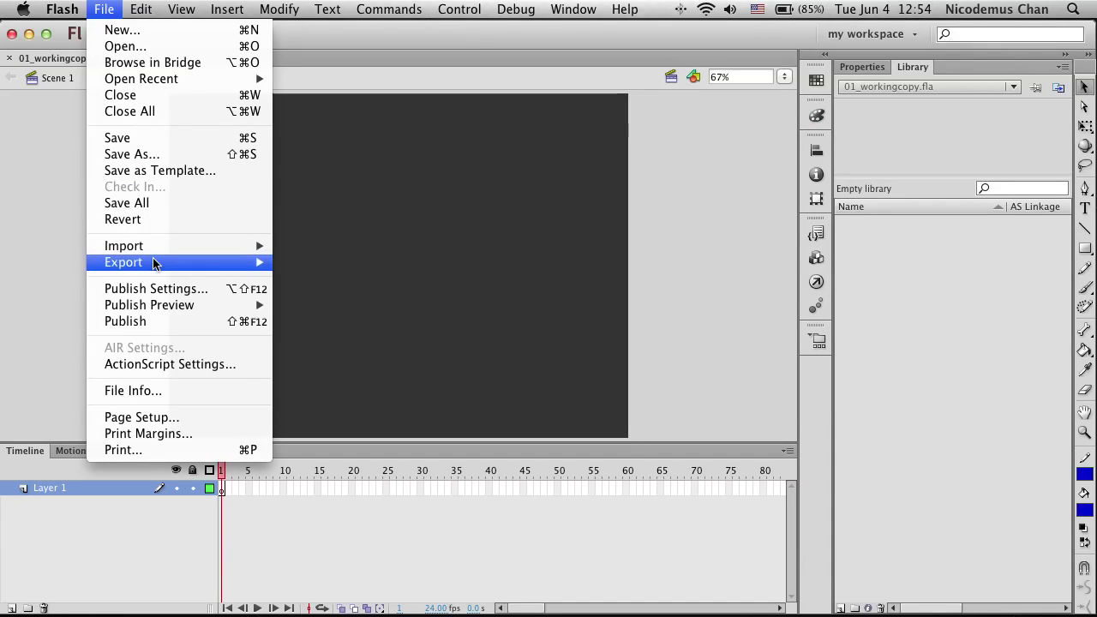
pyautogui.moveTo(152, 251)
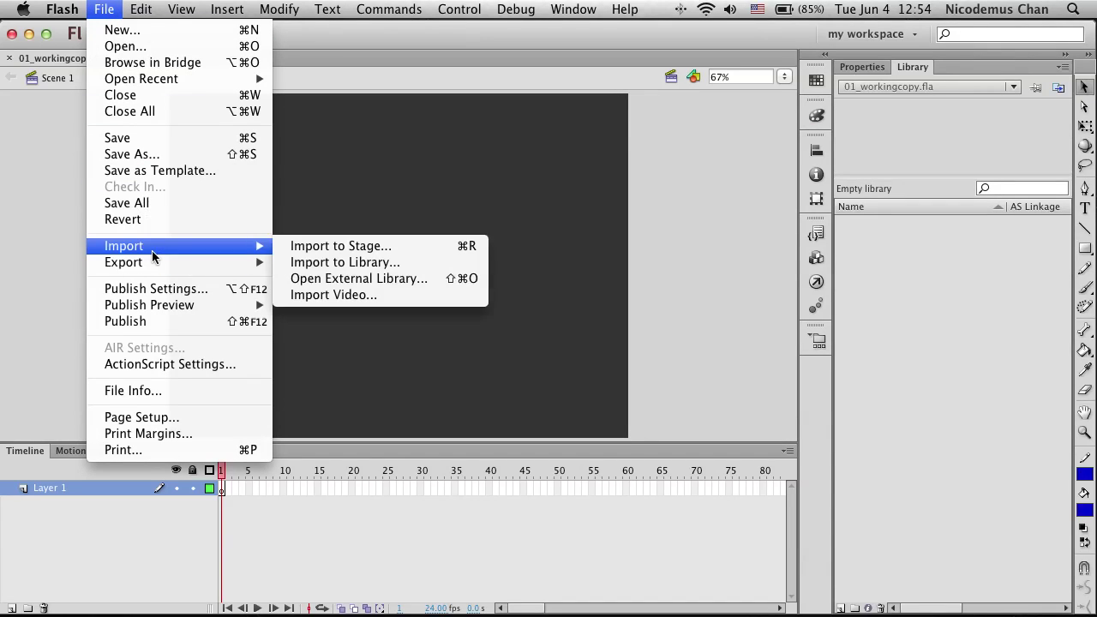
pyautogui.click(304, 262)
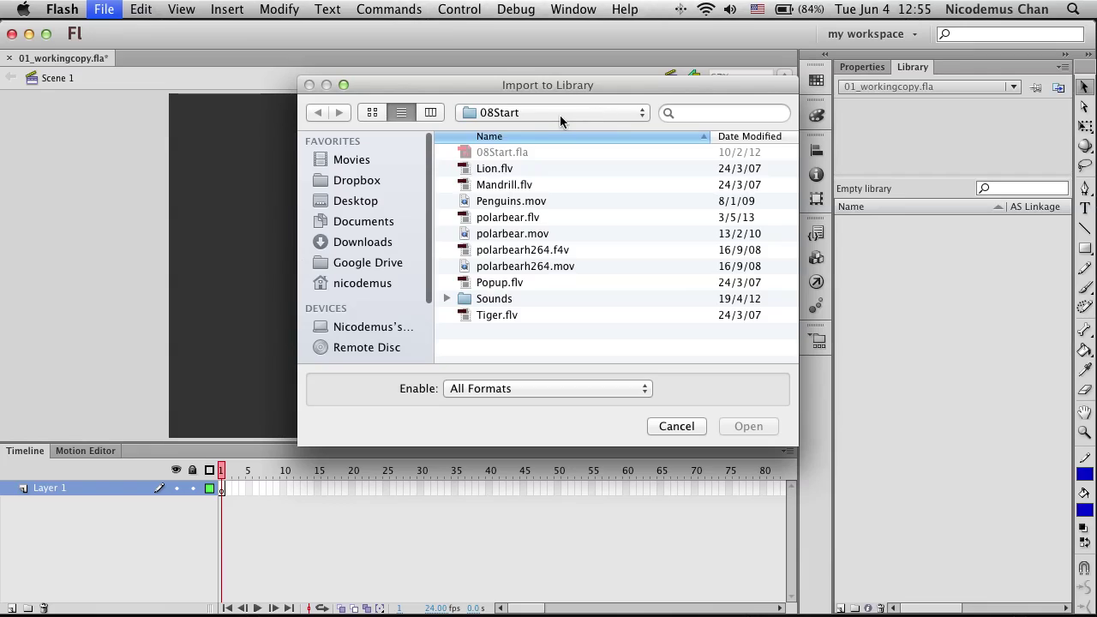
pyautogui.click(560, 115)
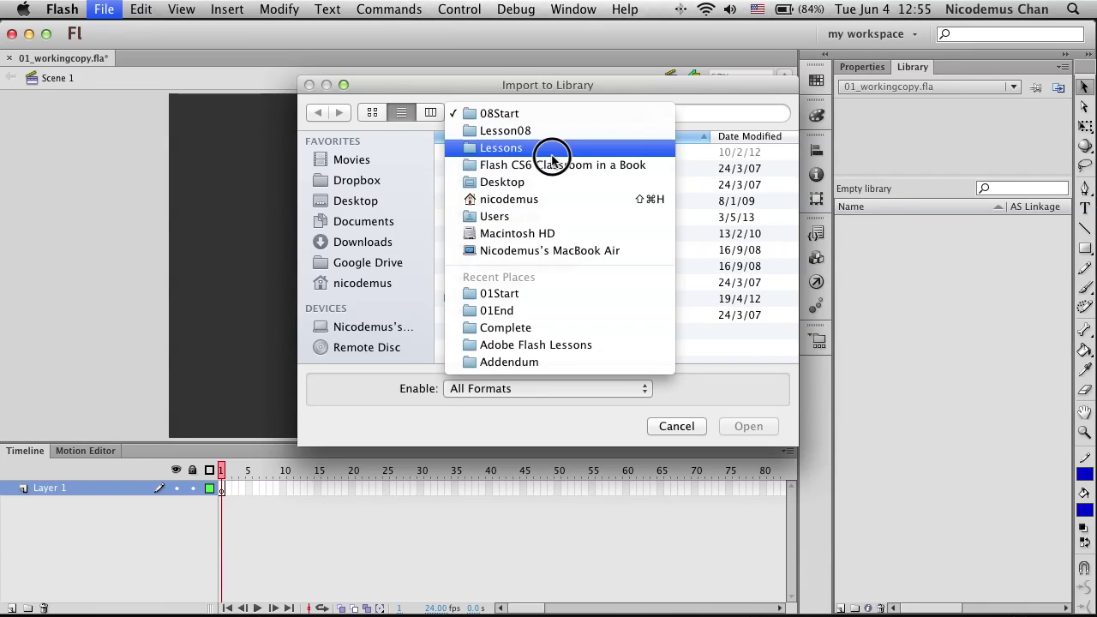
pyautogui.click(554, 147)
pyautogui.doubleClick(492, 154)
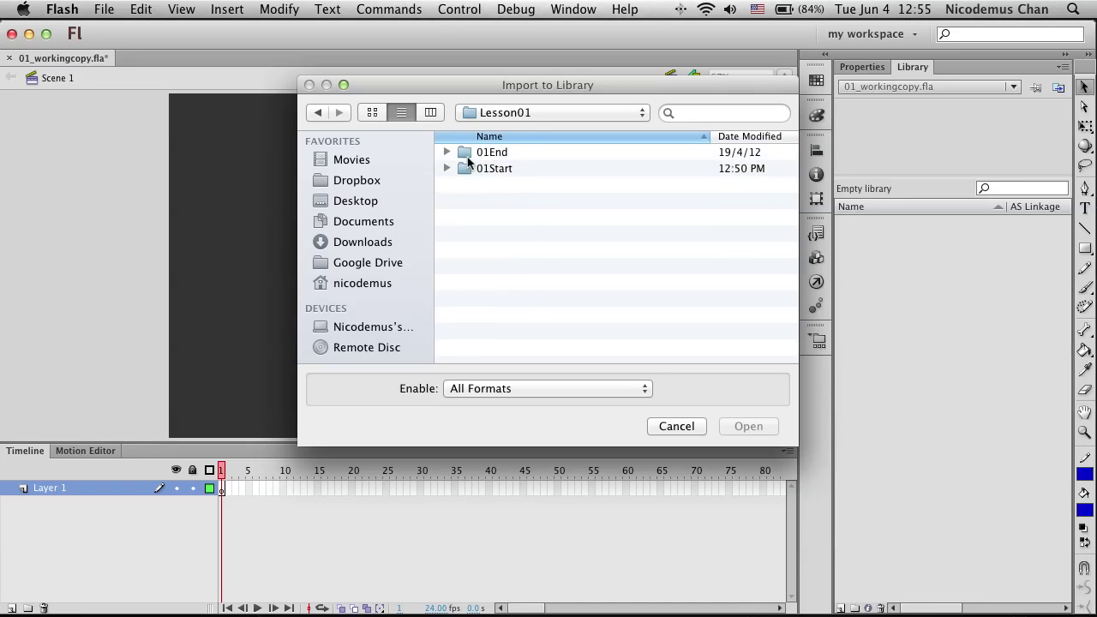
pyautogui.click(446, 169)
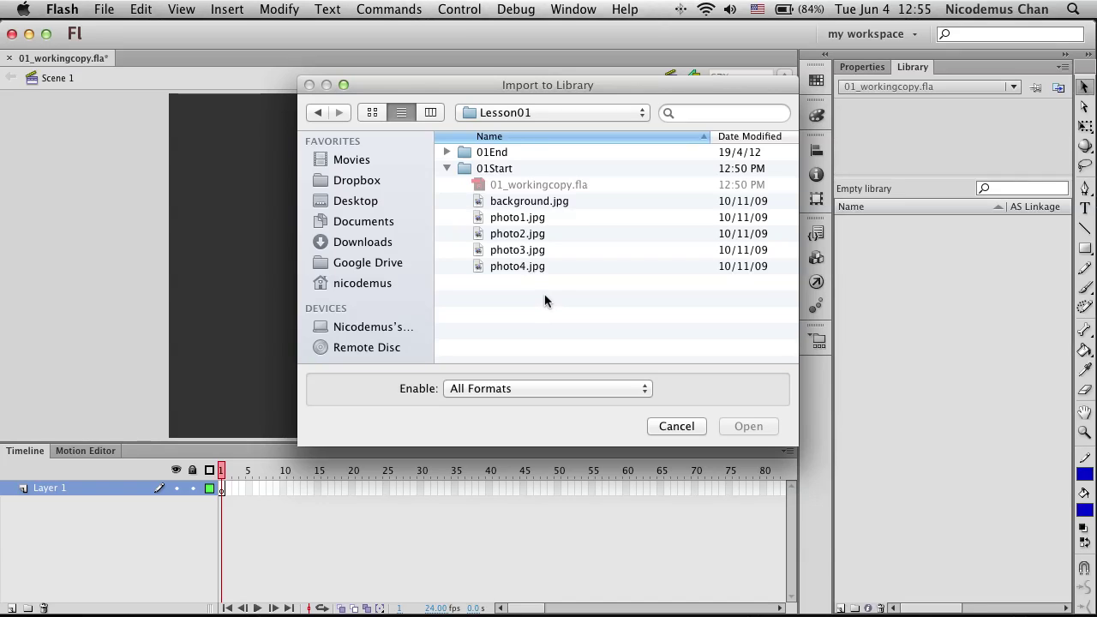
# Step: Import photo1.jpg, photo2.jpg and photo3.jpg together into the library
pyautogui.click(477, 294)
pyautogui.click(501, 217)
pyautogui.keyDown('shift'); pyautogui.click(501, 233); pyautogui.keyUp('shift')
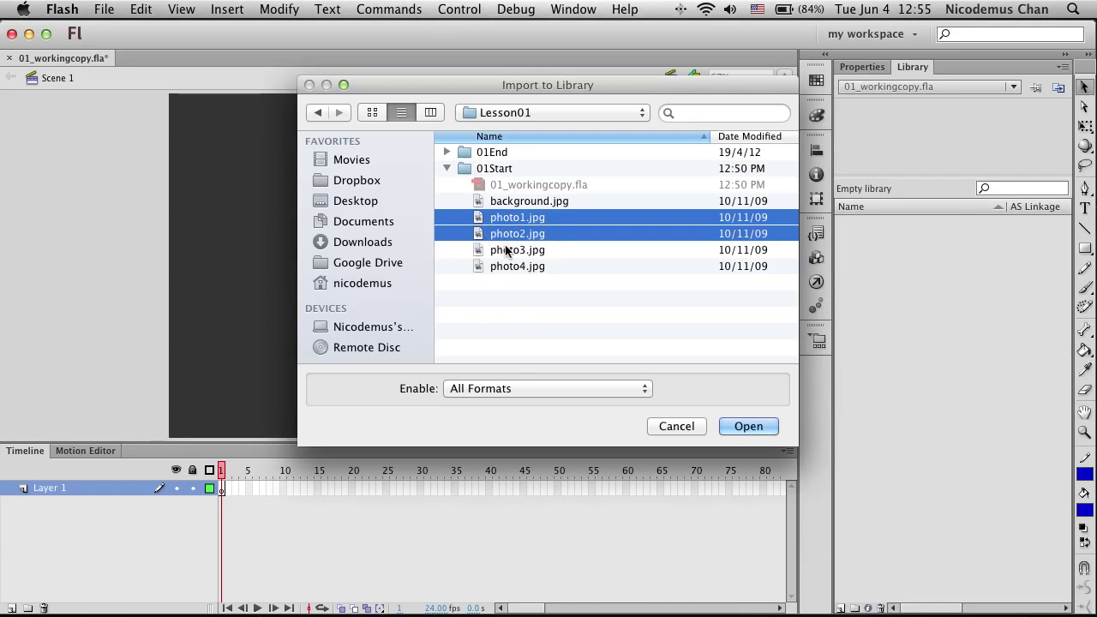
pyautogui.keyDown('shift'); pyautogui.click(502, 249); pyautogui.keyUp('shift')
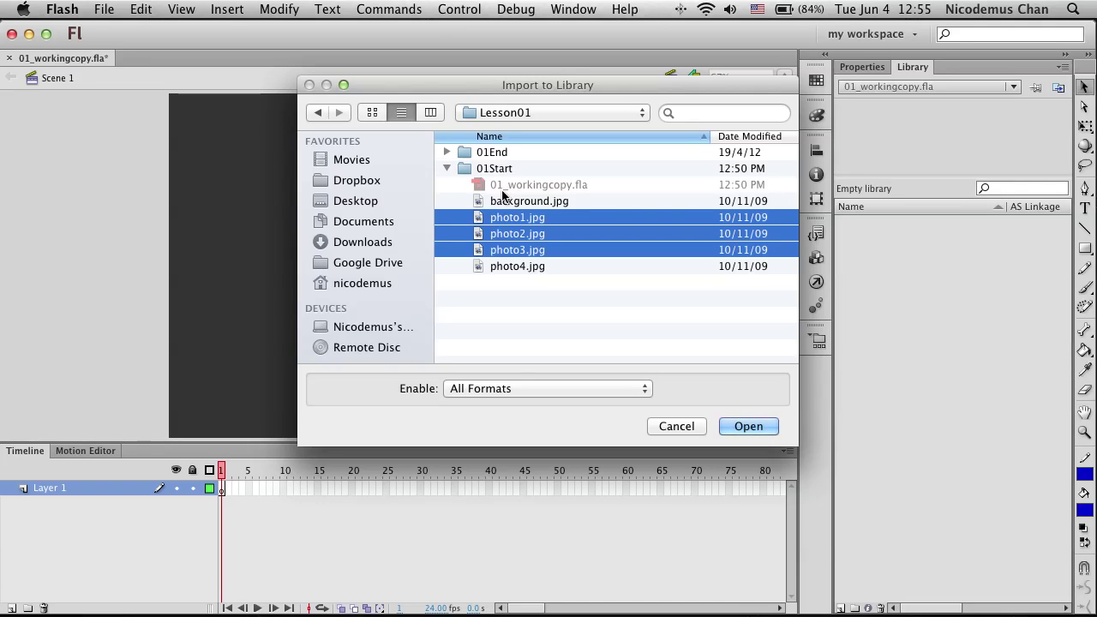
pyautogui.click(743, 434)
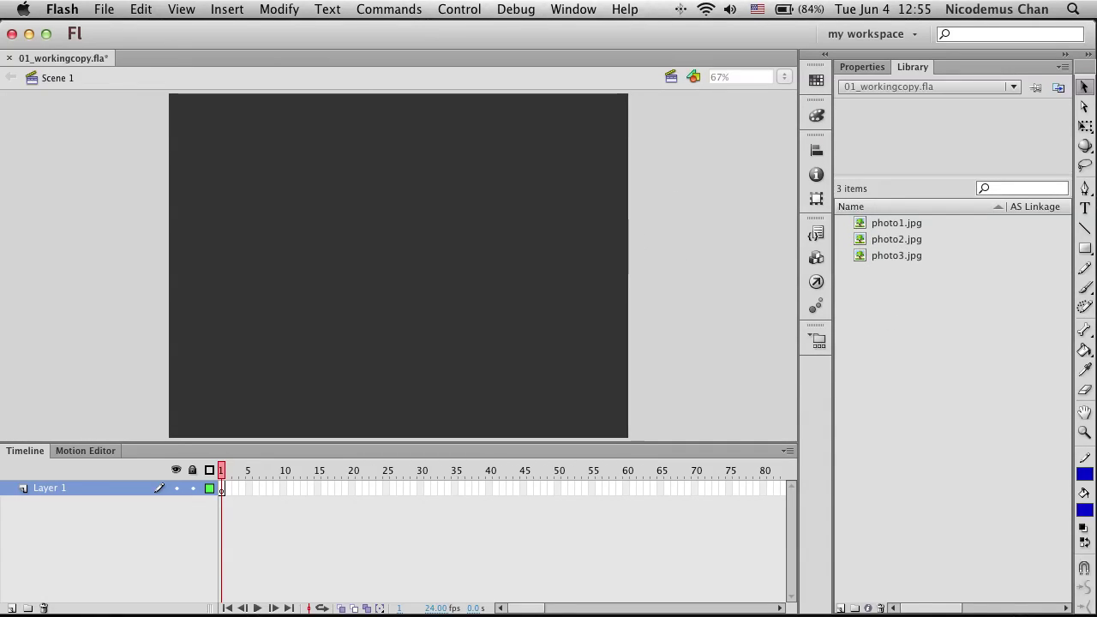
# Step: Import background.jpg from the 01Start folder into the library
pyautogui.click(104, 9)
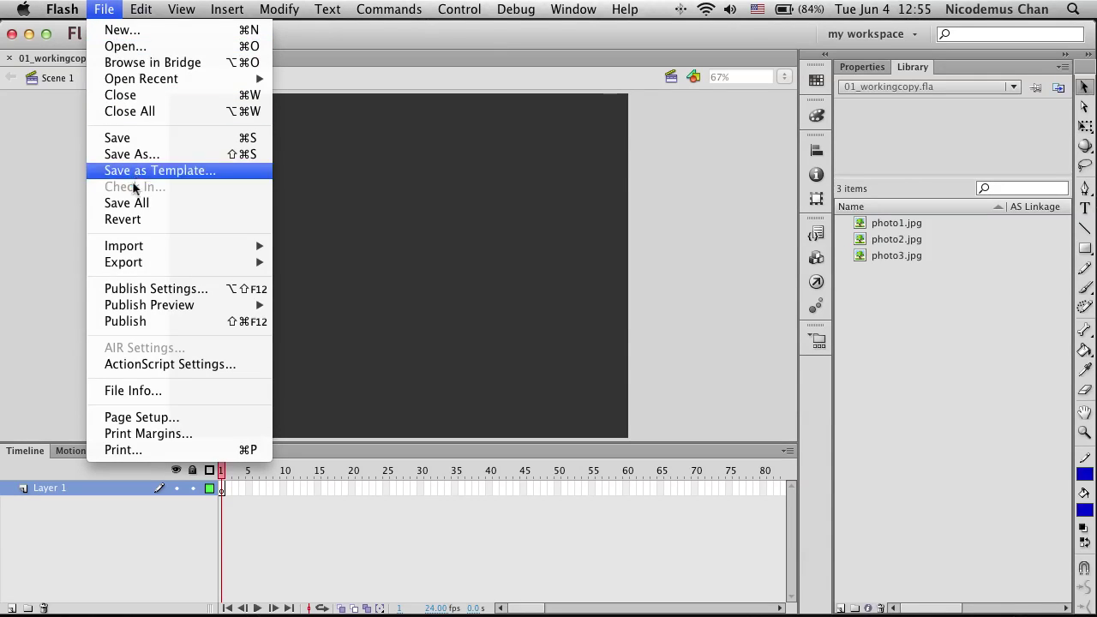
pyautogui.moveTo(126, 251)
pyautogui.click(301, 262)
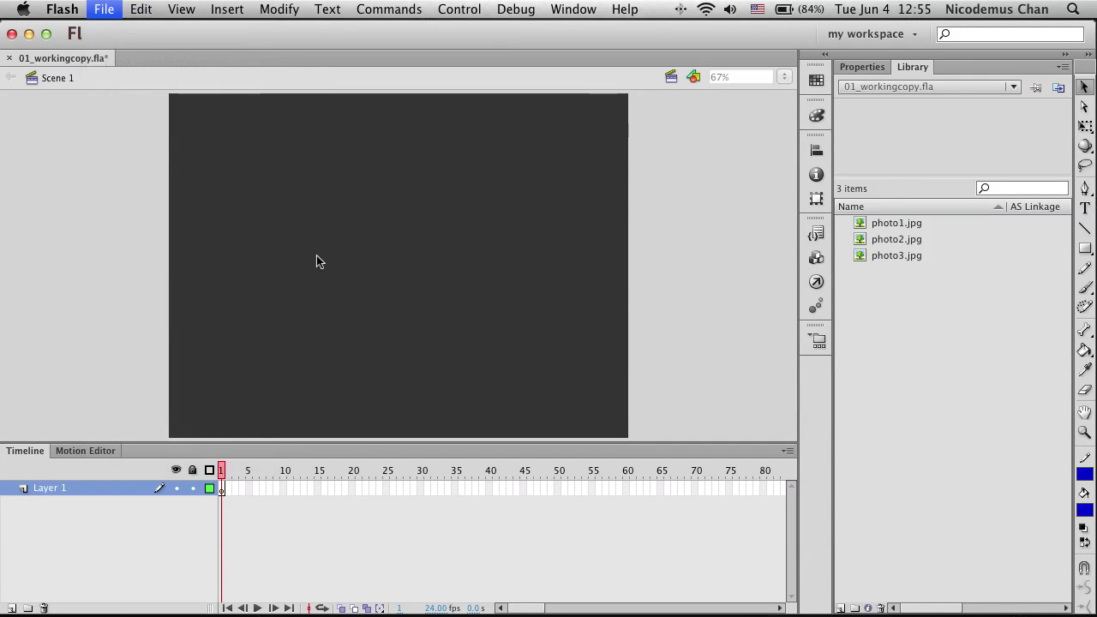
pyautogui.click(482, 171)
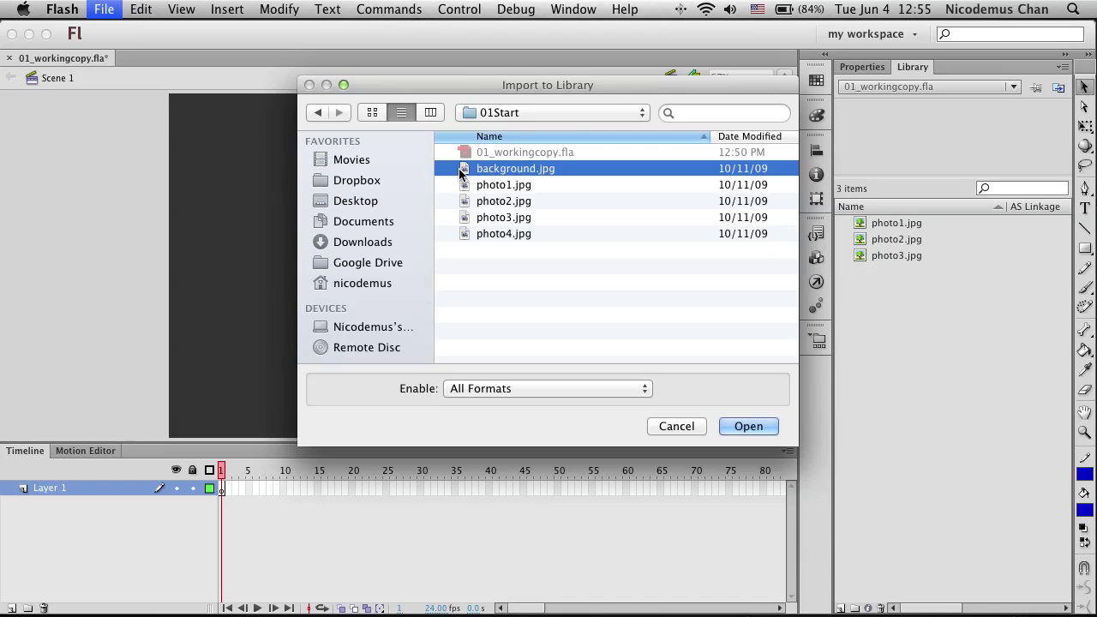
pyautogui.click(735, 426)
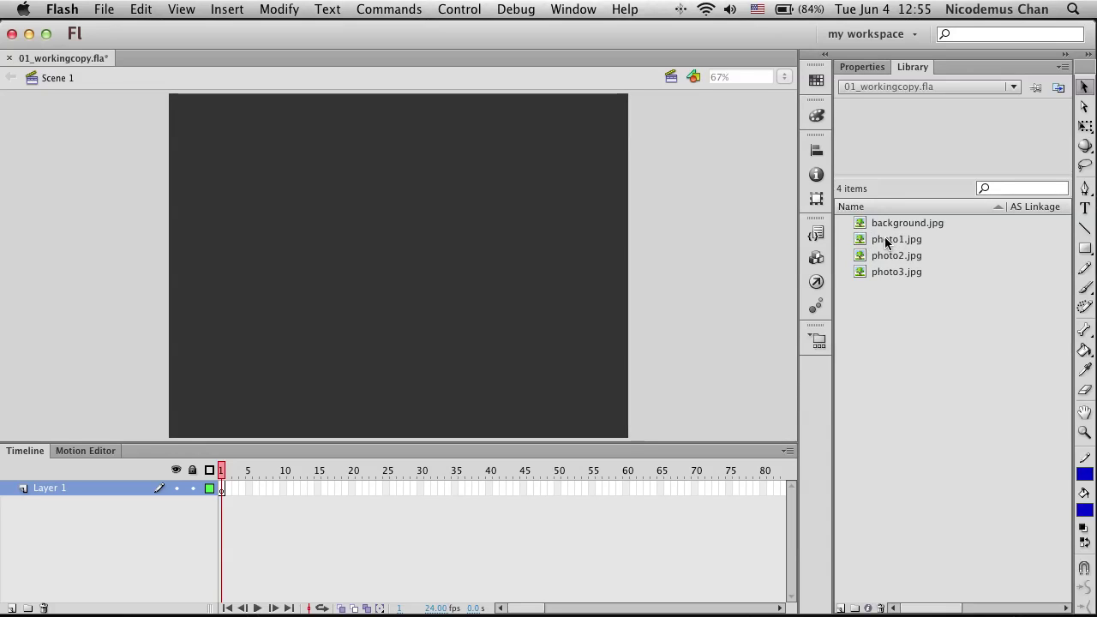
# Step: Preview background.jpg, photo1.jpg, photo2.jpg and photo3.jpg in the library
pyautogui.click(883, 223)
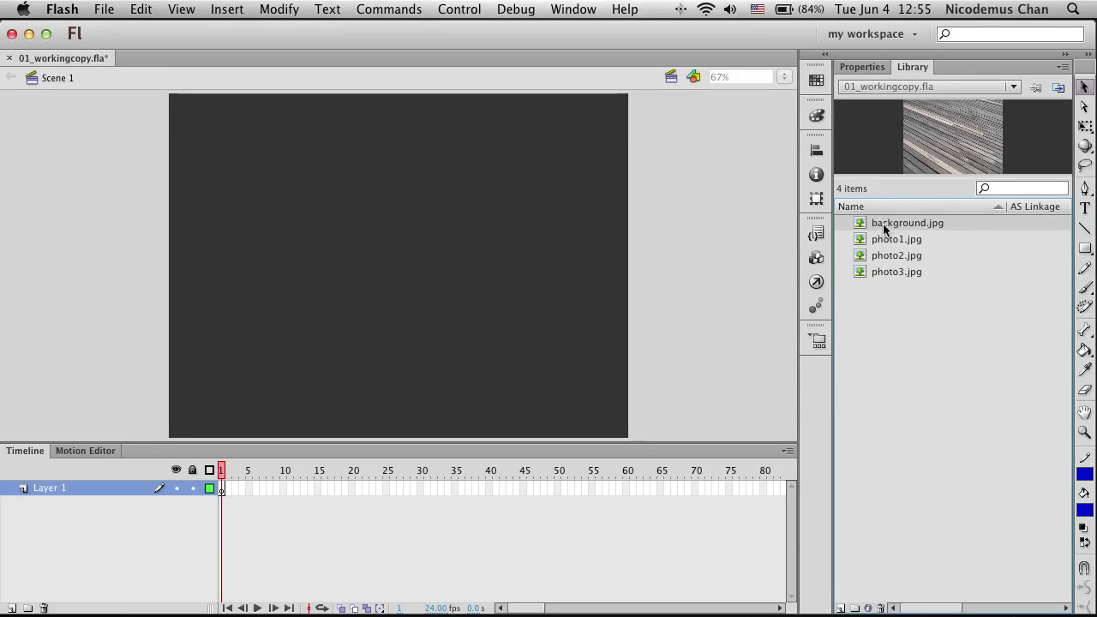
pyautogui.click(883, 240)
pyautogui.click(892, 255)
pyautogui.click(890, 271)
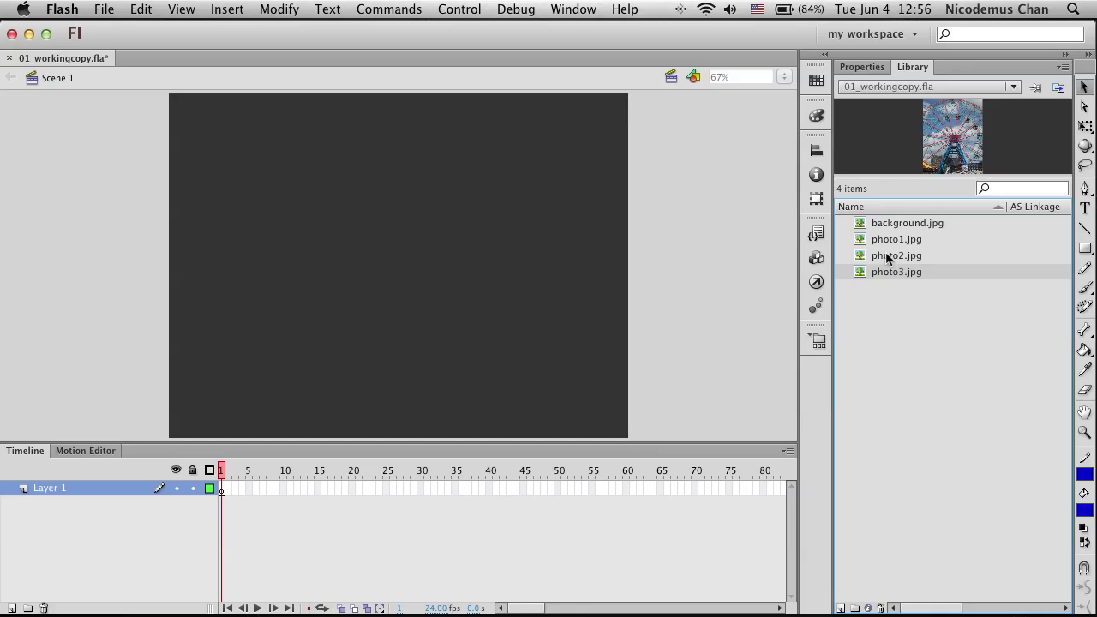
# Step: Place background.jpg from the library onto the stage in Layer 1, and reposition it roughly over the stage
pyautogui.click(884, 223)
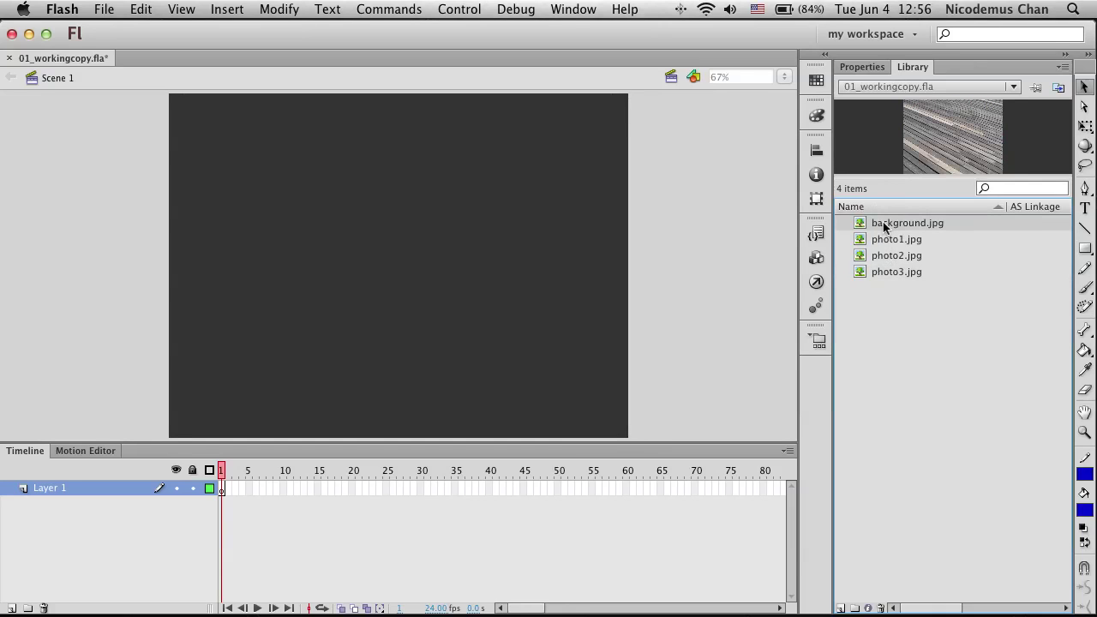
pyautogui.moveTo(884, 223); pyautogui.dragTo(413, 225)
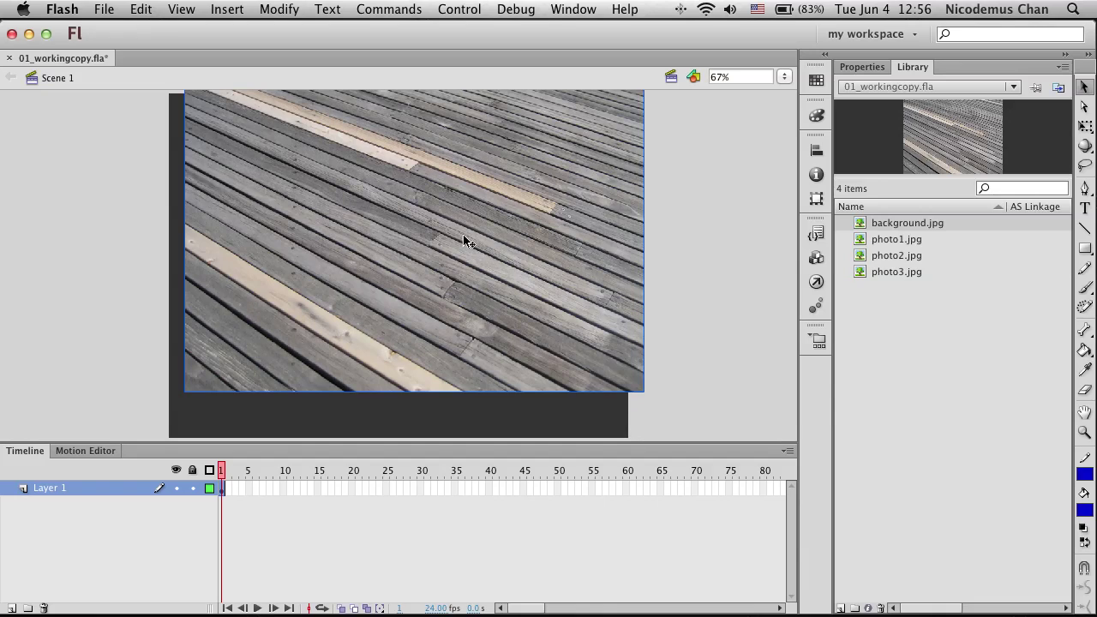
pyautogui.moveTo(493, 201); pyautogui.dragTo(533, 230)
# Step: Center the background image horizontally and vertically with Align to stage enabled, and collapse the Align panel
pyautogui.click(816, 150)
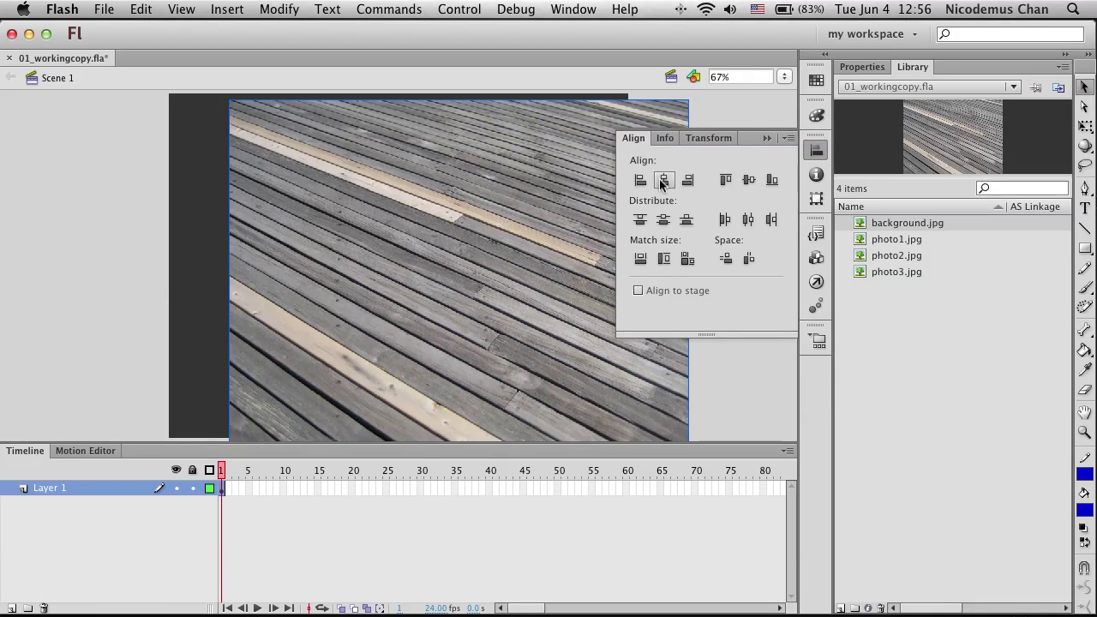
pyautogui.click(639, 291)
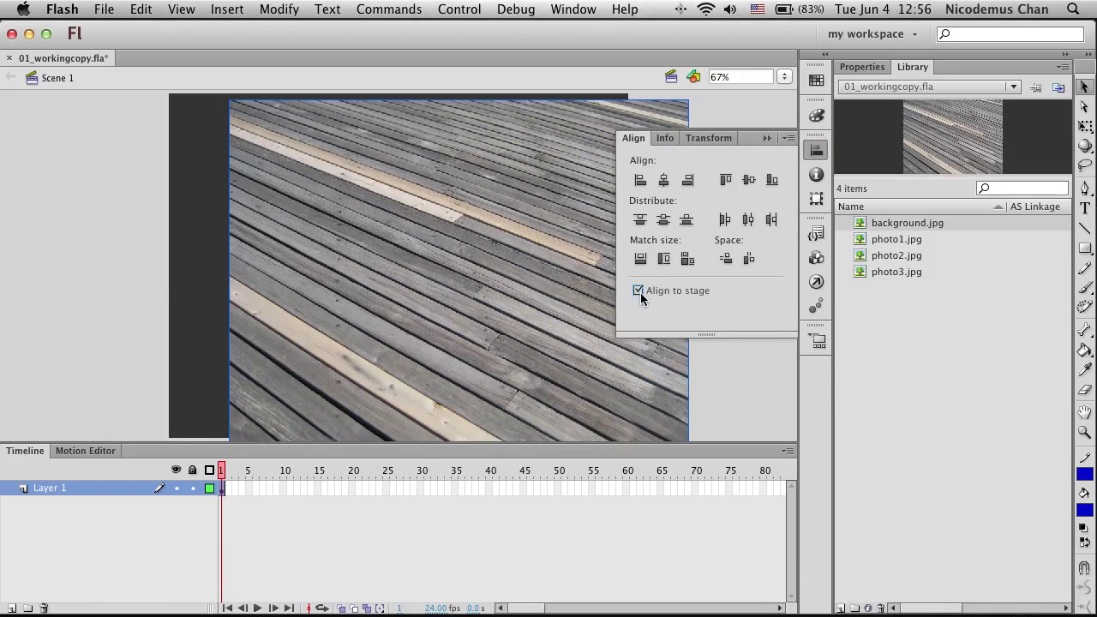
pyautogui.click(665, 182)
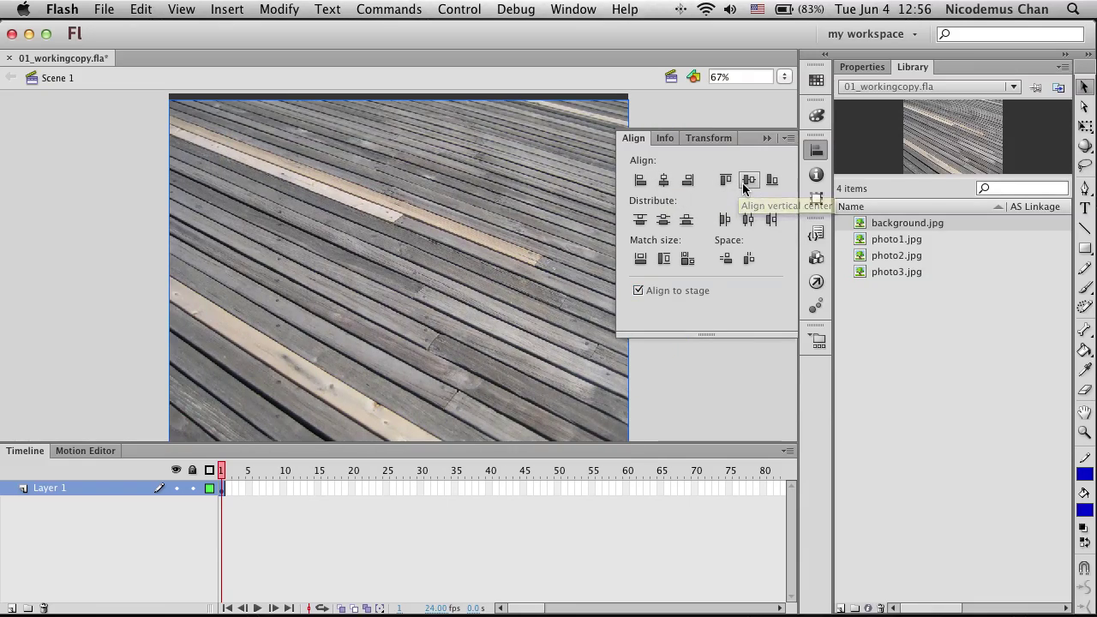
pyautogui.click(744, 184)
pyautogui.click(817, 152)
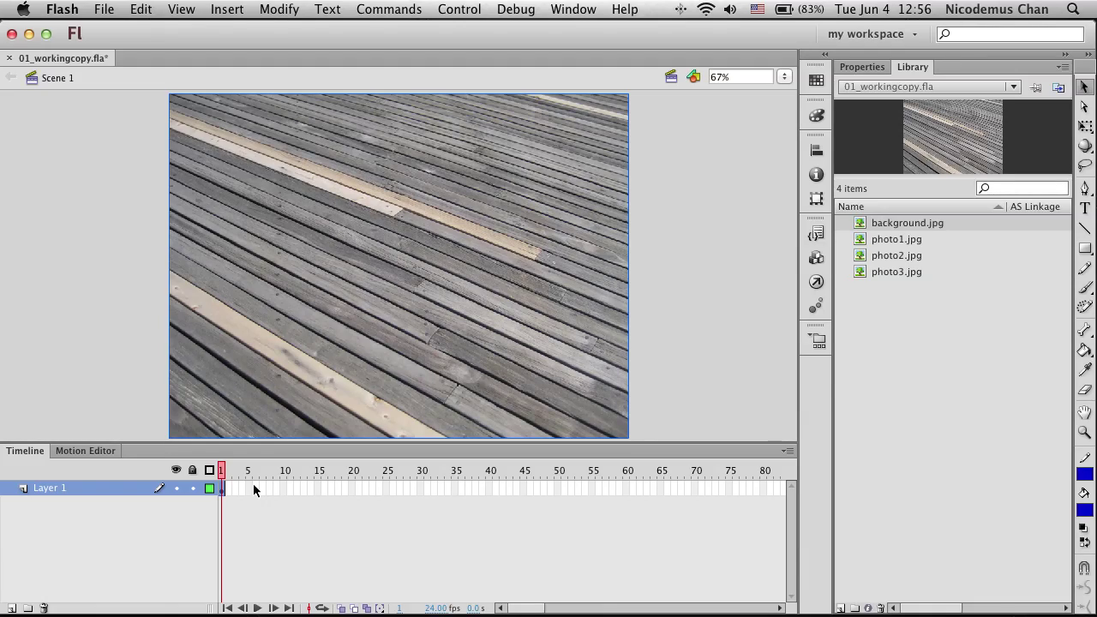
# Step: Examine the current frame and frame rate indicators below the timeline
pyautogui.click(401, 608)
pyautogui.click(435, 609)
pyautogui.click(412, 579)
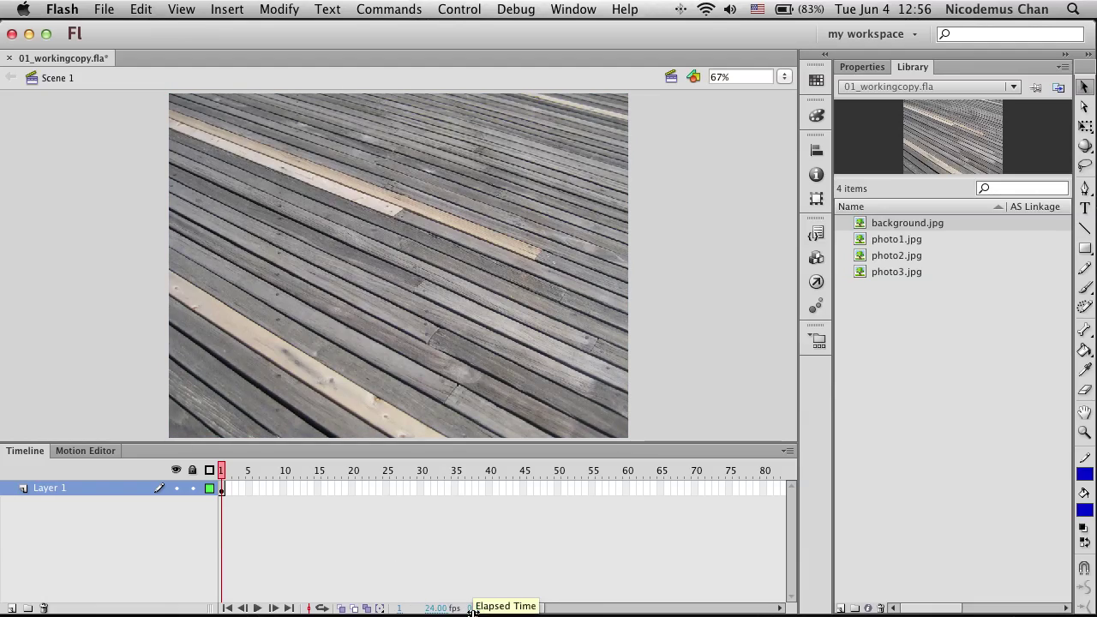
# Step: Insert frames on Layer 1 up to frame 31 and scrub the playhead back and forth across them
pyautogui.rightClick(431, 488)
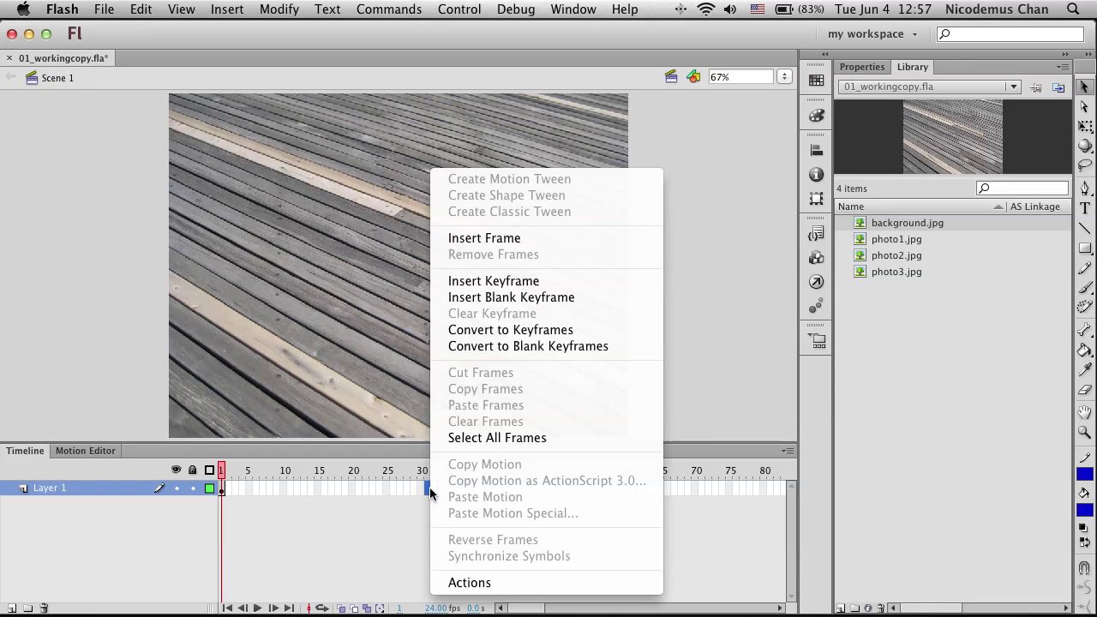
pyautogui.click(489, 244)
pyautogui.click(369, 473)
pyautogui.moveTo(369, 473); pyautogui.dragTo(293, 482)
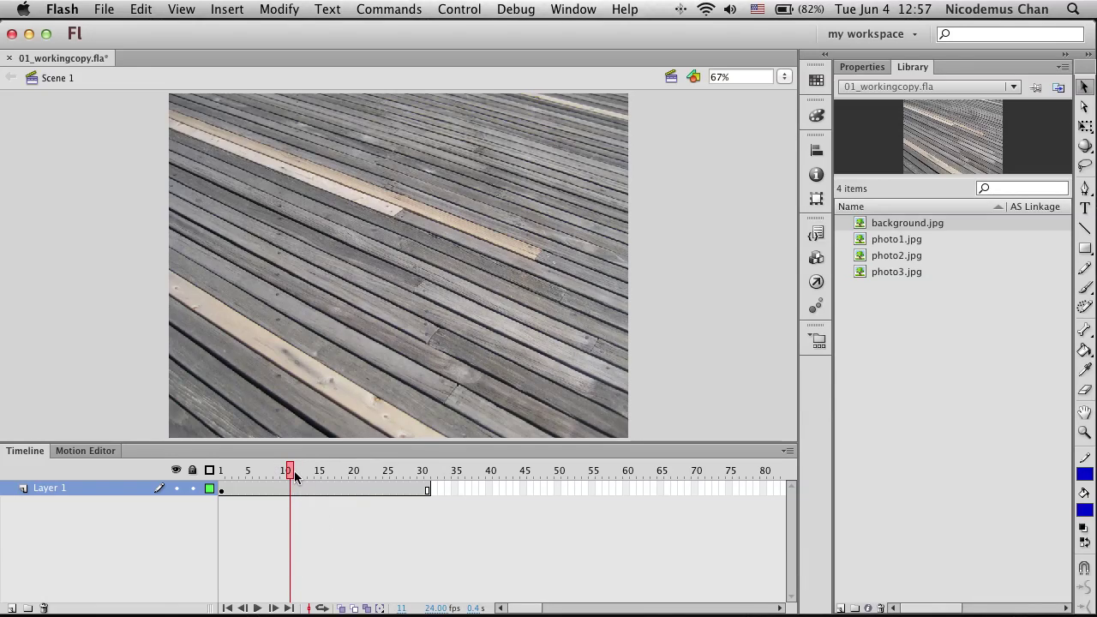
pyautogui.moveTo(292, 474); pyautogui.dragTo(418, 474)
# Step: Toggle the visibility of all layers and of Layer 1 alone, leaving the layer visible
pyautogui.moveTo(160, 483); pyautogui.dragTo(91, 484)
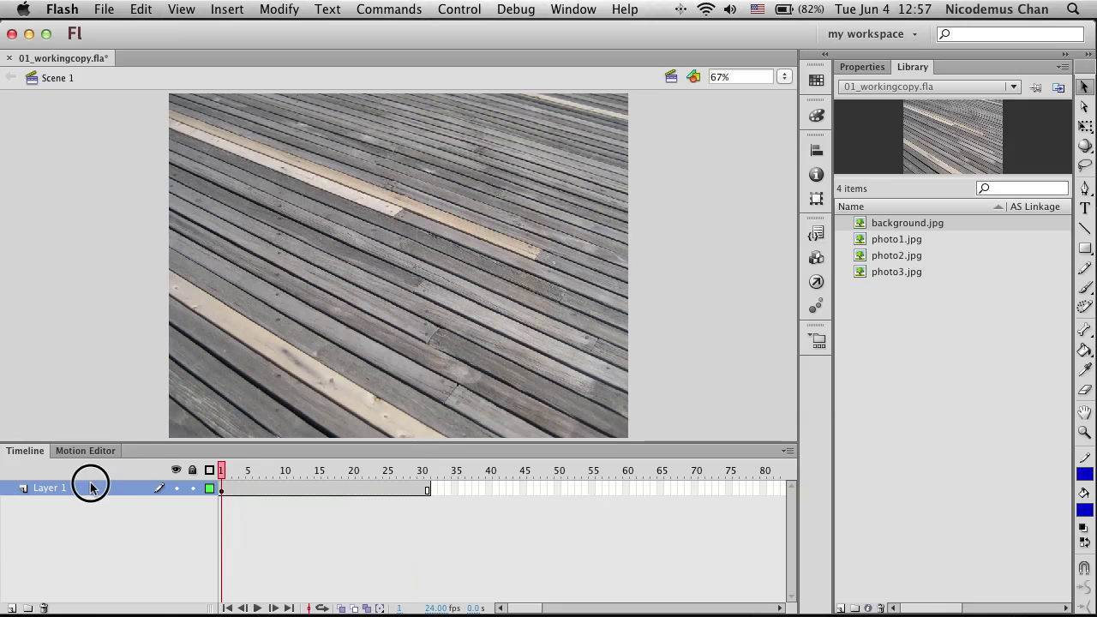
pyautogui.click(176, 473)
pyautogui.click(176, 473)
pyautogui.click(175, 473)
pyautogui.click(177, 489)
pyautogui.click(176, 489)
pyautogui.click(176, 488)
# Step: Lock Layer 1 and rename it background
pyautogui.click(191, 489)
pyautogui.doubleClick(49, 489)
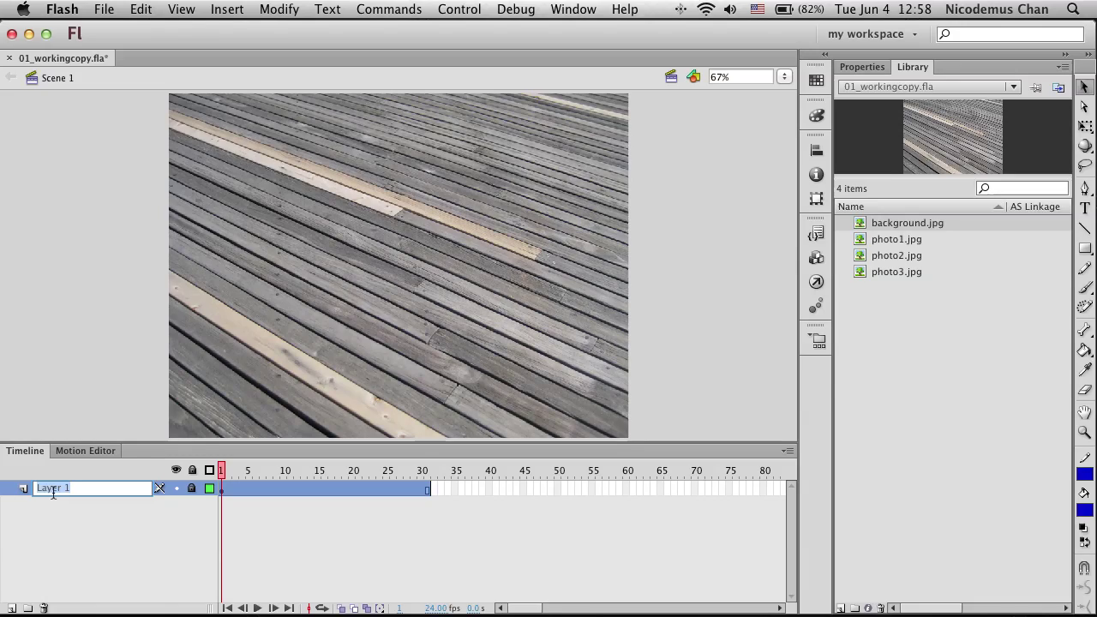
pyautogui.write('bac')
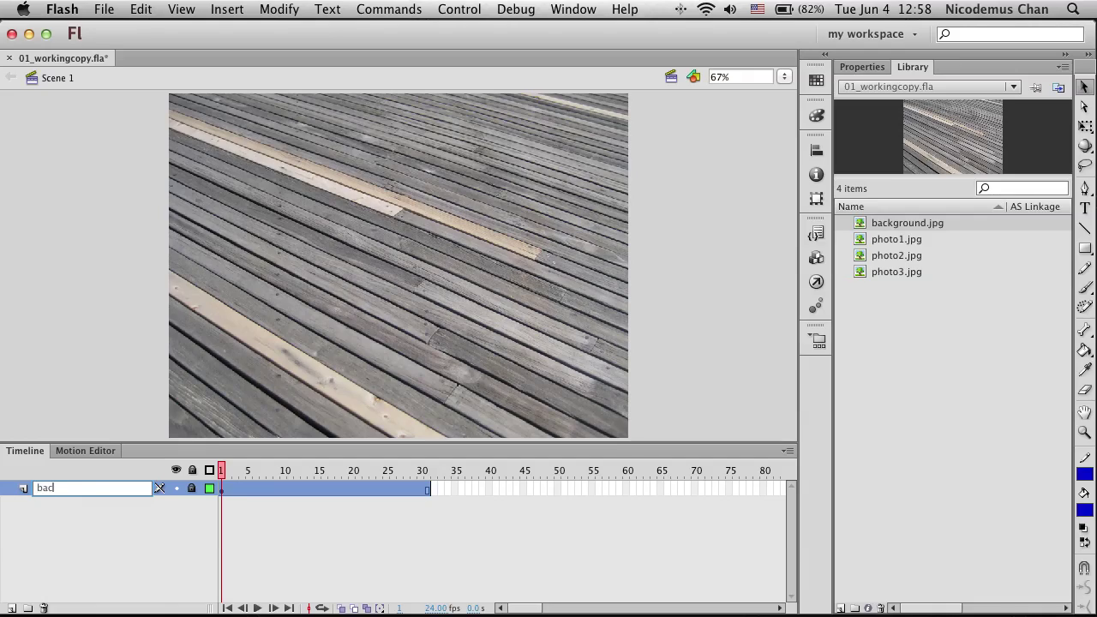
pyautogui.write('kground')
pyautogui.press('Return')
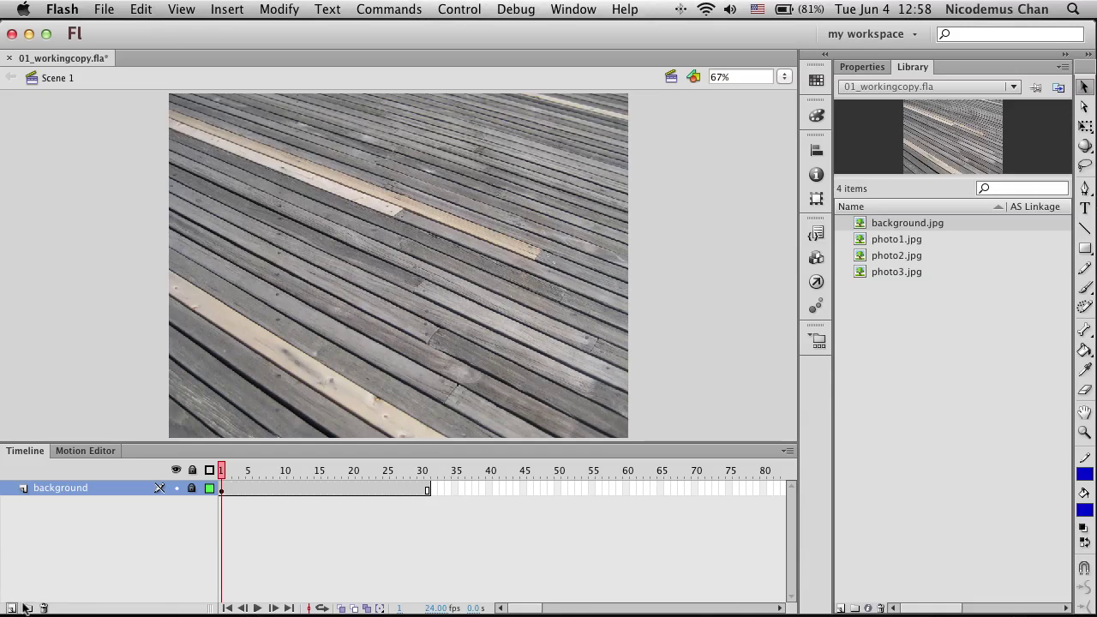
# Step: Insert a new layer above the background layer and name it photo1
pyautogui.click(227, 7)
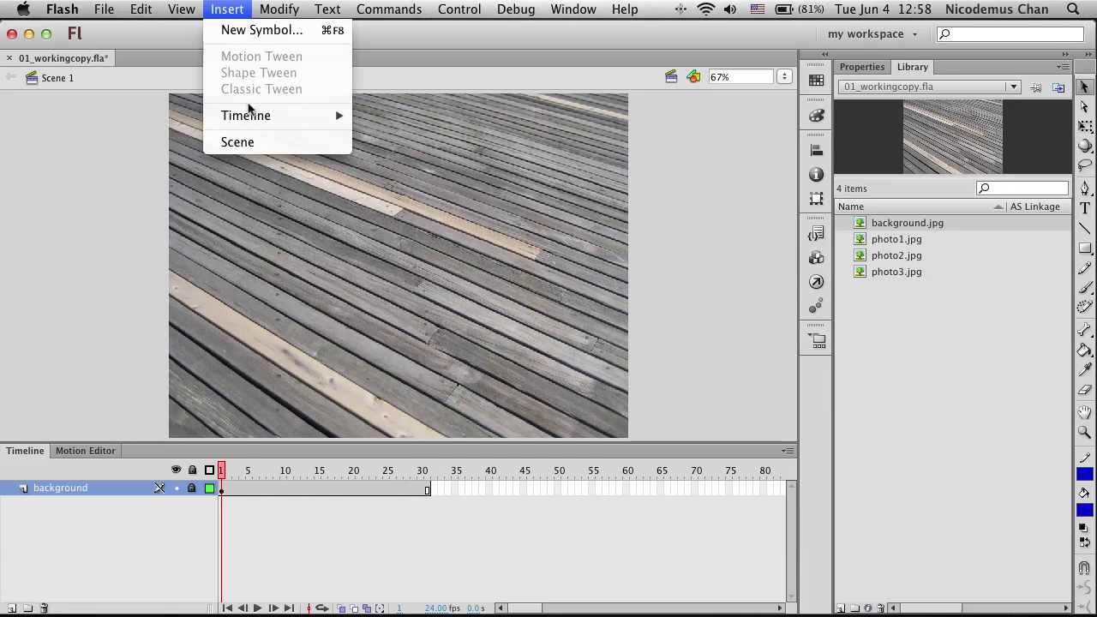
pyautogui.moveTo(254, 115)
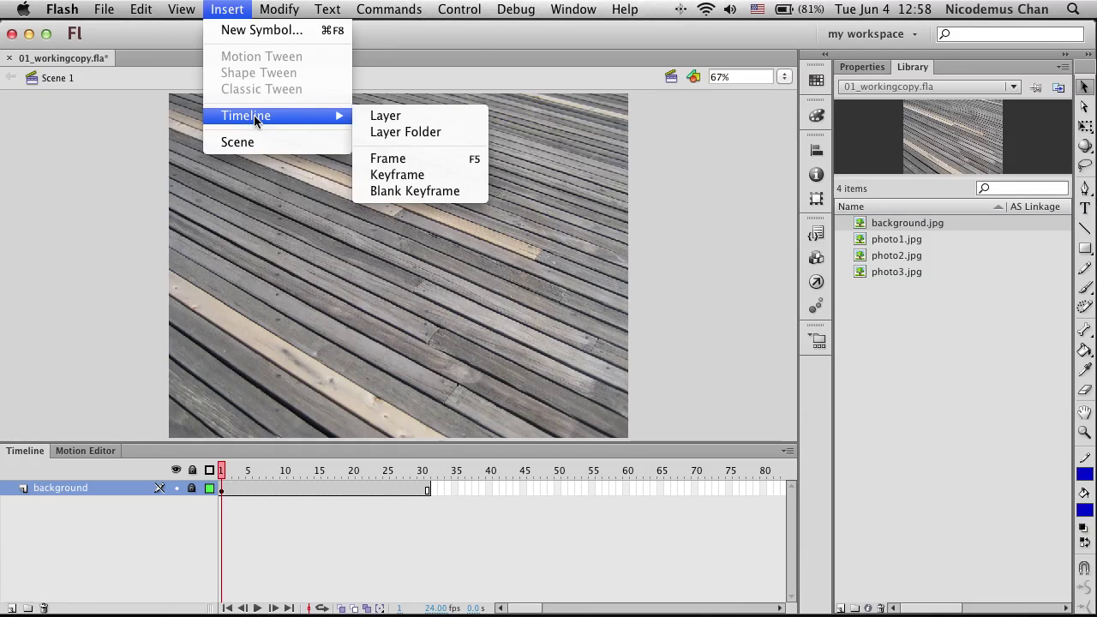
pyautogui.click(402, 116)
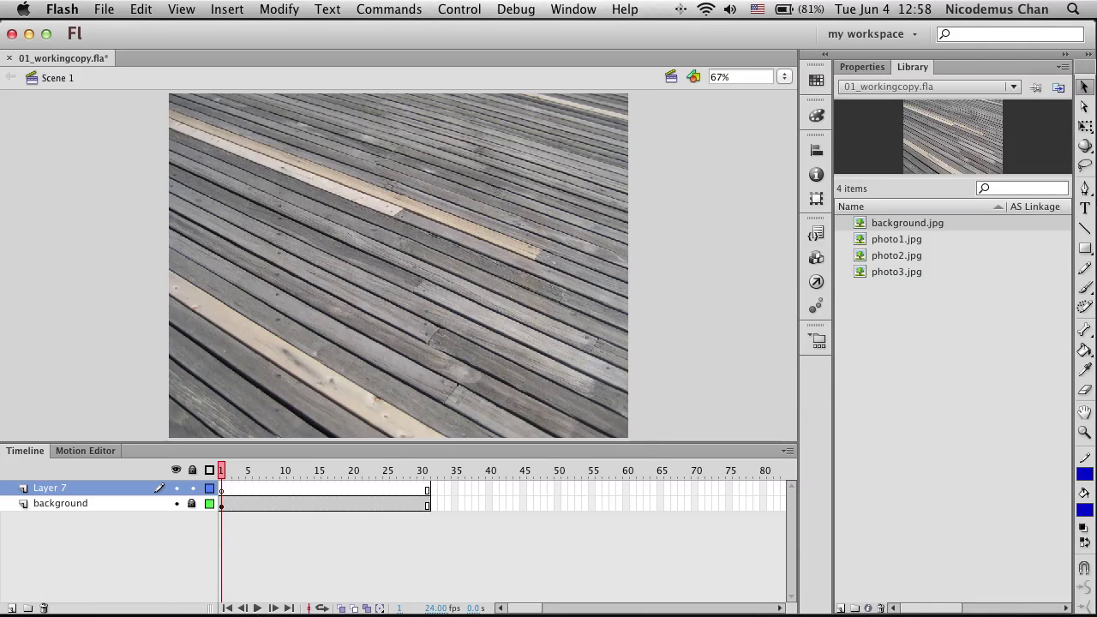
pyautogui.doubleClick(51, 490)
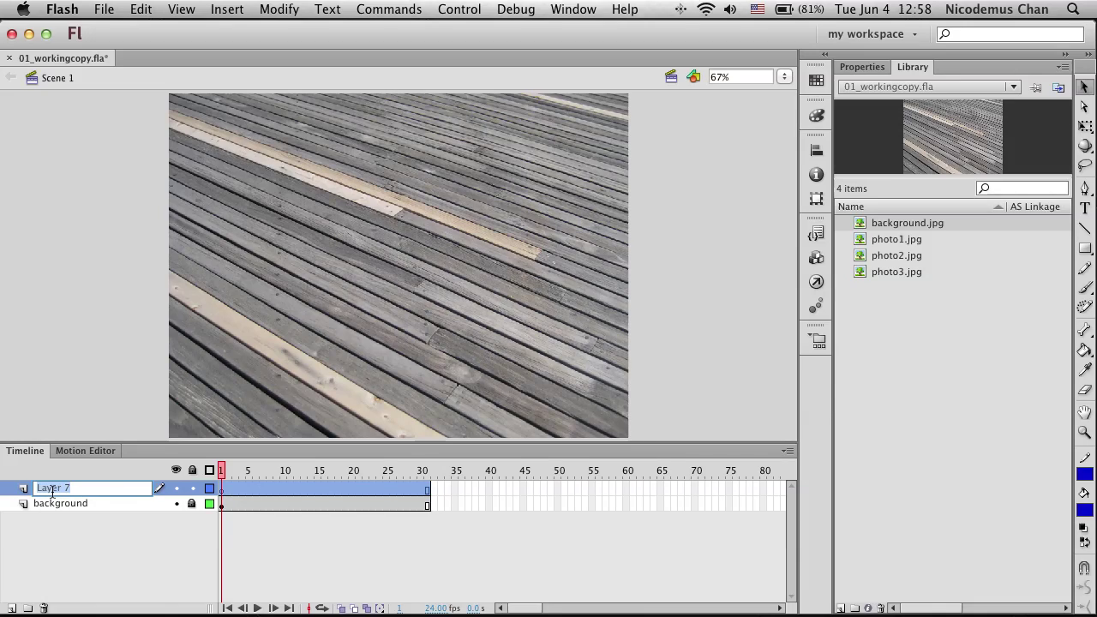
pyautogui.write('phot')
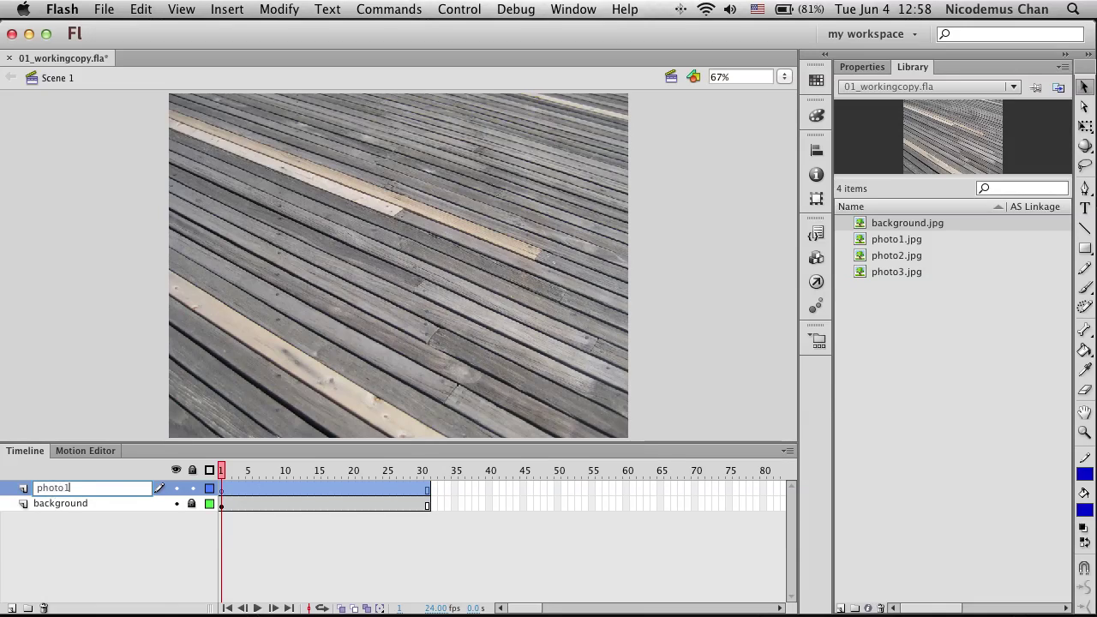
pyautogui.write('o1')
pyautogui.press('Return')
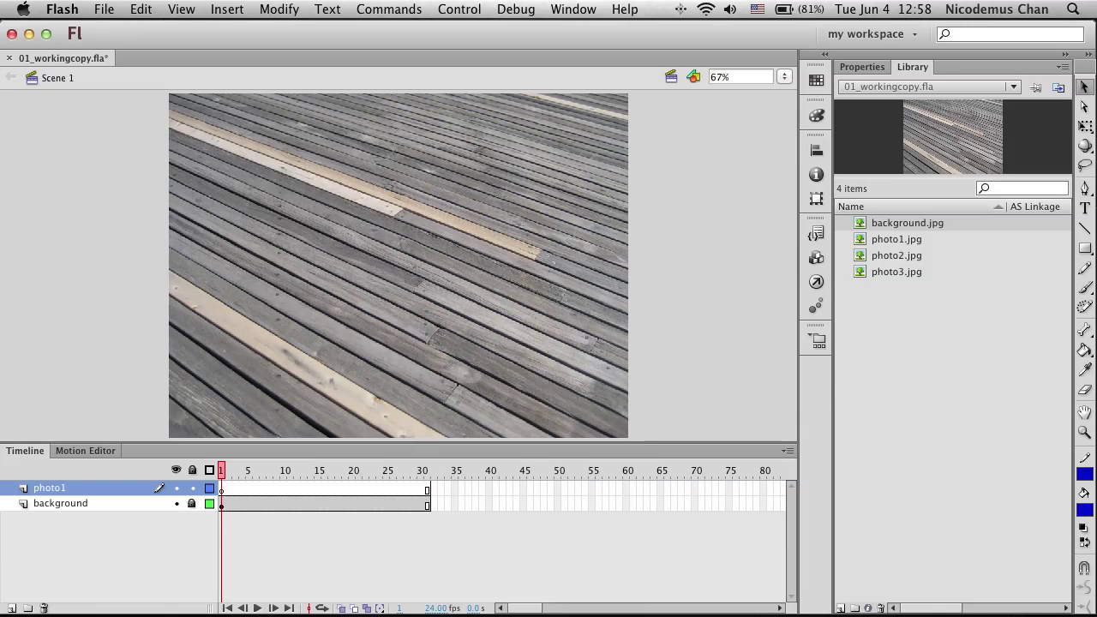
# Step: Remove frames 2 to 31 from both the photo1 and background layers
pyautogui.click(235, 495)
pyautogui.moveTo(235, 496); pyautogui.dragTo(431, 499)
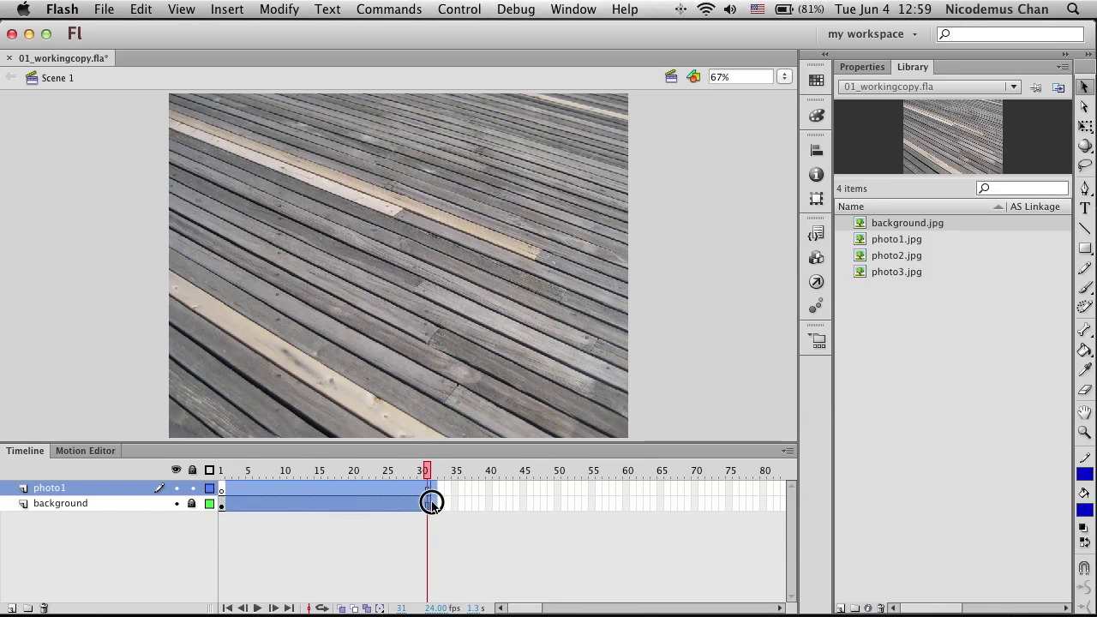
pyautogui.click(406, 505)
pyautogui.moveTo(232, 494); pyautogui.dragTo(426, 506)
pyautogui.rightClick(426, 506)
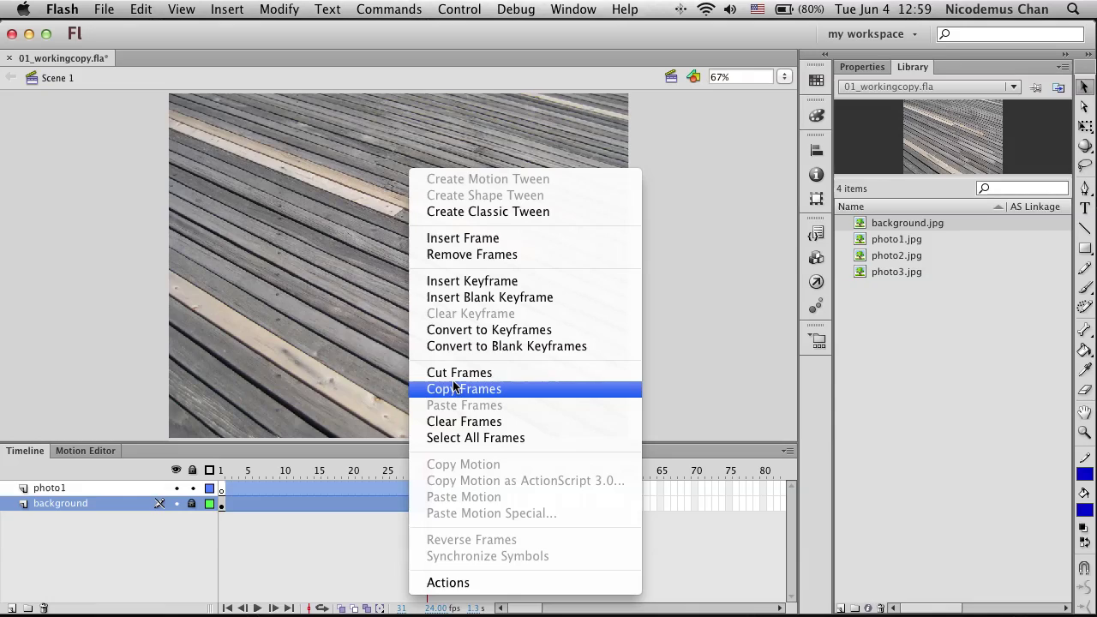
pyautogui.click(433, 257)
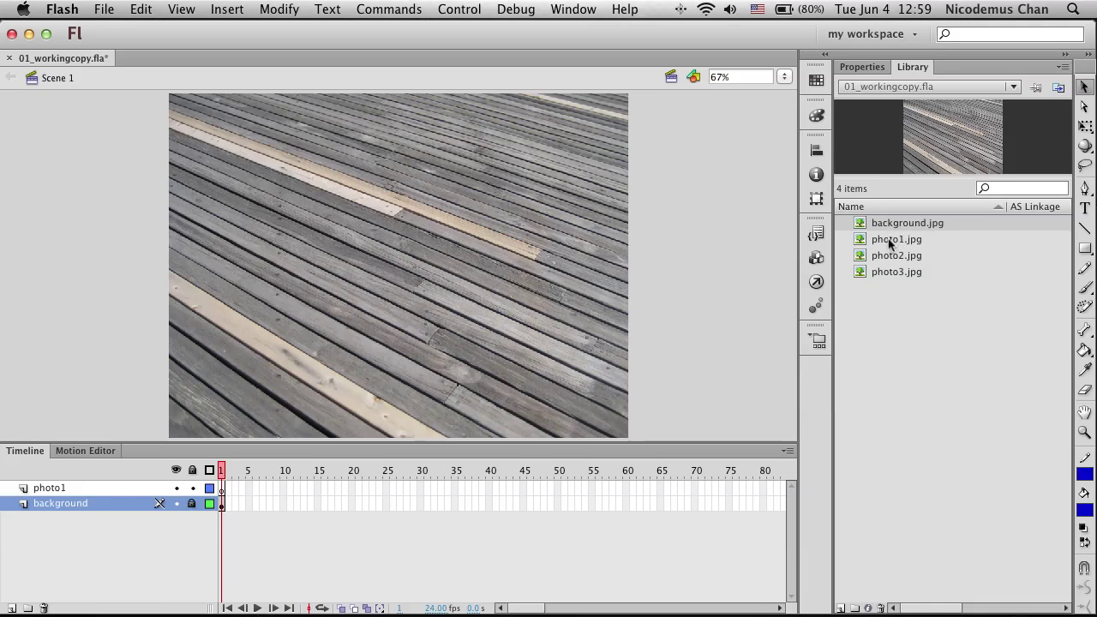
# Step: Place photo1.jpg from the library onto the left half of the stage in frame 1 of the photo1 layer
pyautogui.moveTo(865, 239); pyautogui.dragTo(335, 228)
pyautogui.click(221, 491)
pyautogui.moveTo(860, 240); pyautogui.dragTo(261, 243)
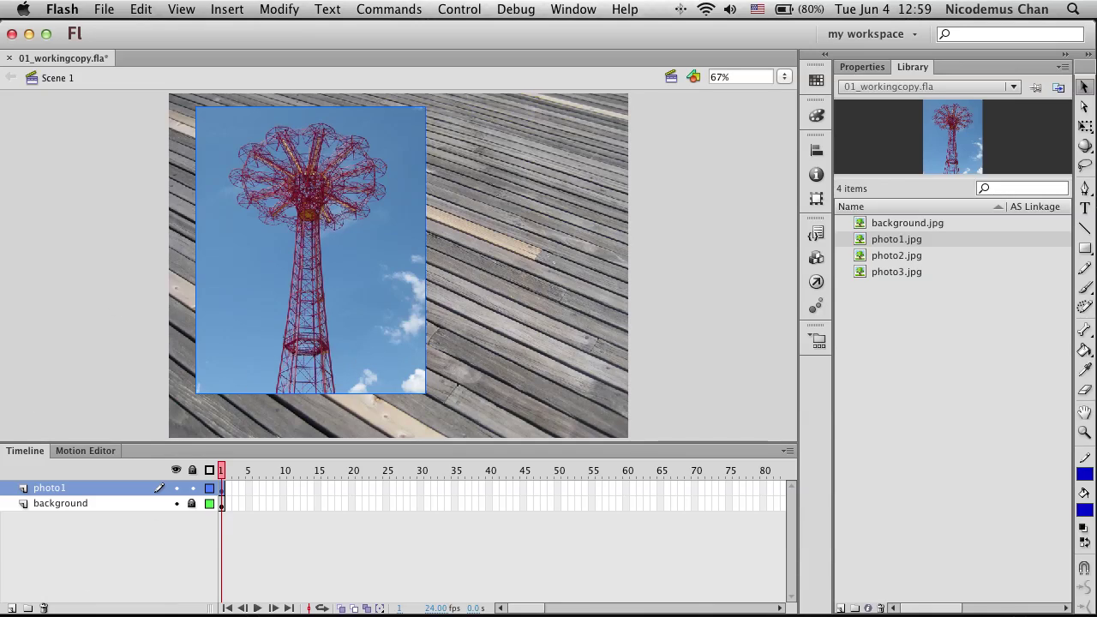
# Step: Add a layer above photo1 and name it photo2, saving the document with auto-recovery enabled when asked
pyautogui.click(12, 608)
pyautogui.doubleClick(56, 489)
pyautogui.press('BackSpace')
pyautogui.write('photo2')
pyautogui.press('Return')
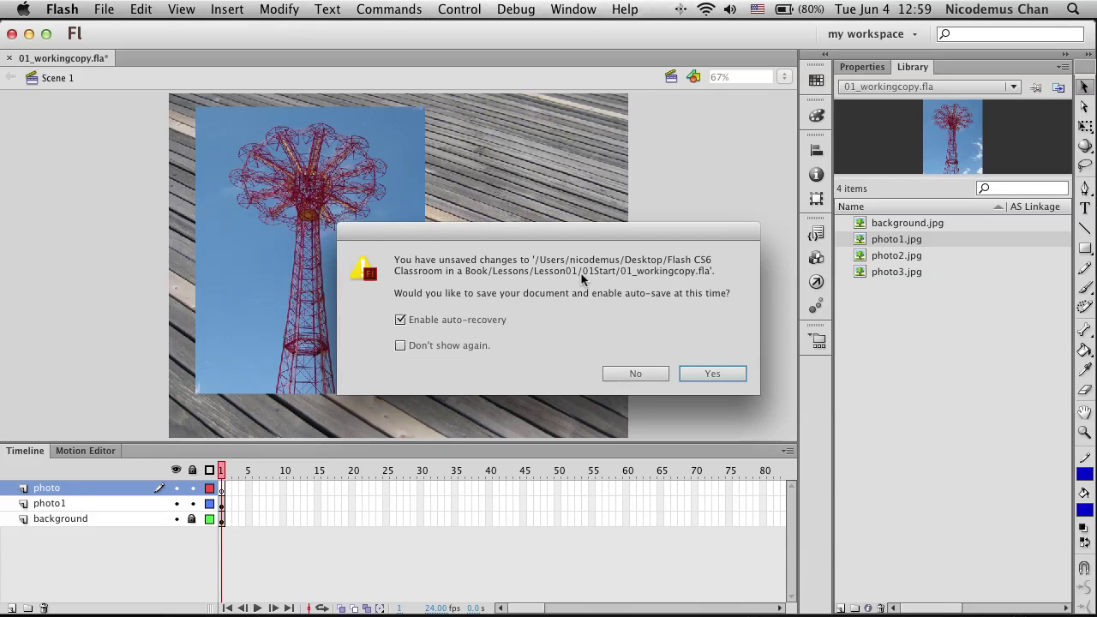
pyautogui.click(702, 374)
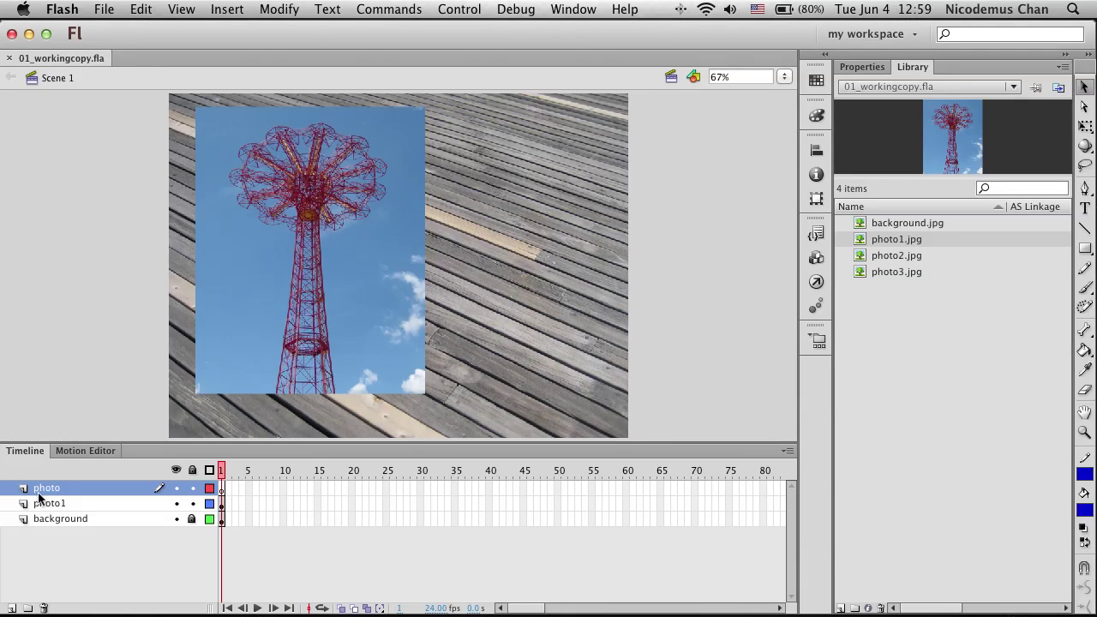
pyautogui.doubleClick(63, 488)
pyautogui.click(64, 488)
pyautogui.write('2')
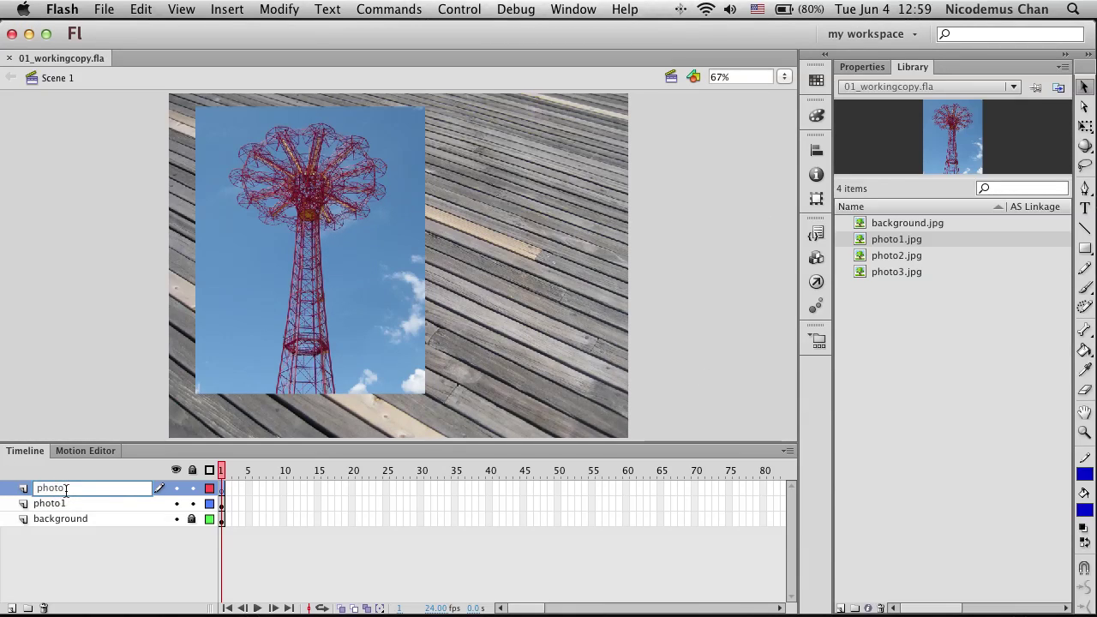
pyautogui.press('Return')
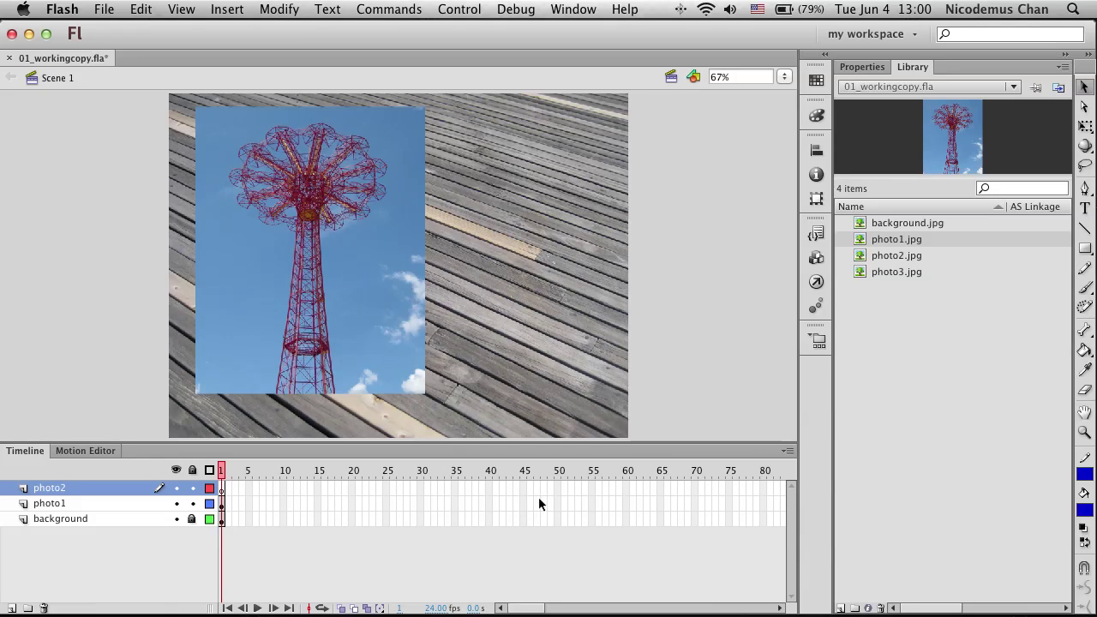
# Step: Extend the background layer to frame 48 by inserting a frame there
pyautogui.click(544, 518)
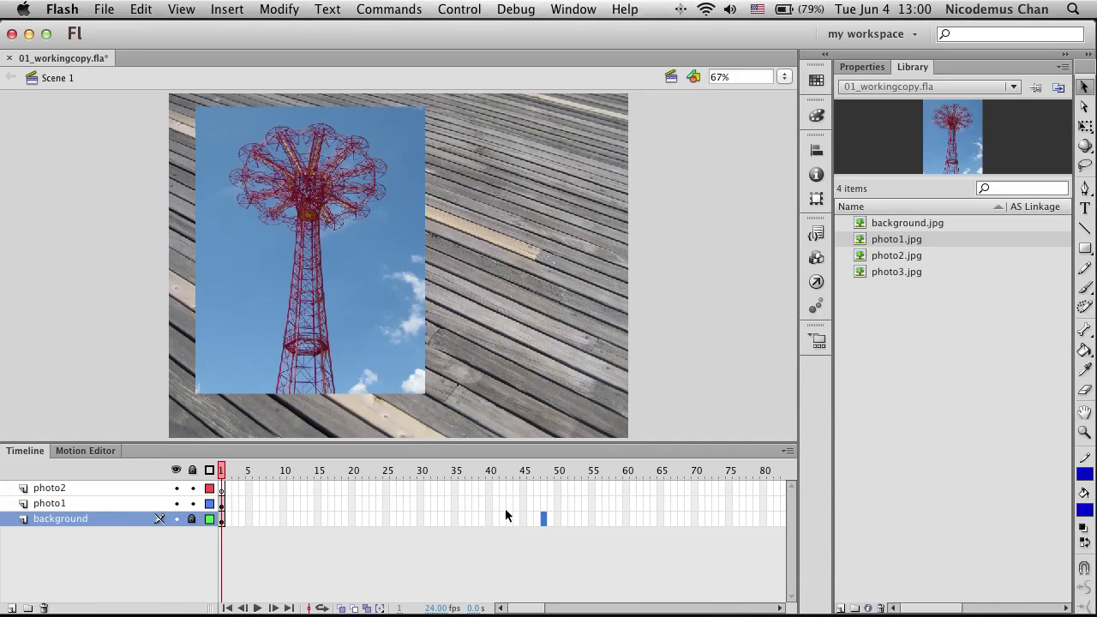
pyautogui.click(227, 9)
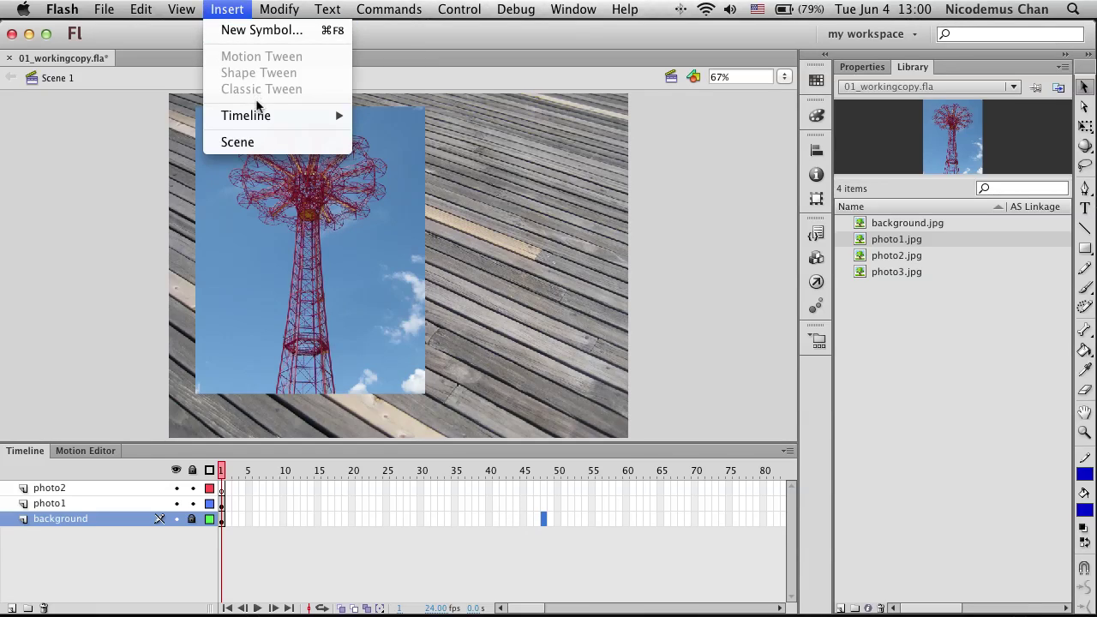
pyautogui.moveTo(261, 115)
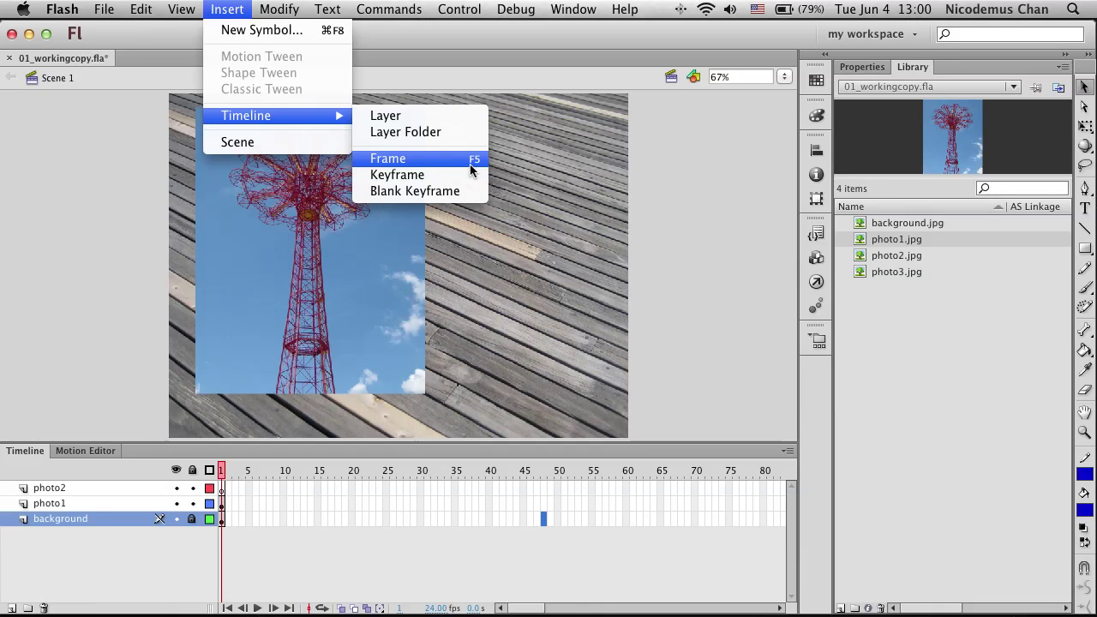
pyautogui.click(387, 163)
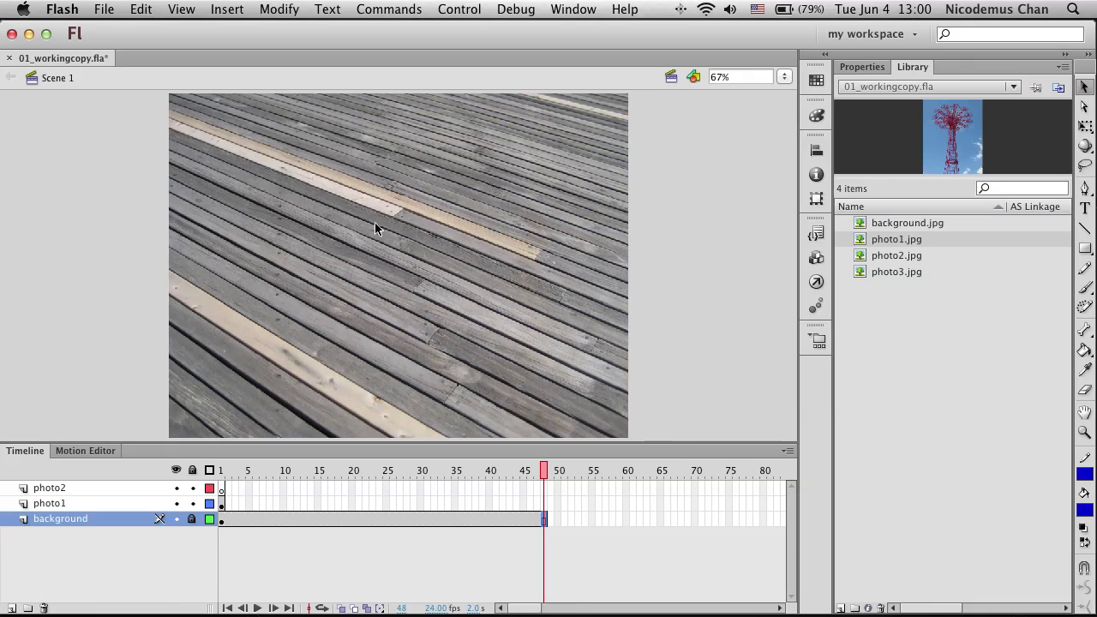
# Step: Insert frames at frame 48 on the photo1 and photo2 layers to match the background layer's length
pyautogui.click(545, 503)
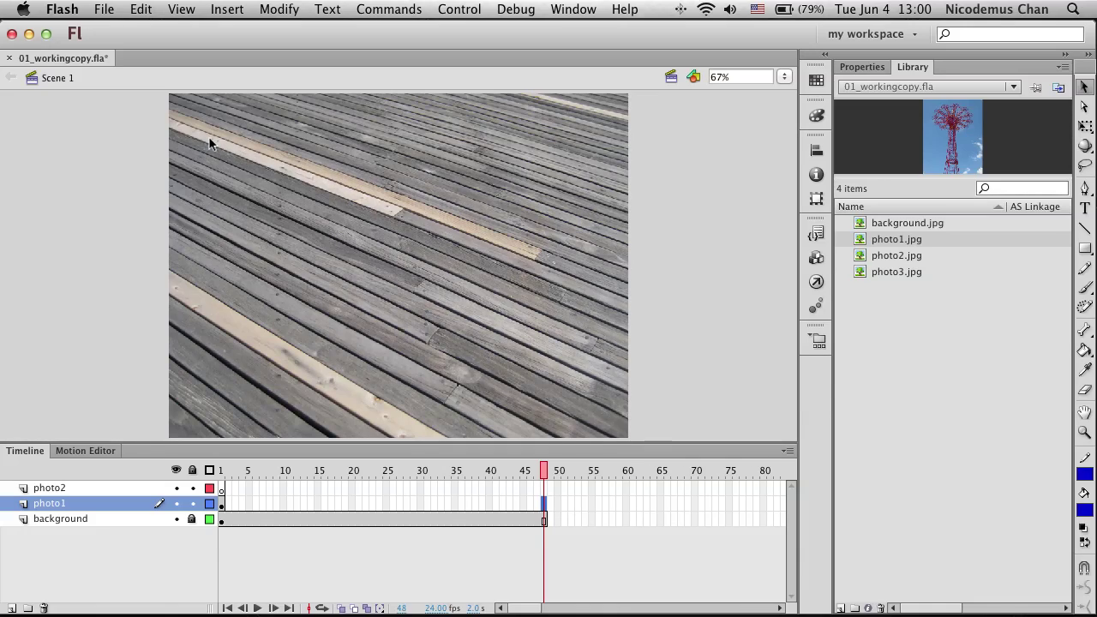
pyautogui.rightClick(547, 505)
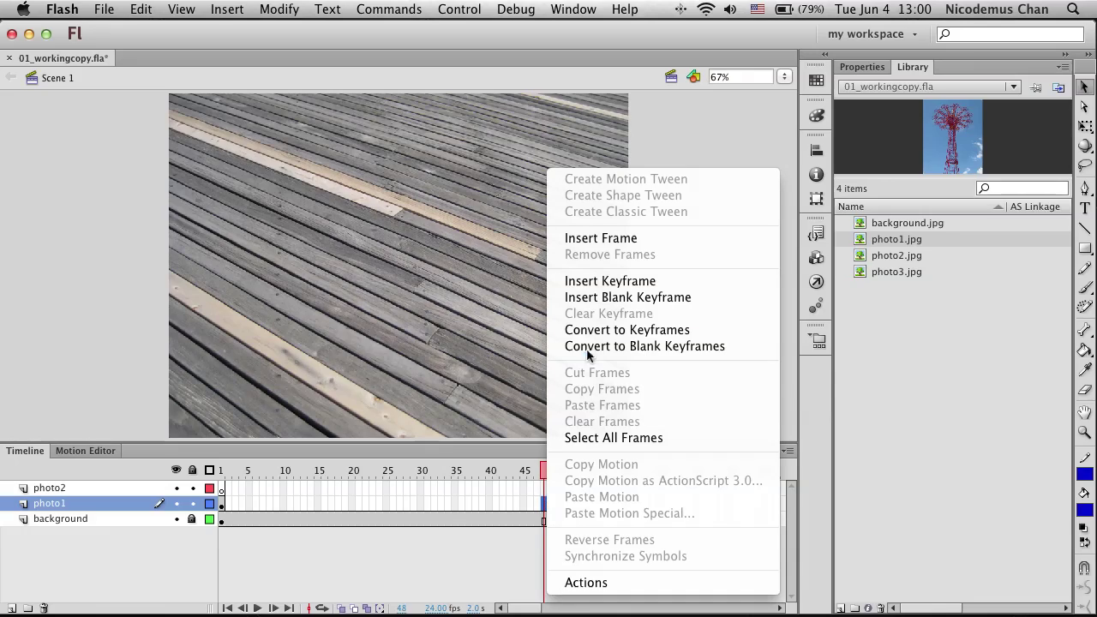
pyautogui.click(598, 239)
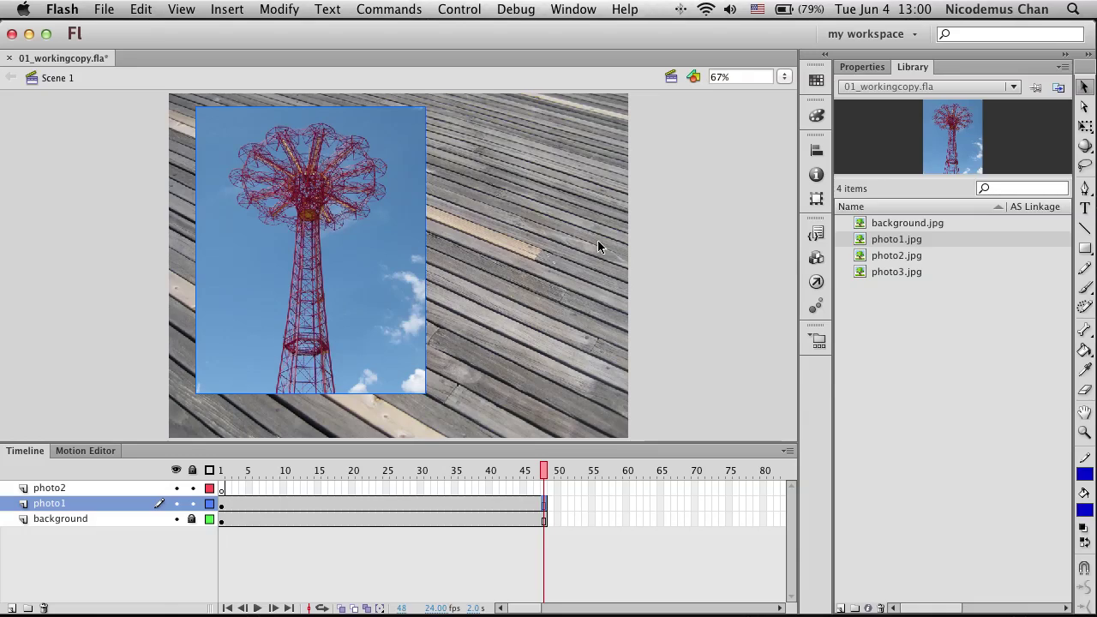
pyautogui.click(545, 489)
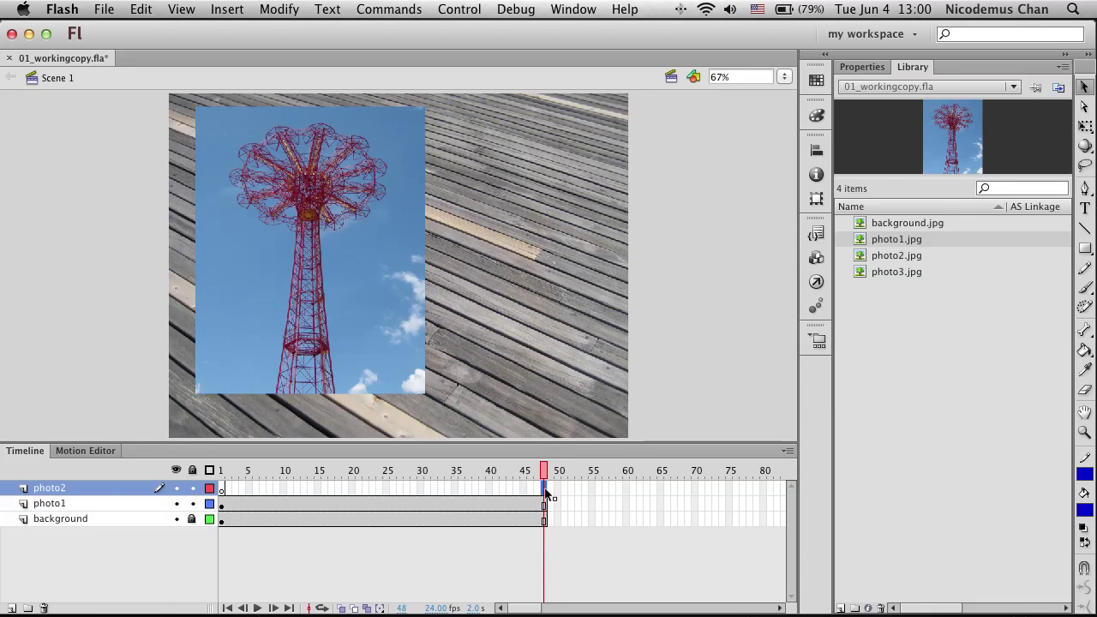
pyautogui.rightClick(546, 489)
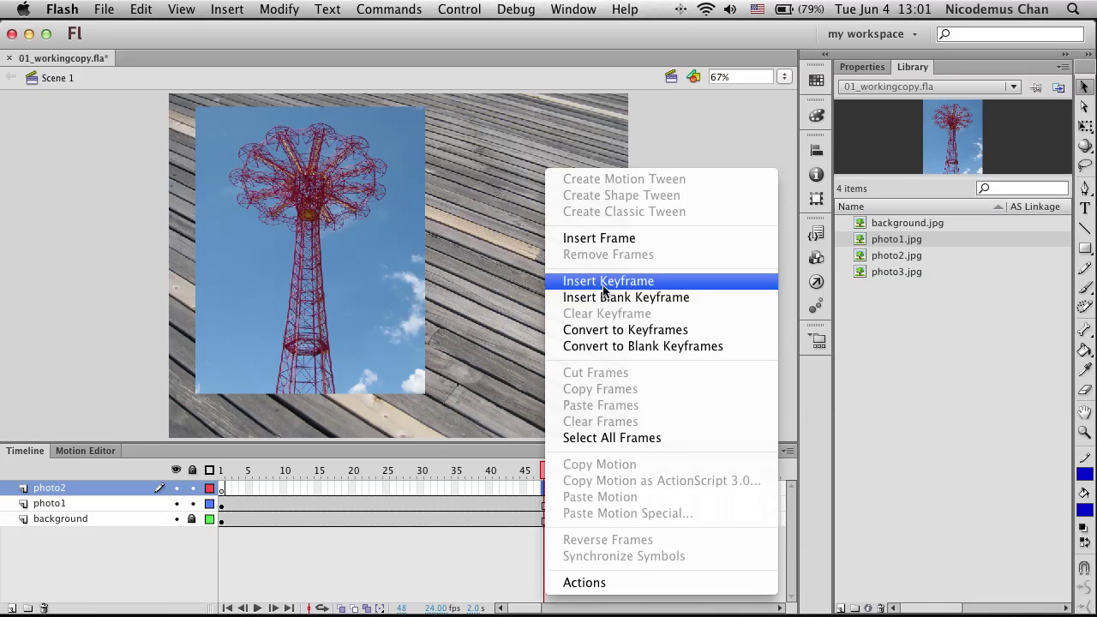
pyautogui.click(605, 238)
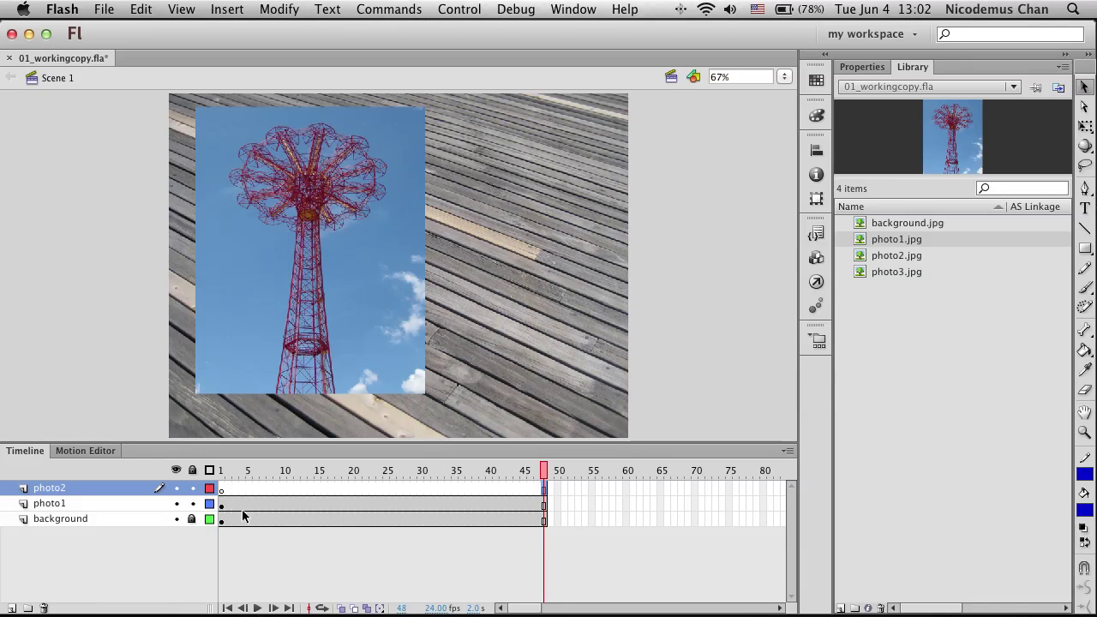
# Step: Insert a keyframe at frame 24 of the photo2 layer and place photo2.jpg on the stage, overlapping the photo1 image slightly right and lower
pyautogui.click(380, 488)
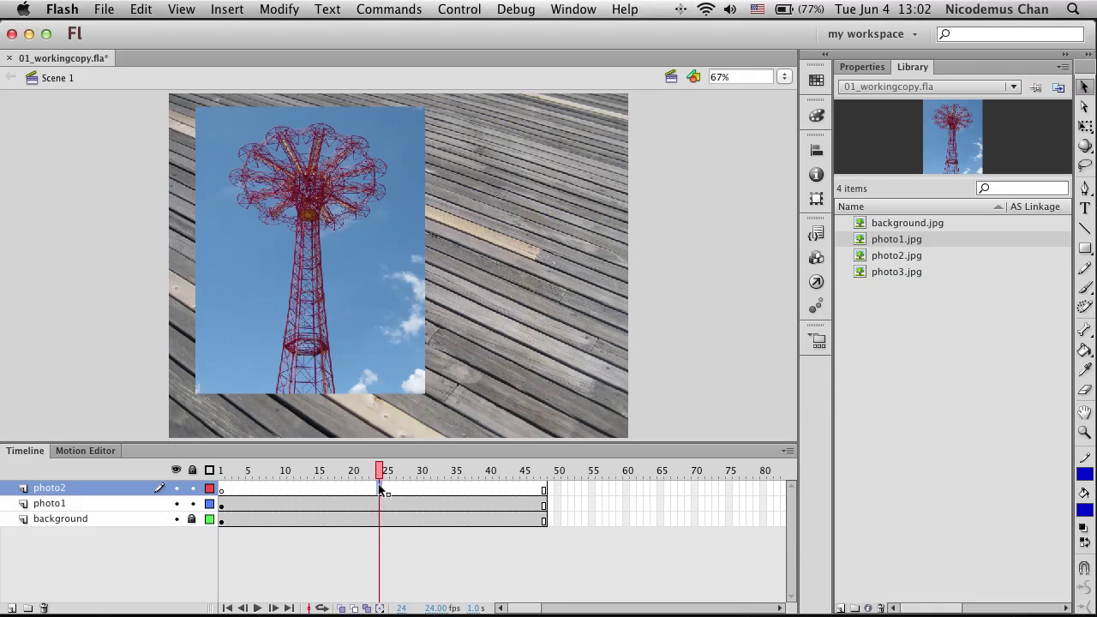
pyautogui.click(237, 12)
pyautogui.moveTo(264, 115)
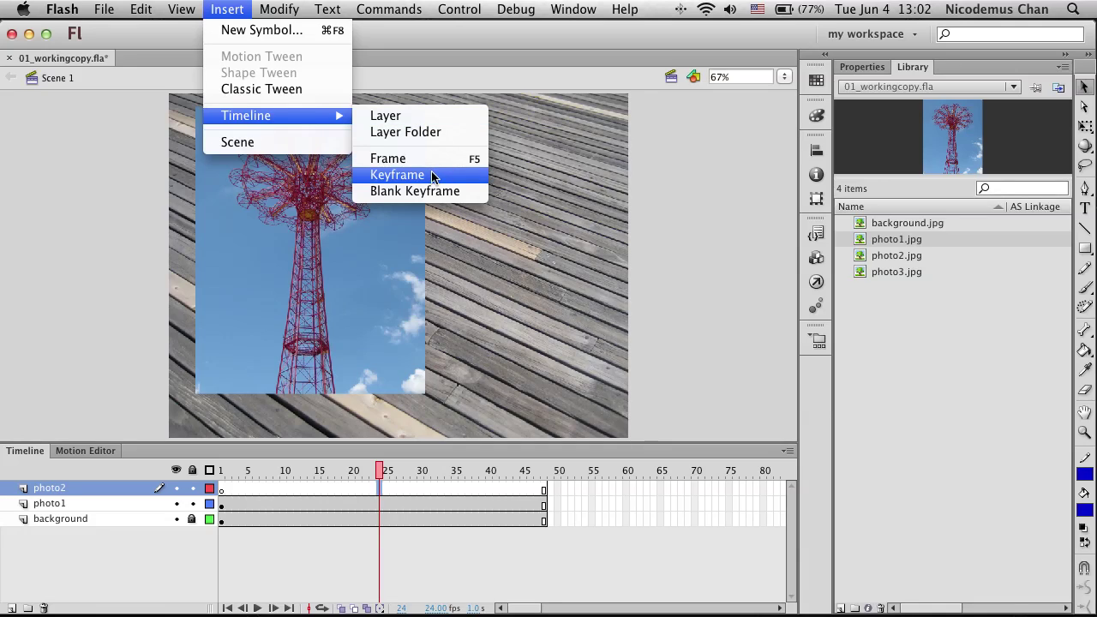
pyautogui.click(397, 175)
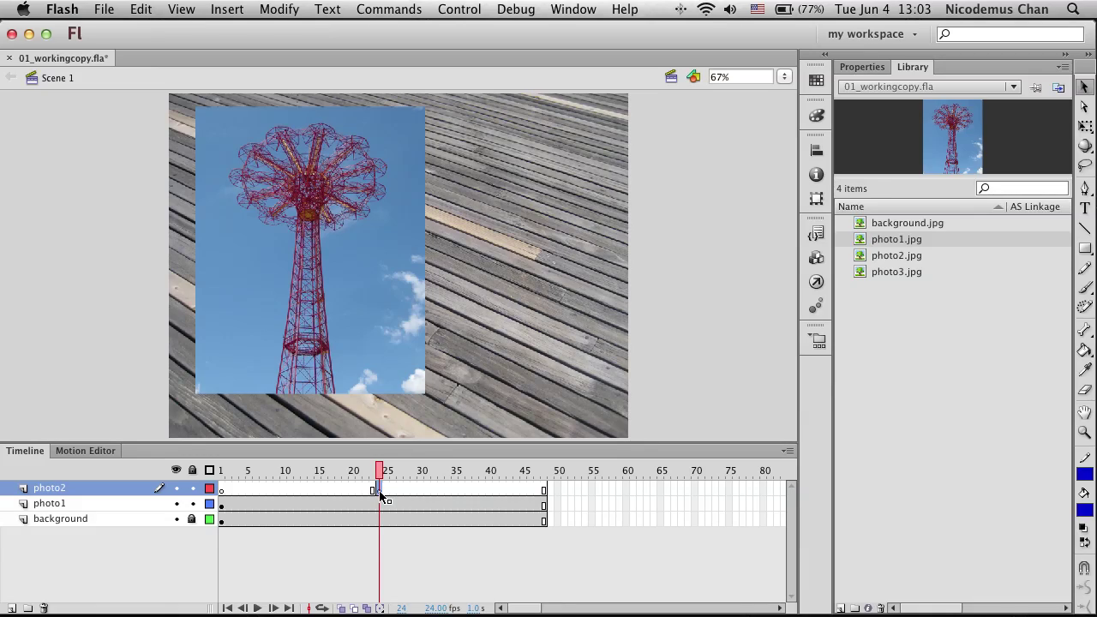
pyautogui.click(860, 257)
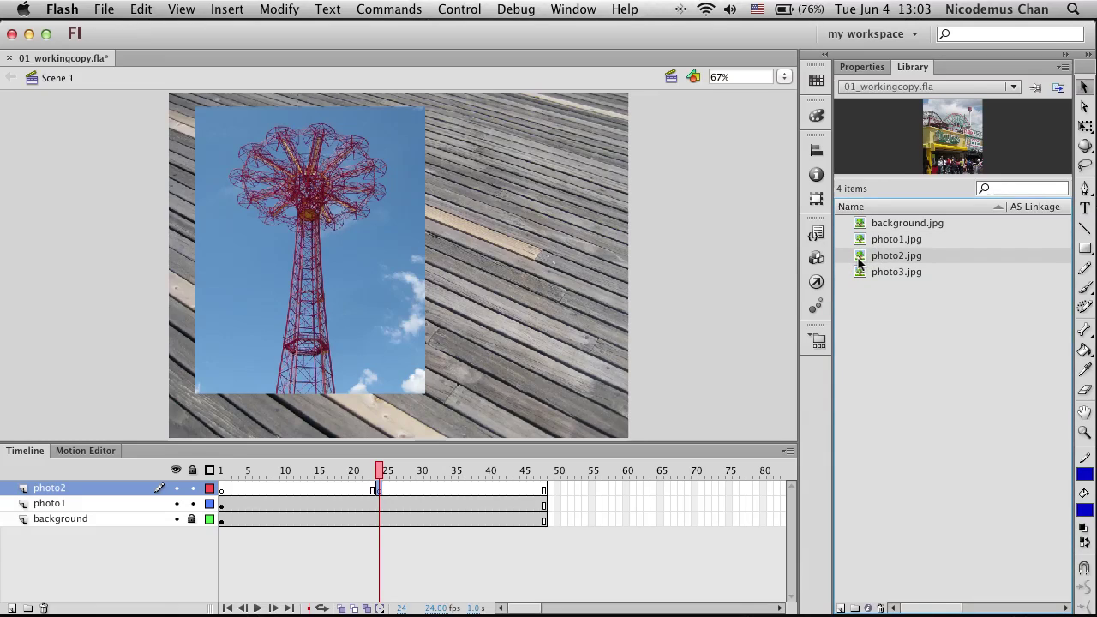
pyautogui.moveTo(861, 261); pyautogui.dragTo(337, 259)
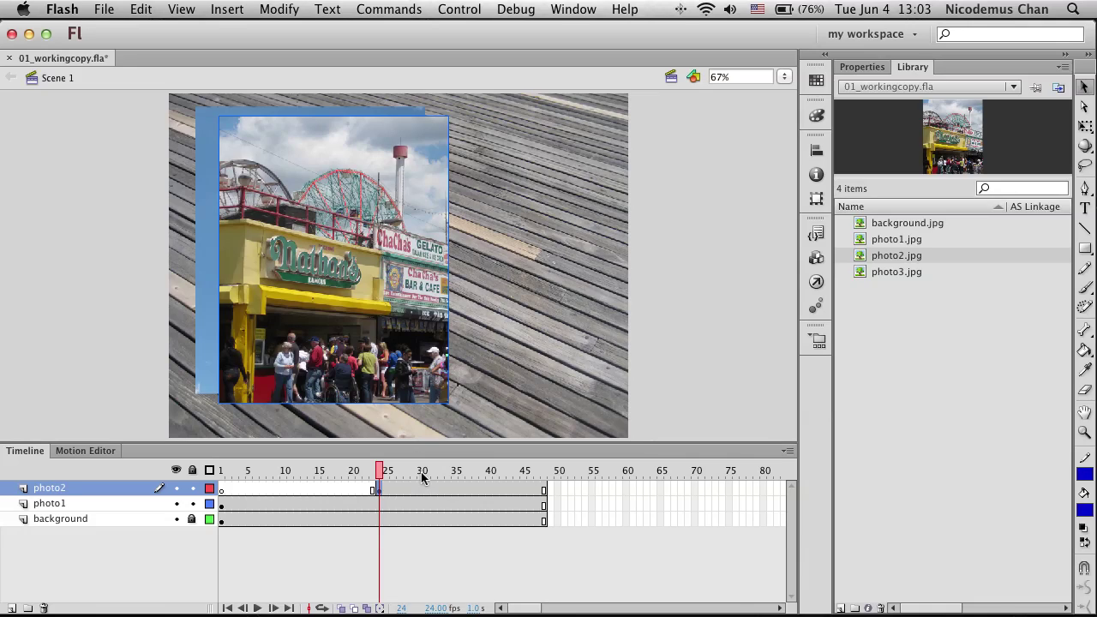
# Step: Scrub the timeline to check when photo2 appears, and move the photo2 layer's keyframe to frame 12
pyautogui.moveTo(378, 472); pyautogui.dragTo(245, 474)
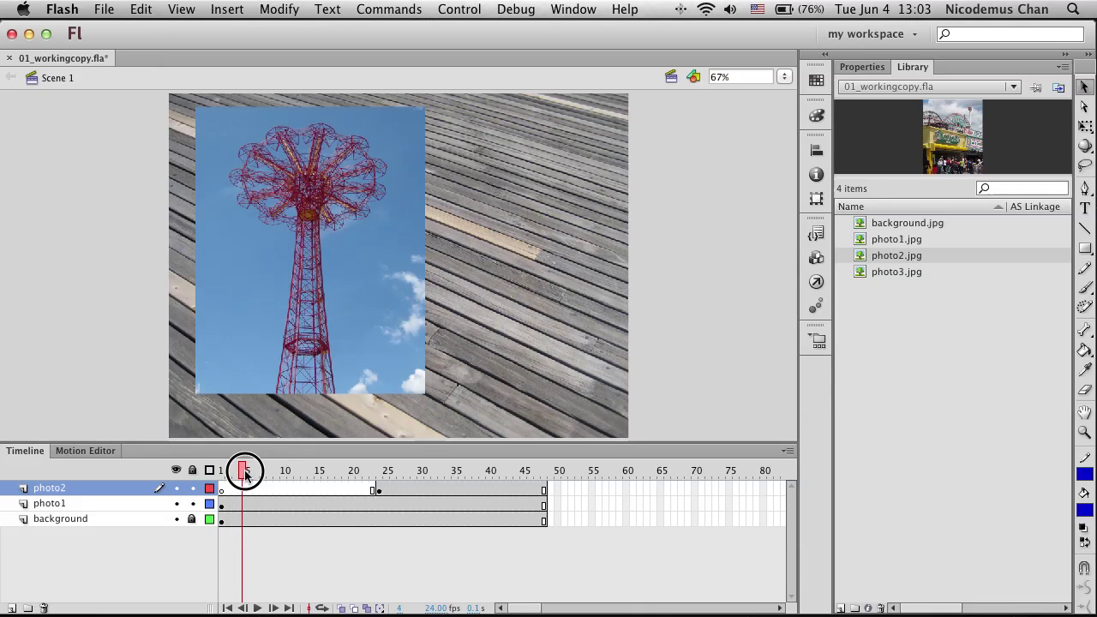
pyautogui.moveTo(245, 474); pyautogui.dragTo(380, 470)
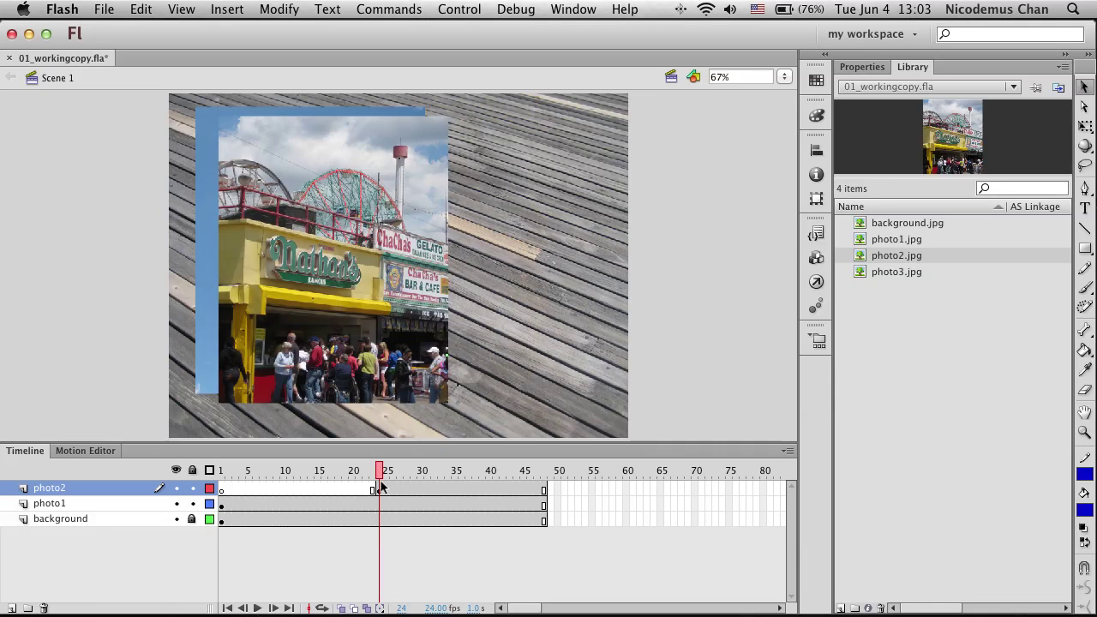
pyautogui.click(381, 489)
pyautogui.moveTo(381, 489); pyautogui.dragTo(285, 504)
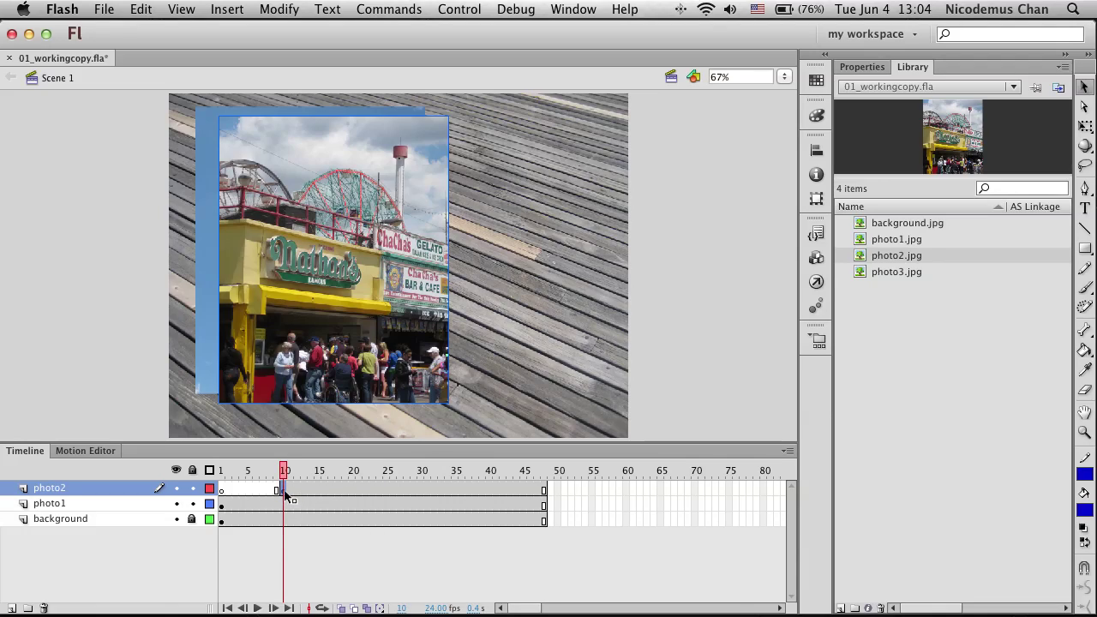
pyautogui.moveTo(286, 496); pyautogui.dragTo(297, 492)
# Step: Add a layer above photo2 and name it photo3
pyautogui.click(11, 608)
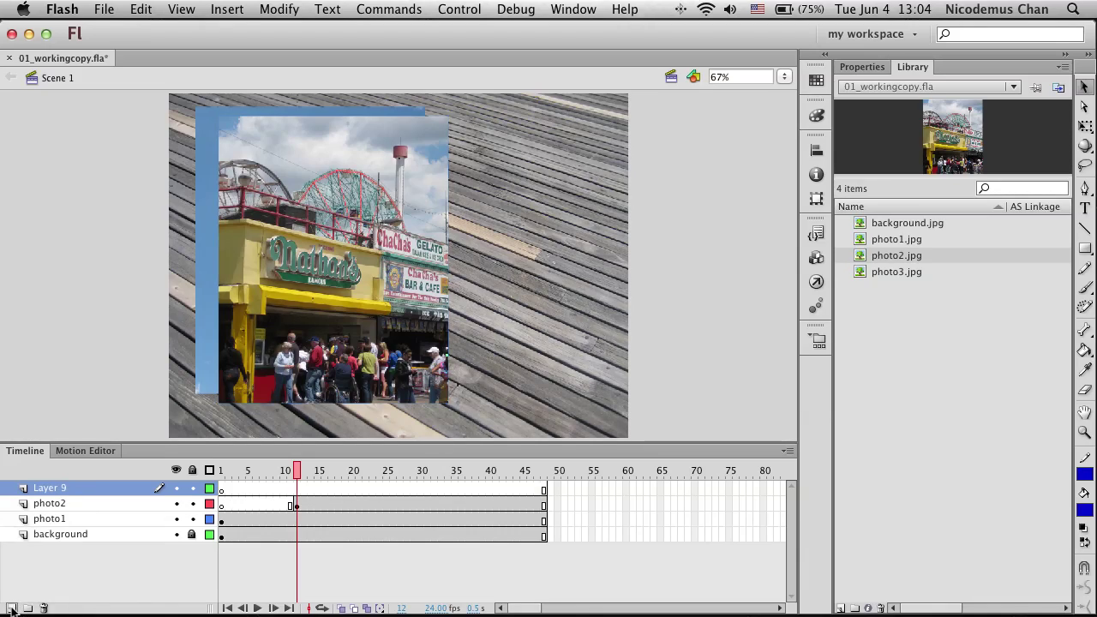
pyautogui.doubleClick(59, 490)
pyautogui.write('photo3')
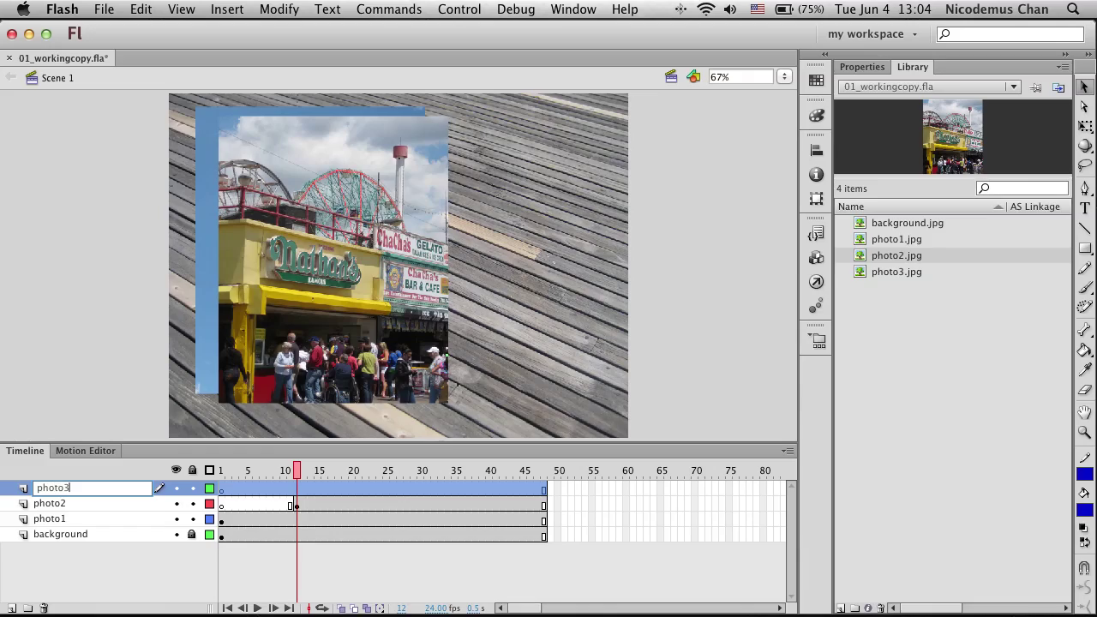
pyautogui.press('Return')
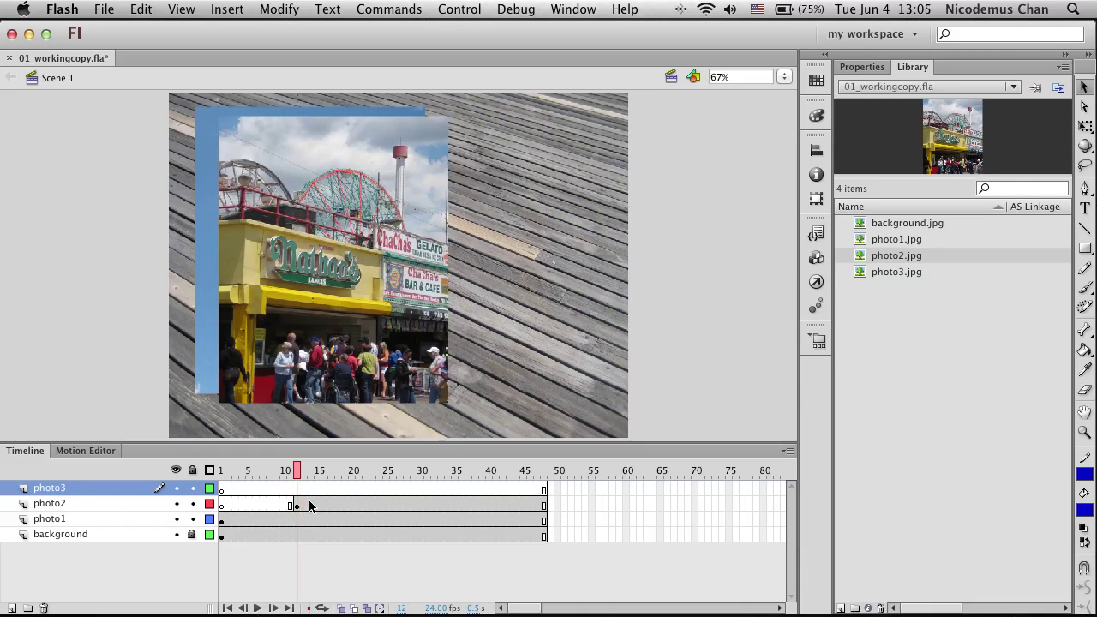
# Step: Insert a keyframe at frame 24 of the photo3 layer and place photo3.jpg on the stage, overlapping photo2 slightly right and lower
pyautogui.click(372, 489)
pyautogui.click(377, 489)
pyautogui.rightClick(379, 490)
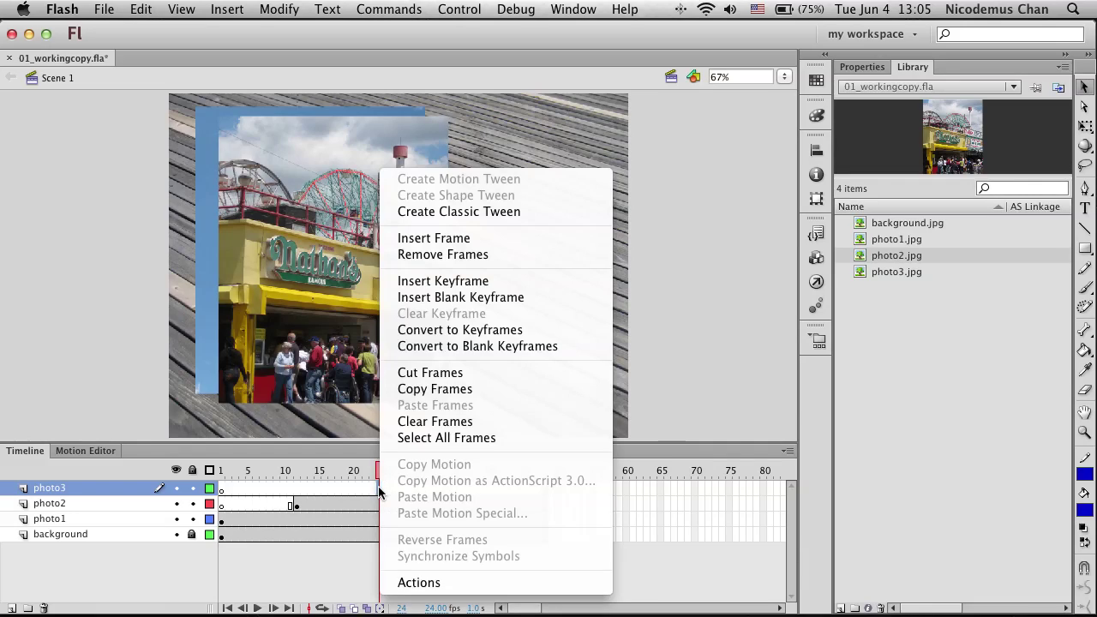
pyautogui.click(418, 286)
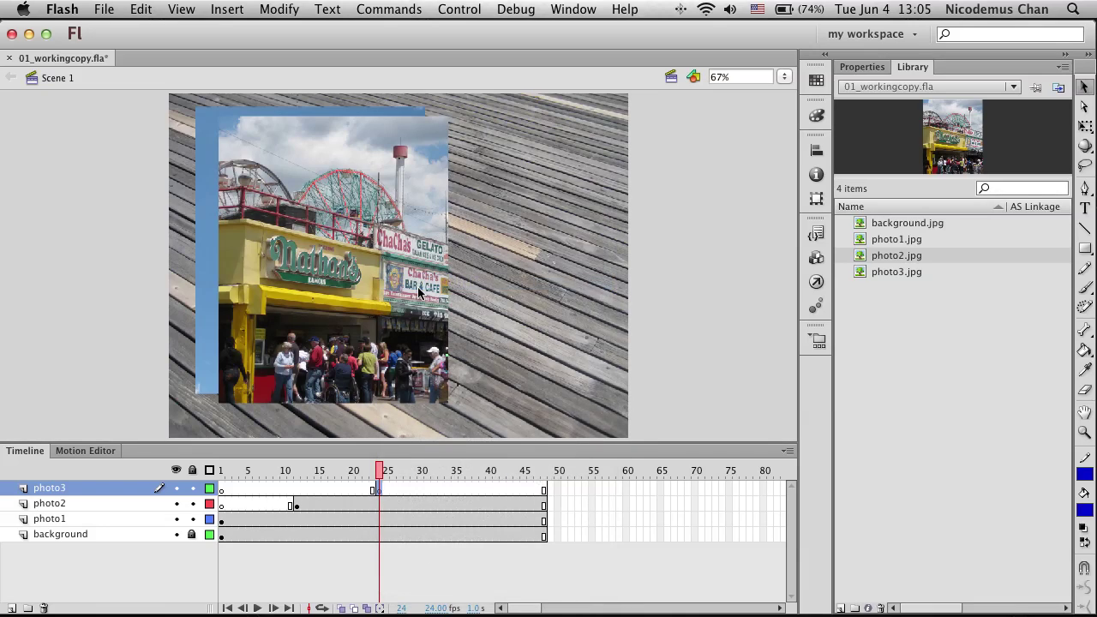
pyautogui.click(860, 273)
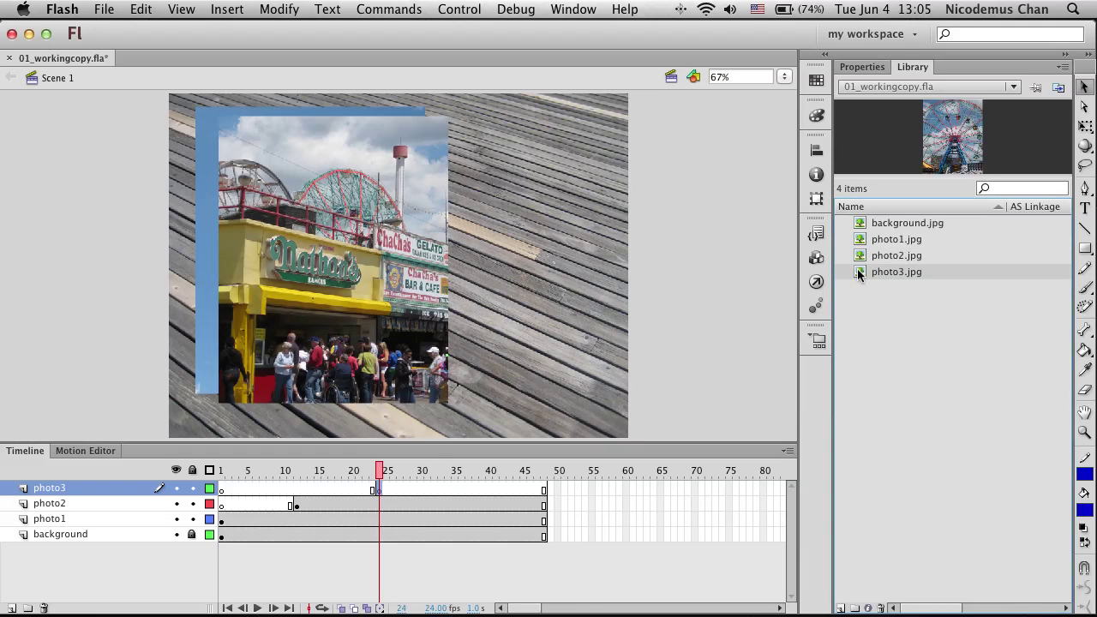
pyautogui.moveTo(861, 274); pyautogui.dragTo(378, 270)
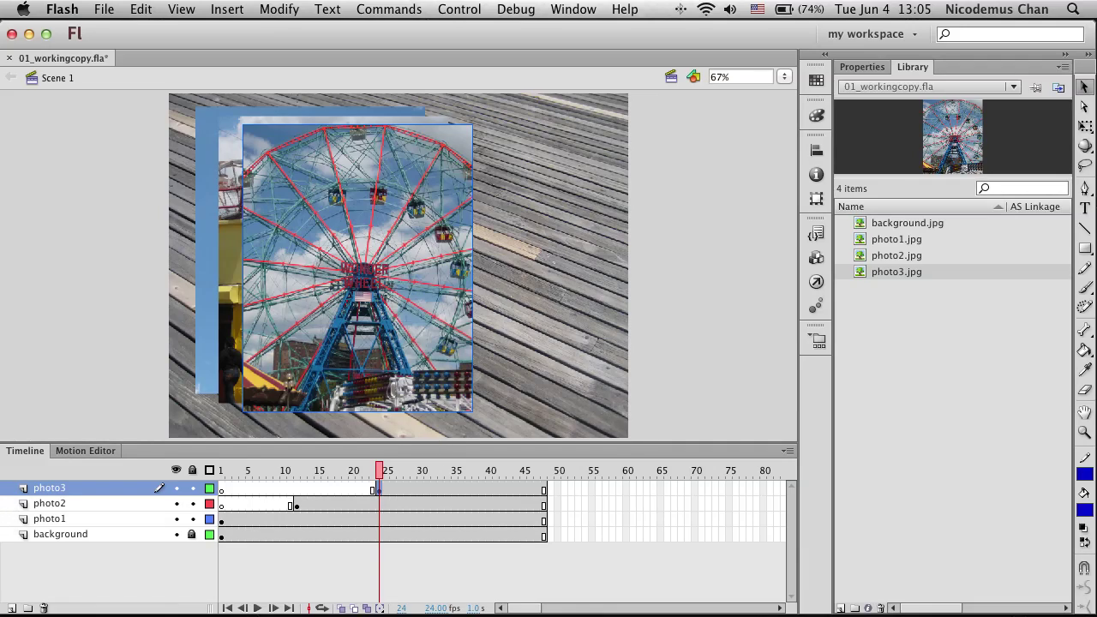
# Step: Create a layer folder above the photo3 layer and name it photos
pyautogui.click(28, 608)
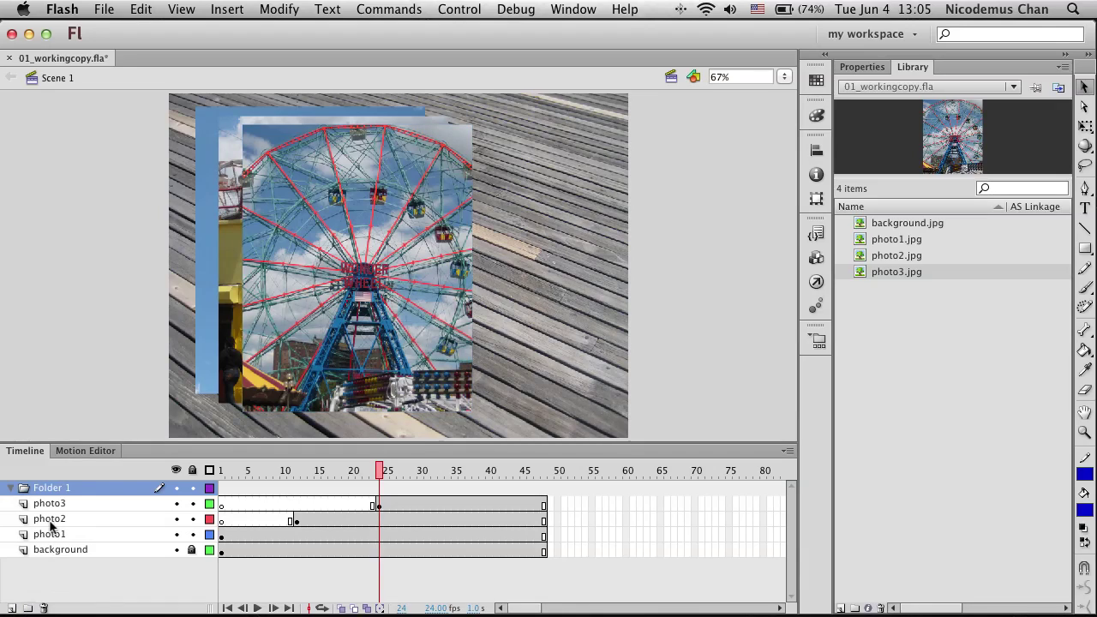
pyautogui.doubleClick(60, 489)
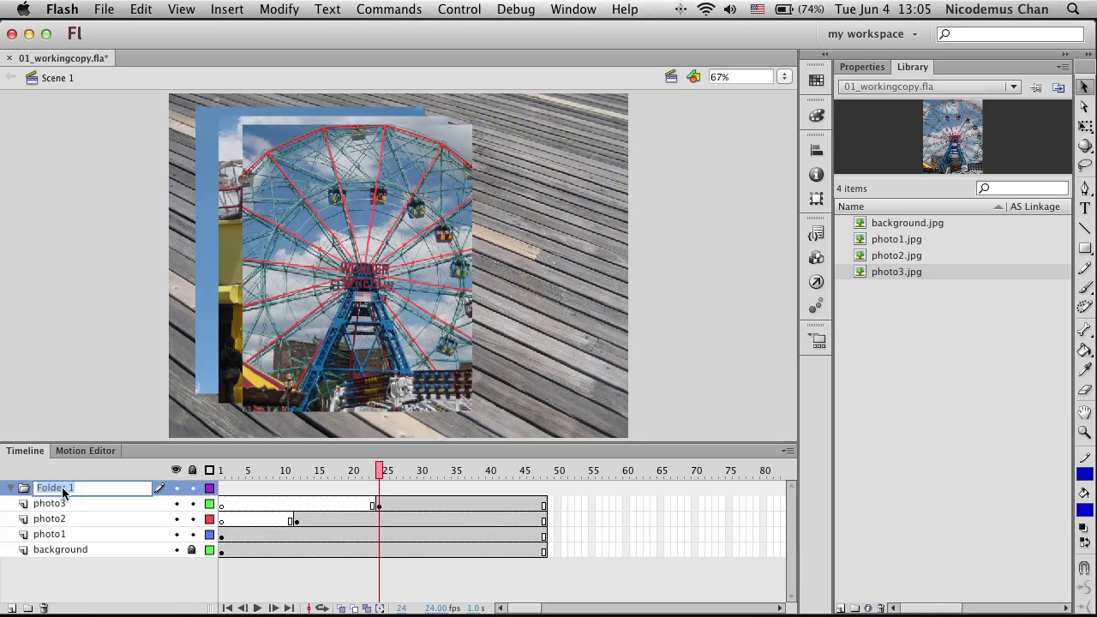
pyautogui.write('photos')
pyautogui.press('Return')
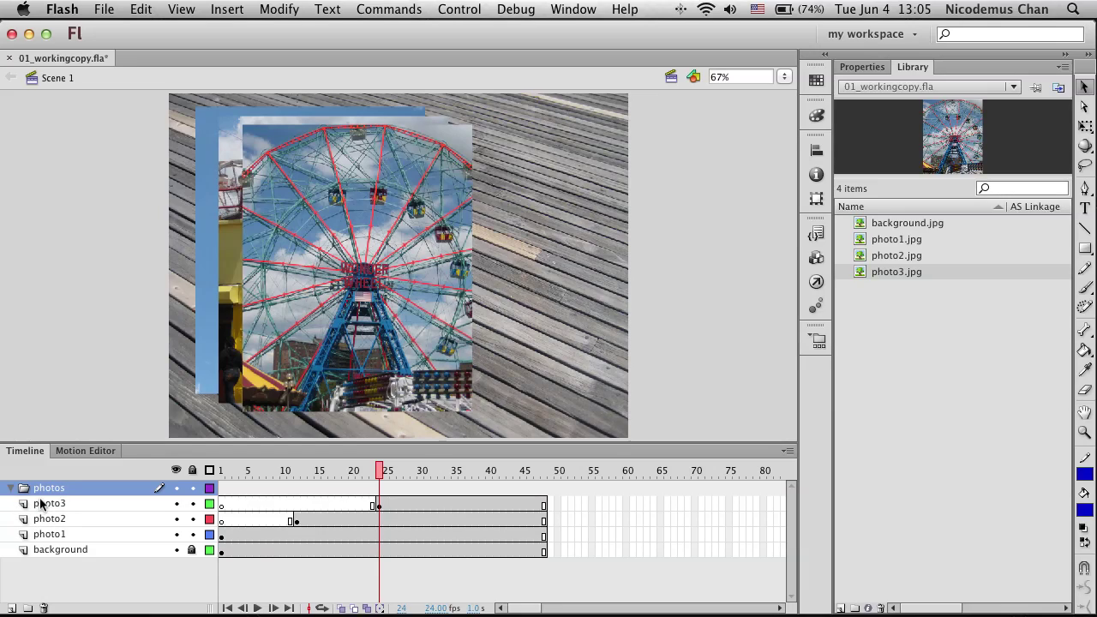
# Step: Move the three photo layers into the photos folder, stacked with photo3 above photo2 and photo1 lowest
pyautogui.moveTo(43, 535); pyautogui.dragTo(39, 504)
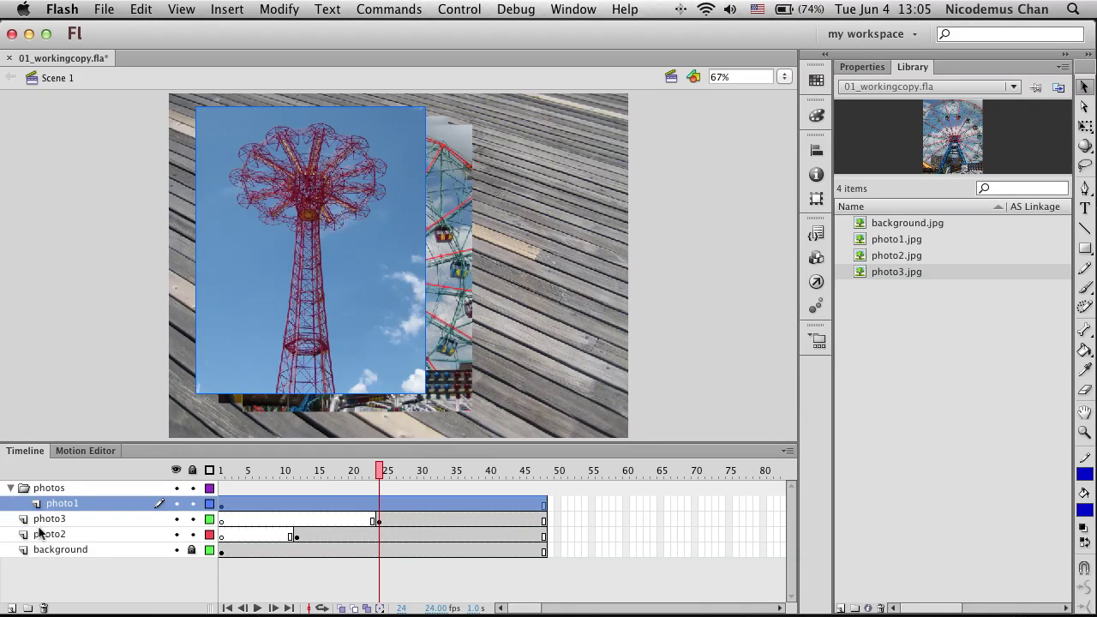
pyautogui.moveTo(40, 531); pyautogui.dragTo(47, 527)
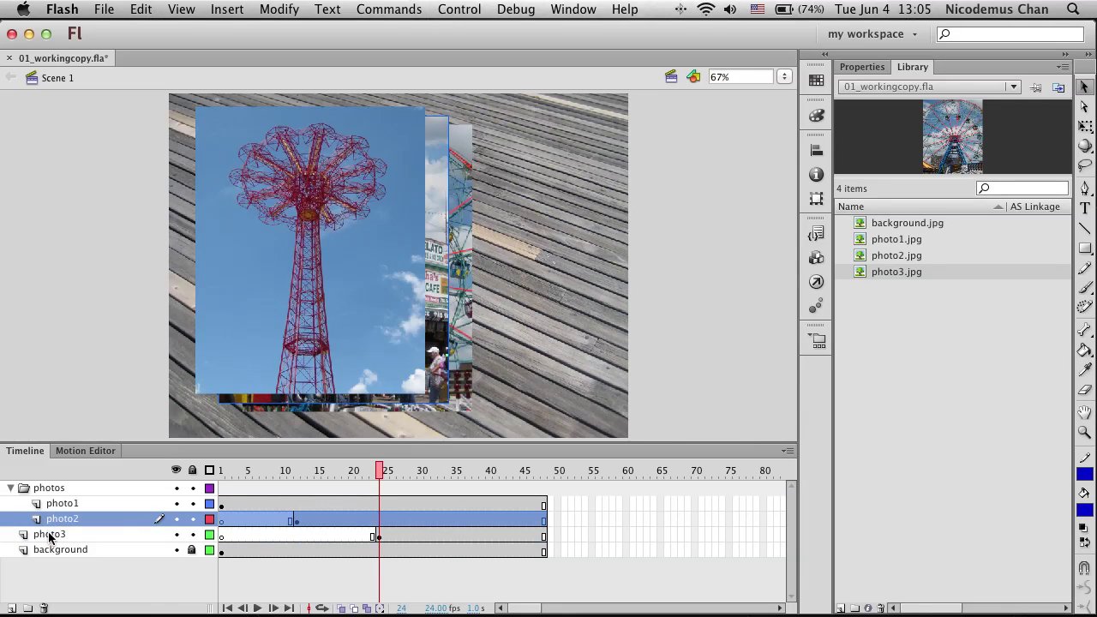
pyautogui.click(49, 534)
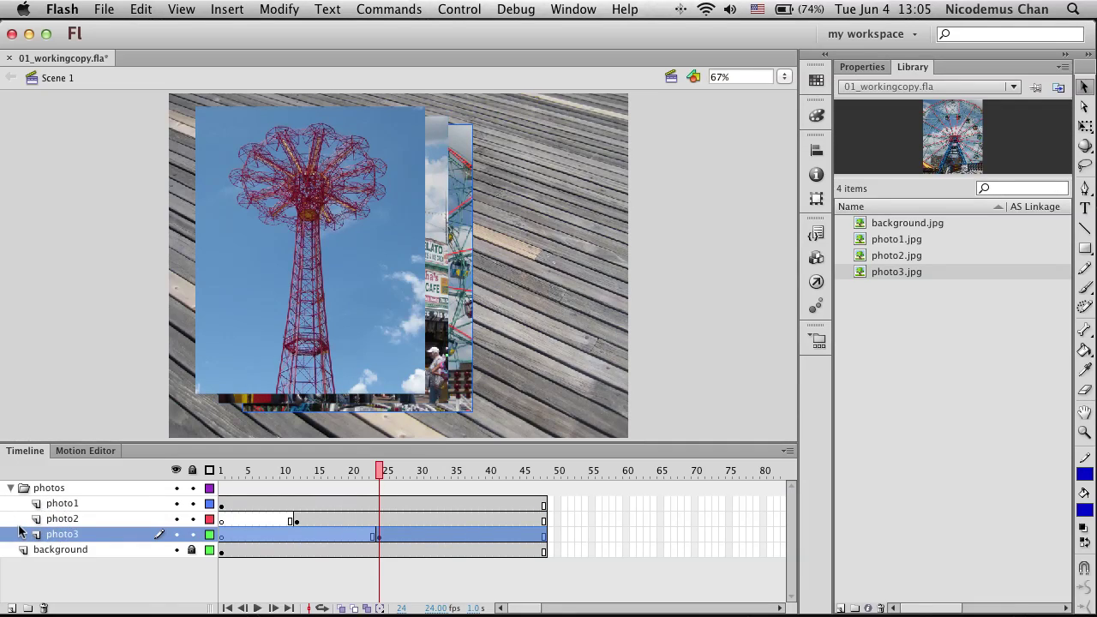
pyautogui.moveTo(41, 533); pyautogui.dragTo(60, 521)
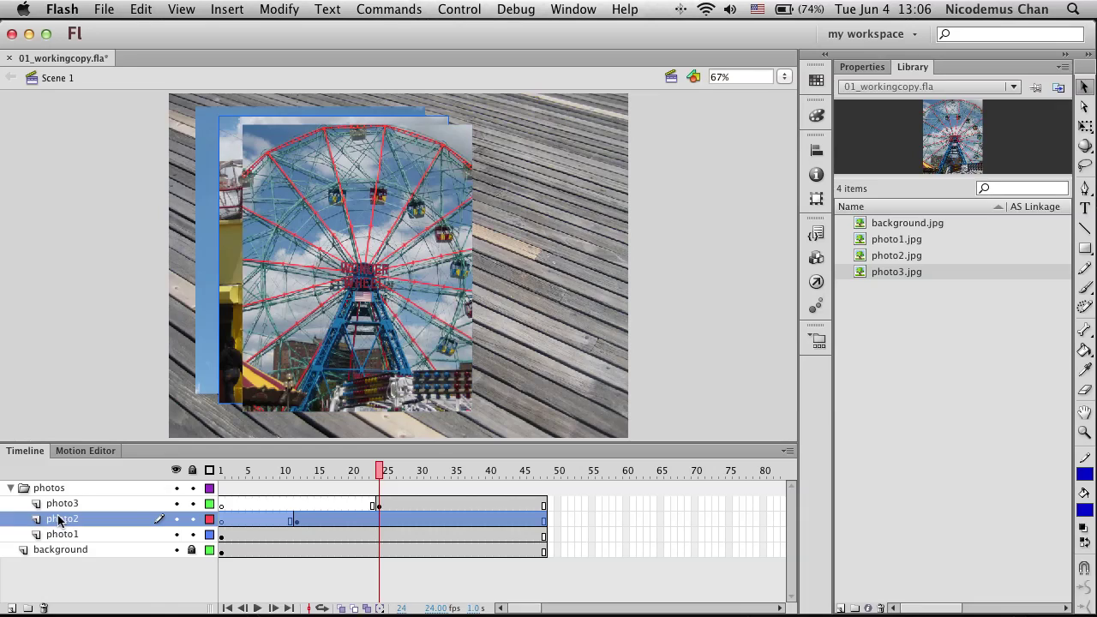
# Step: Try the Large frame size in the timeline, and set the frame size to Small
pyautogui.click(787, 451)
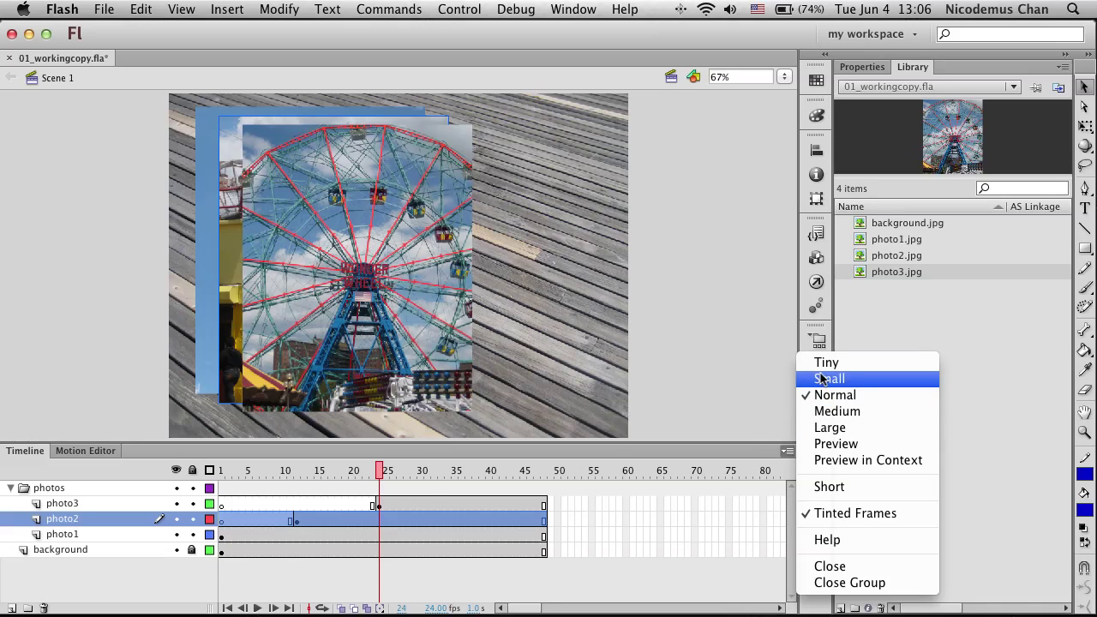
pyautogui.click(828, 427)
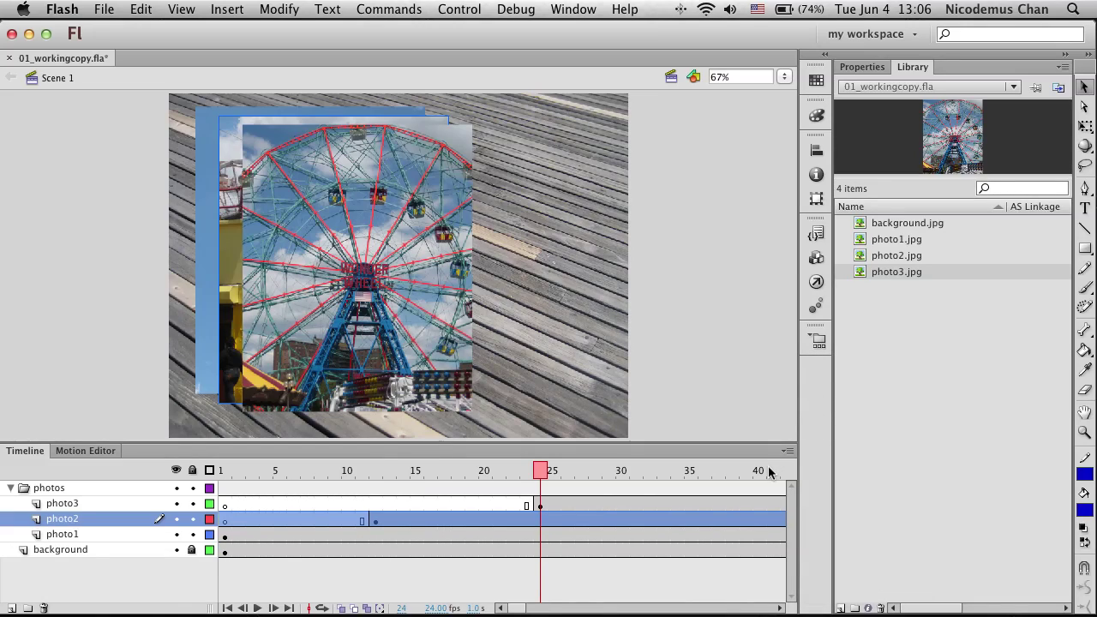
pyautogui.click(787, 451)
pyautogui.click(819, 382)
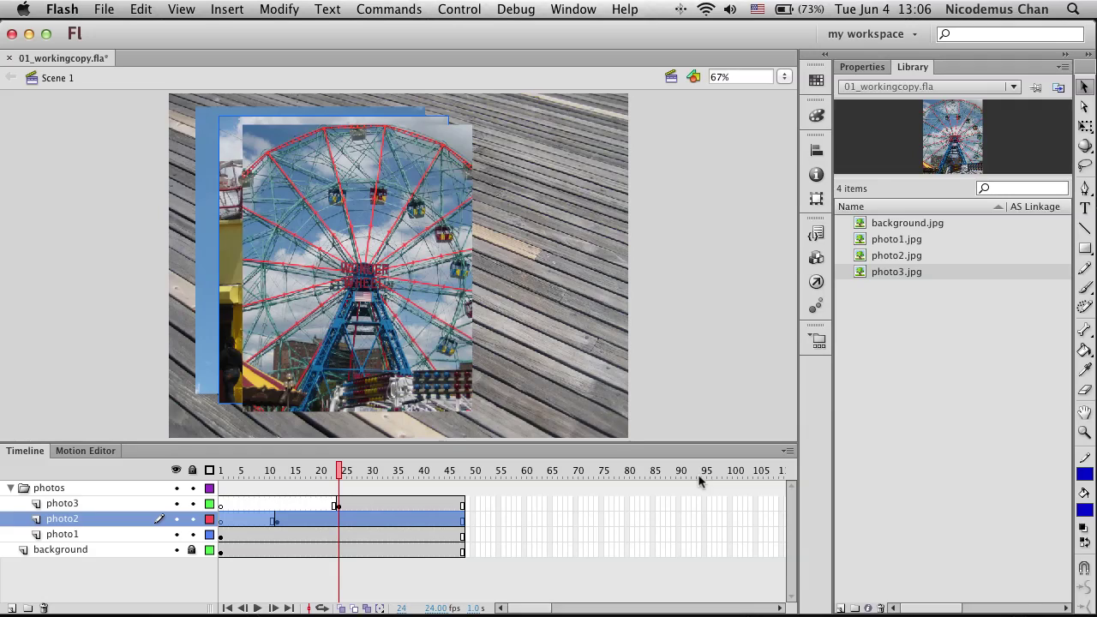
# Step: Collapse the photos folder, hide and reshow its contents, and expand the folder again
pyautogui.click(10, 488)
pyautogui.click(10, 487)
pyautogui.click(10, 488)
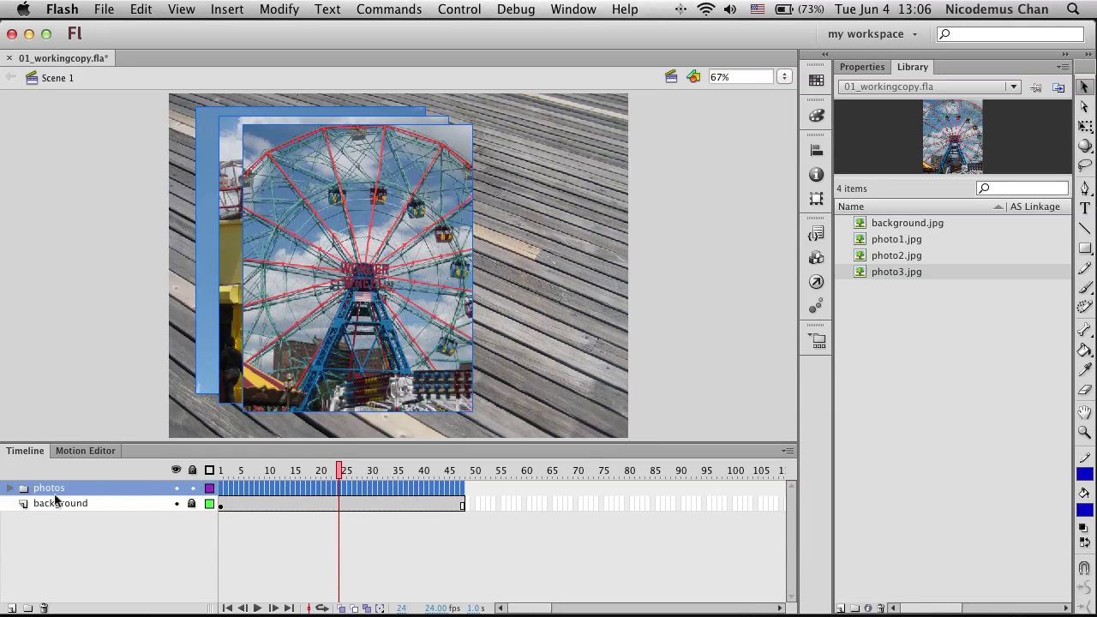
pyautogui.click(176, 488)
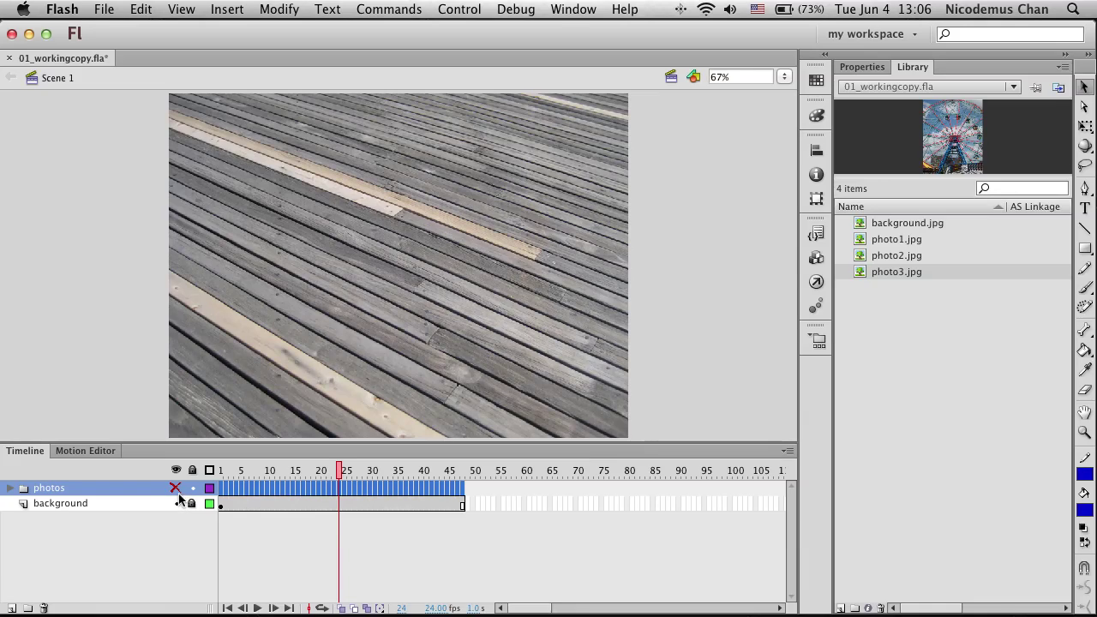
pyautogui.click(176, 488)
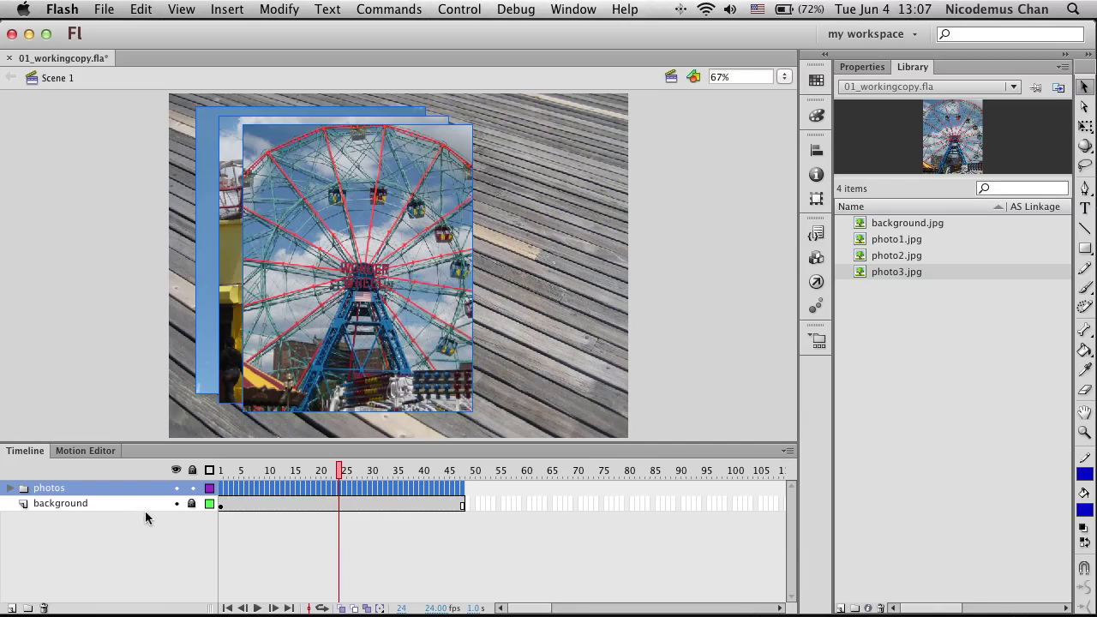
pyautogui.click(10, 489)
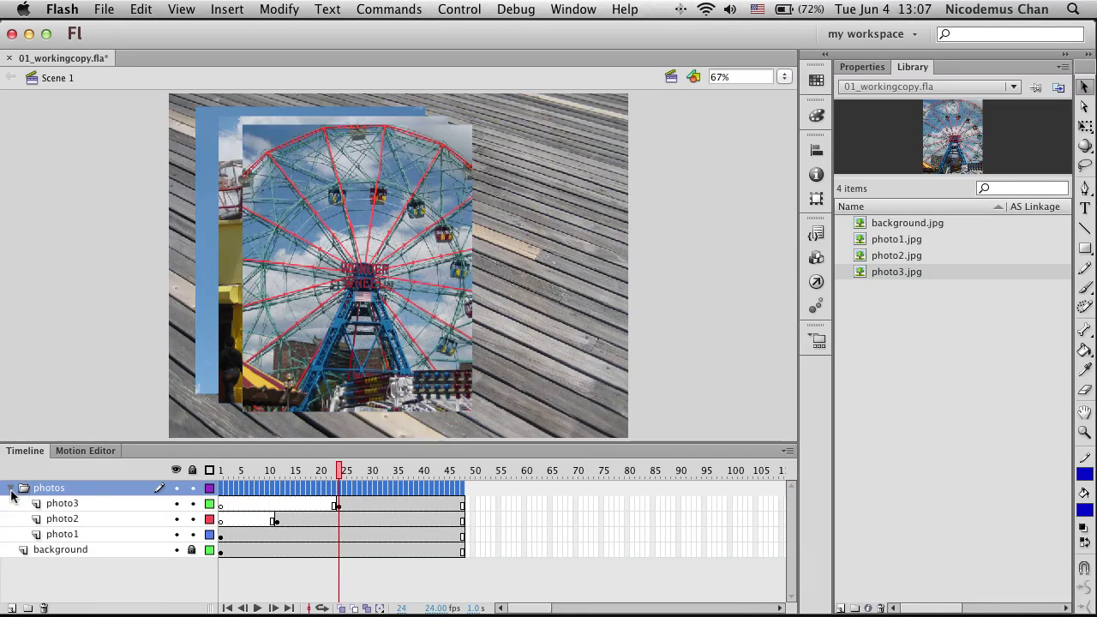
# Step: Hide every layer except photo2 and scrub the playhead from frame 1 to frame 30 to examine that layer's content
pyautogui.click(221, 535)
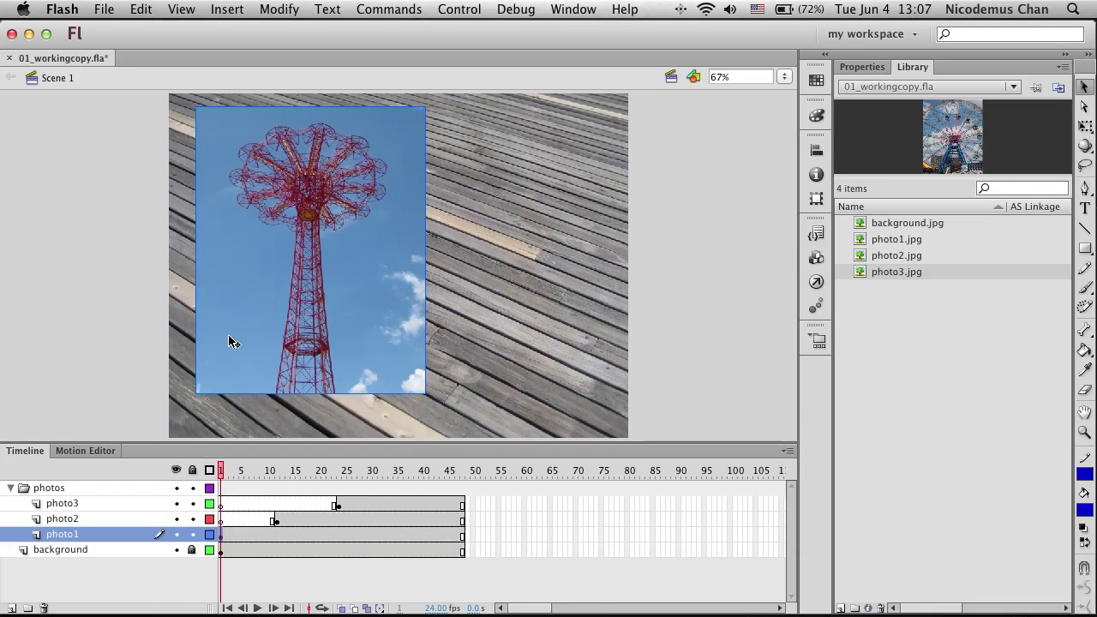
pyautogui.click(176, 470)
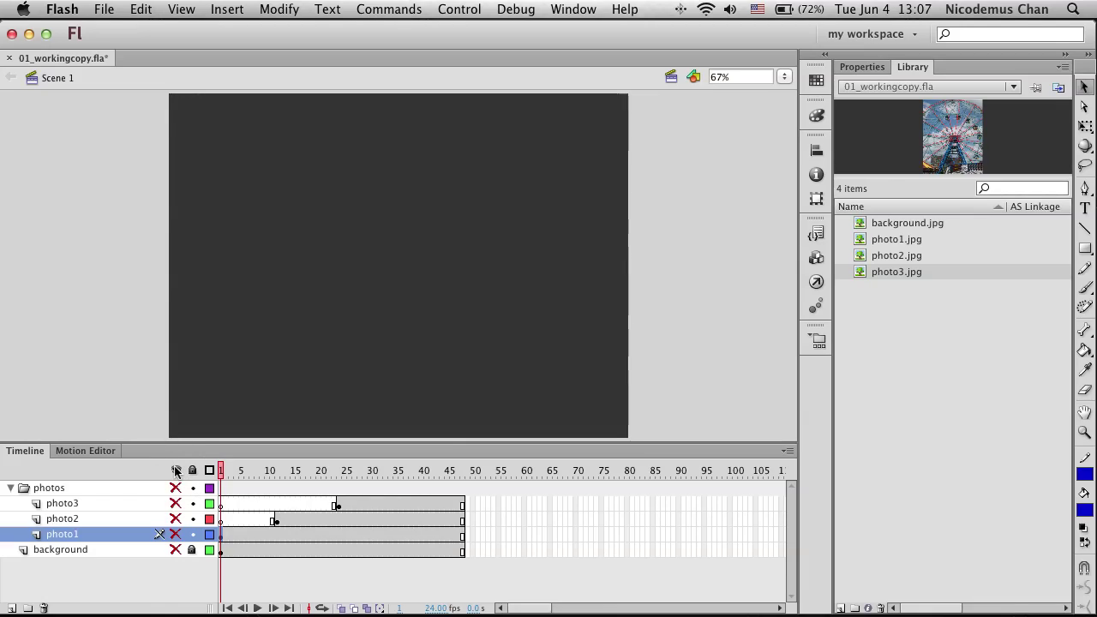
pyautogui.click(222, 522)
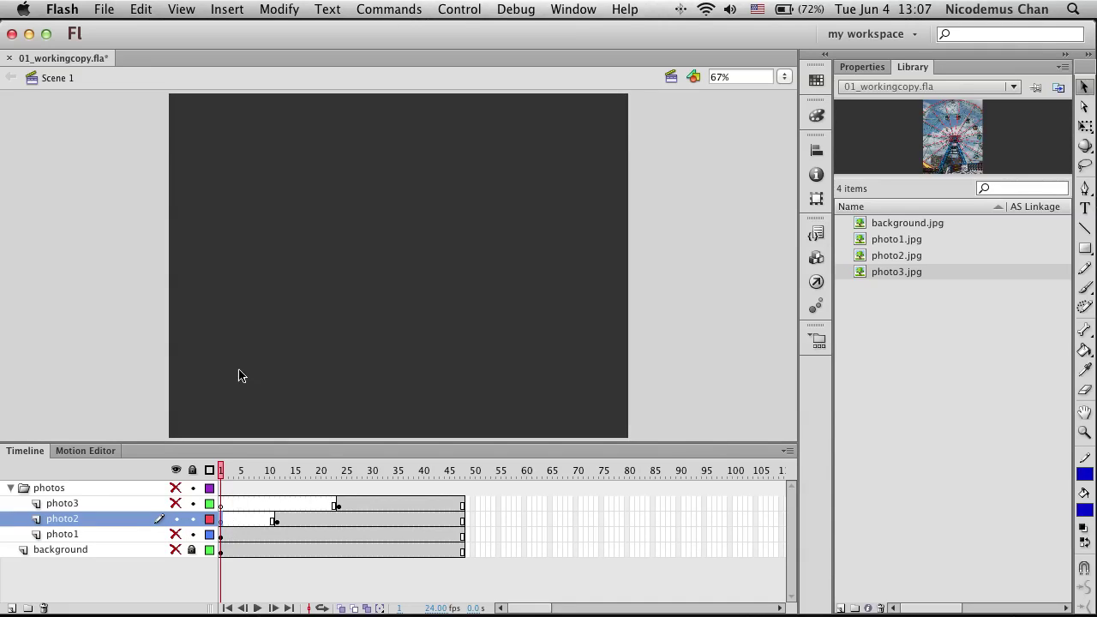
pyautogui.moveTo(221, 465); pyautogui.dragTo(370, 470)
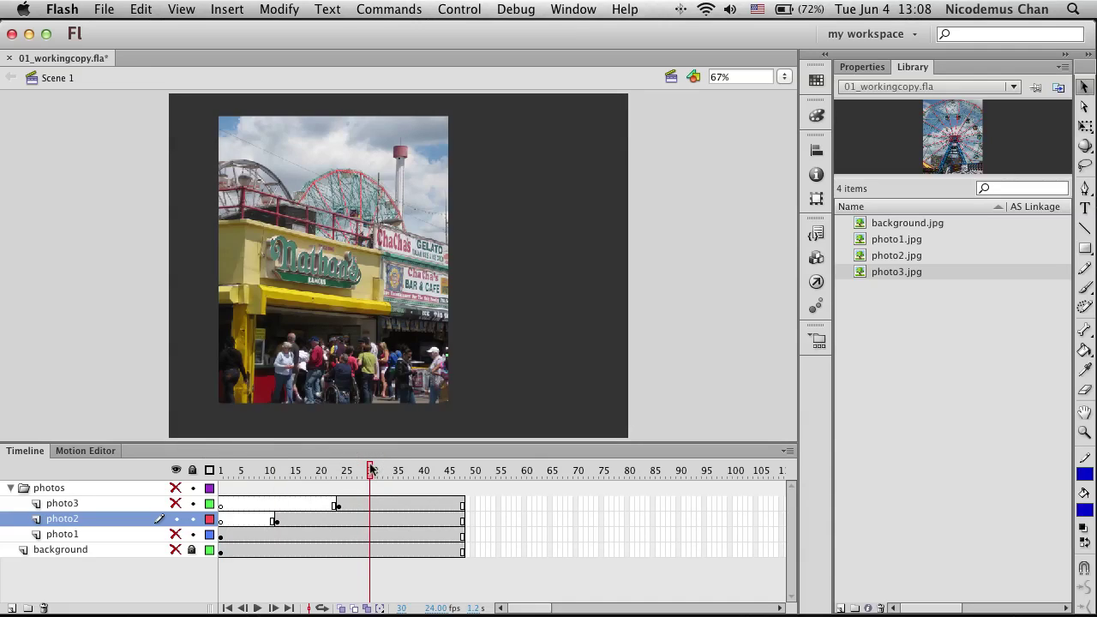
# Step: Make the photo3, photo1 and background layers visible again and select the photos folder
pyautogui.click(178, 504)
pyautogui.click(177, 534)
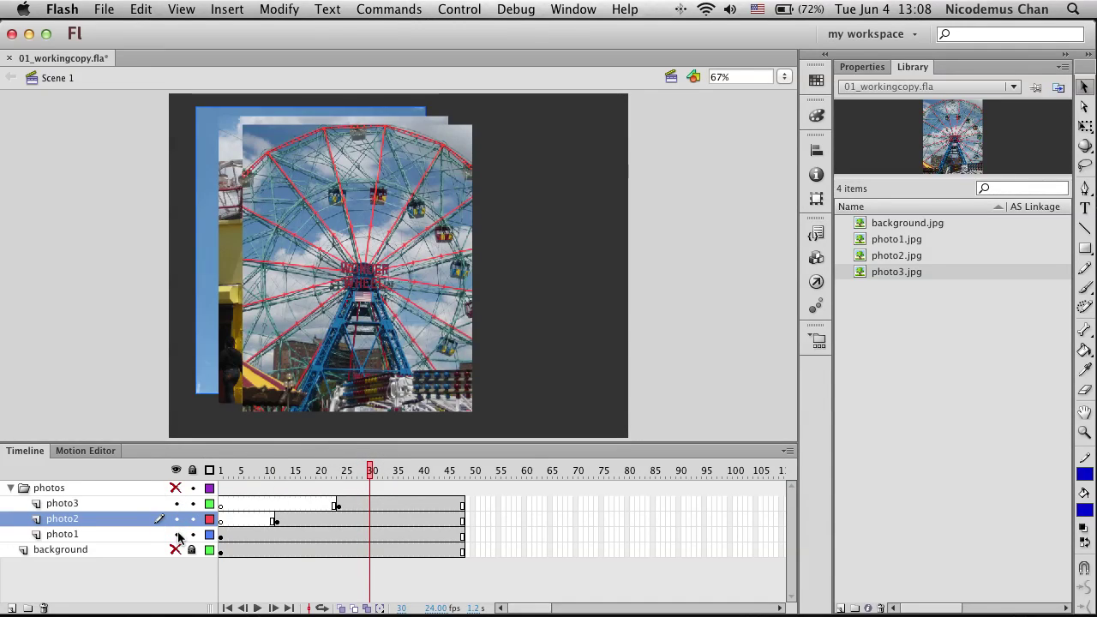
pyautogui.click(178, 550)
pyautogui.click(168, 490)
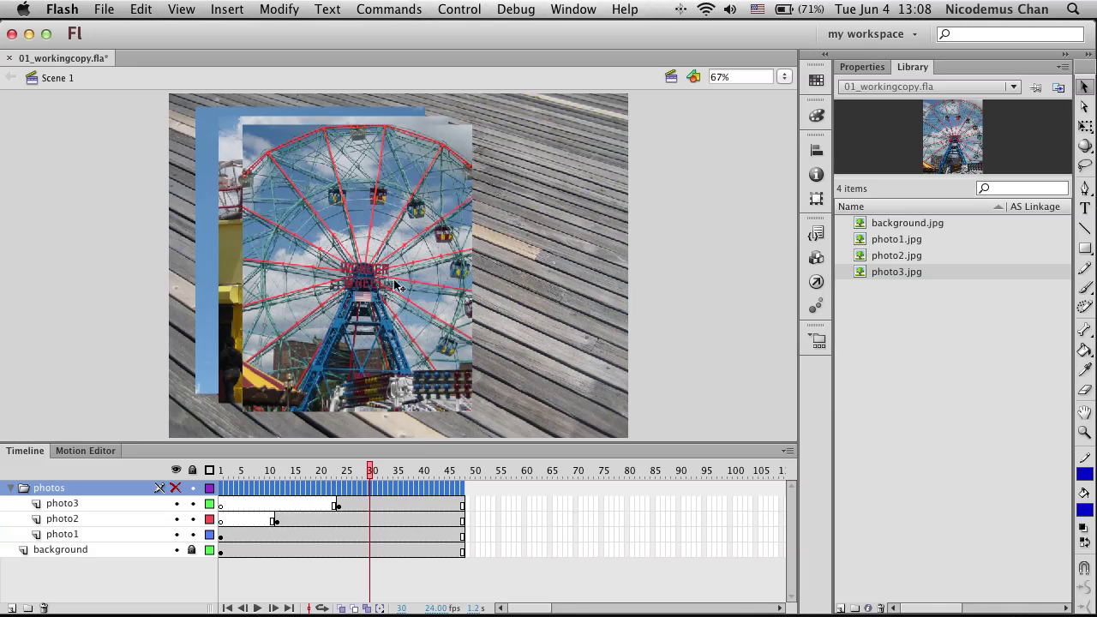
# Step: Bring up the Properties, lock all layers except photo1, and hide the photo2 and photo3 layers
pyautogui.click(882, 69)
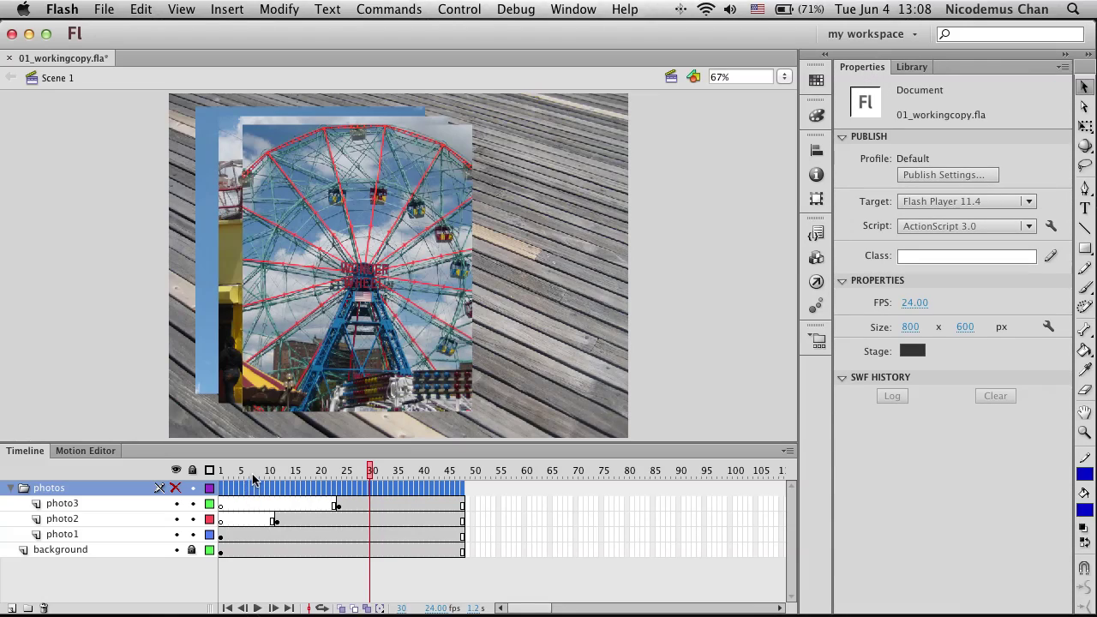
pyautogui.click(62, 534)
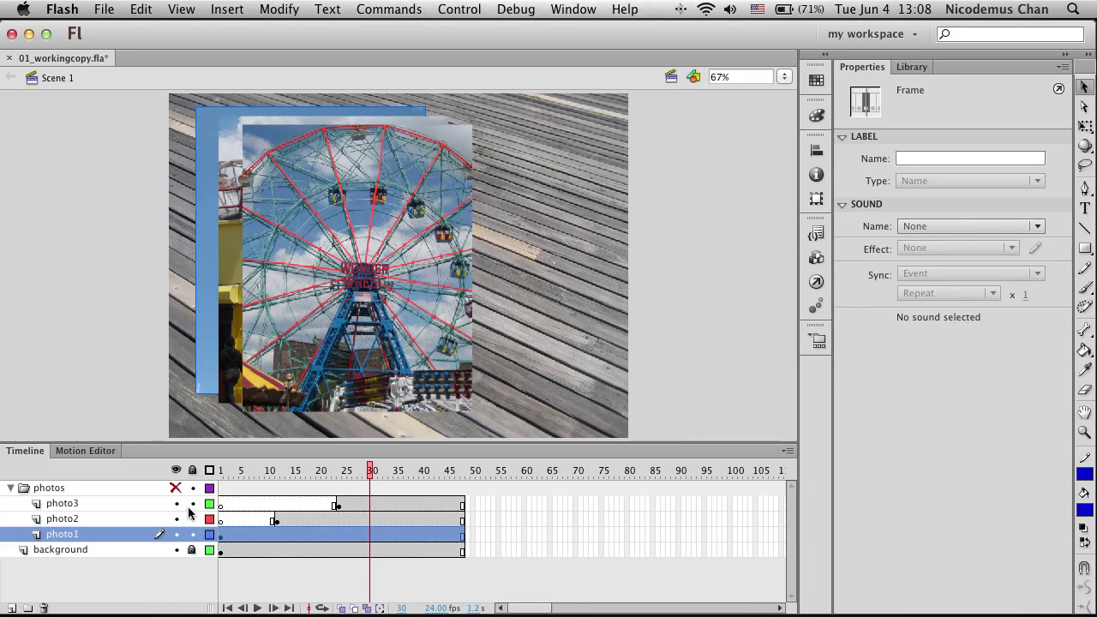
pyautogui.click(192, 471)
pyautogui.click(176, 519)
pyautogui.click(177, 523)
pyautogui.click(177, 522)
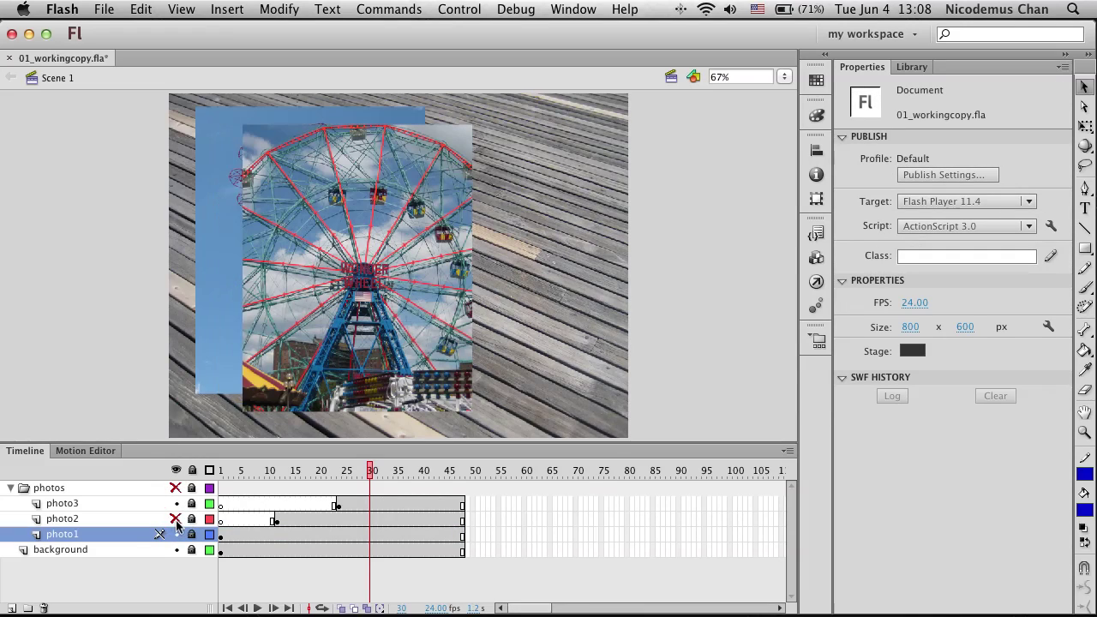
pyautogui.click(176, 504)
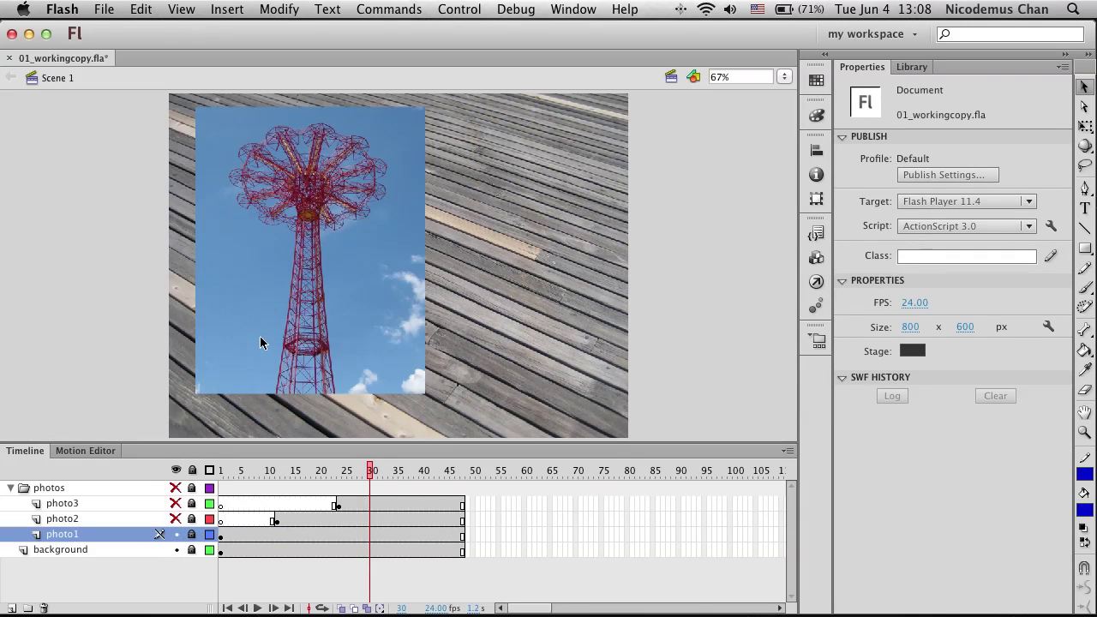
pyautogui.click(190, 535)
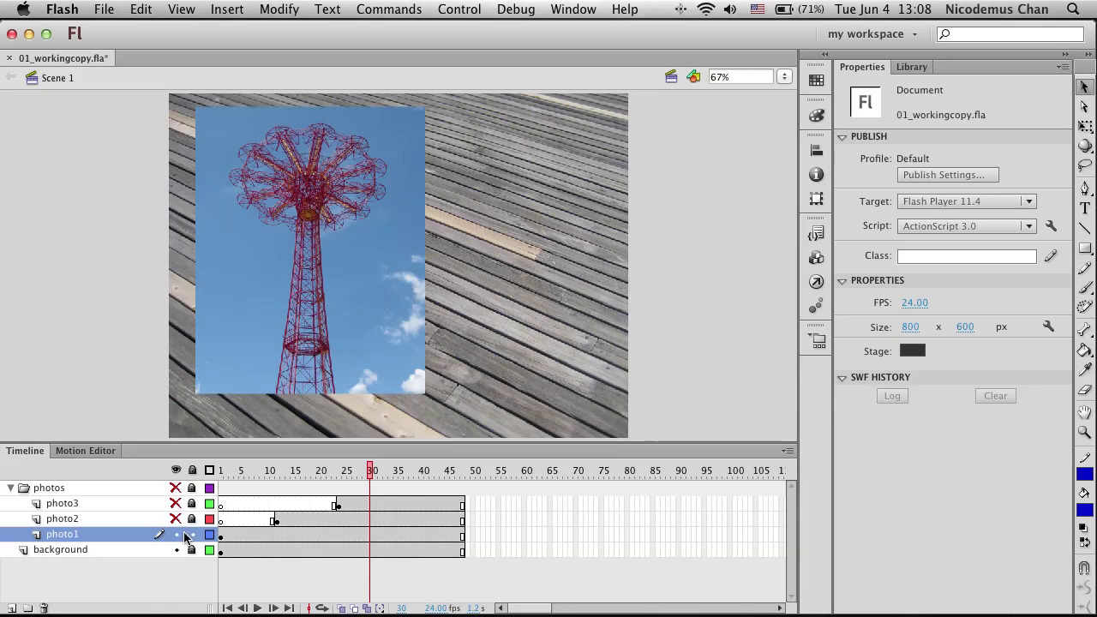
# Step: Select the tower photo on the photo1 layer and set its position to X 50, Y 50
pyautogui.click(250, 255)
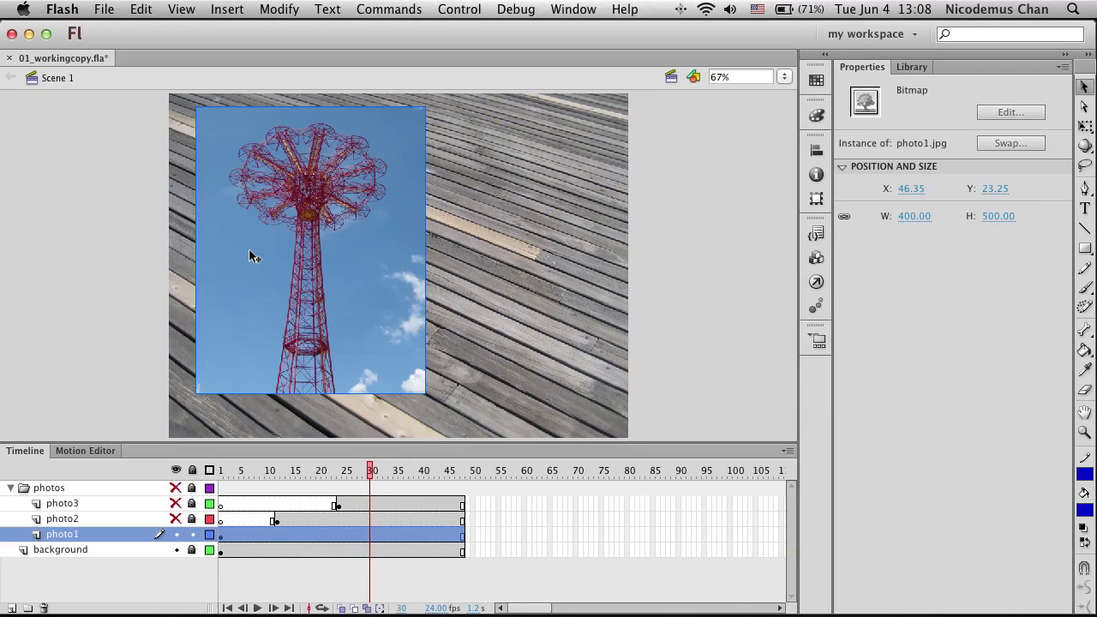
pyautogui.click(898, 189)
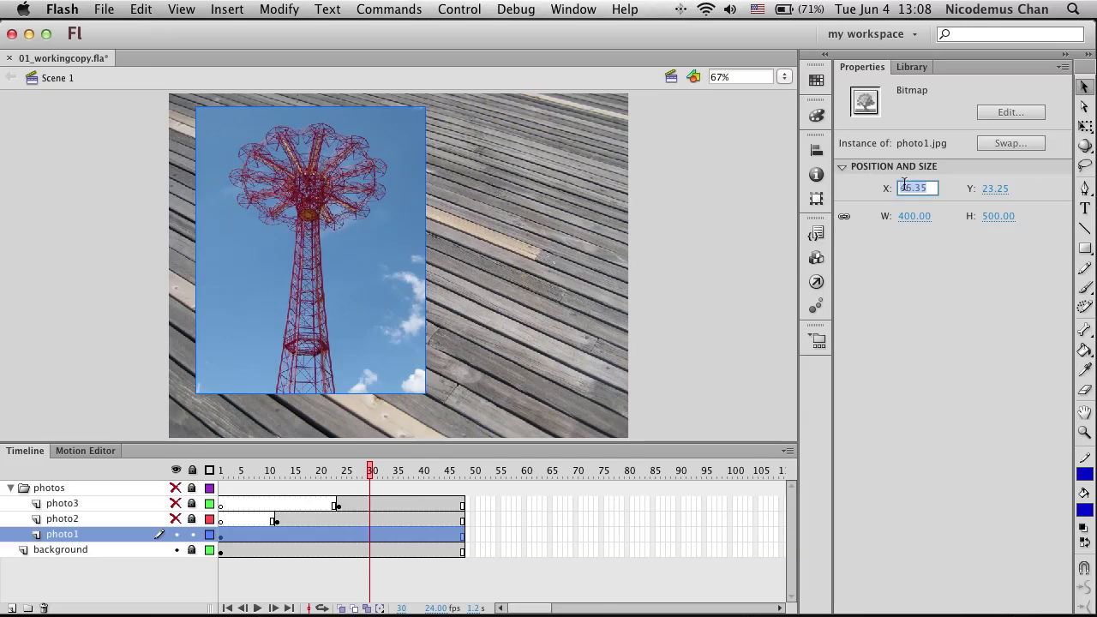
pyautogui.write('50')
pyautogui.press('Tab')
pyautogui.write('50')
pyautogui.press('Tab')
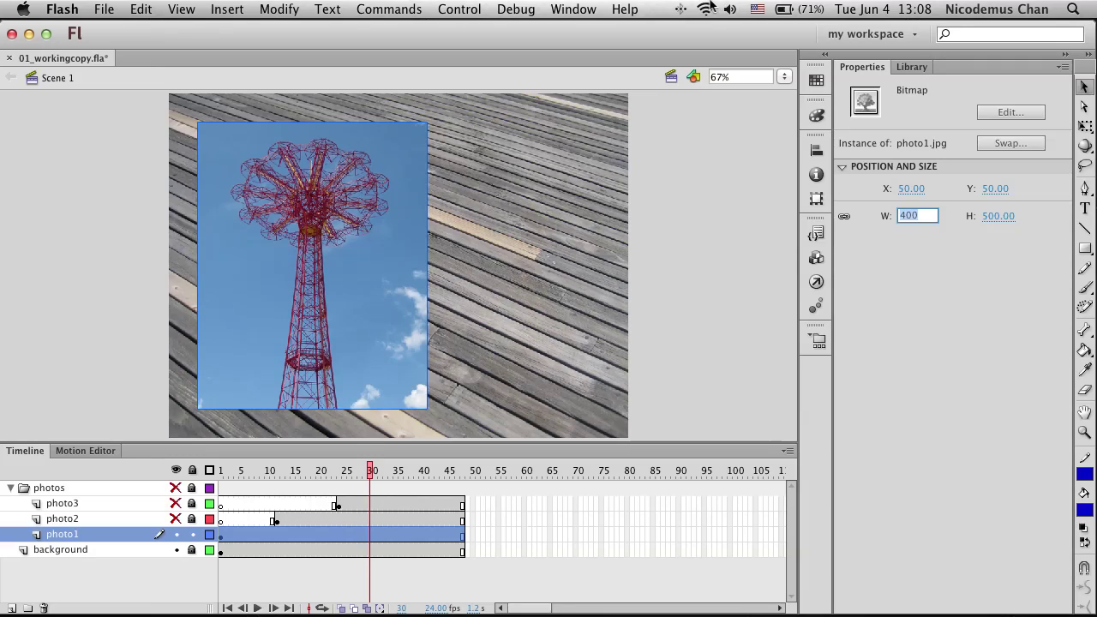
# Step: Rotate the photo1 image by -12 degrees with Transform
pyautogui.click(591, 12)
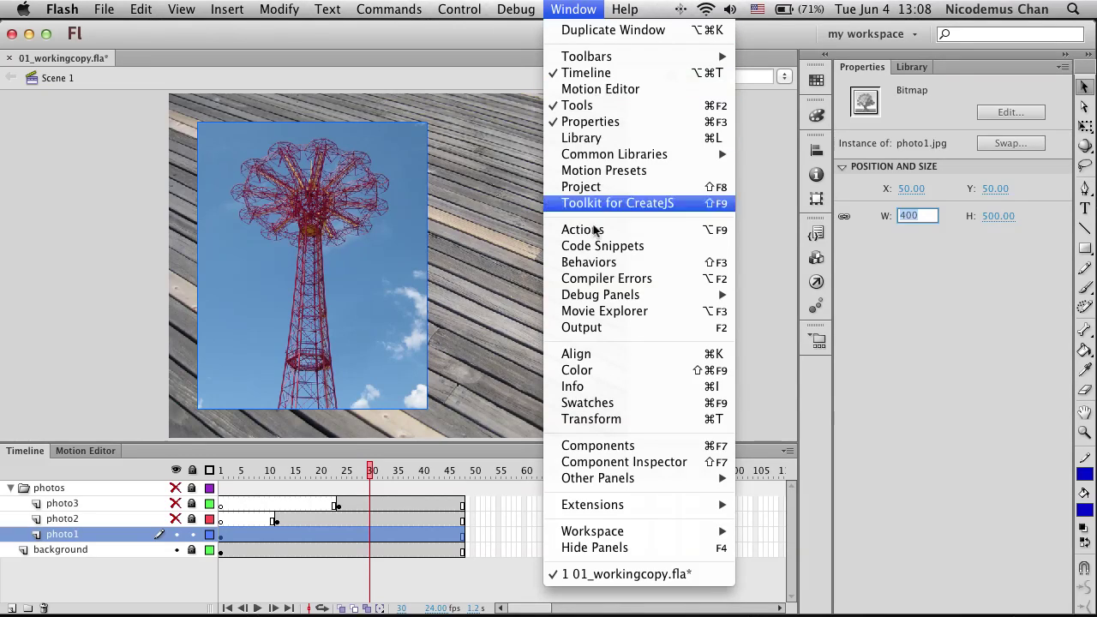
pyautogui.click(602, 421)
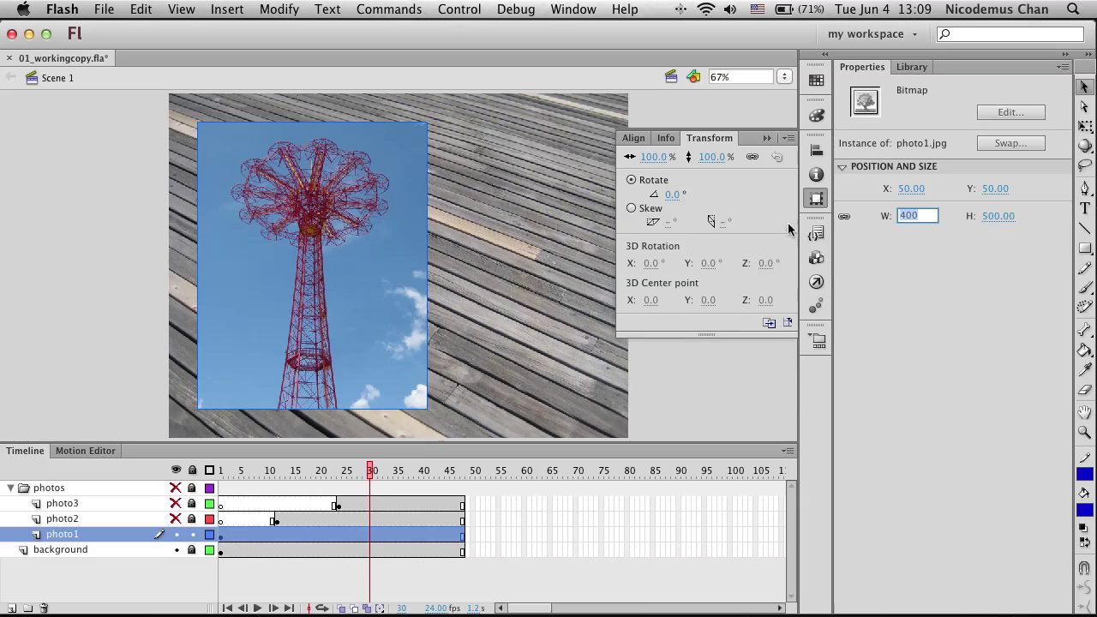
pyautogui.click(671, 196)
pyautogui.write('-12')
pyautogui.press('Return')
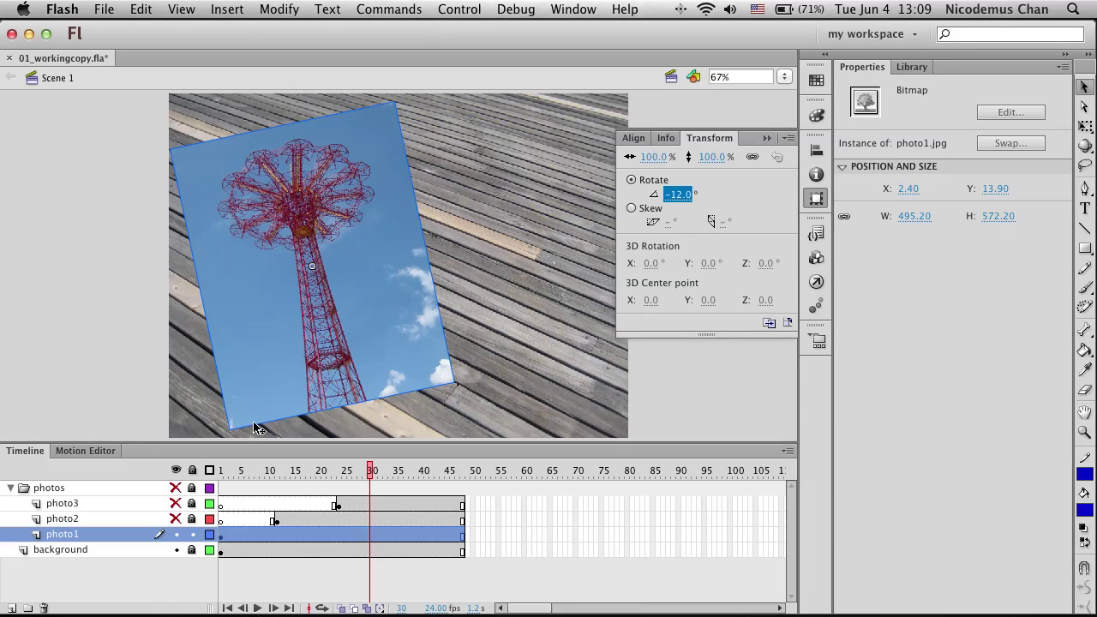
# Step: Show the photo2 layer, go to its keyframe at frame 12, and try to select its photo on the stage
pyautogui.click(276, 522)
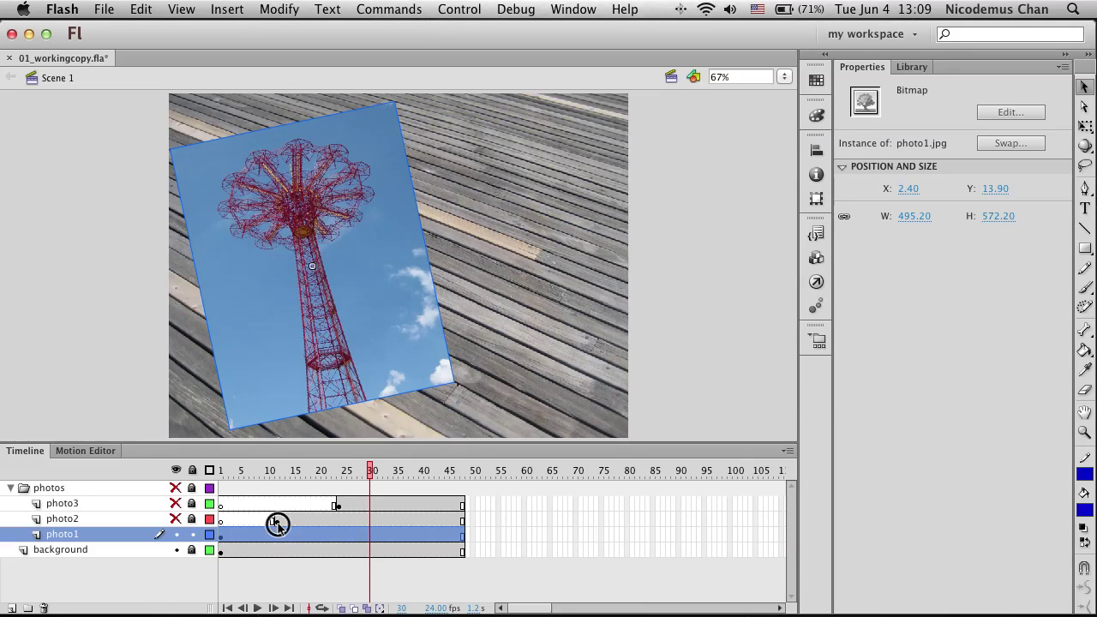
pyautogui.click(176, 520)
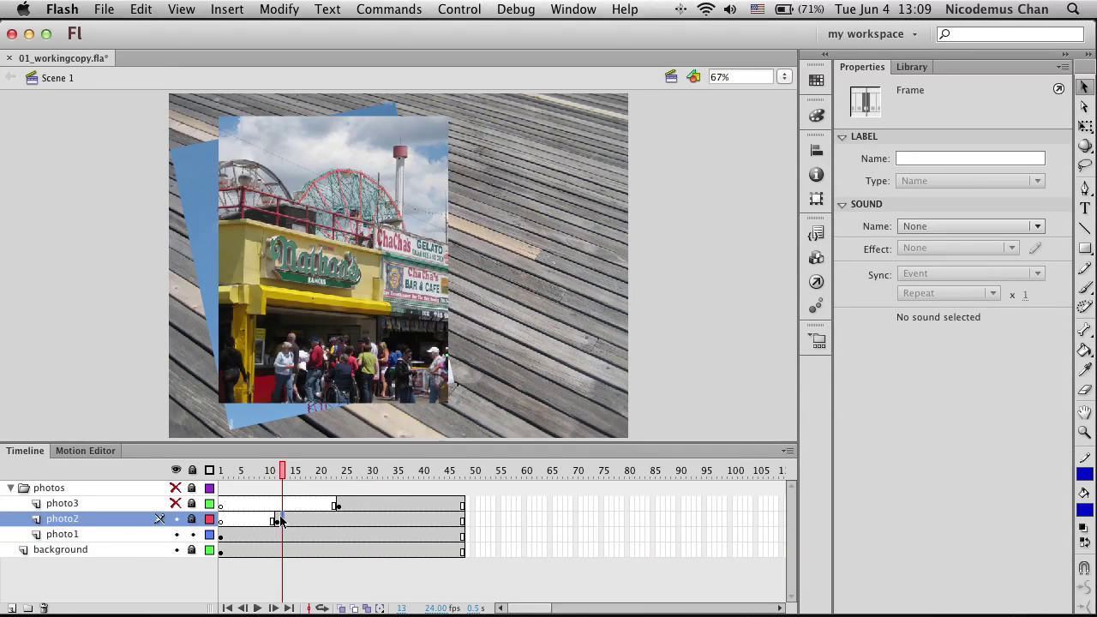
pyautogui.click(274, 520)
pyautogui.click(276, 520)
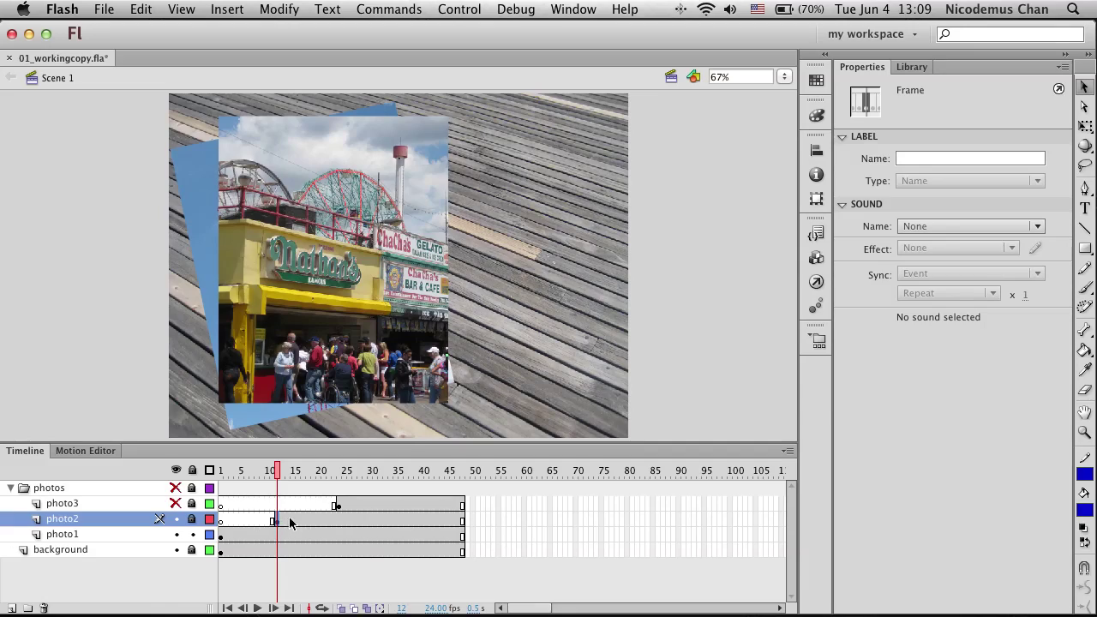
pyautogui.click(306, 319)
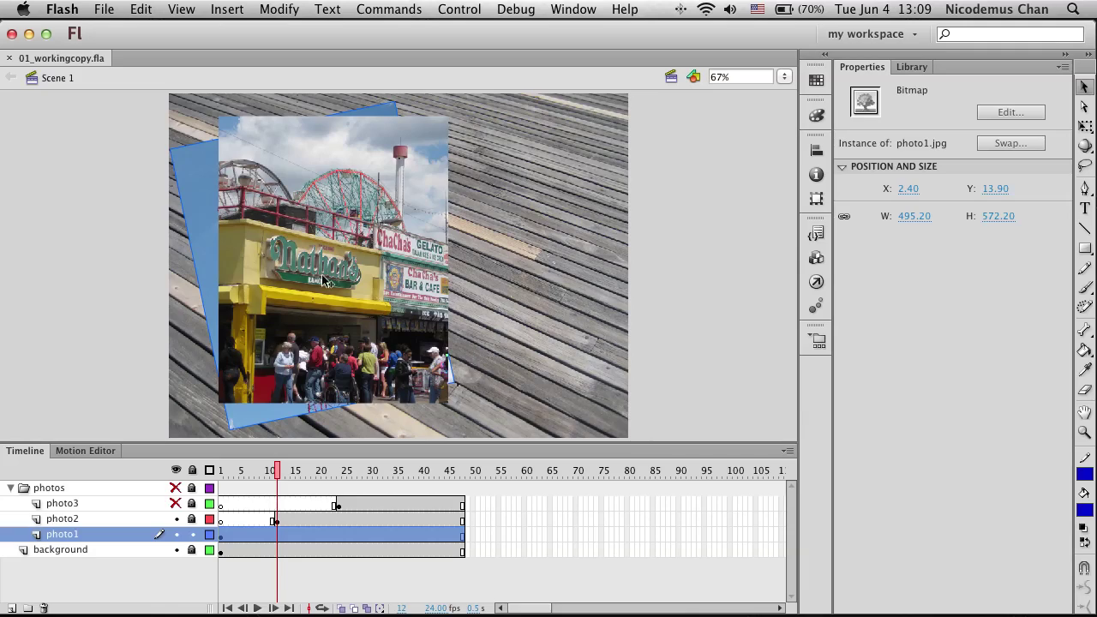
# Step: Lock the photo1 layer, unlock photo2 while keeping photo3 hidden, and select the photo2 image at frame 12
pyautogui.click(176, 488)
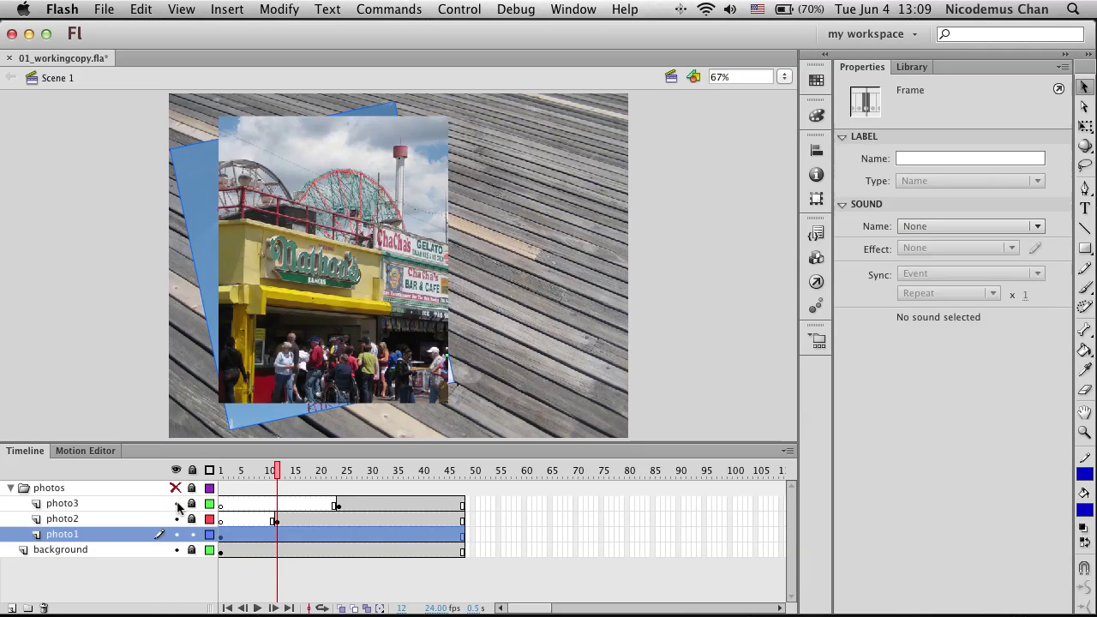
pyautogui.click(176, 518)
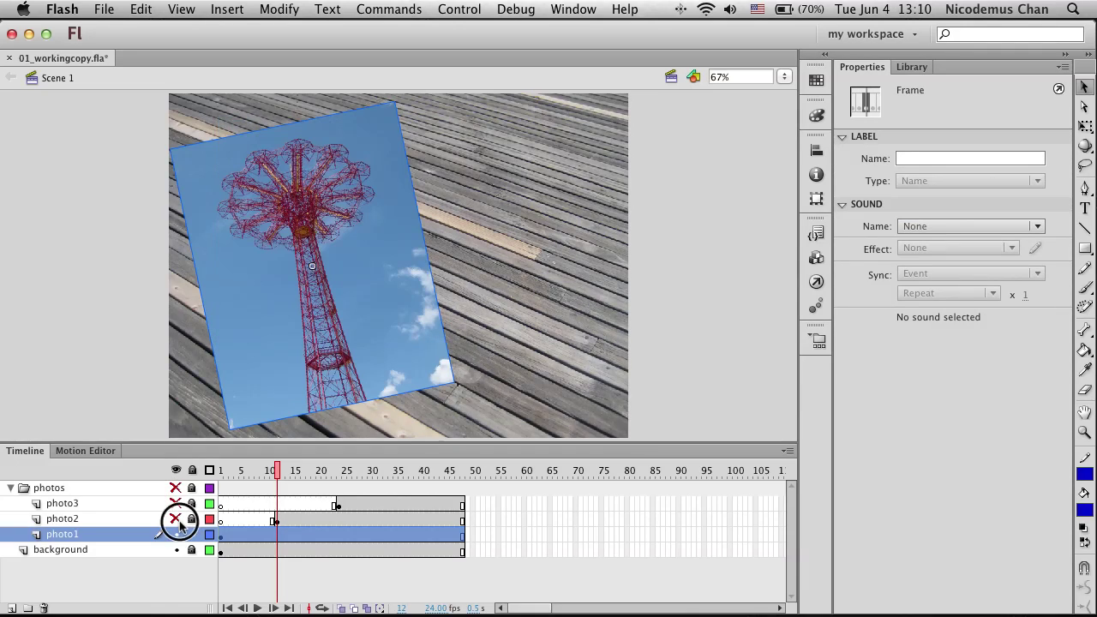
pyautogui.click(176, 518)
pyautogui.click(192, 534)
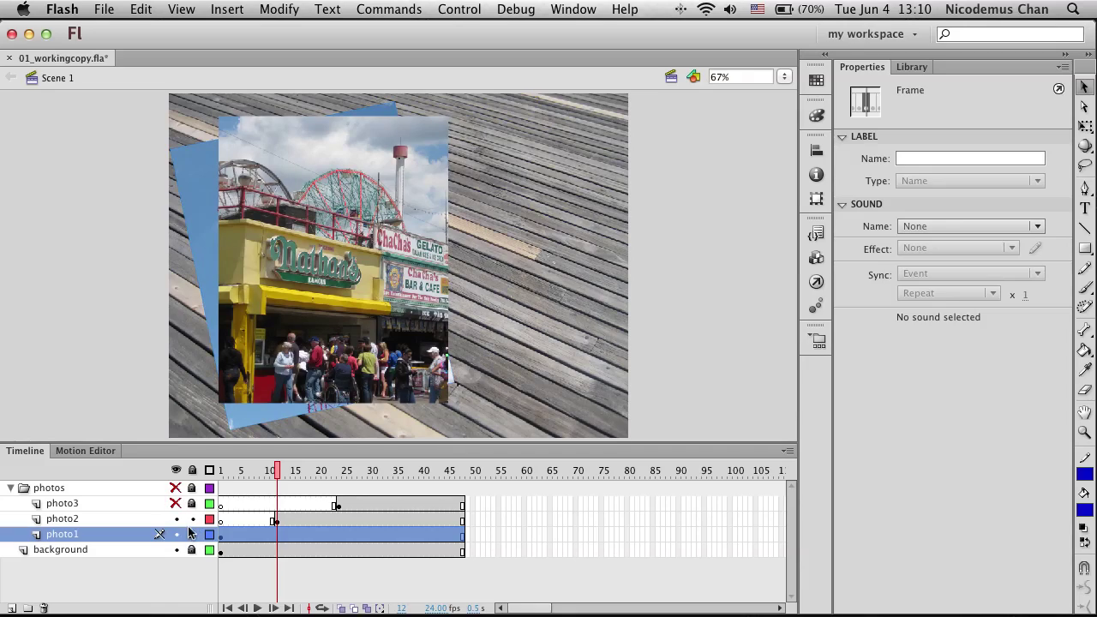
pyautogui.click(276, 520)
pyautogui.click(341, 328)
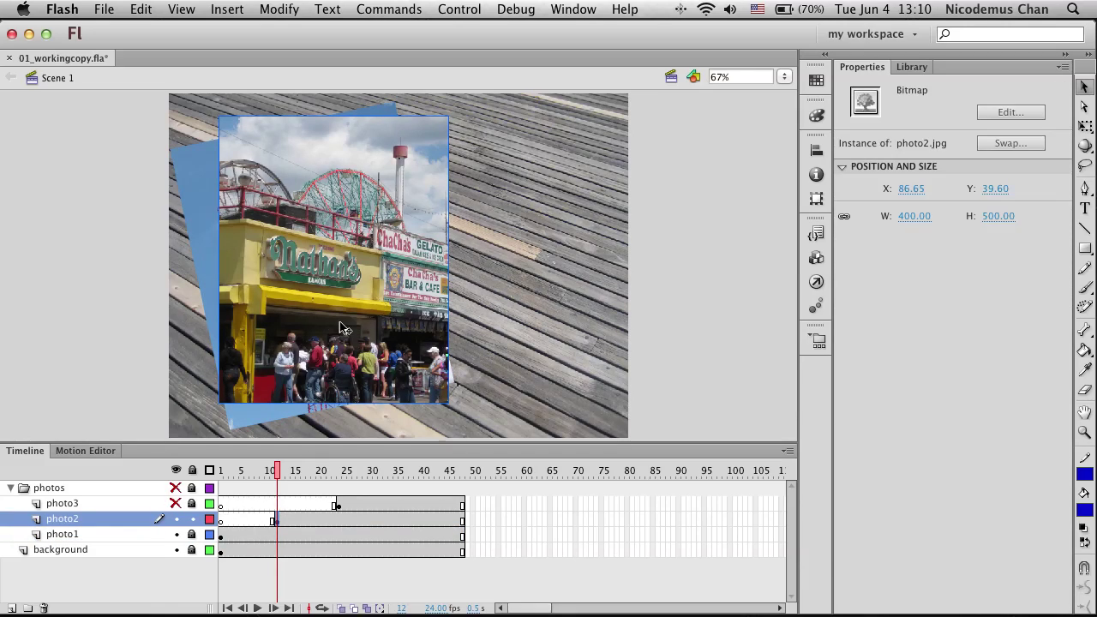
# Step: Set the photo2 image's position to X 50, Y 50
pyautogui.click(910, 188)
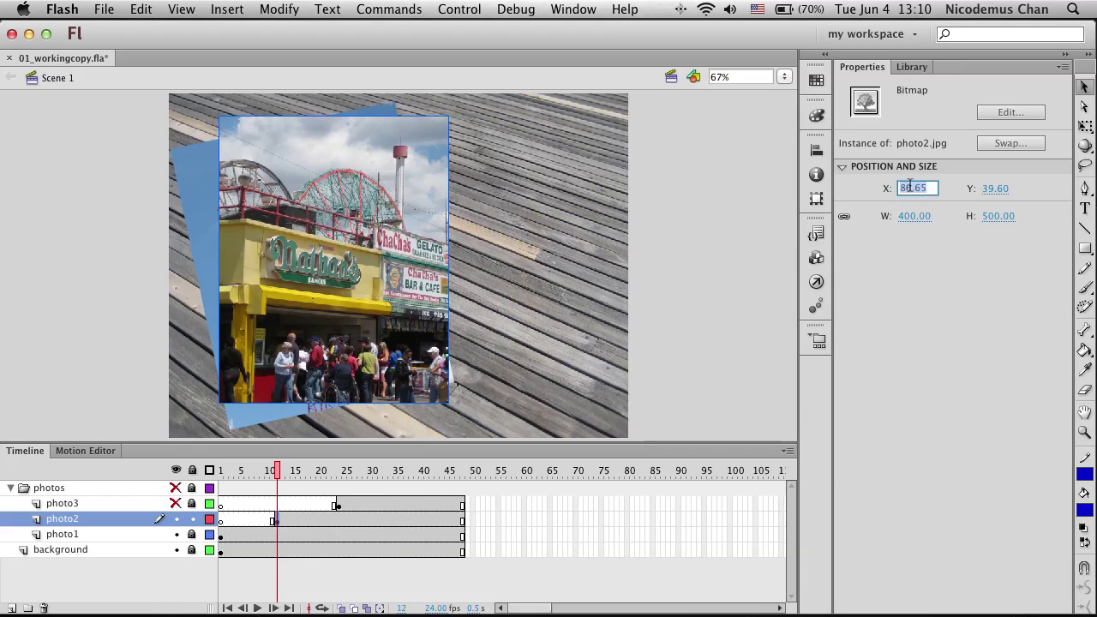
pyautogui.press('Return')
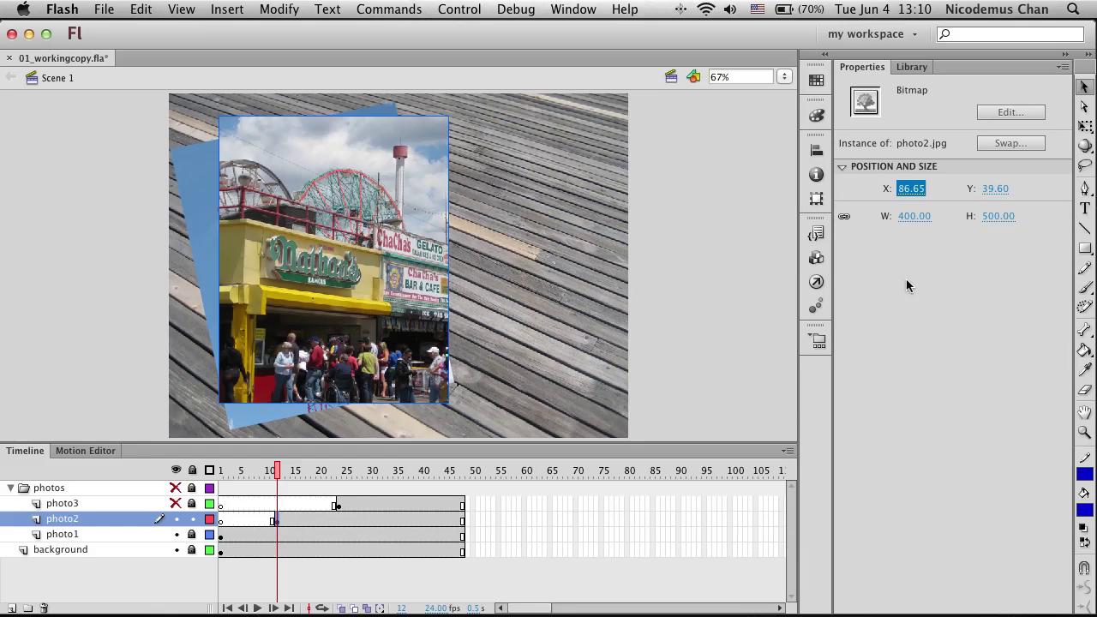
pyautogui.click(904, 190)
pyautogui.write('50')
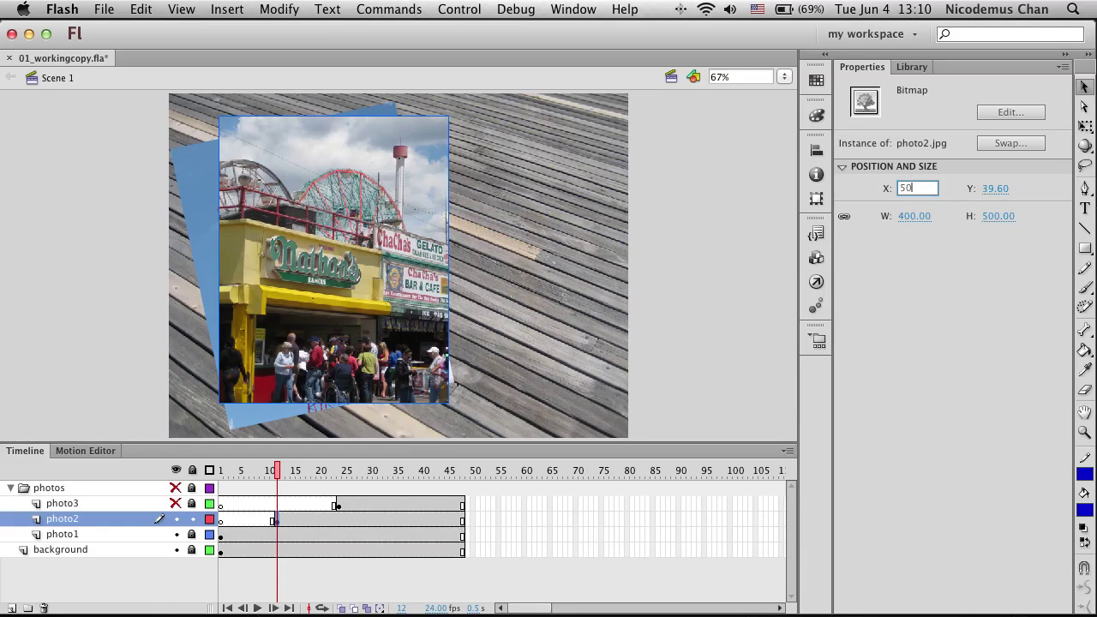
pyautogui.press('Tab')
pyautogui.write('50')
pyautogui.press('Return')
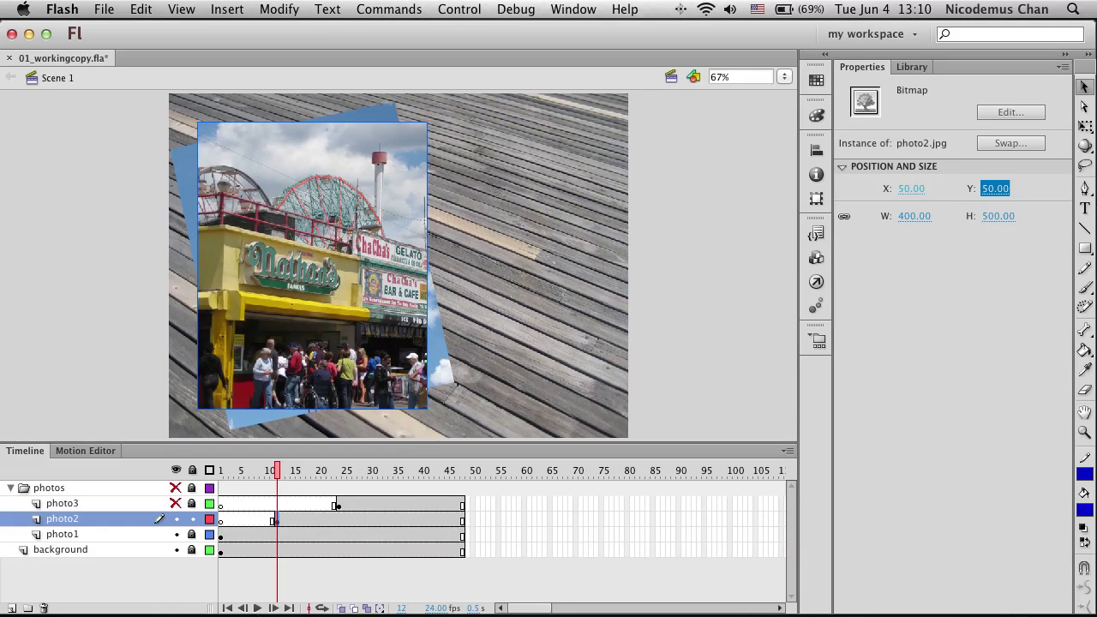
# Step: Rotate the photo2 image by 6 degrees with Transform and close the transform settings
pyautogui.click(573, 9)
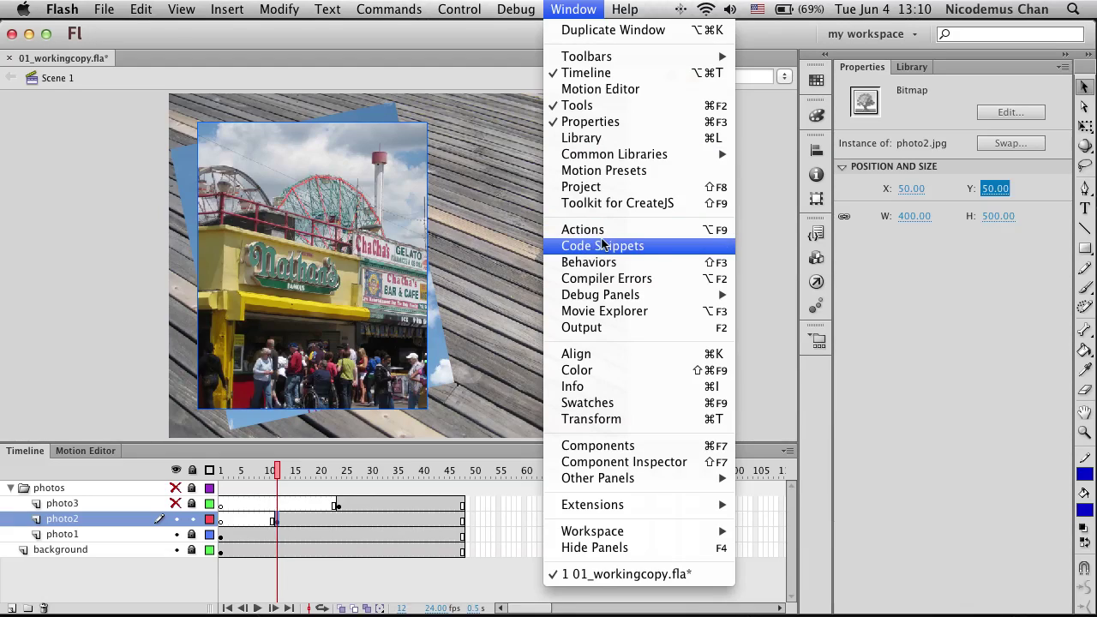
pyautogui.click(598, 417)
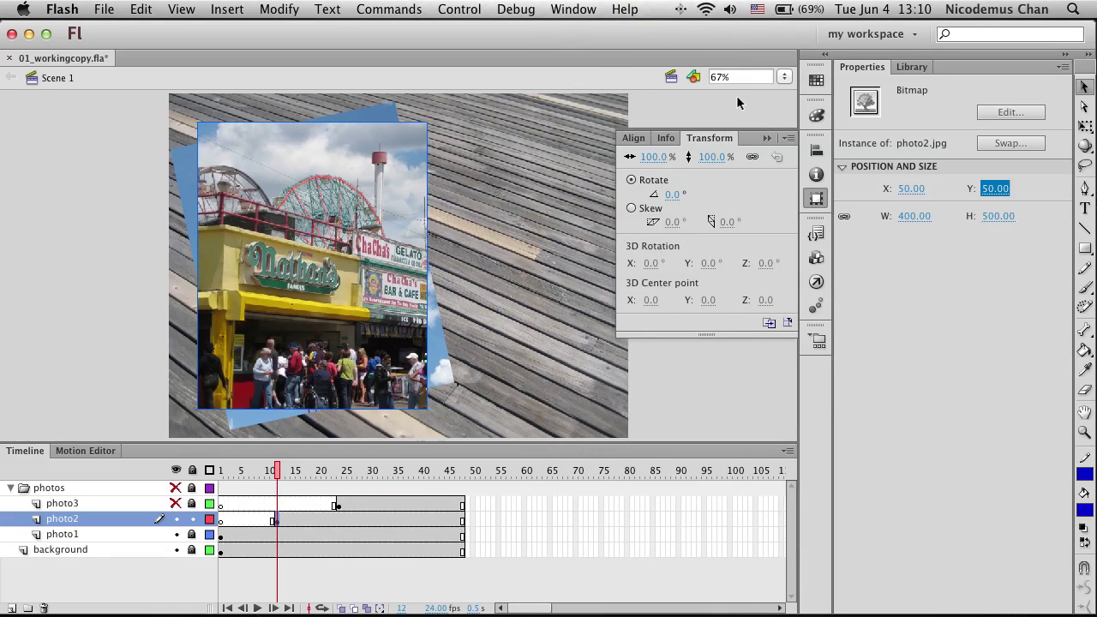
pyautogui.click(672, 194)
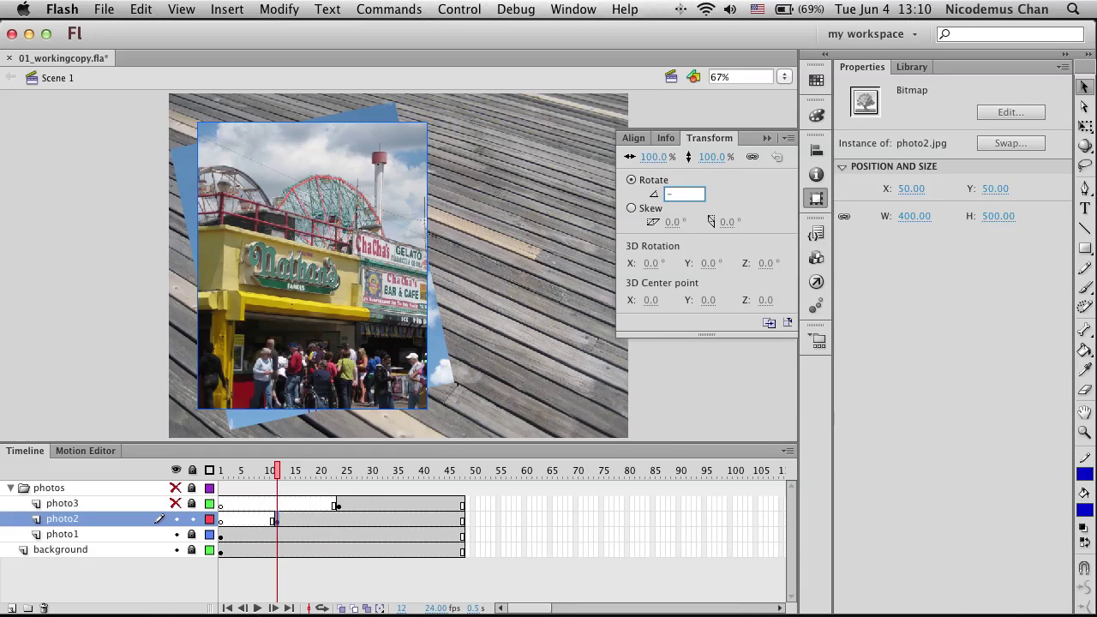
pyautogui.write('6')
pyautogui.press('Return')
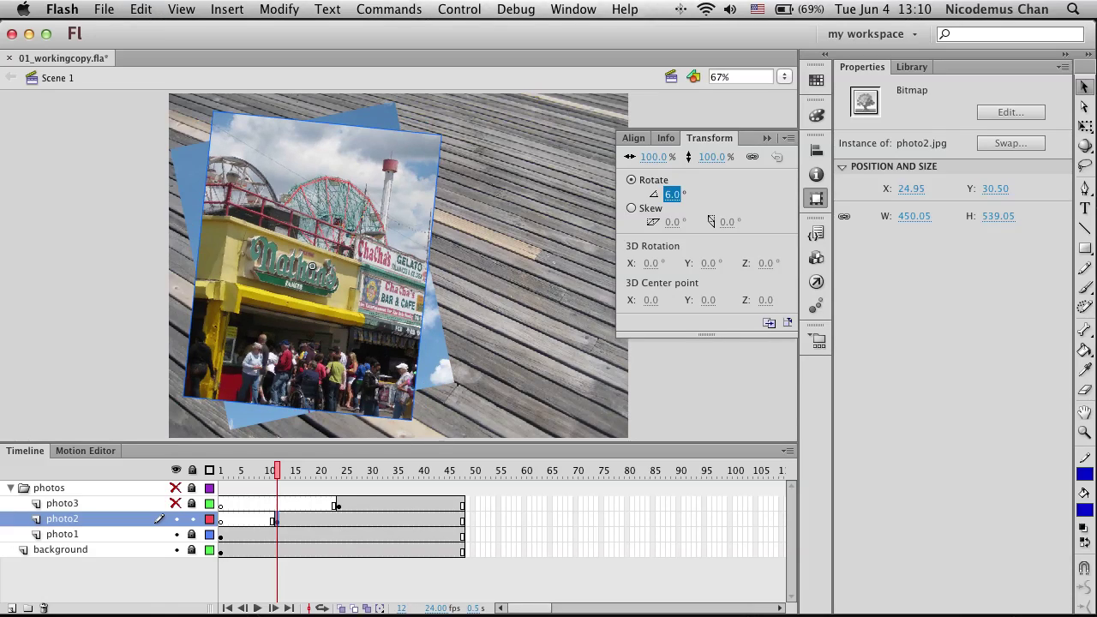
pyautogui.click(816, 198)
pyautogui.click(570, 9)
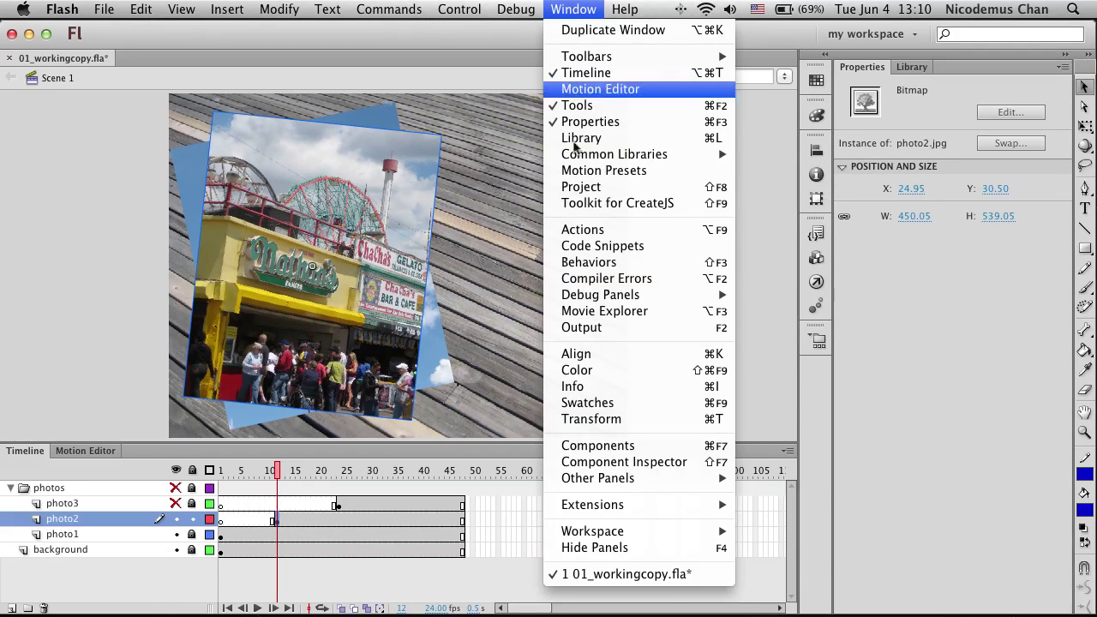
pyautogui.moveTo(553, 159)
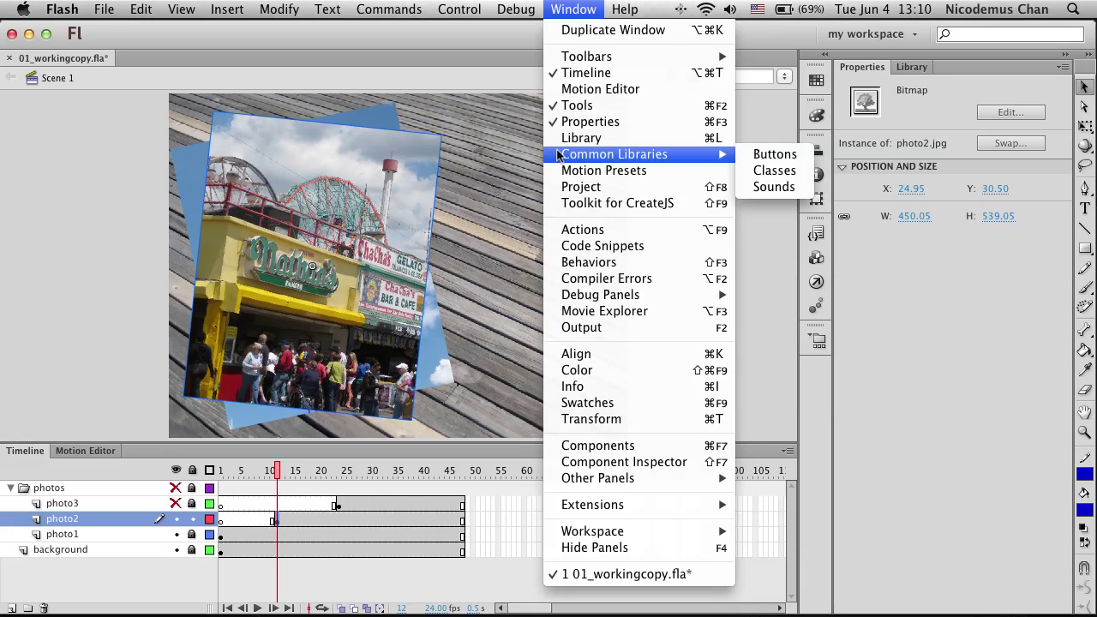
pyautogui.click(902, 319)
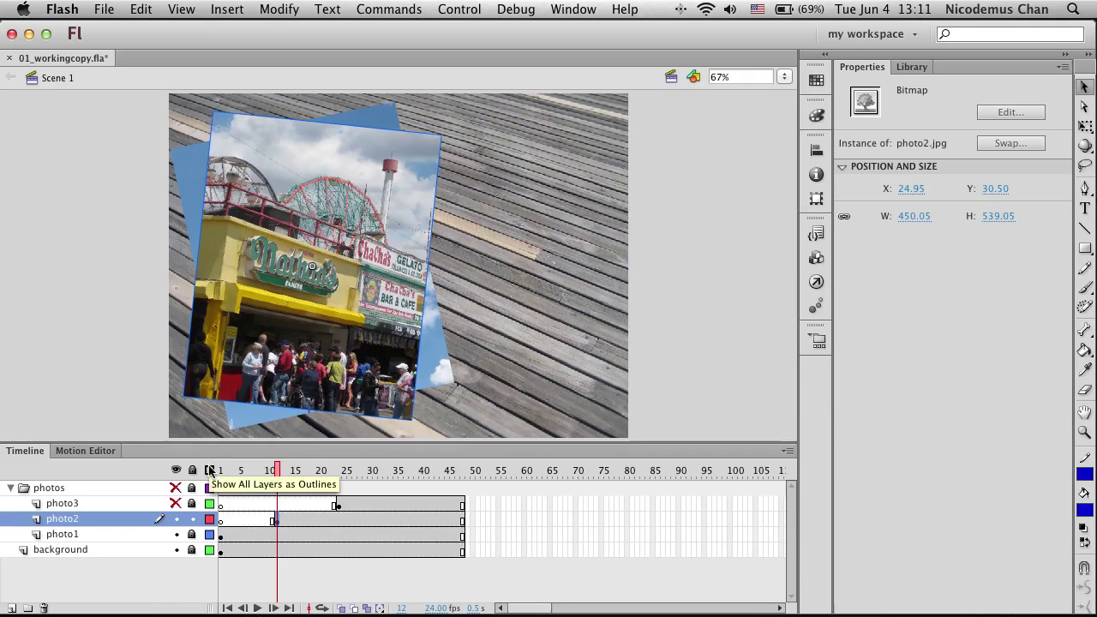
# Step: Select the photo3 layer's keyframe at frame 24
pyautogui.click(338, 506)
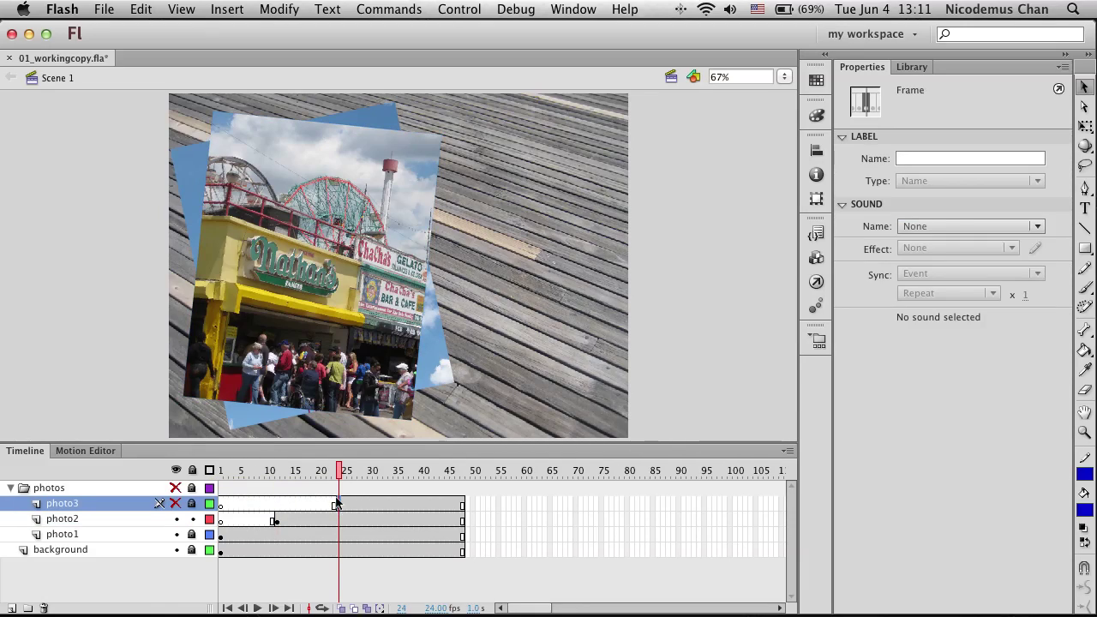
pyautogui.click(306, 279)
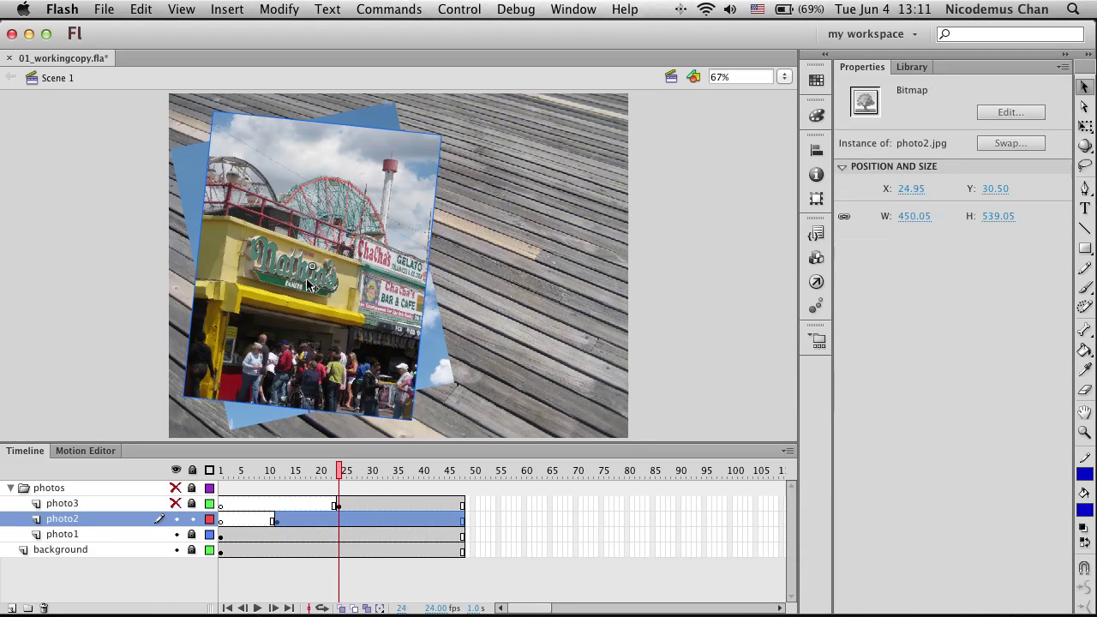
pyautogui.click(338, 506)
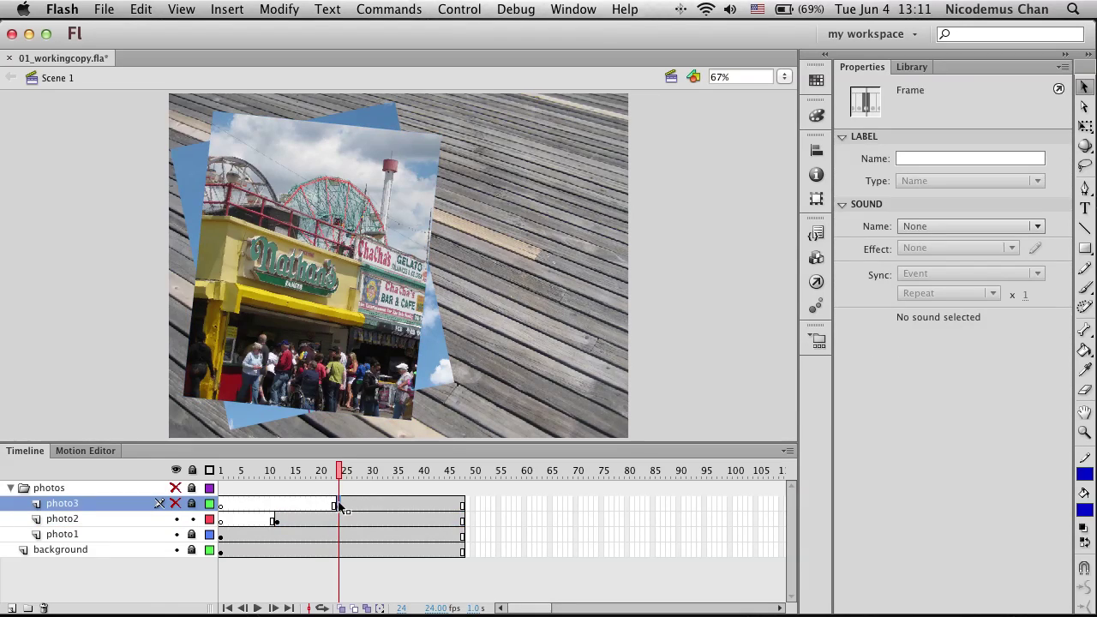
pyautogui.click(339, 505)
pyautogui.click(338, 504)
pyautogui.click(339, 505)
pyautogui.click(340, 506)
pyautogui.click(339, 506)
# Step: Unlock the photo3 layer, lock photo2, and try to place photo3.jpg from the library on the stage
pyautogui.click(914, 68)
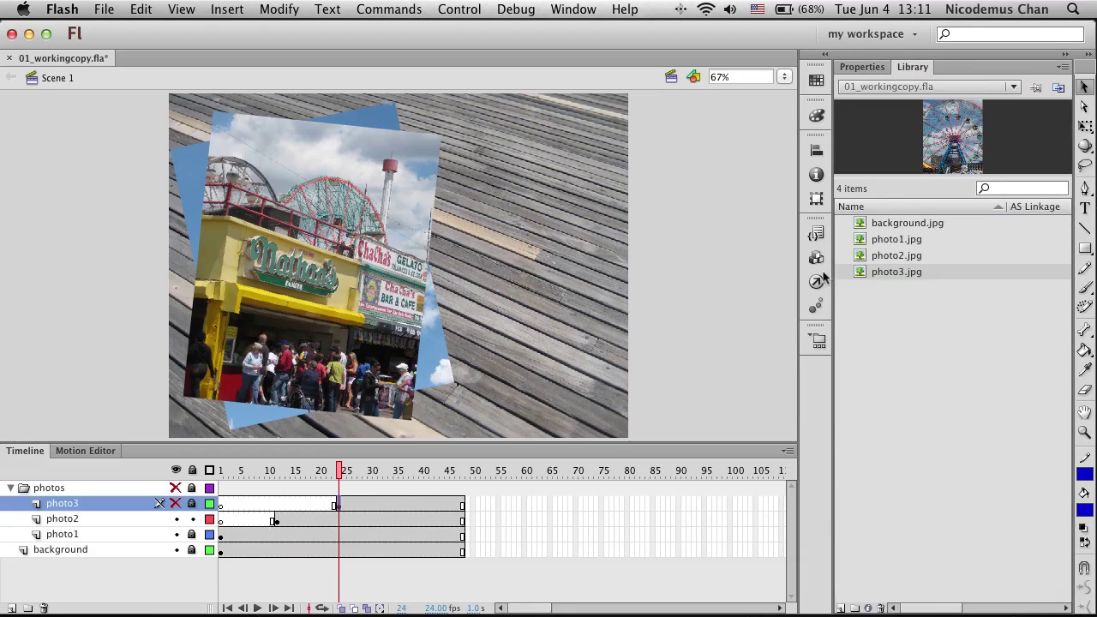
pyautogui.moveTo(863, 273); pyautogui.dragTo(292, 262)
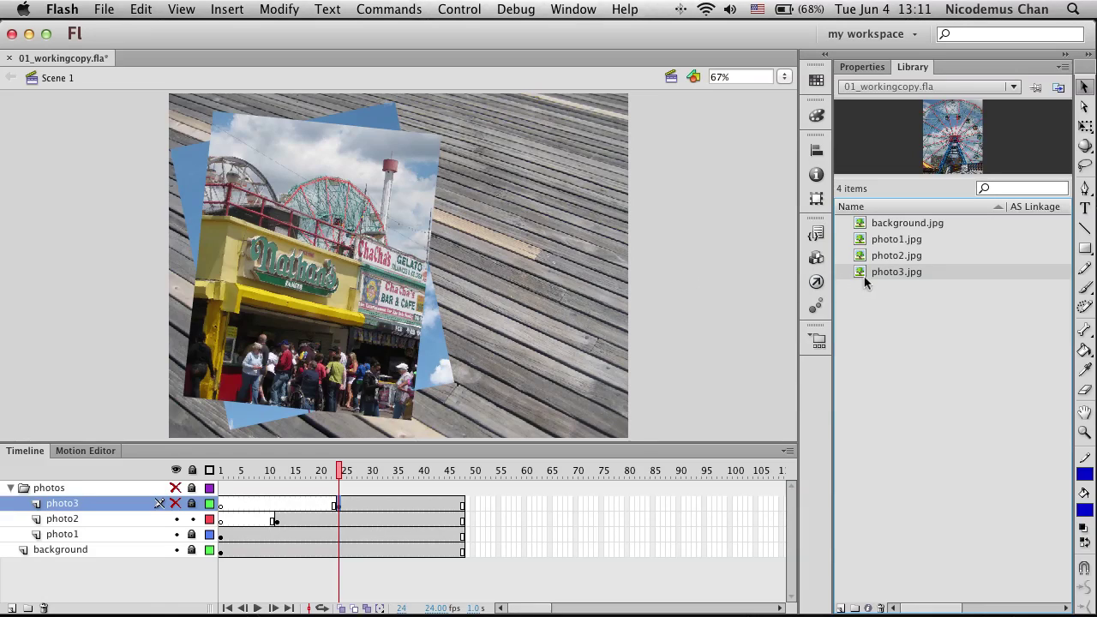
pyautogui.moveTo(862, 271); pyautogui.dragTo(379, 257)
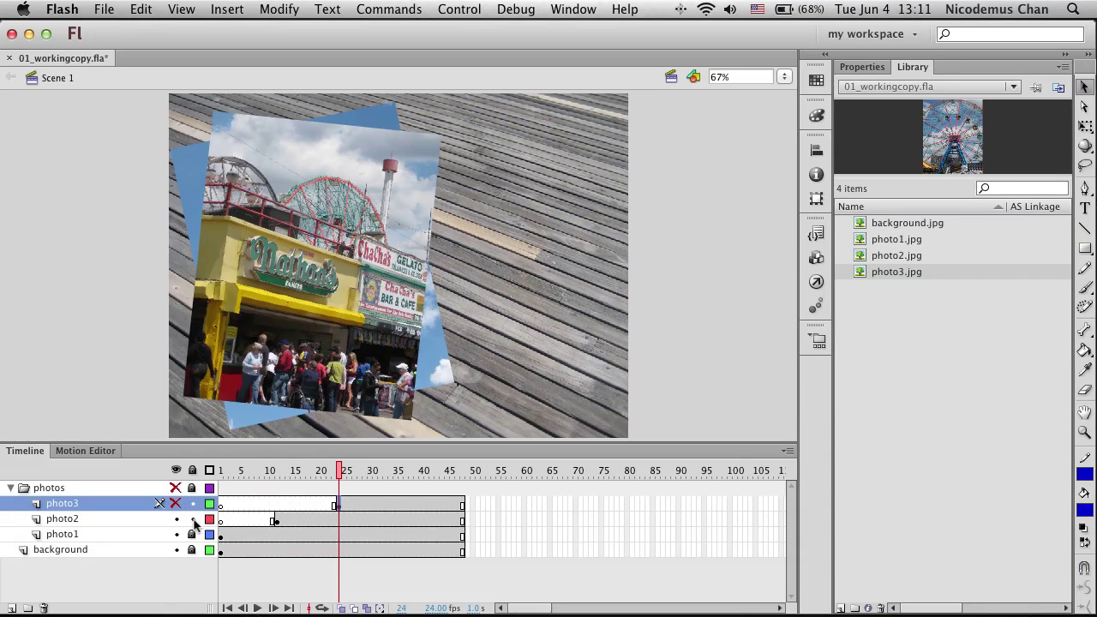
pyautogui.moveTo(861, 271); pyautogui.dragTo(370, 269)
pyautogui.moveTo(863, 275); pyautogui.dragTo(482, 250)
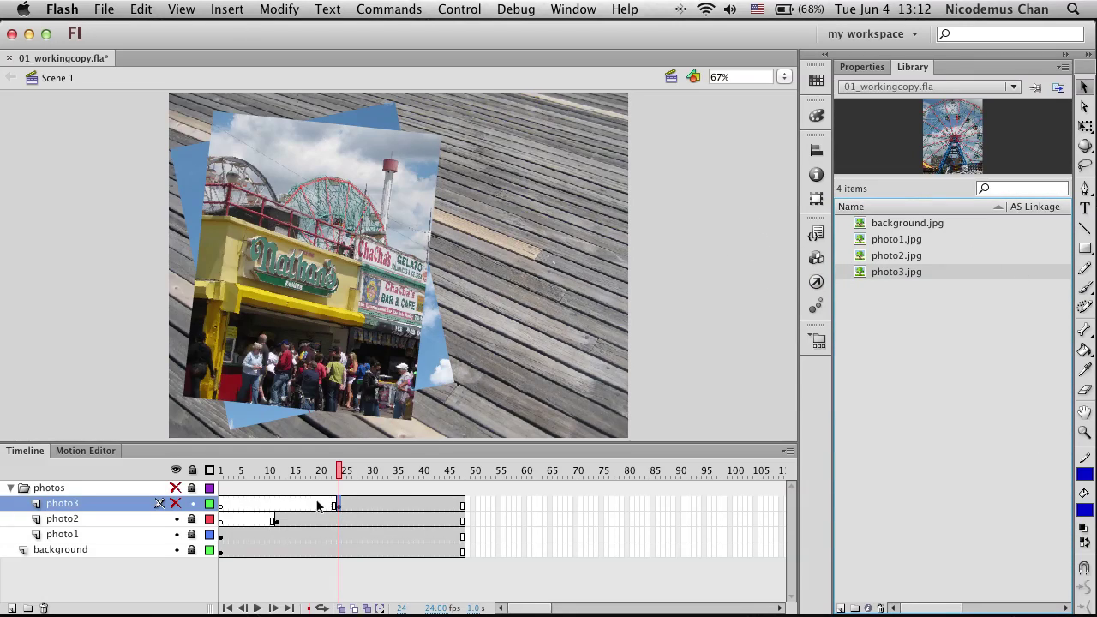
# Step: Show the photo3 layer, move its Ferris wheel photo over the other photos at about X 118, Y 41, and bring up its properties
pyautogui.click(175, 504)
pyautogui.moveTo(311, 363); pyautogui.dragTo(589, 339)
pyautogui.moveTo(601, 289)
pyautogui.mouseDown()
pyautogui.moveTo(473, 301)
pyautogui.moveTo(605, 301)
pyautogui.mouseUp()
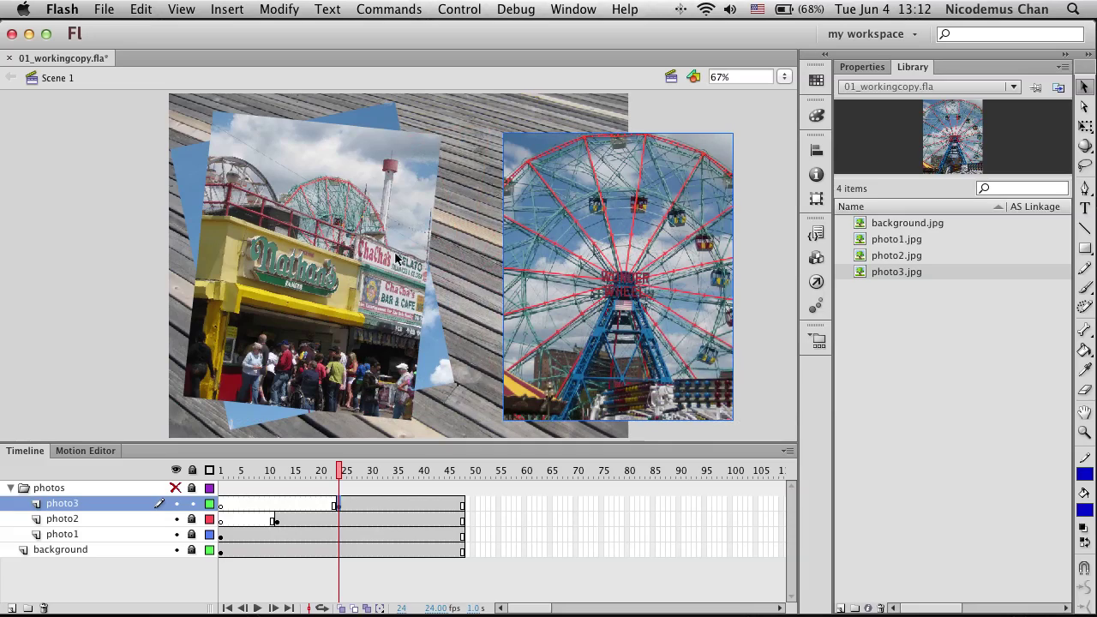
pyautogui.moveTo(487, 276); pyautogui.dragTo(358, 271)
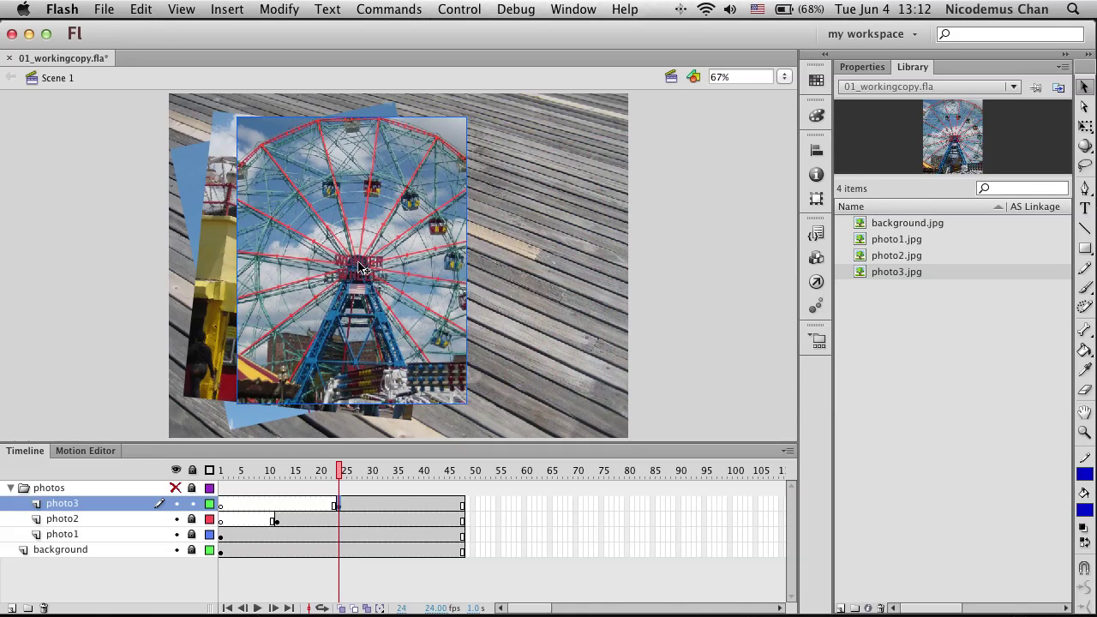
pyautogui.click(862, 67)
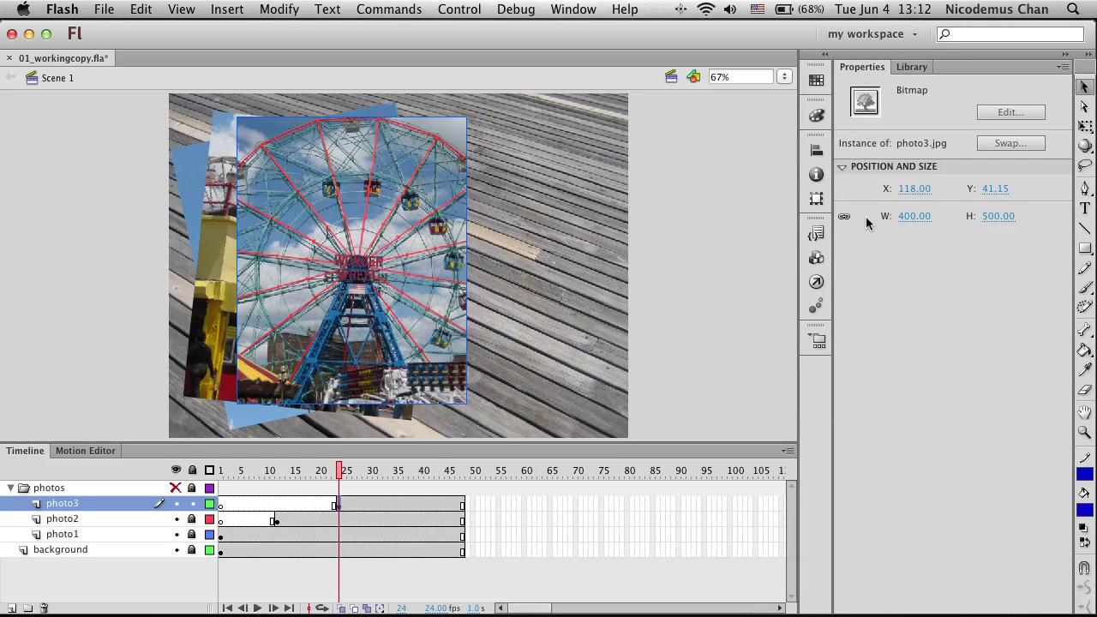
# Step: Position the Ferris wheel photo at X 120 and Y 55
pyautogui.click(914, 188)
pyautogui.write('120')
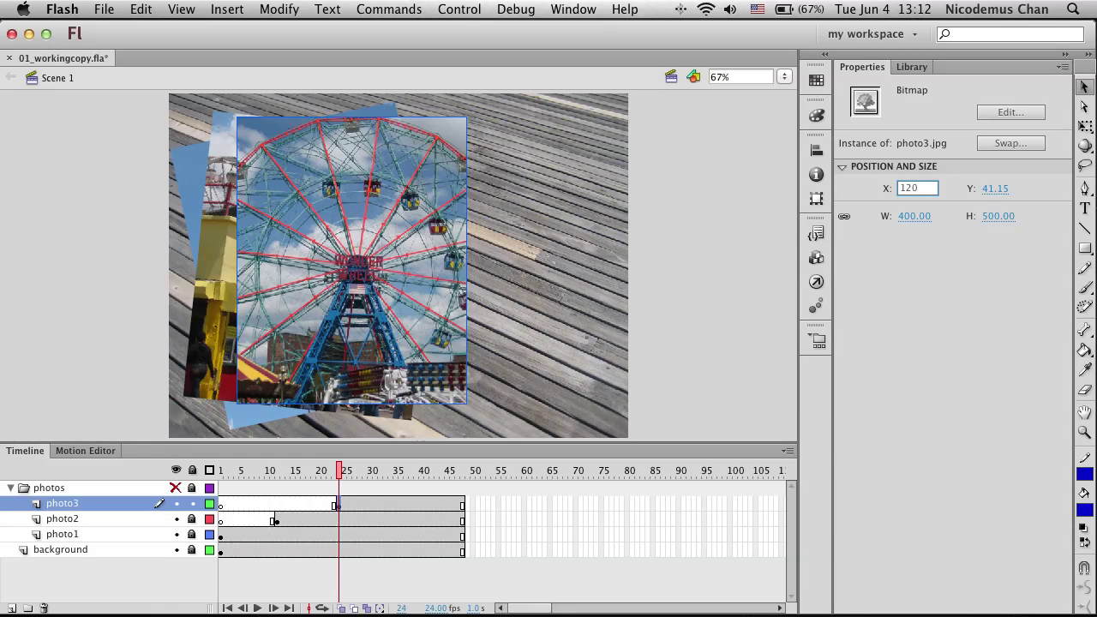
pyautogui.press('Tab')
pyautogui.write('5')
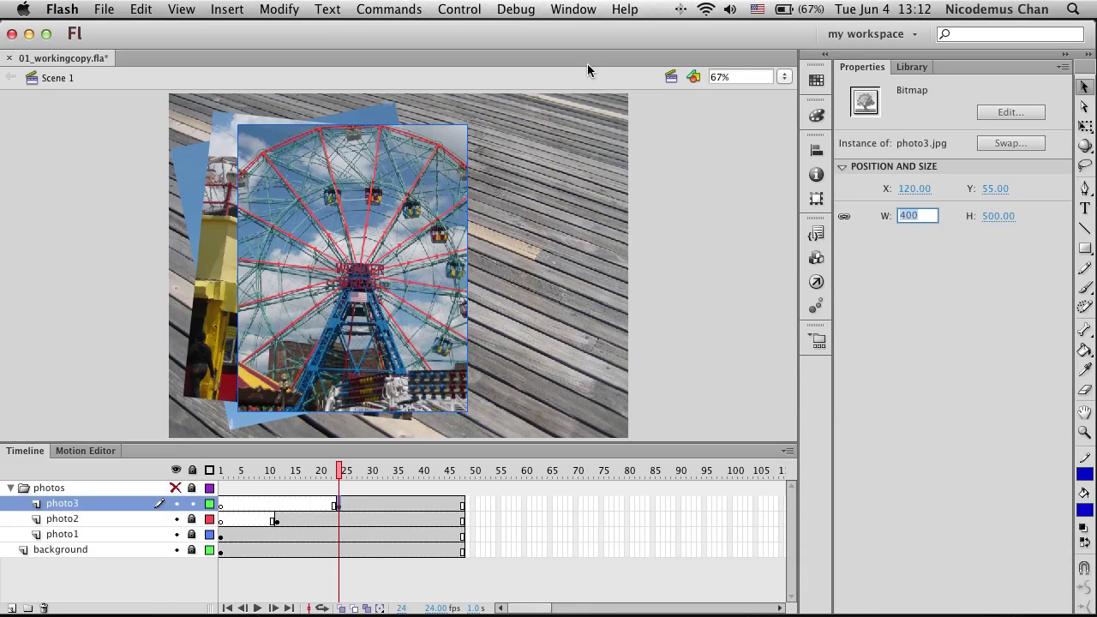
# Step: Rotate the Ferris wheel photo by -2 degrees with Transform and close the transform settings
pyautogui.click(566, 10)
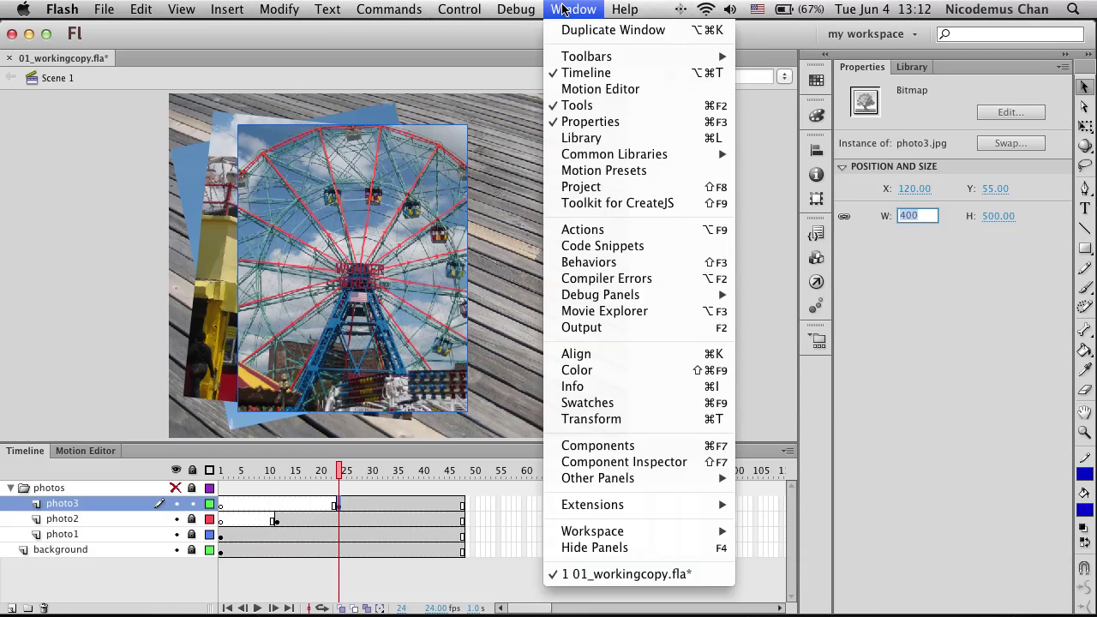
pyautogui.click(595, 419)
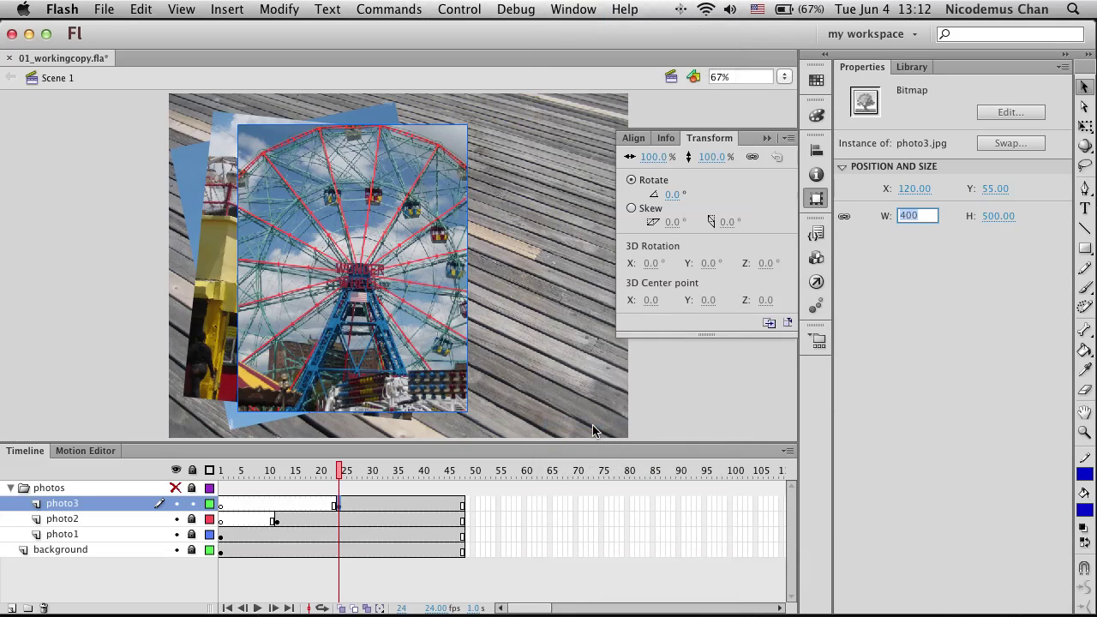
pyautogui.click(670, 195)
pyautogui.write('-2')
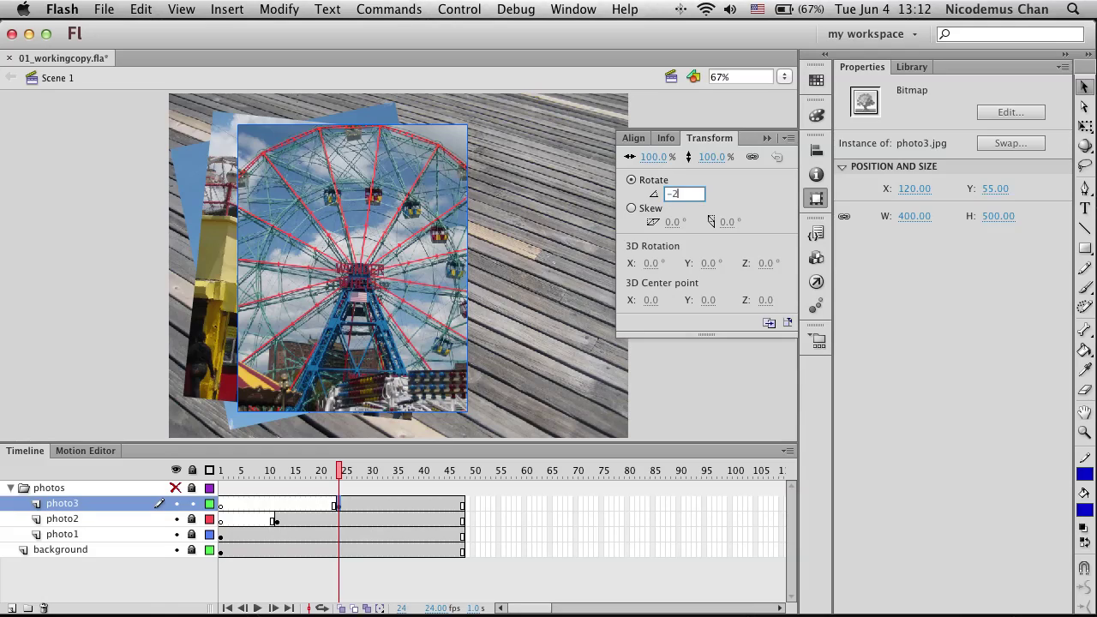
pyautogui.press('Return')
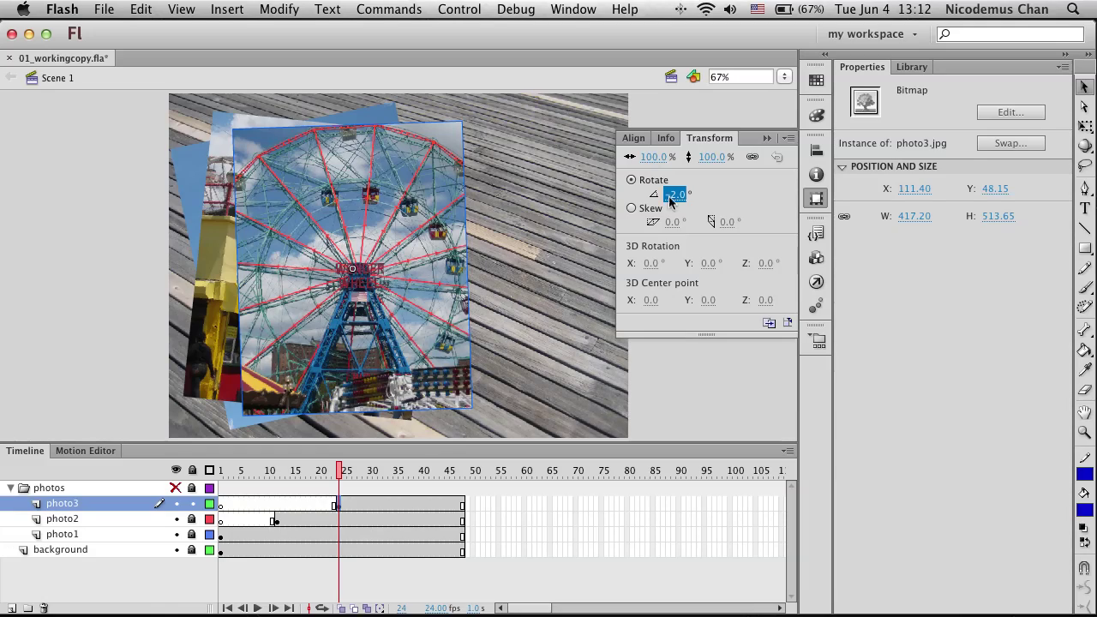
pyautogui.click(816, 198)
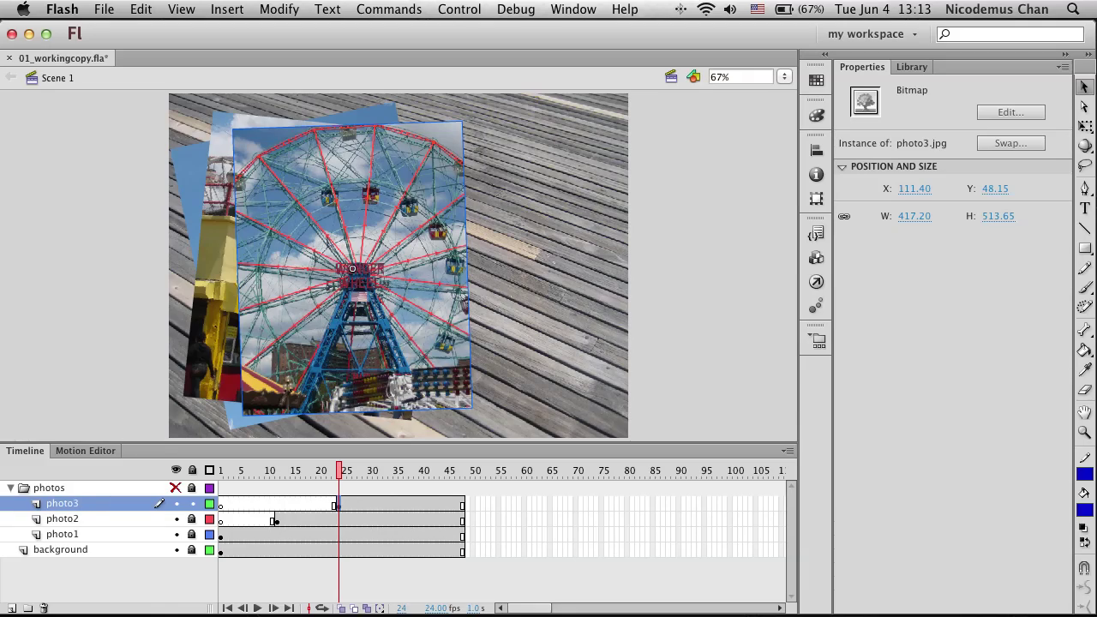
# Step: Add a new layer above the photos folder and name it text
pyautogui.click(32, 487)
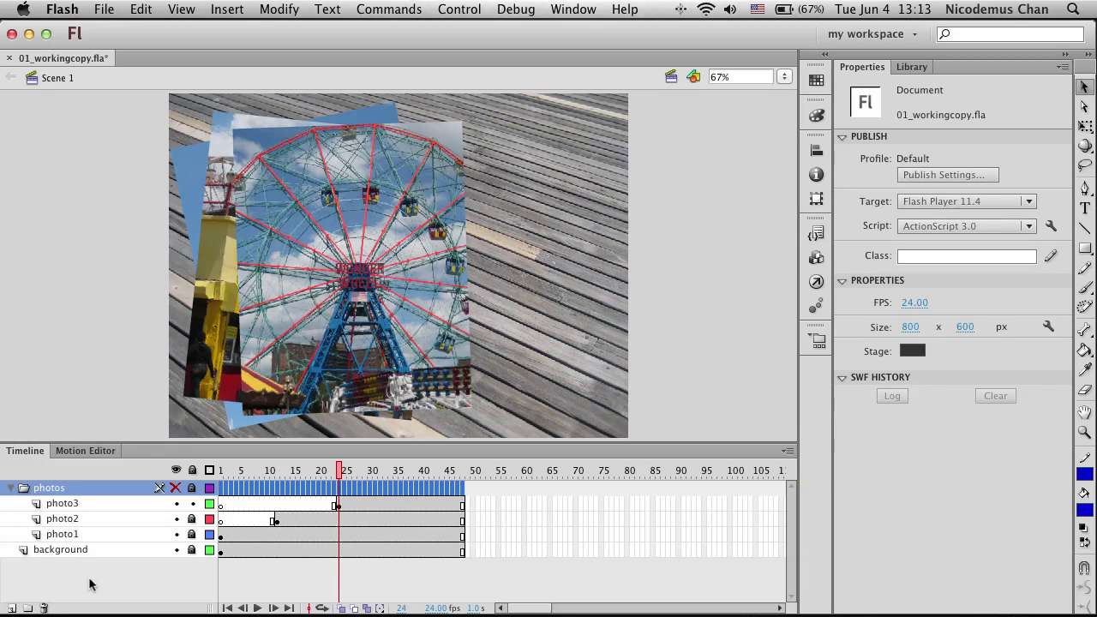
pyautogui.click(11, 608)
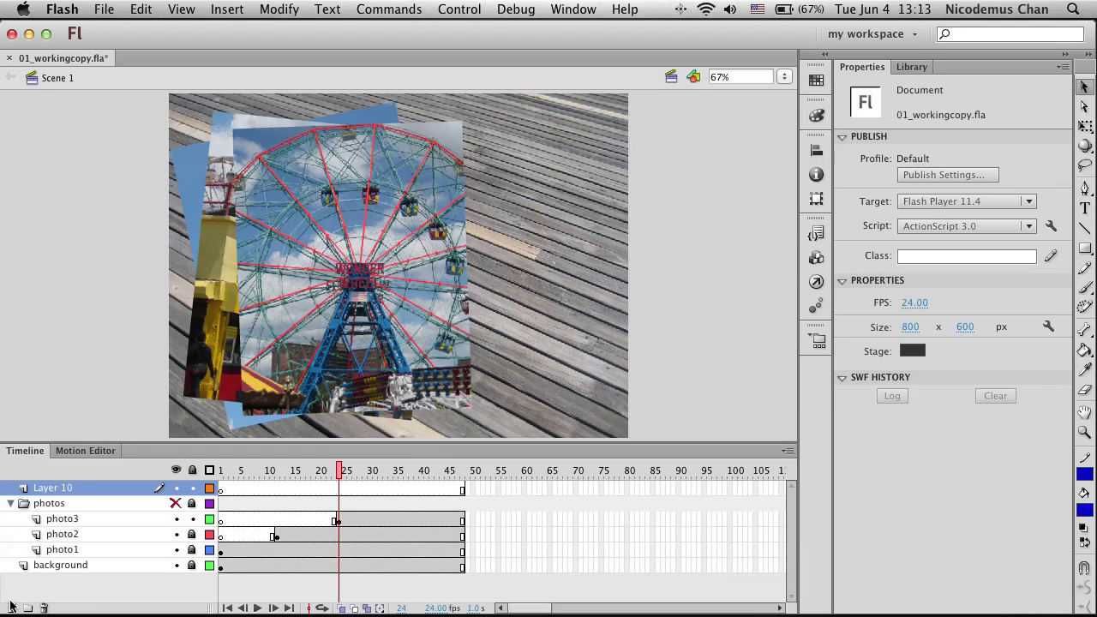
pyautogui.doubleClick(61, 489)
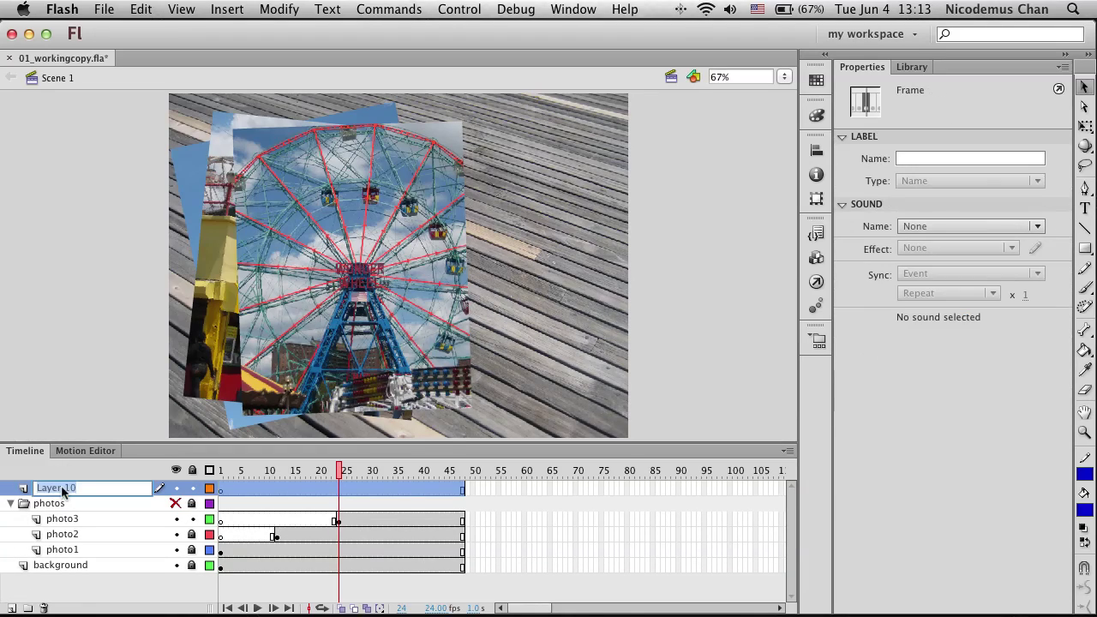
pyautogui.write('text')
pyautogui.press('Return')
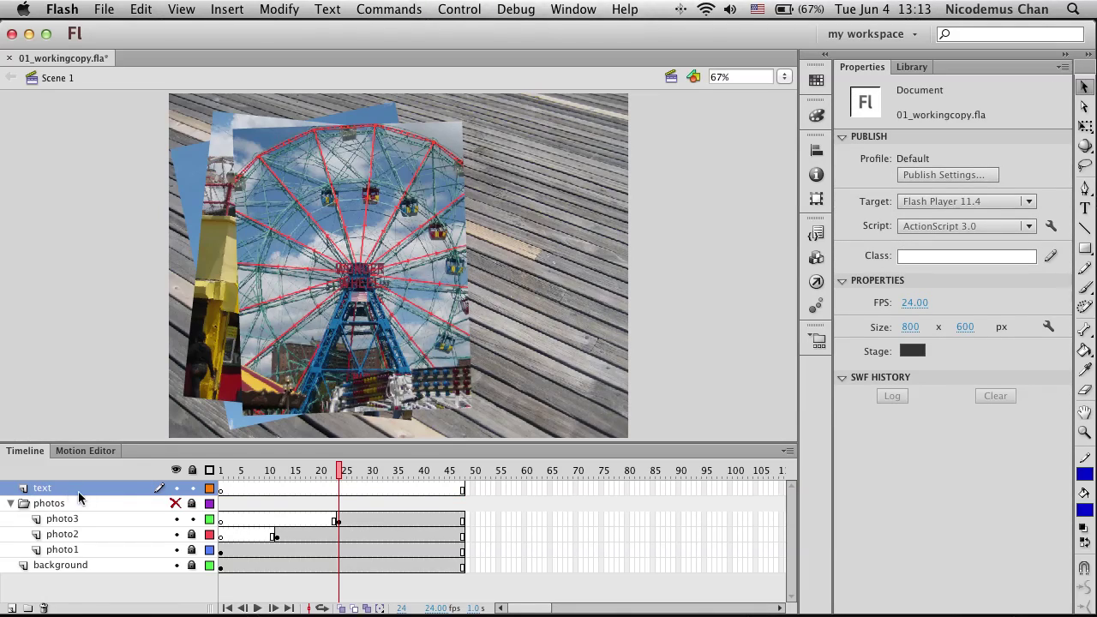
# Step: Move the playhead to frame 36 and insert a keyframe there on the text layer
pyautogui.click(335, 470)
pyautogui.moveTo(337, 471); pyautogui.dragTo(405, 474)
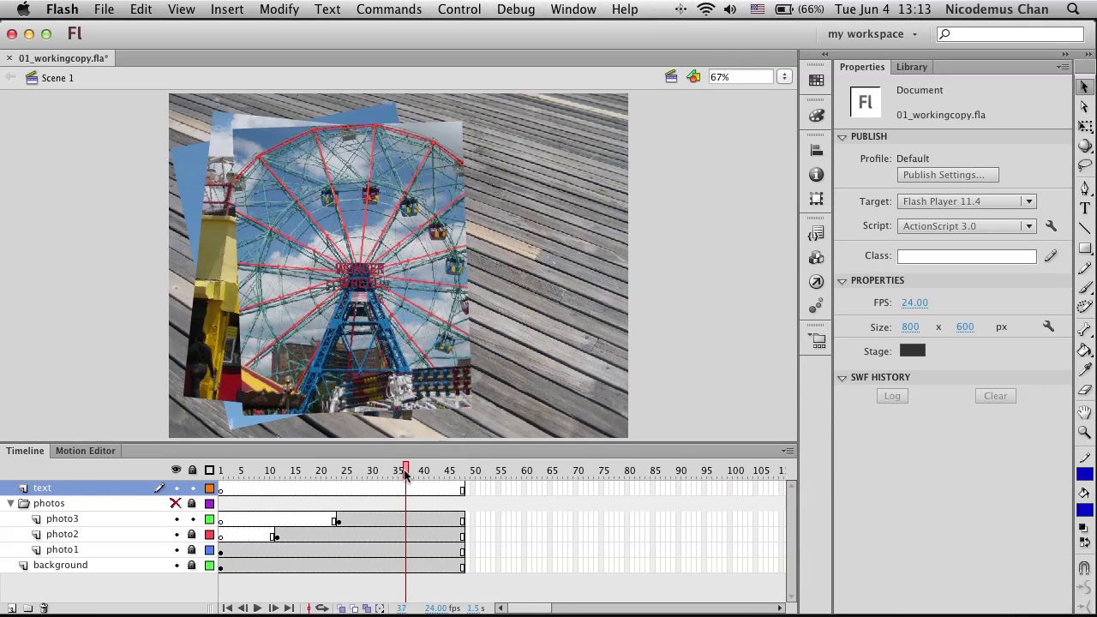
pyautogui.click(407, 474)
pyautogui.click(407, 473)
pyautogui.moveTo(406, 473); pyautogui.dragTo(403, 471)
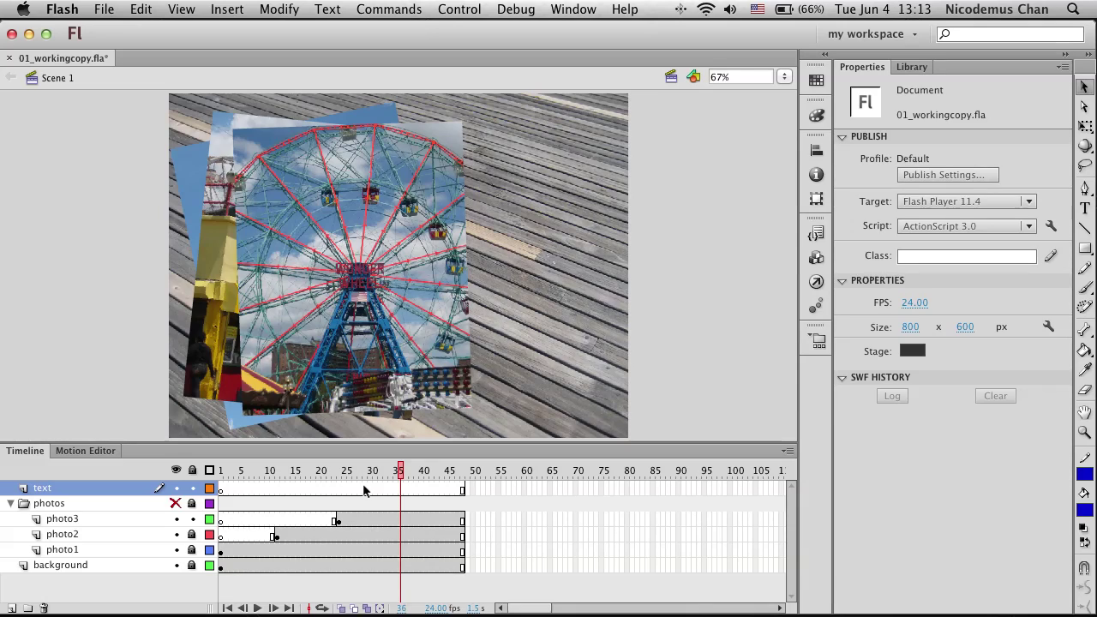
pyautogui.click(401, 488)
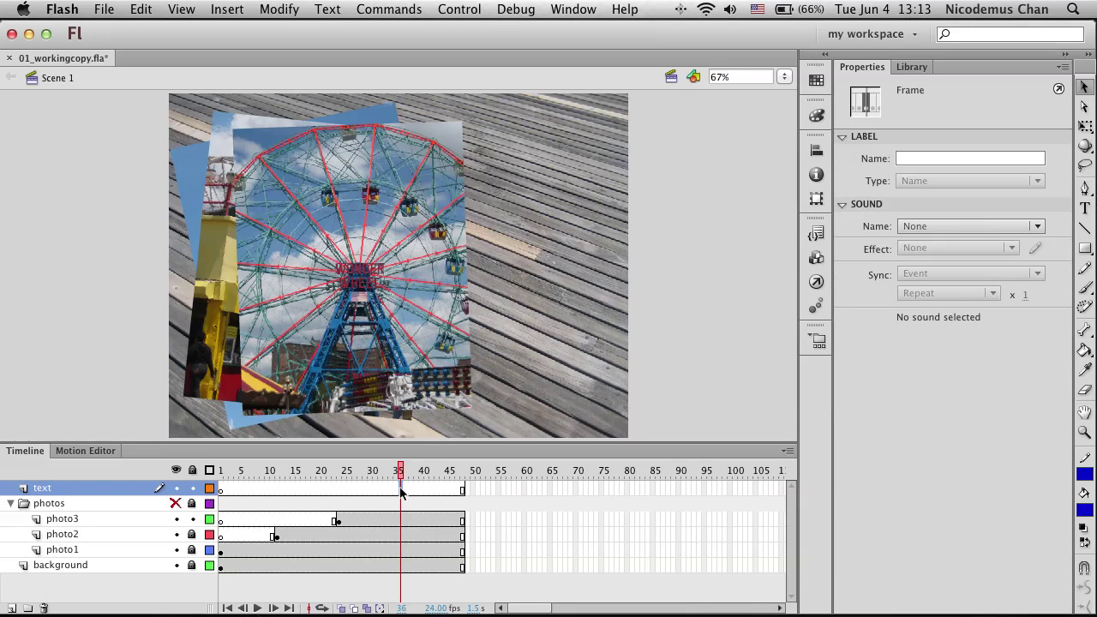
pyautogui.click(227, 10)
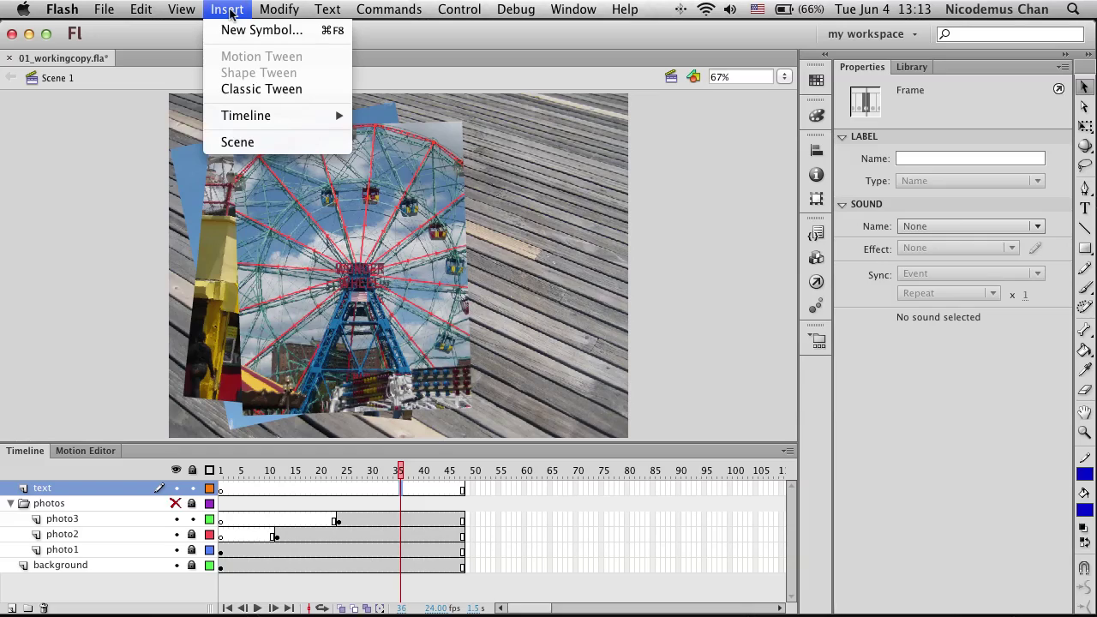
pyautogui.moveTo(249, 118)
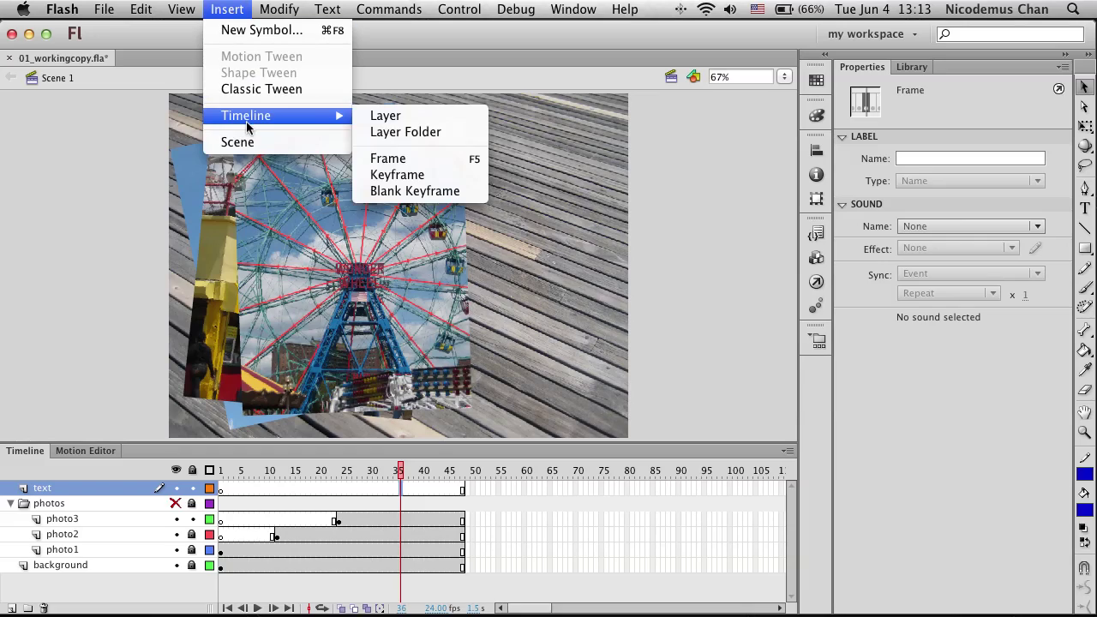
pyautogui.click(429, 174)
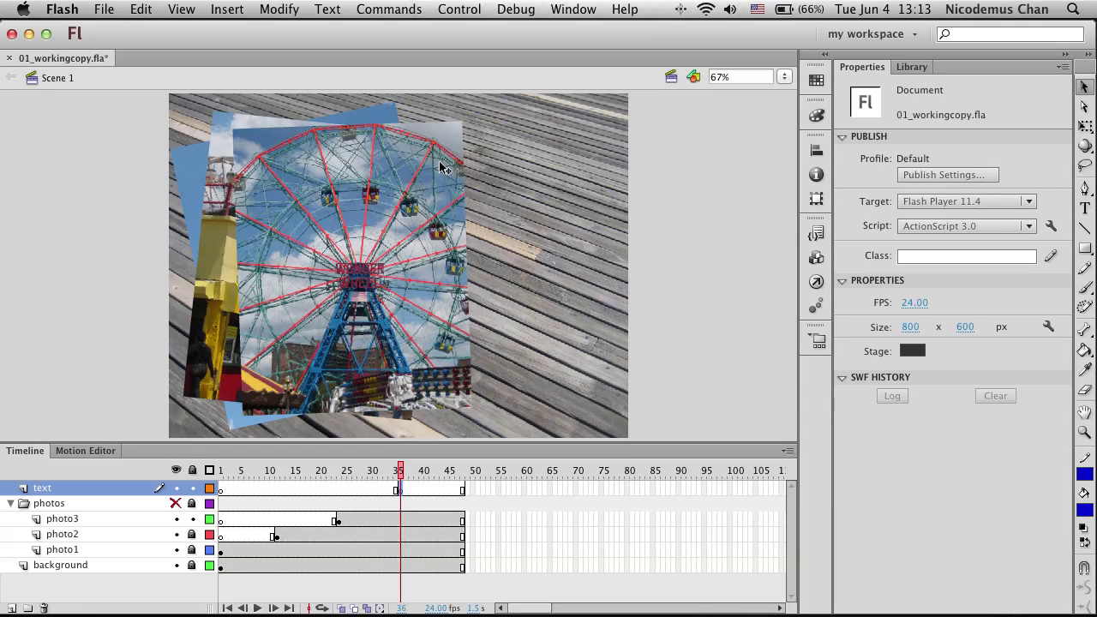
# Step: Set the Text tool to Classic Text, Static Text, with a pure bright blue text color
pyautogui.click(1084, 211)
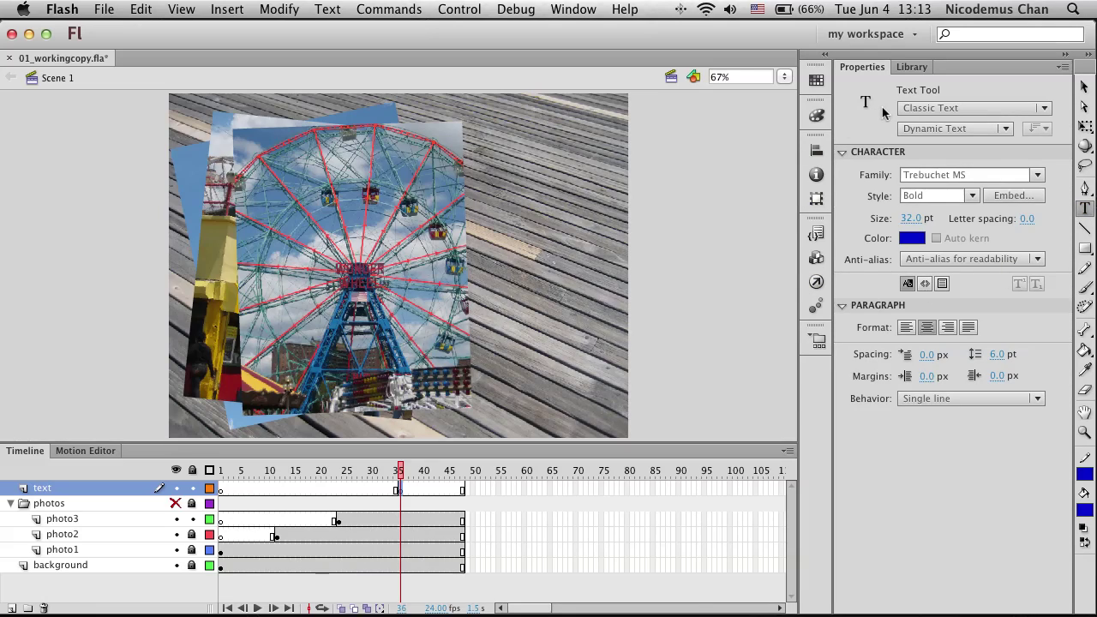
pyautogui.click(917, 129)
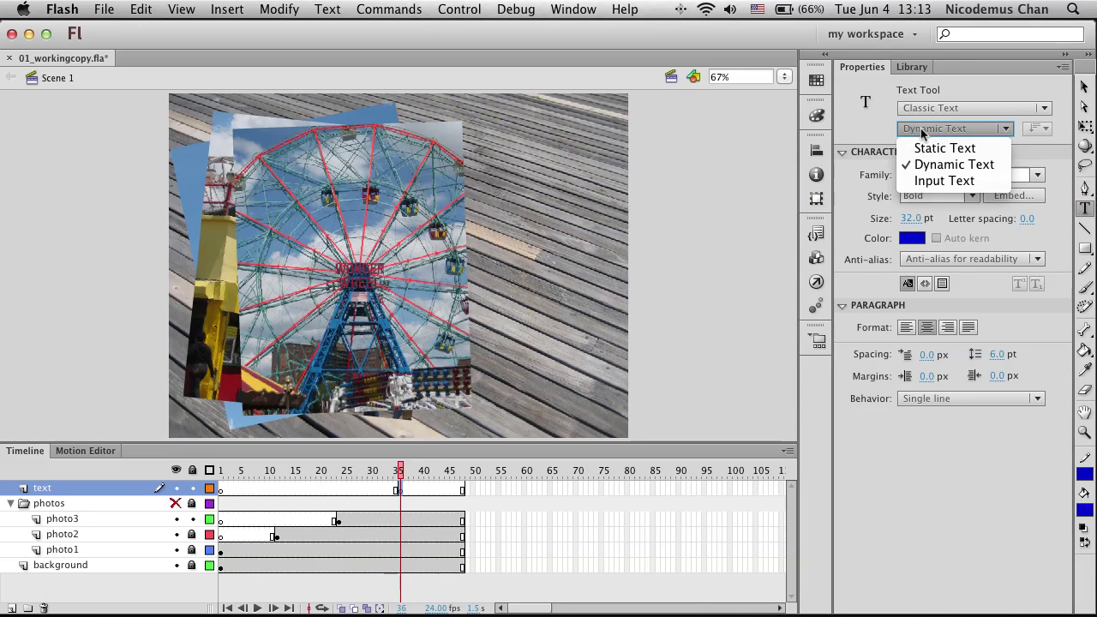
pyautogui.click(924, 146)
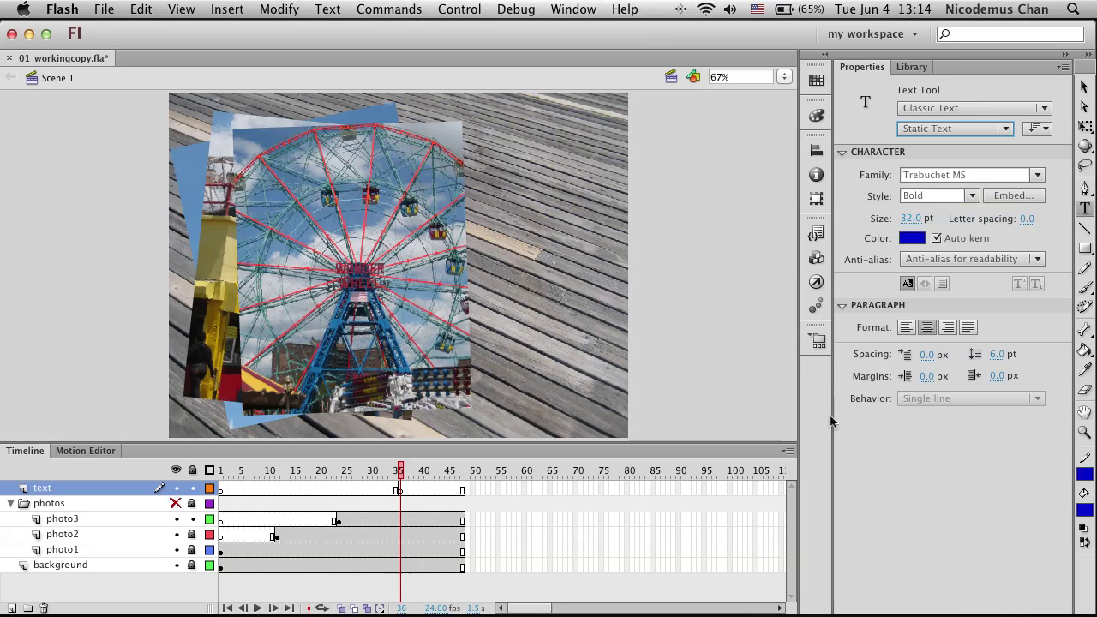
pyautogui.click(912, 239)
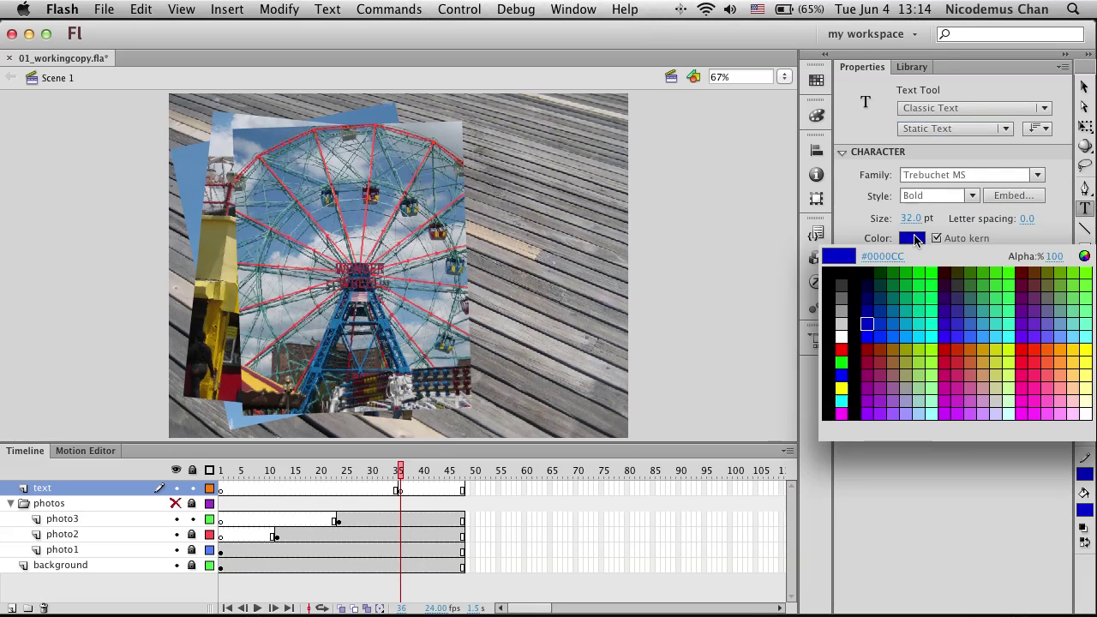
pyautogui.click(841, 372)
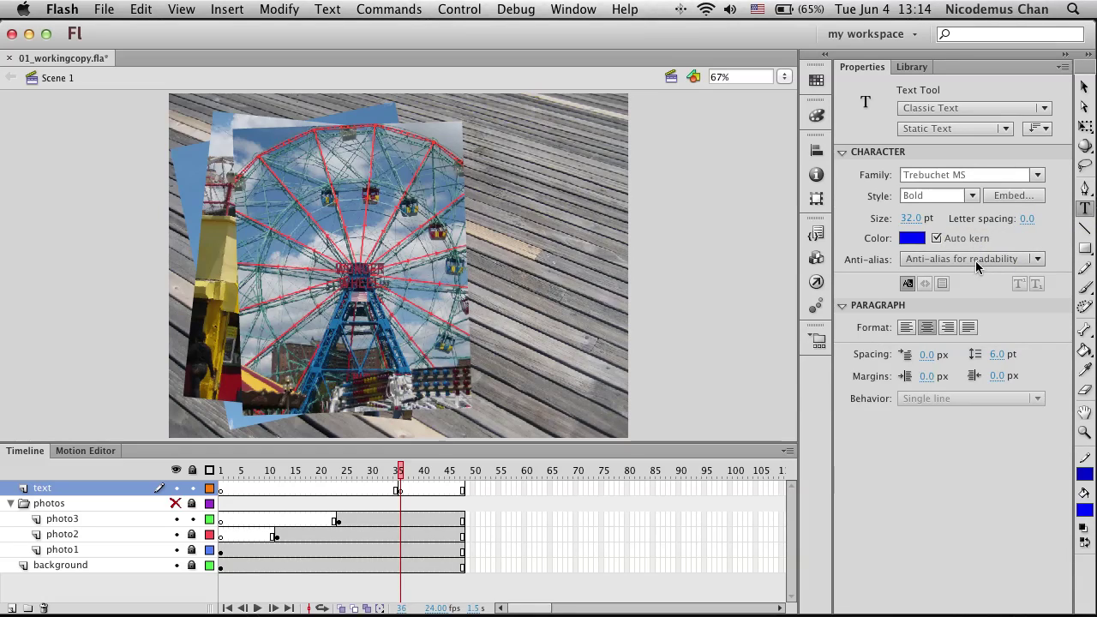
pyautogui.click(913, 240)
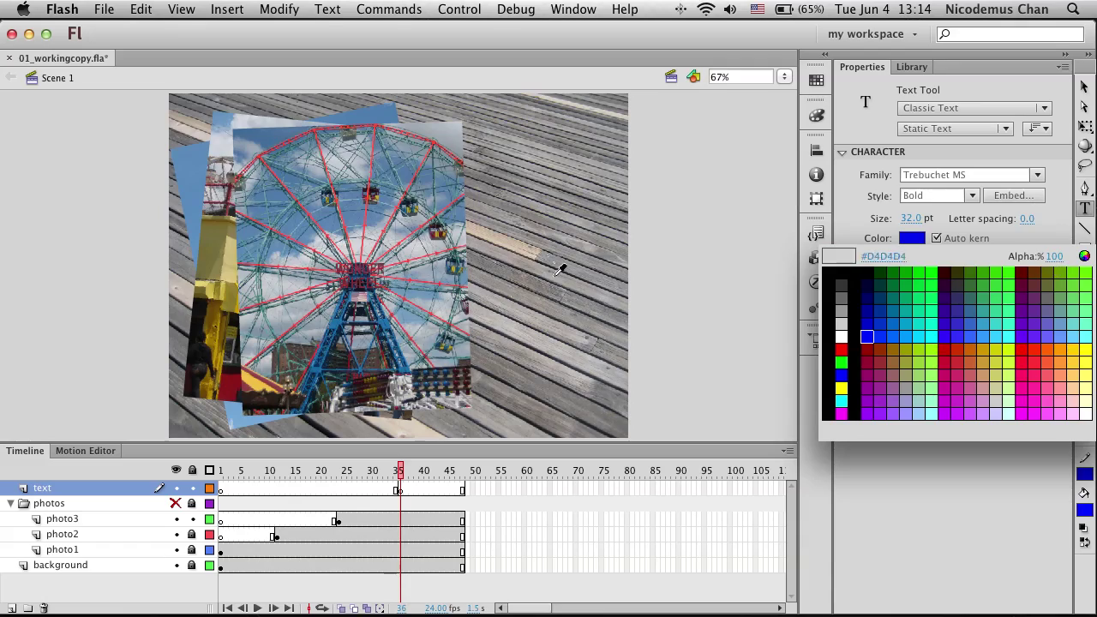
pyautogui.click(910, 240)
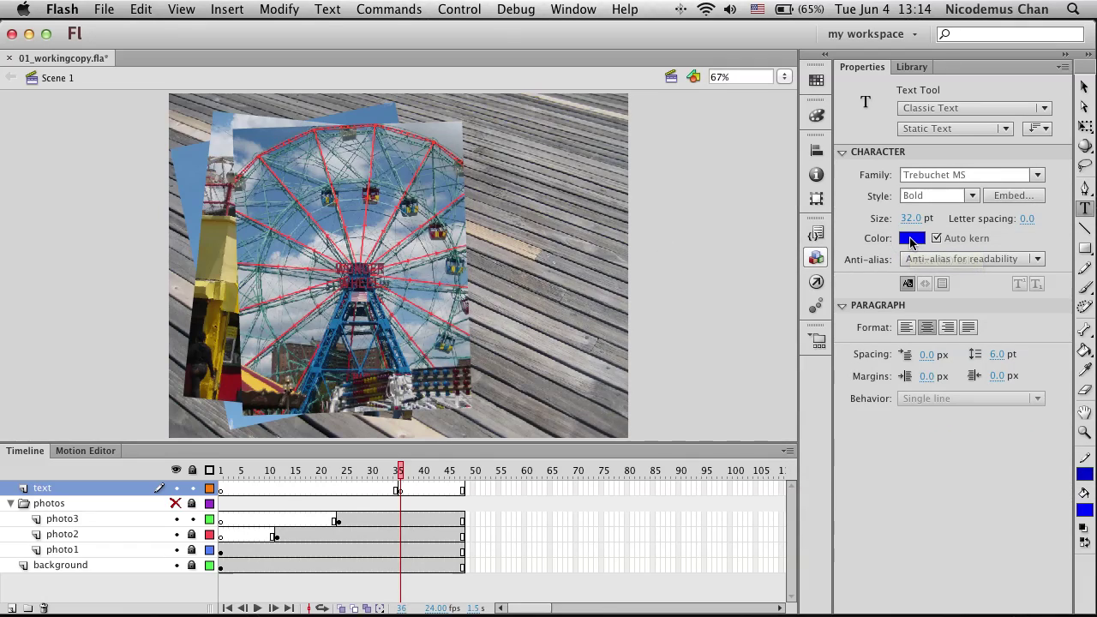
# Step: Add a text block on the text layer's frame 36 reading "Welcome to / Coney Island! / Wish You / Were Here!" on four lines
pyautogui.click(405, 495)
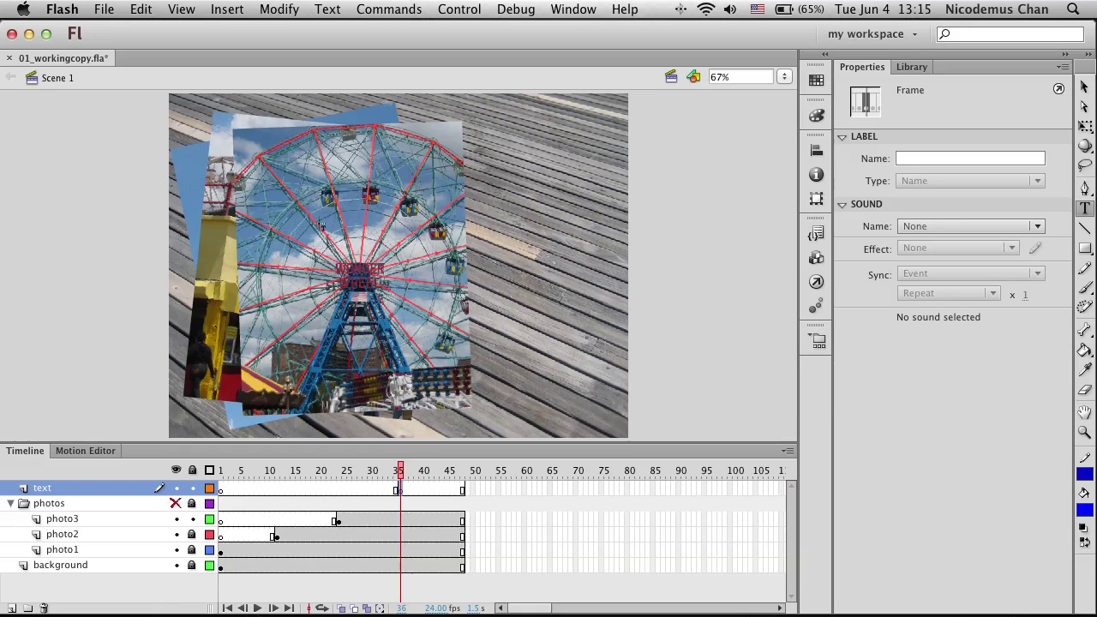
pyautogui.click(469, 178)
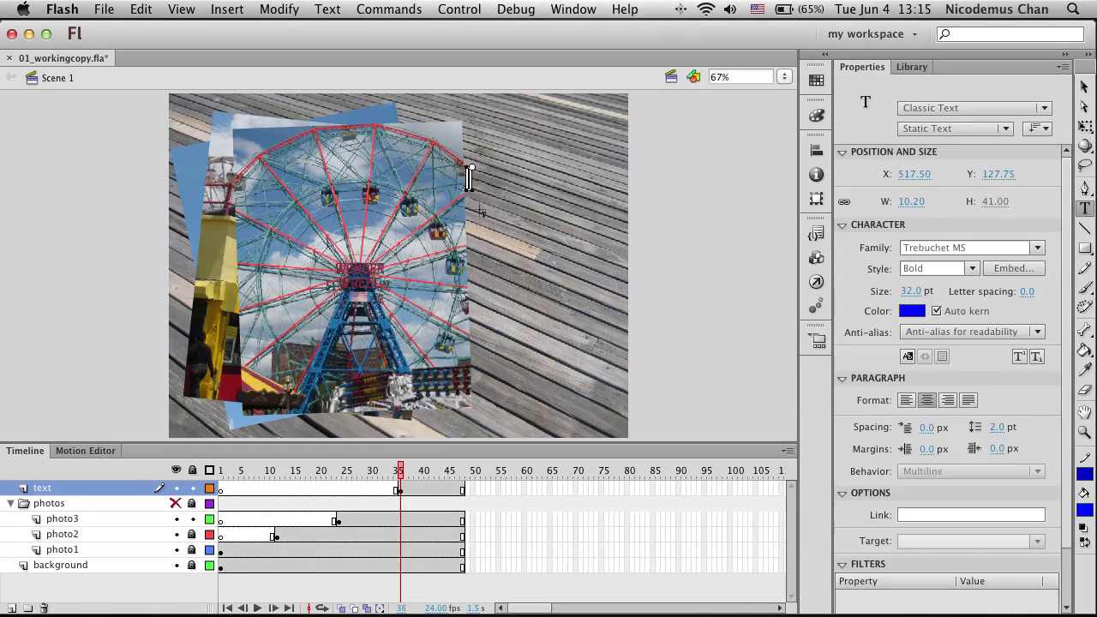
pyautogui.write('Welcome to')
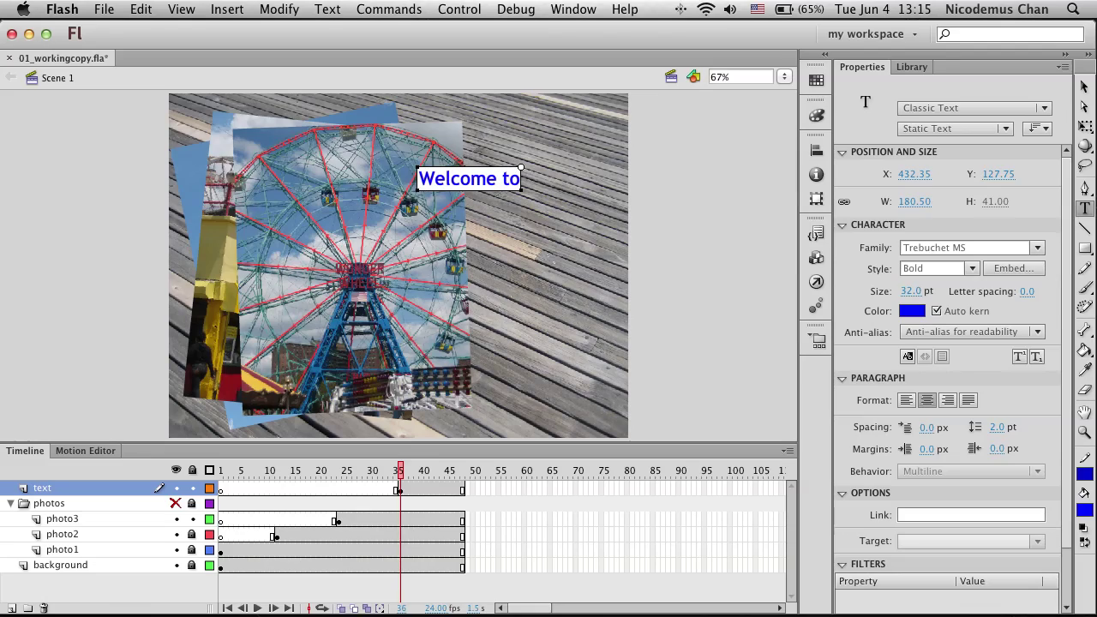
pyautogui.press('Return')
pyautogui.write('Cone')
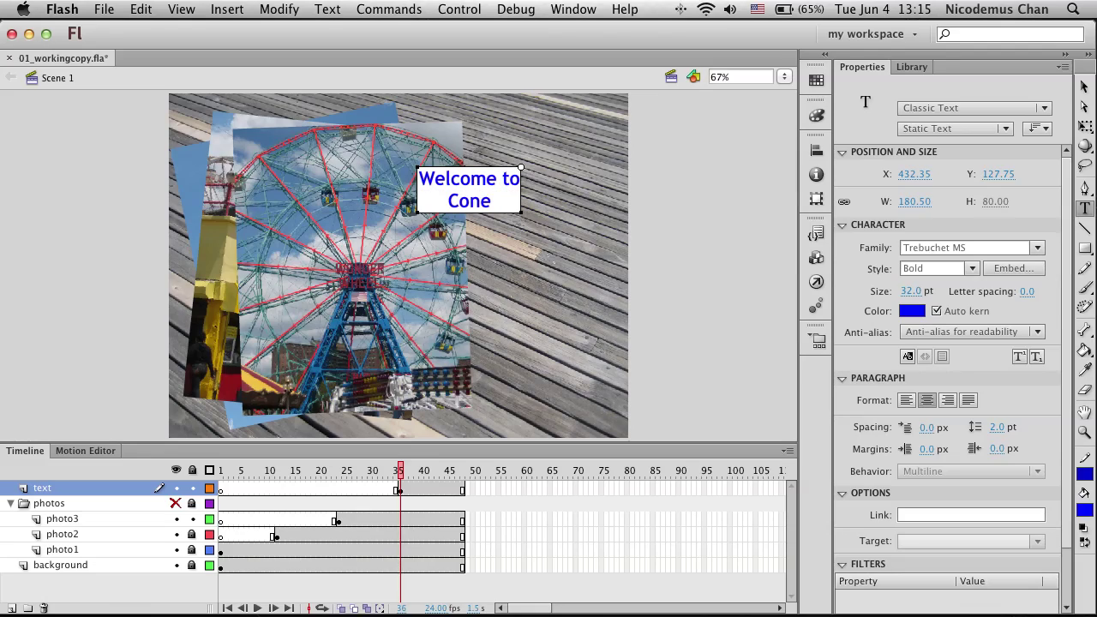
pyautogui.write('y Island')
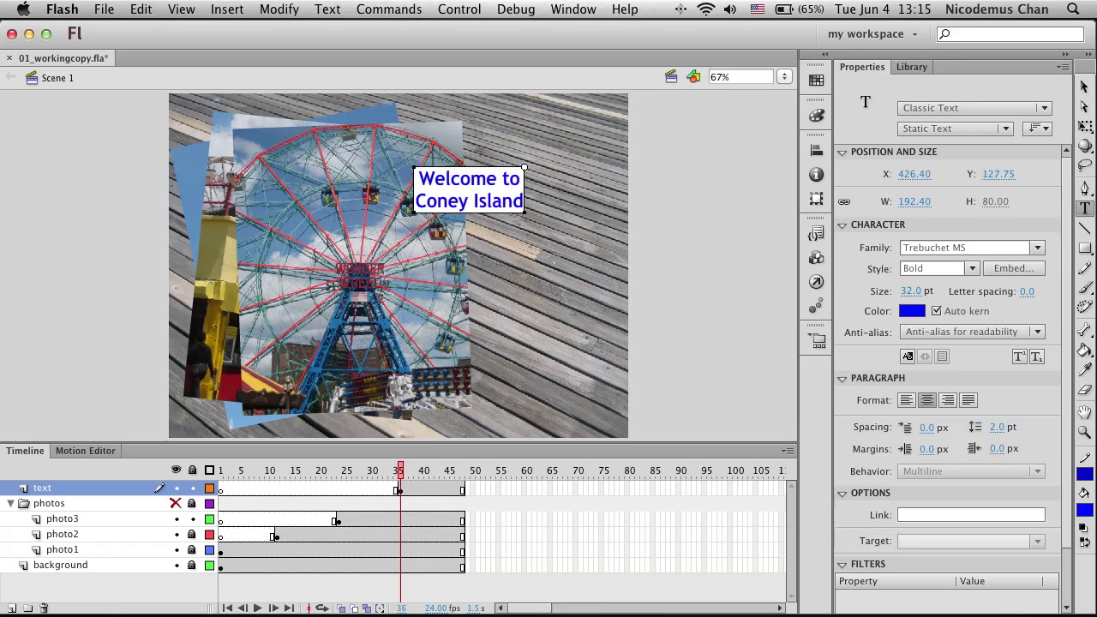
pyautogui.write('!')
pyautogui.press('Return')
pyautogui.write('Wish y')
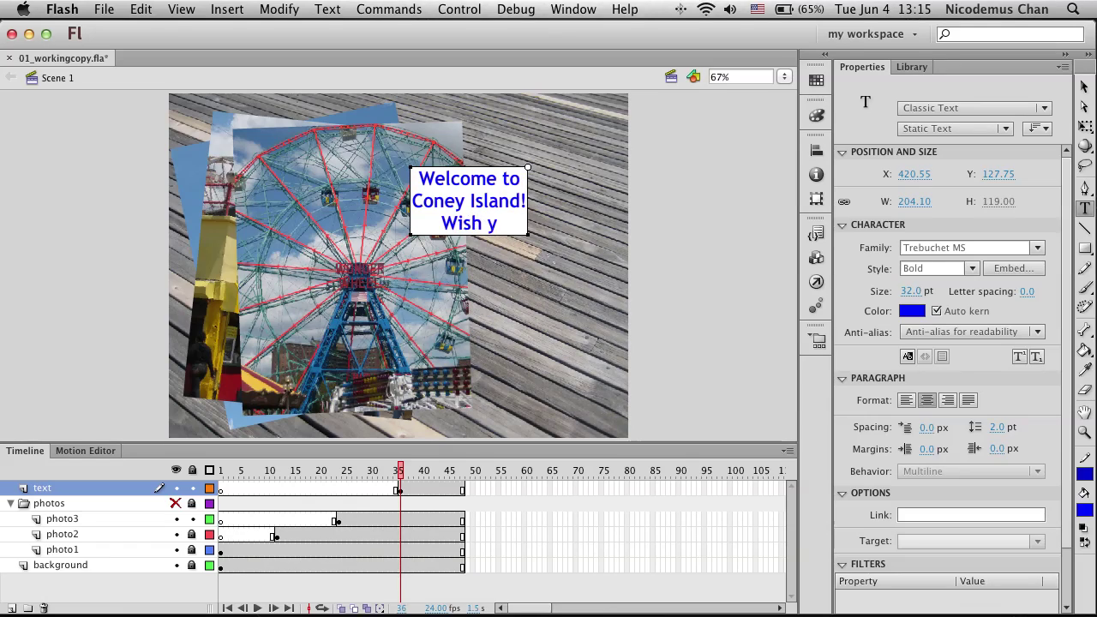
pyautogui.write('ou Were Here')
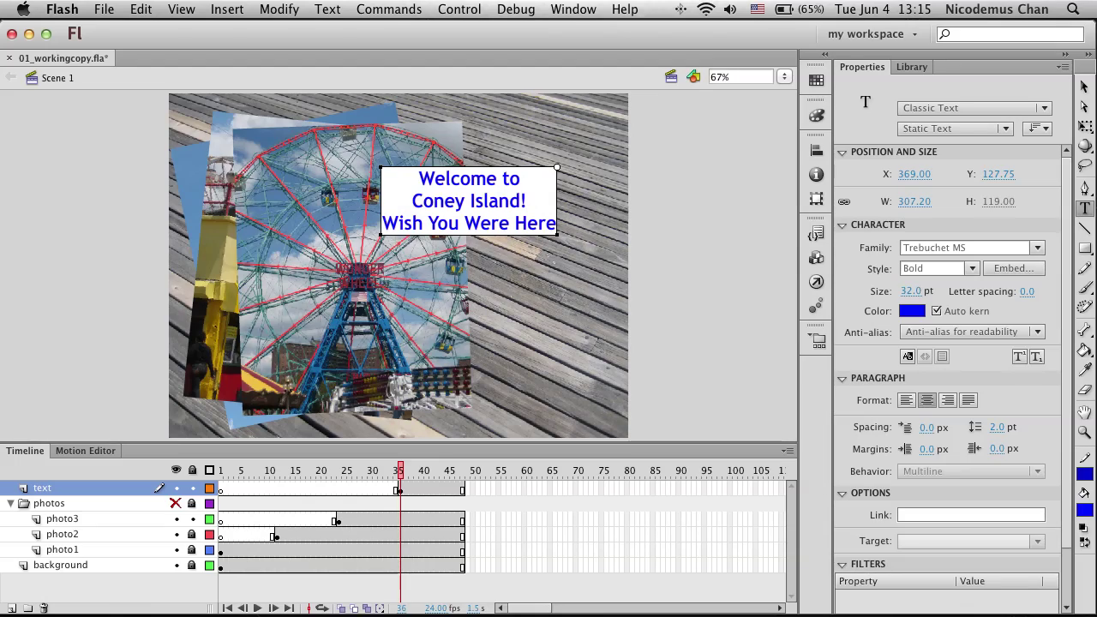
pyautogui.write('!')
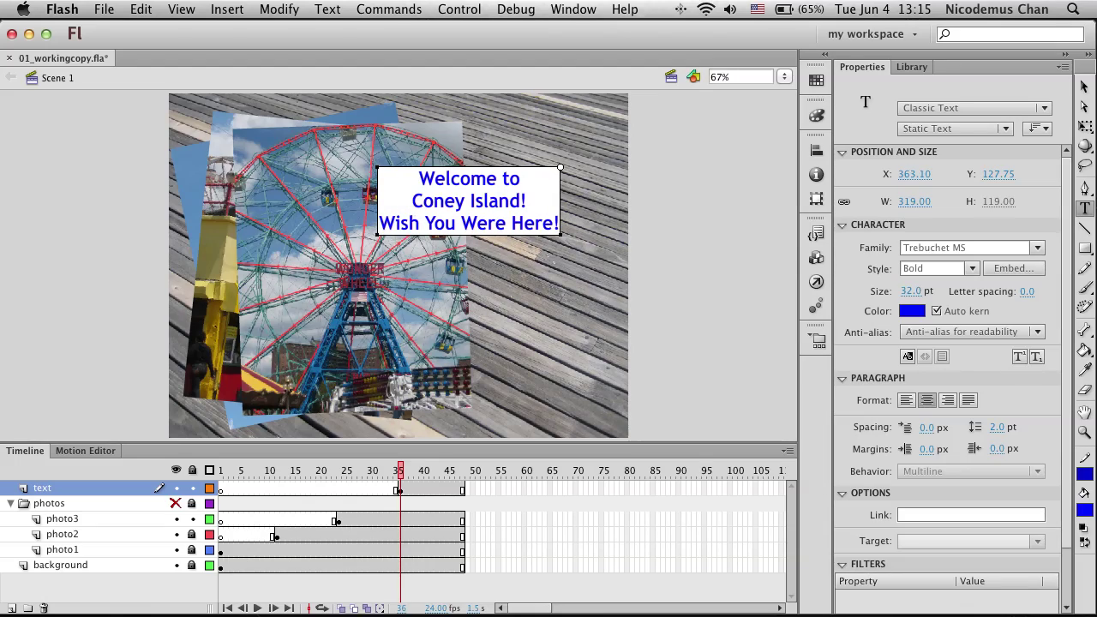
pyautogui.click(462, 223)
pyautogui.press('Return')
# Step: Enlarge all of the welcome text to 67 pt and finish editing the text block
pyautogui.moveTo(415, 173); pyautogui.dragTo(542, 249)
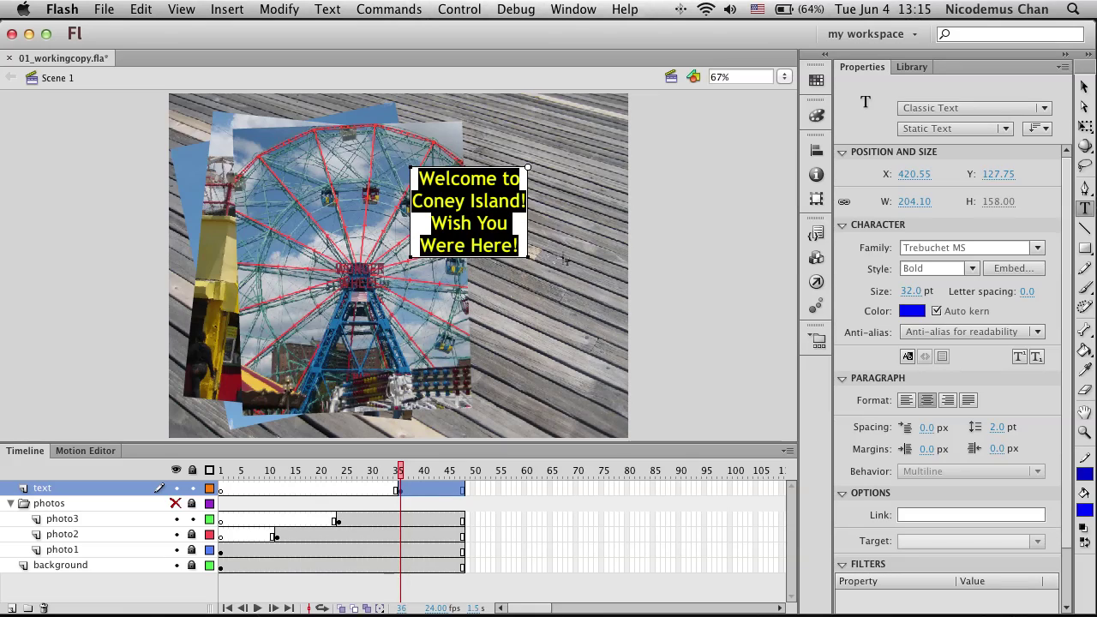
pyautogui.moveTo(910, 291); pyautogui.dragTo(947, 292)
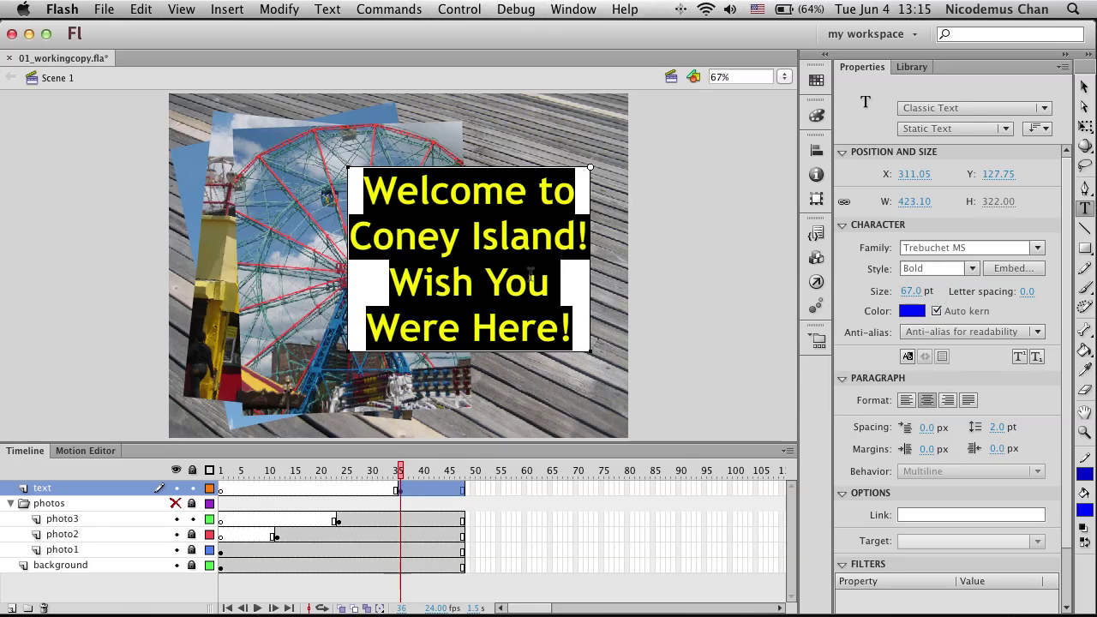
pyautogui.click(683, 261)
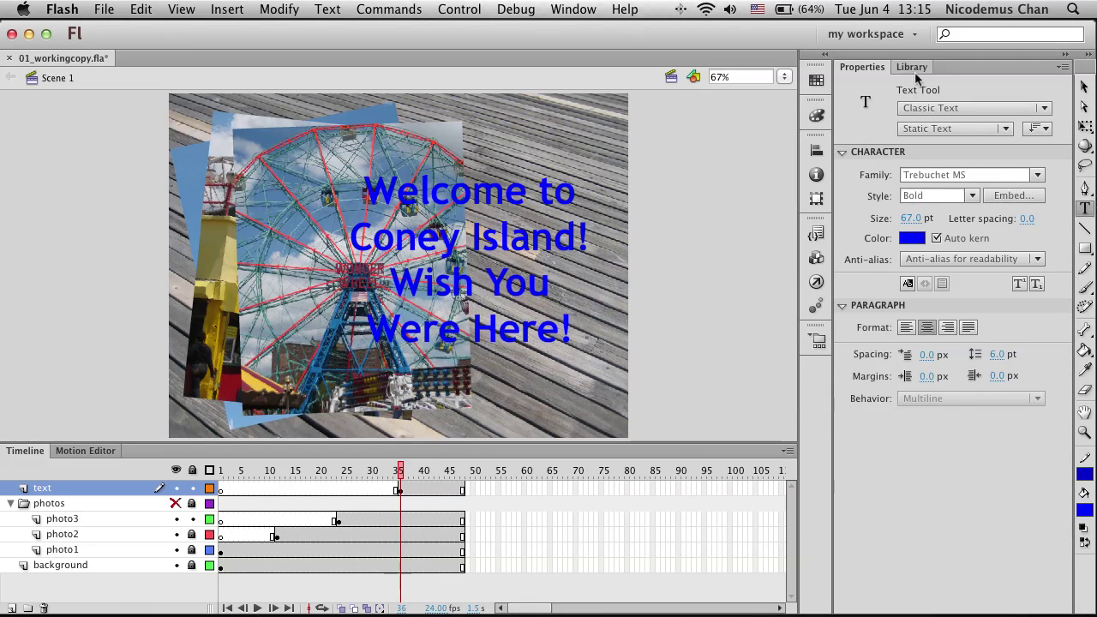
# Step: Move the welcome text block to about X 376.9, Y 72.5 and recolor all of its text dark red
pyautogui.click(1084, 86)
pyautogui.moveTo(448, 252); pyautogui.dragTo(508, 214)
pyautogui.doubleClick(509, 214)
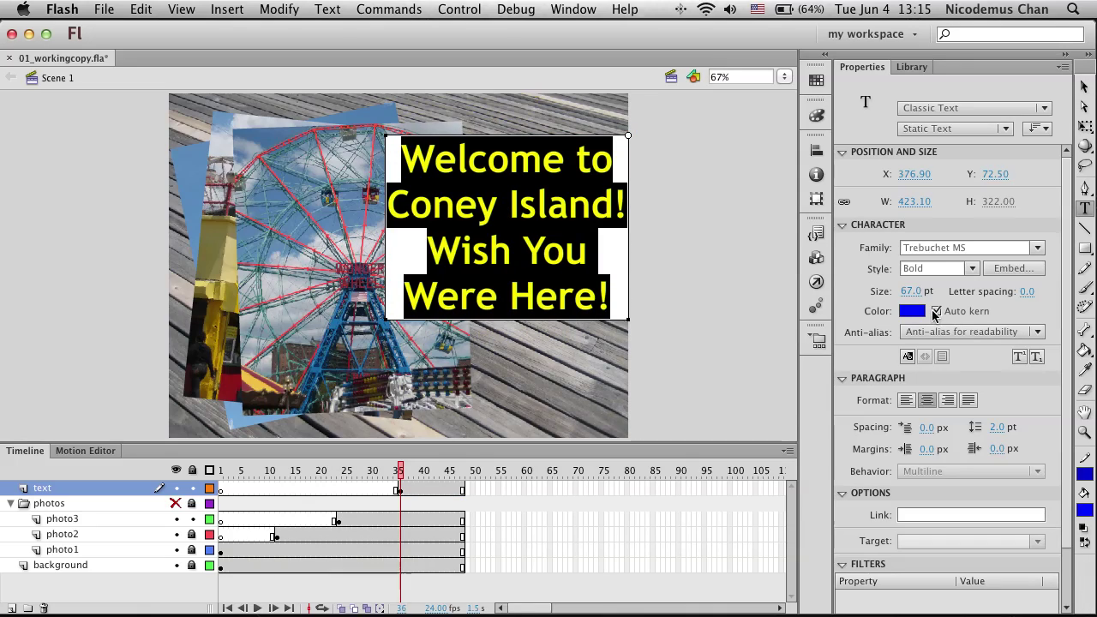
pyautogui.click(912, 312)
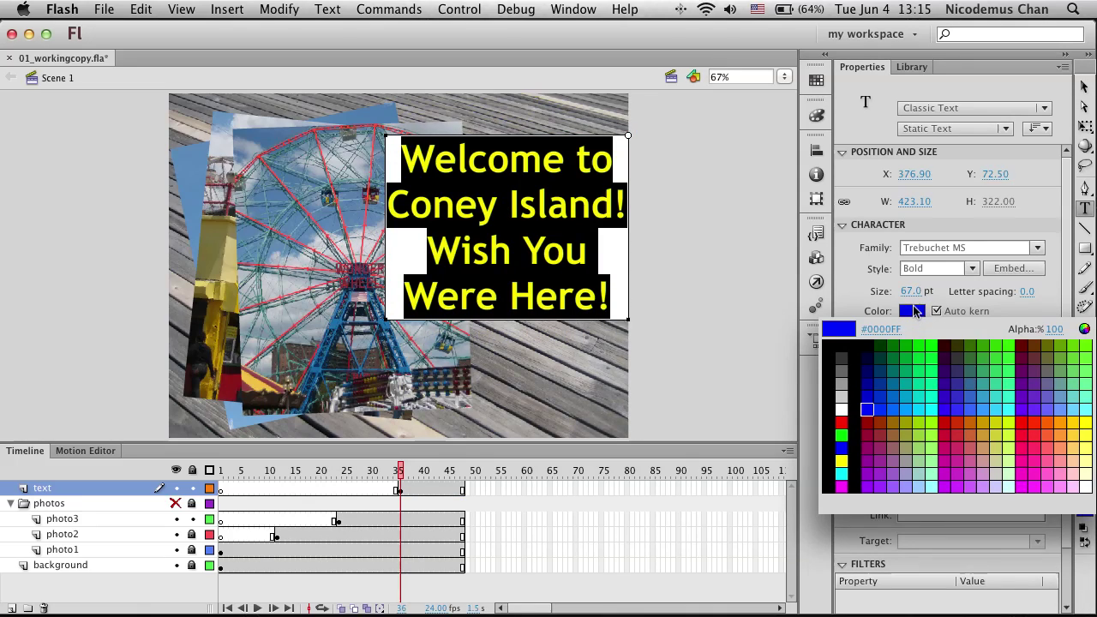
pyautogui.click(944, 417)
pyautogui.click(660, 301)
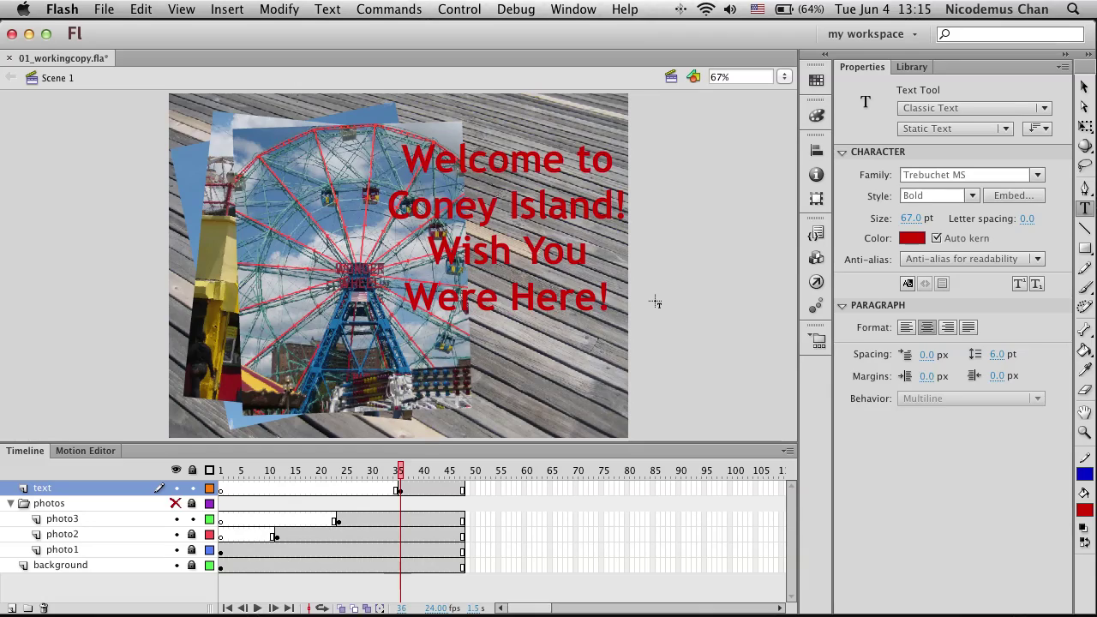
# Step: Rotate the whole welcome text block 16 degrees clockwise with Transform
pyautogui.click(563, 251)
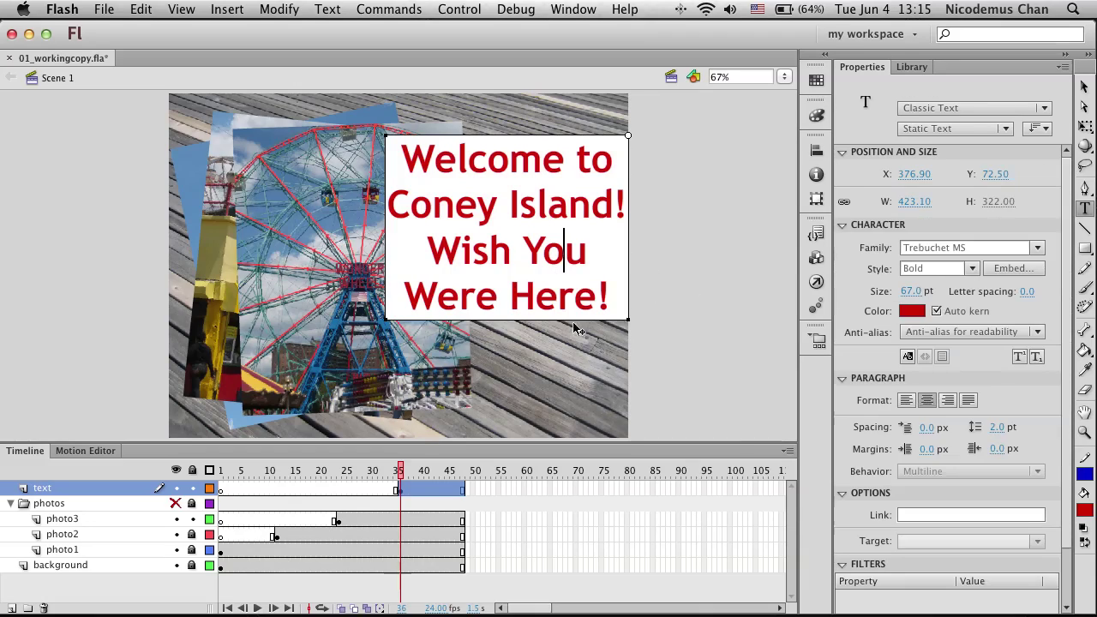
pyautogui.click(676, 301)
pyautogui.click(596, 214)
pyautogui.click(386, 9)
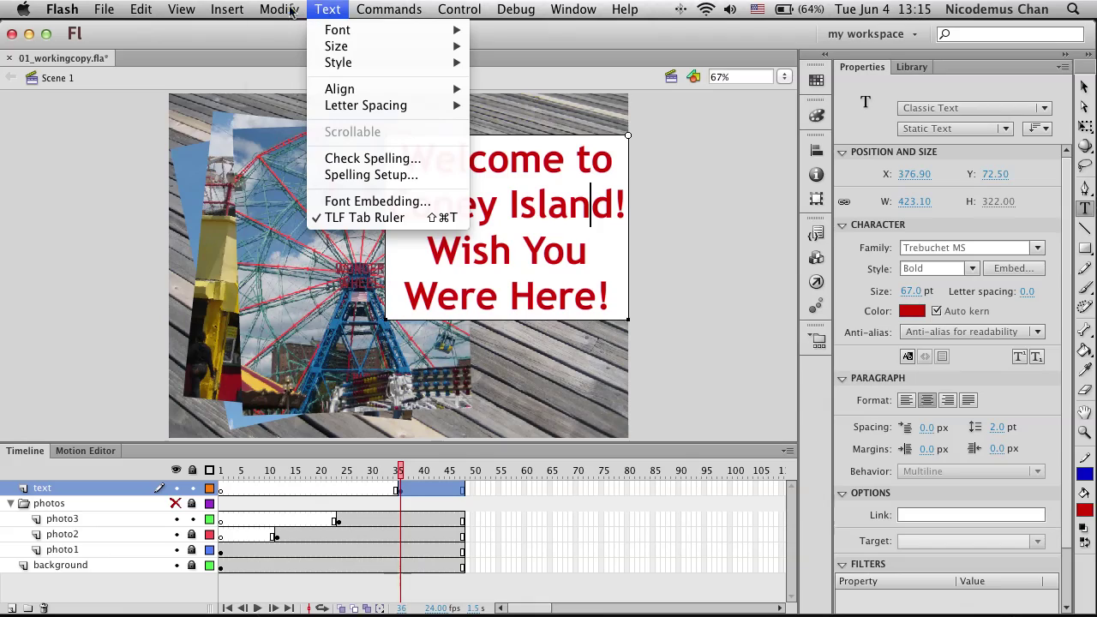
pyautogui.moveTo(263, 10)
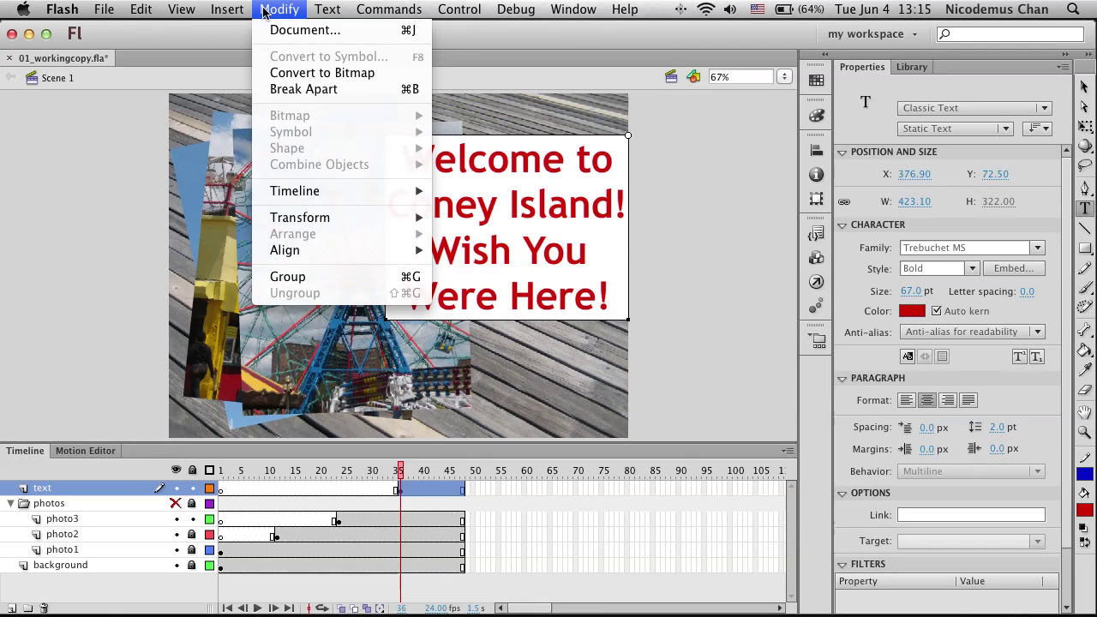
pyautogui.click(759, 193)
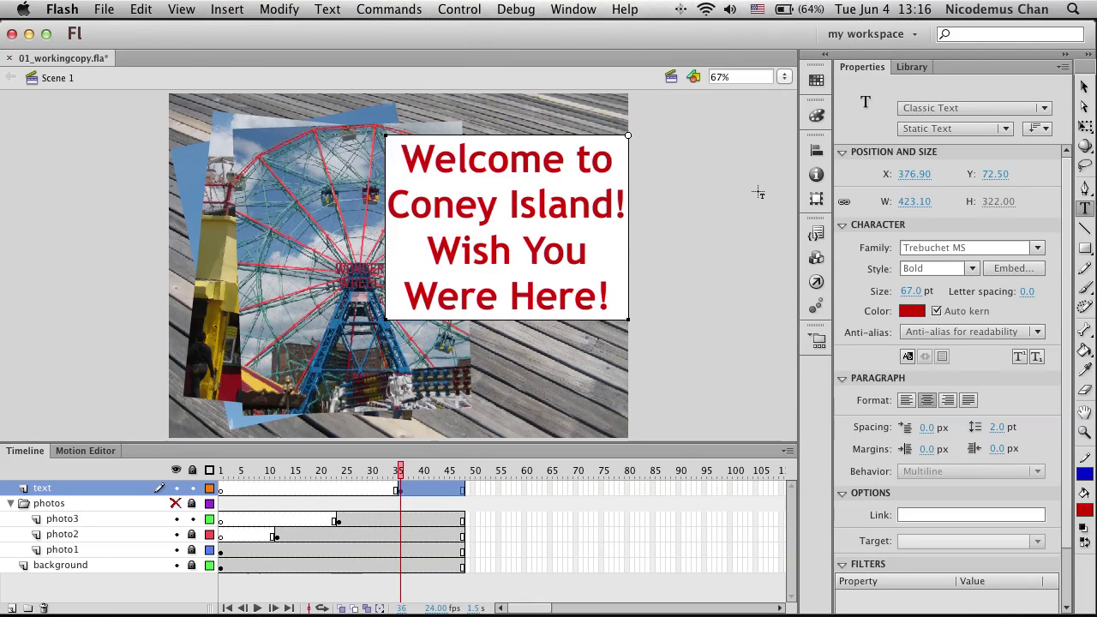
pyautogui.click(816, 198)
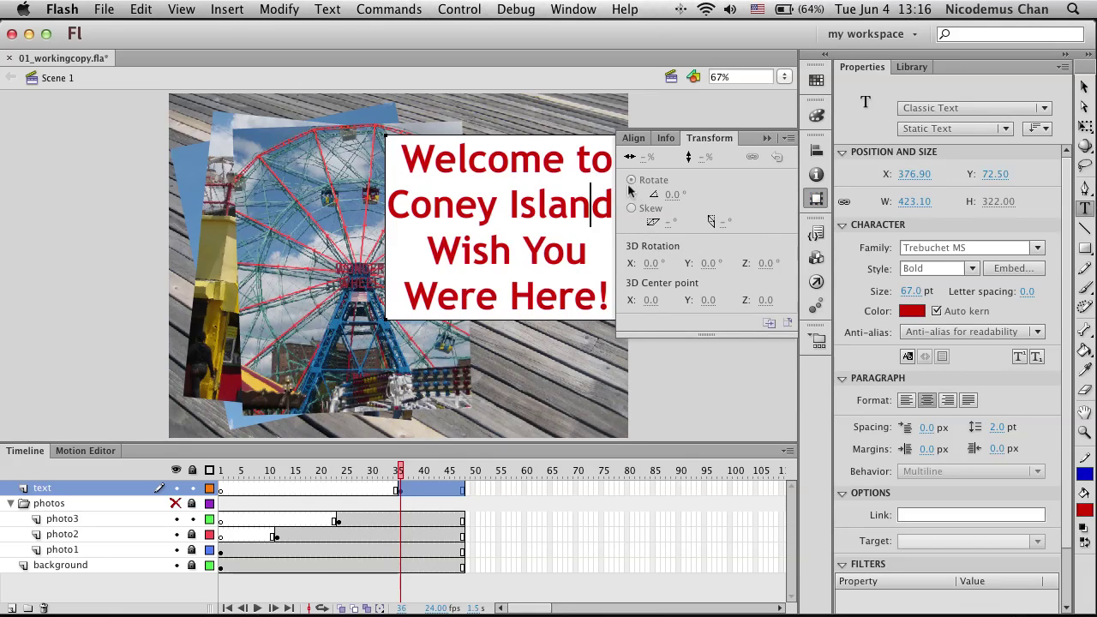
pyautogui.click(1086, 86)
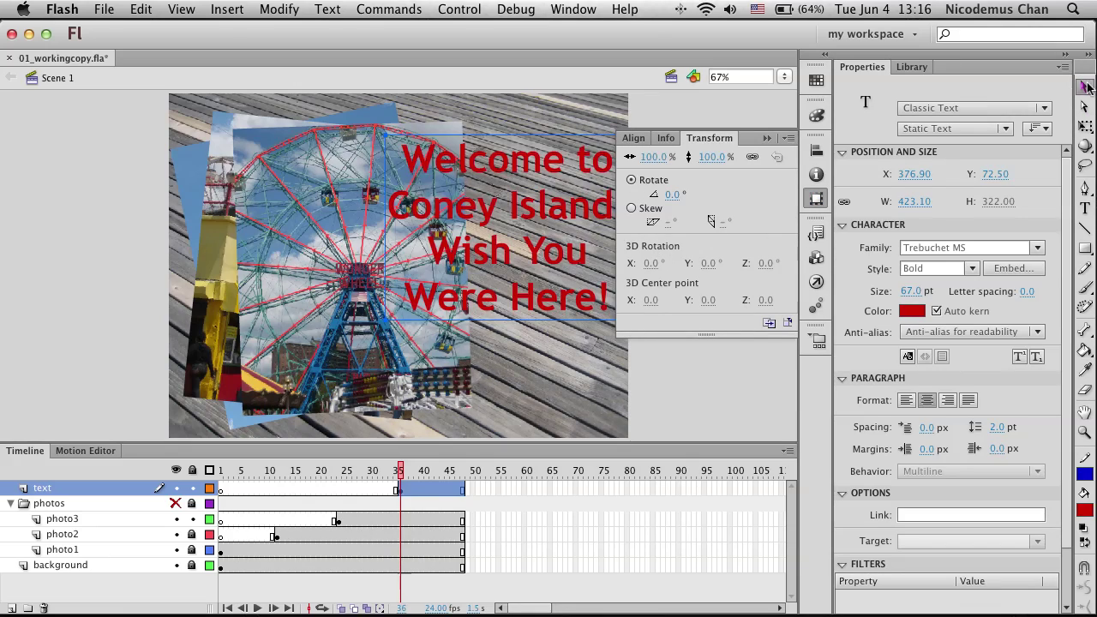
pyautogui.moveTo(673, 194)
pyautogui.mouseDown()
pyautogui.moveTo(706, 197)
pyautogui.moveTo(690, 198)
pyautogui.mouseUp()
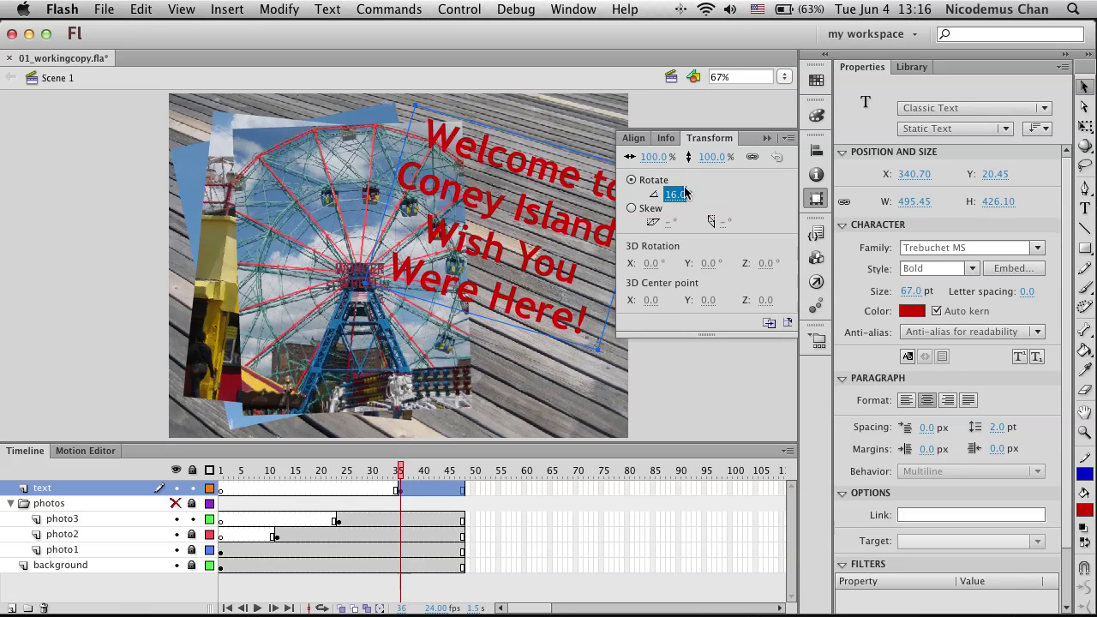
# Step: Test the movie to check the rotated welcome text, and close the preview window
pyautogui.click(447, 9)
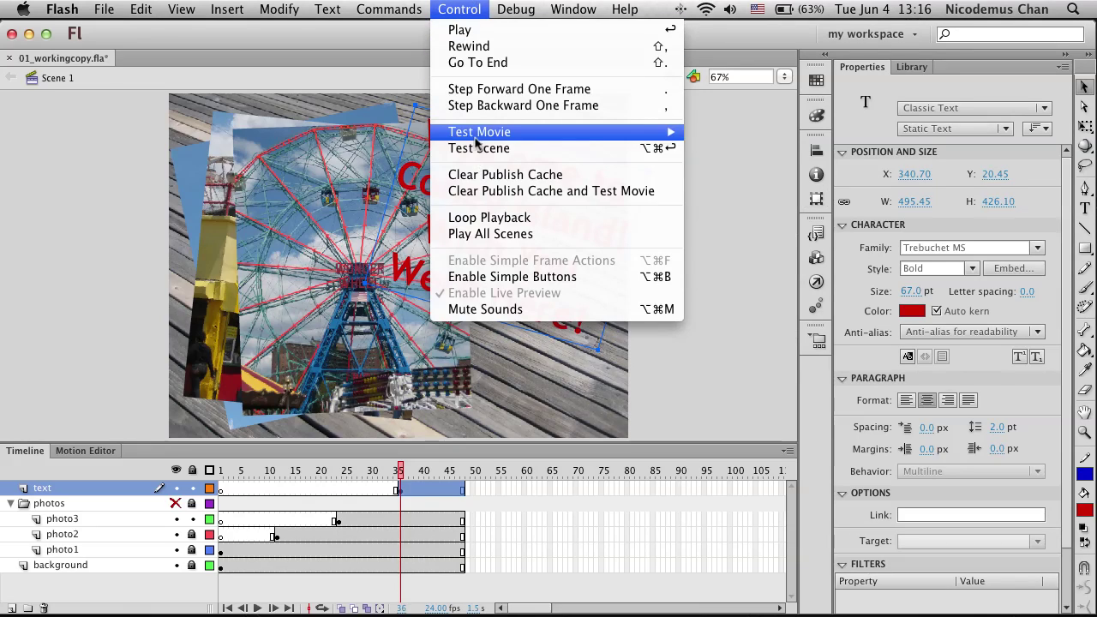
pyautogui.moveTo(476, 144)
pyautogui.click(794, 236)
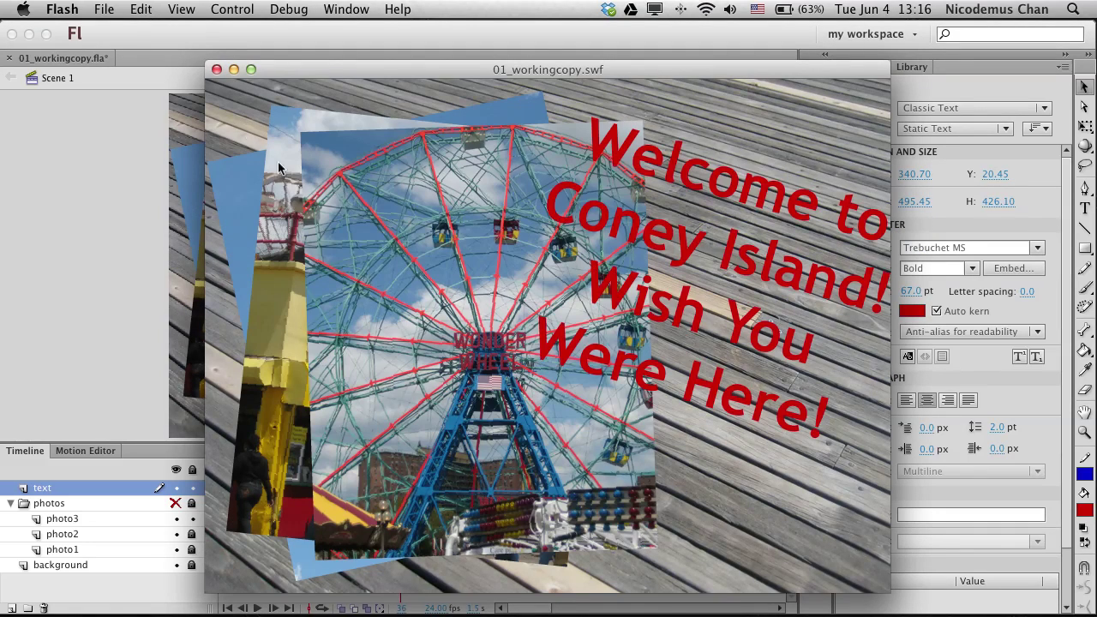
pyautogui.click(216, 69)
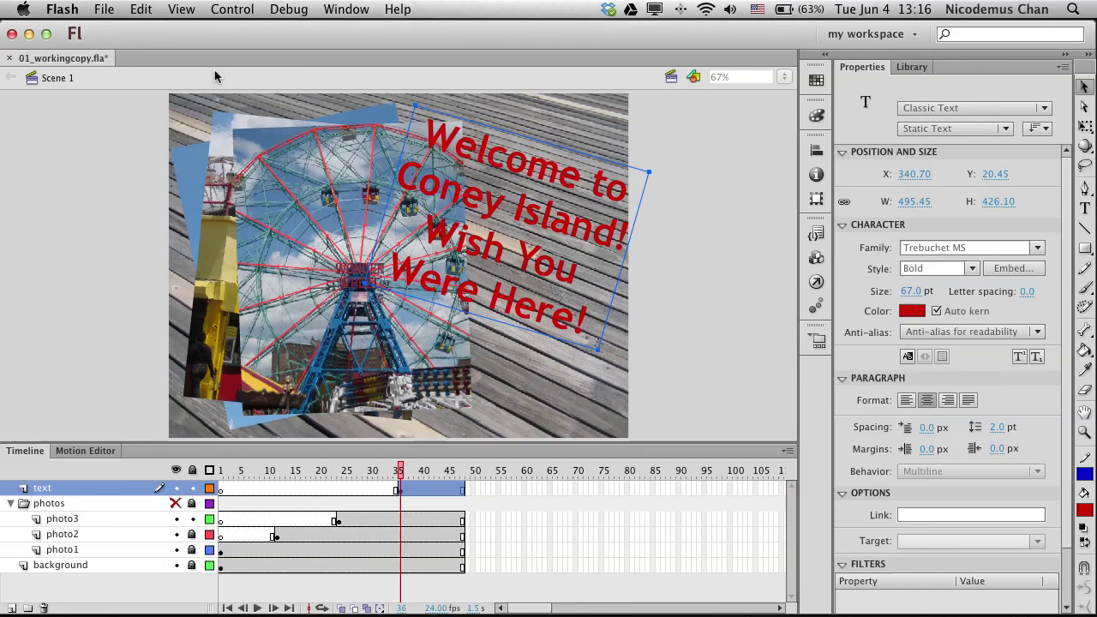
# Step: Open the History panel and roll the document back to the state before the welcome text was recolored
pyautogui.click(142, 10)
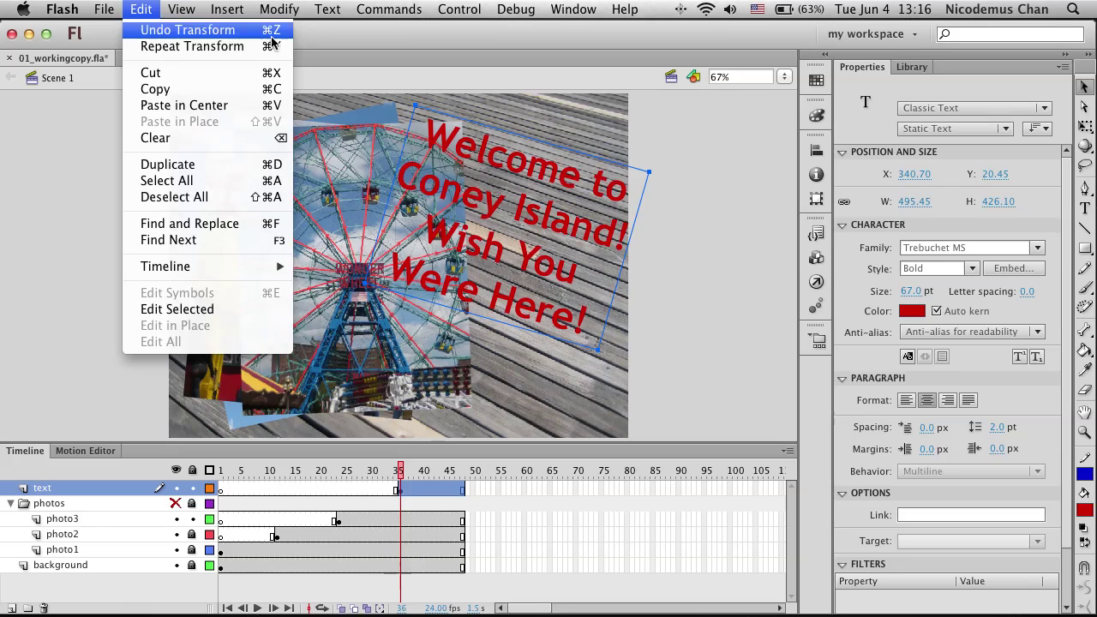
pyautogui.click(572, 10)
pyautogui.click(572, 9)
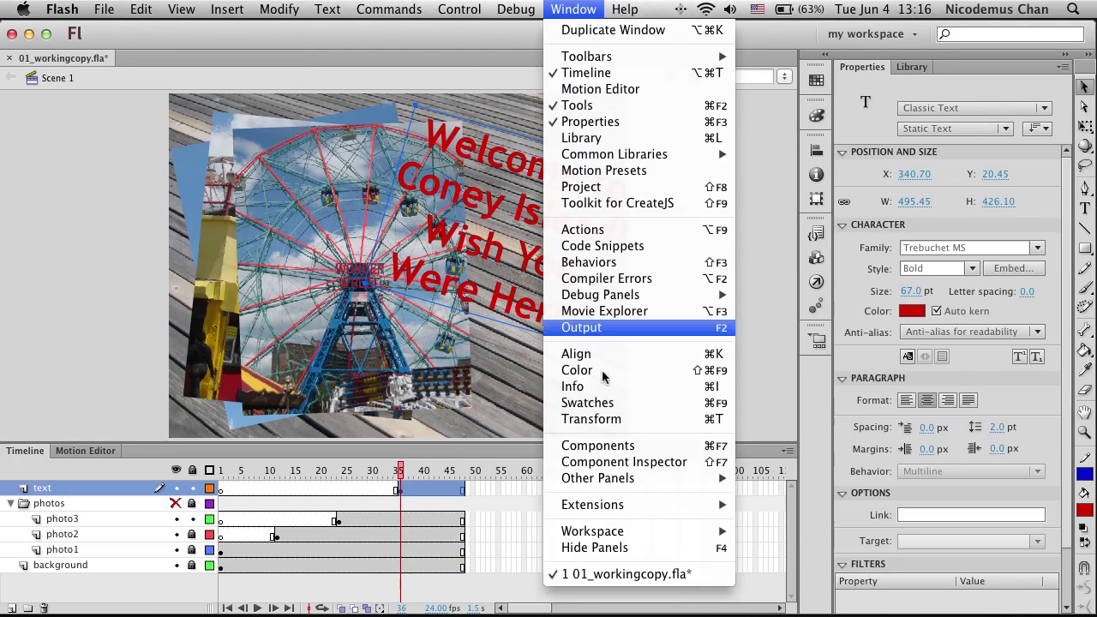
pyautogui.moveTo(613, 489)
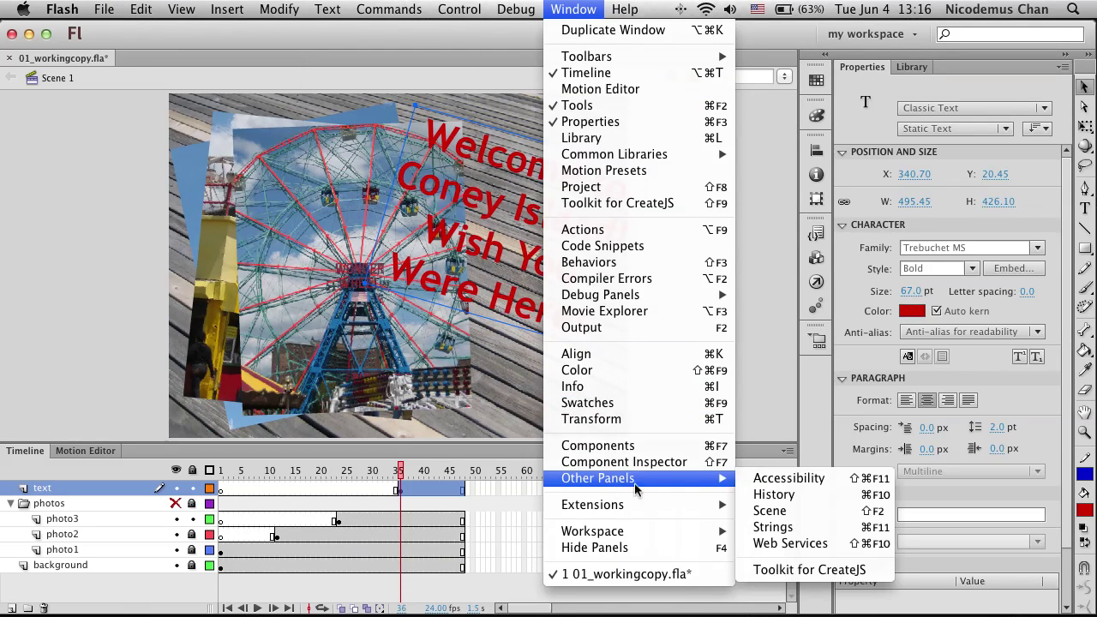
pyautogui.click(774, 495)
pyautogui.moveTo(469, 392); pyautogui.dragTo(470, 362)
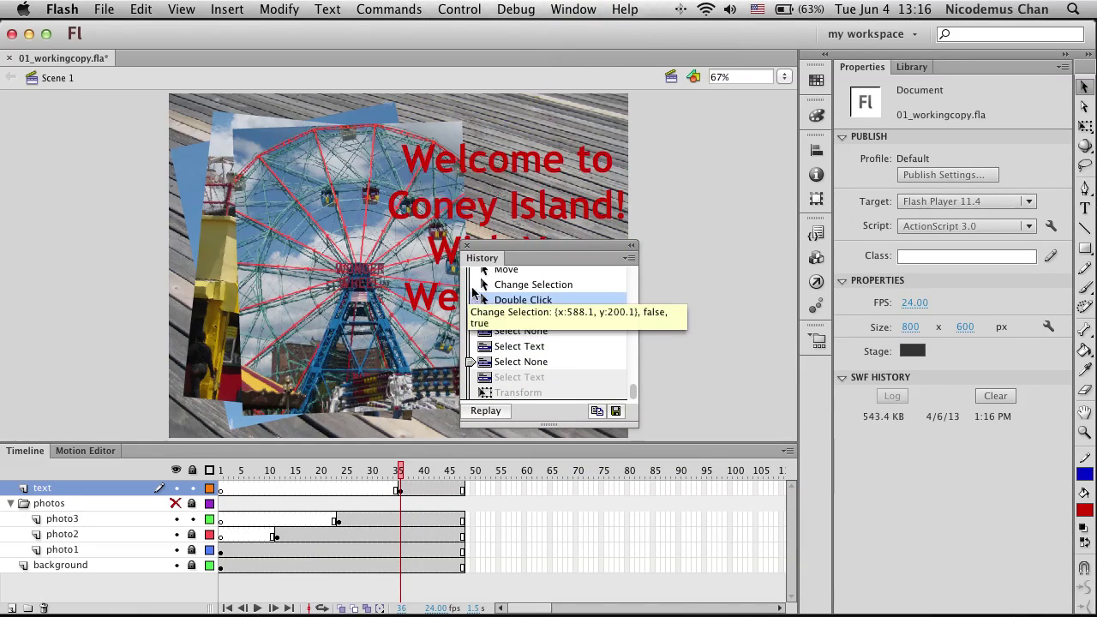
pyautogui.click(471, 286)
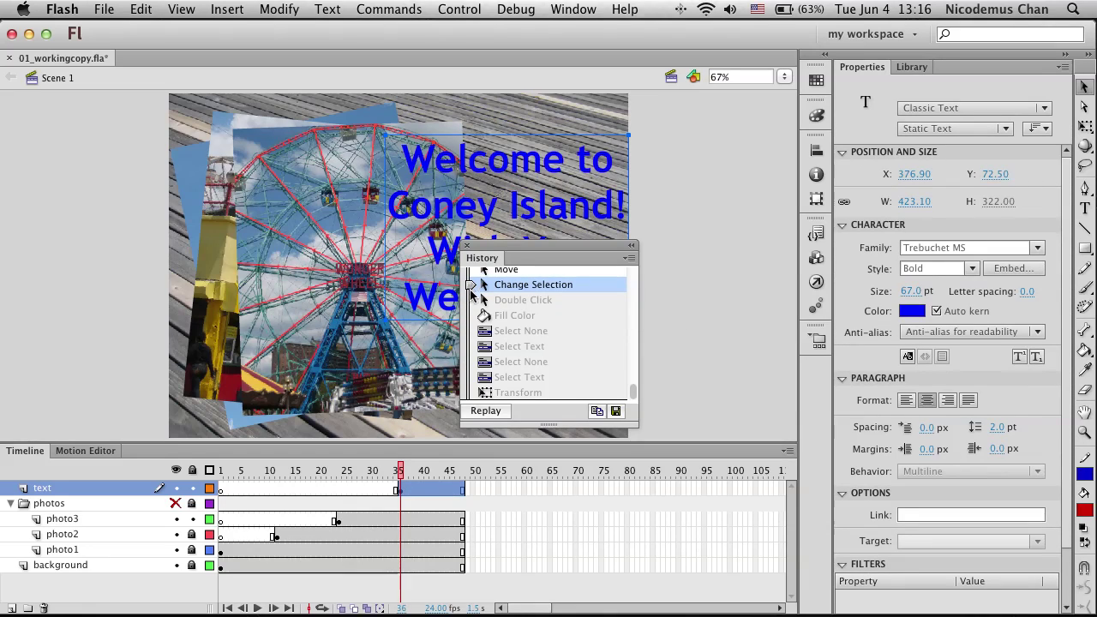
# Step: Step forward through the history to the last Transform entry and close the History panel
pyautogui.click(470, 332)
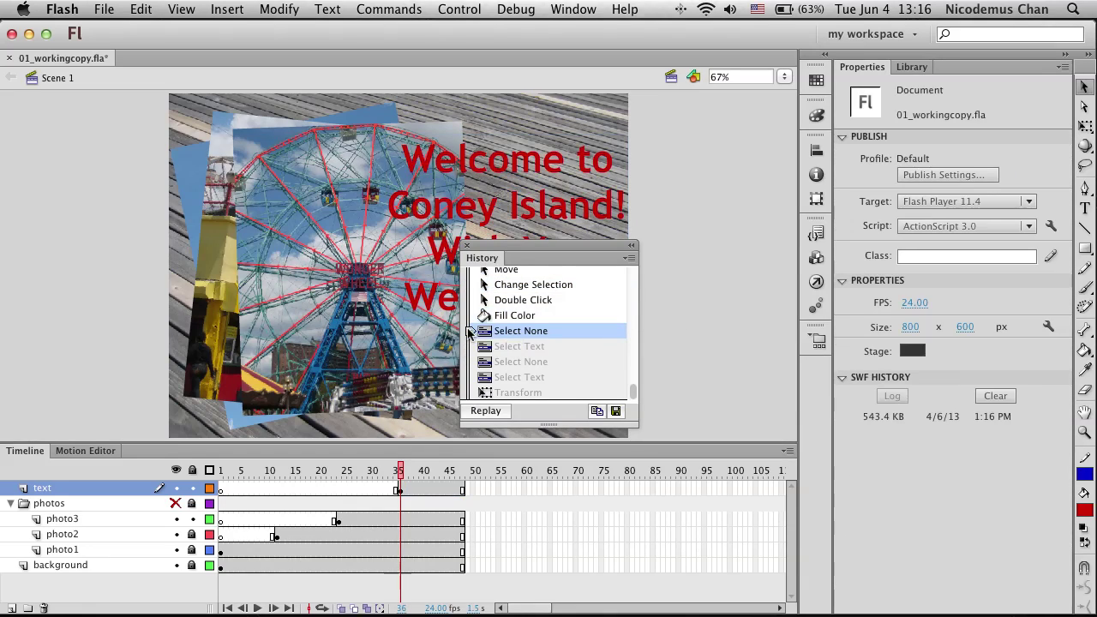
pyautogui.click(469, 379)
pyautogui.moveTo(469, 390); pyautogui.dragTo(466, 436)
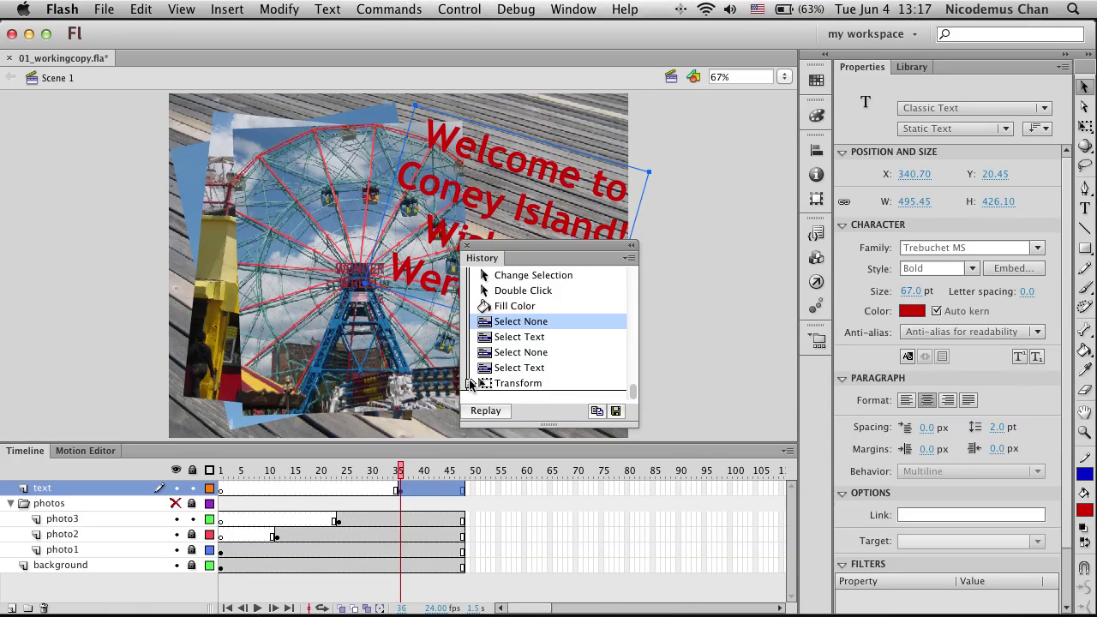
pyautogui.click(465, 246)
# Step: Run the movie test again to review the whole sequence, and close the preview
pyautogui.click(474, 9)
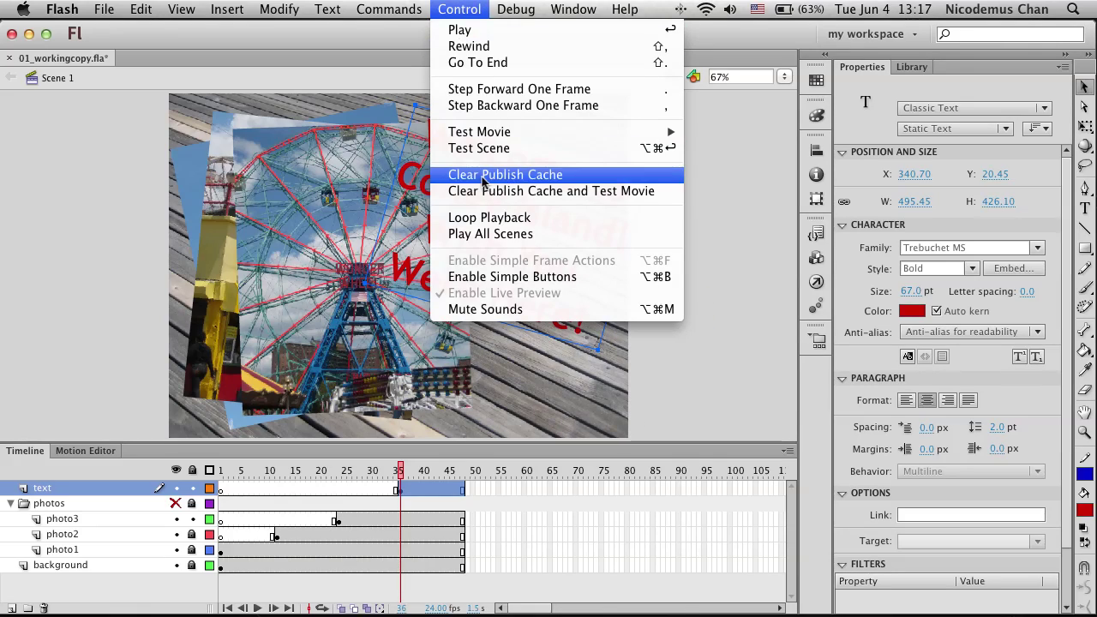
pyautogui.moveTo(491, 134)
pyautogui.click(716, 240)
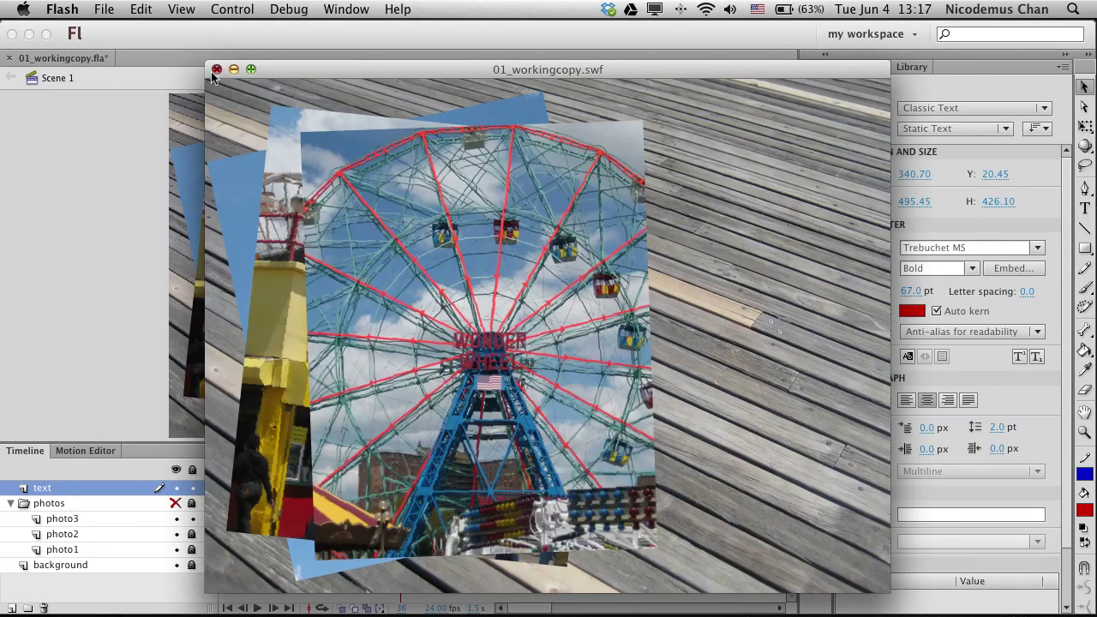
pyautogui.click(214, 70)
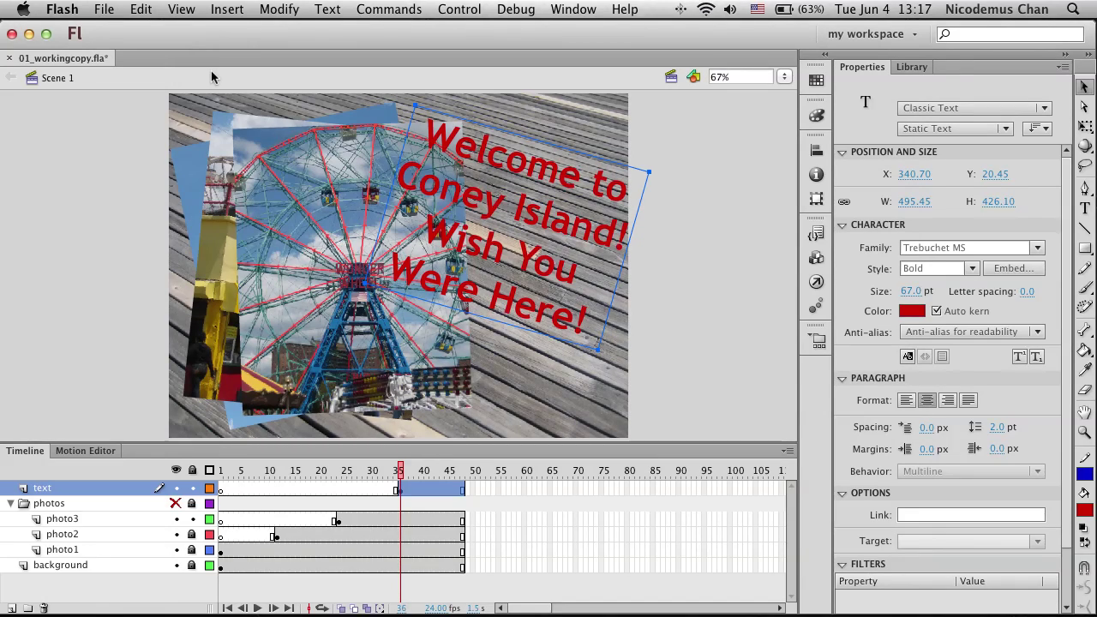
# Step: Set the document's stage size to 400 by 300 px
pyautogui.click(701, 203)
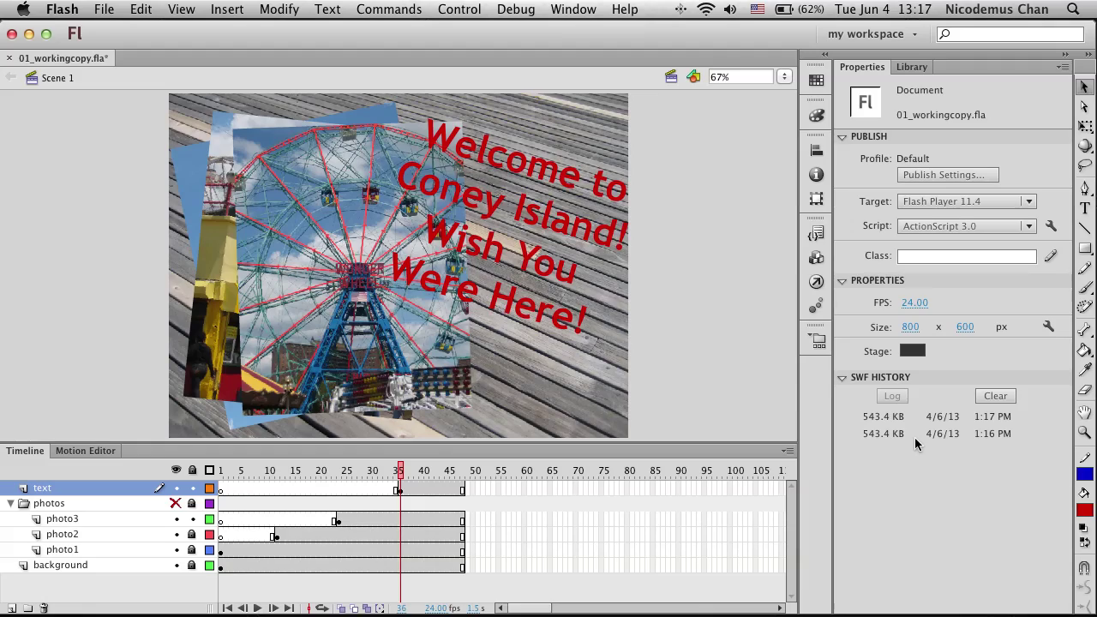
pyautogui.click(906, 328)
pyautogui.write('400')
pyautogui.press('Tab')
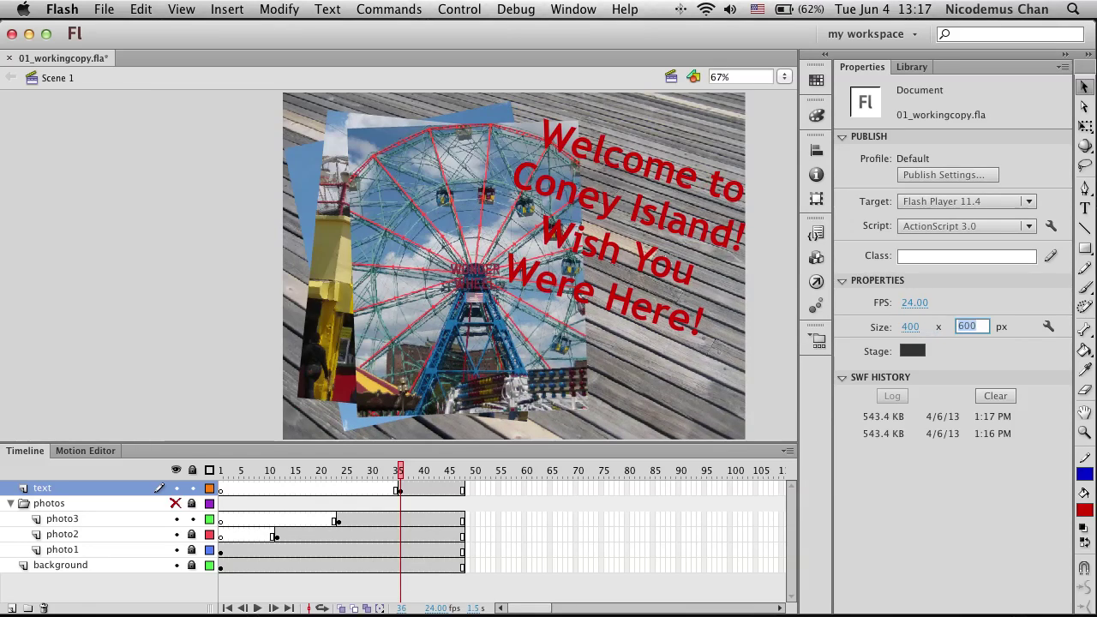
pyautogui.write('300')
pyautogui.press('Return')
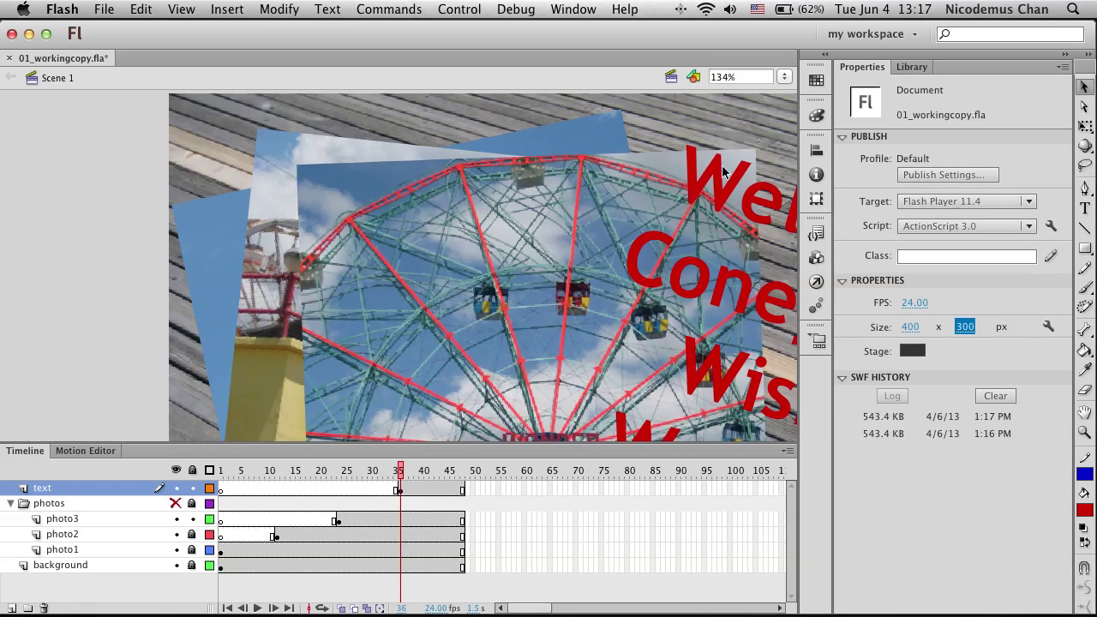
pyautogui.click(782, 77)
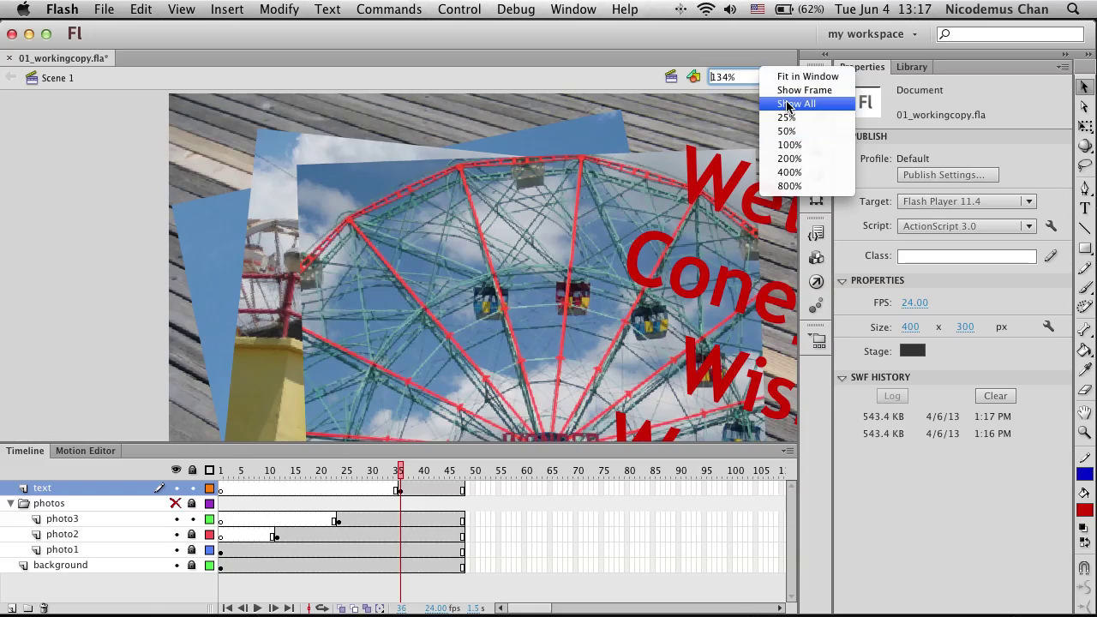
pyautogui.click(787, 105)
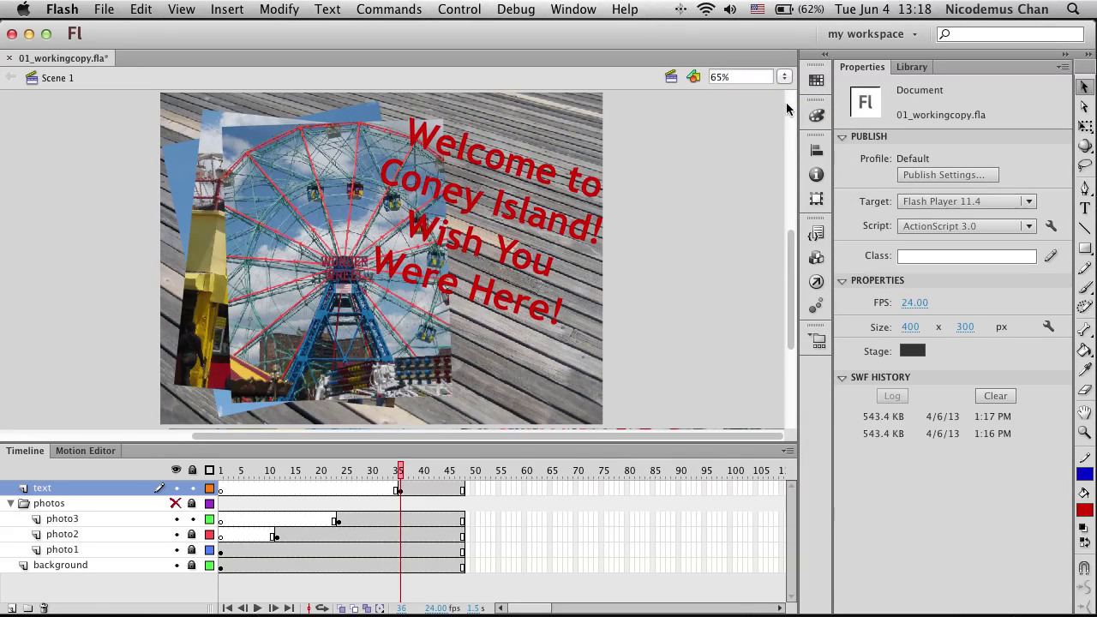
# Step: Examine the dimension, content scaling and match options in the Document Settings, and cancel without changing anything
pyautogui.click(1048, 326)
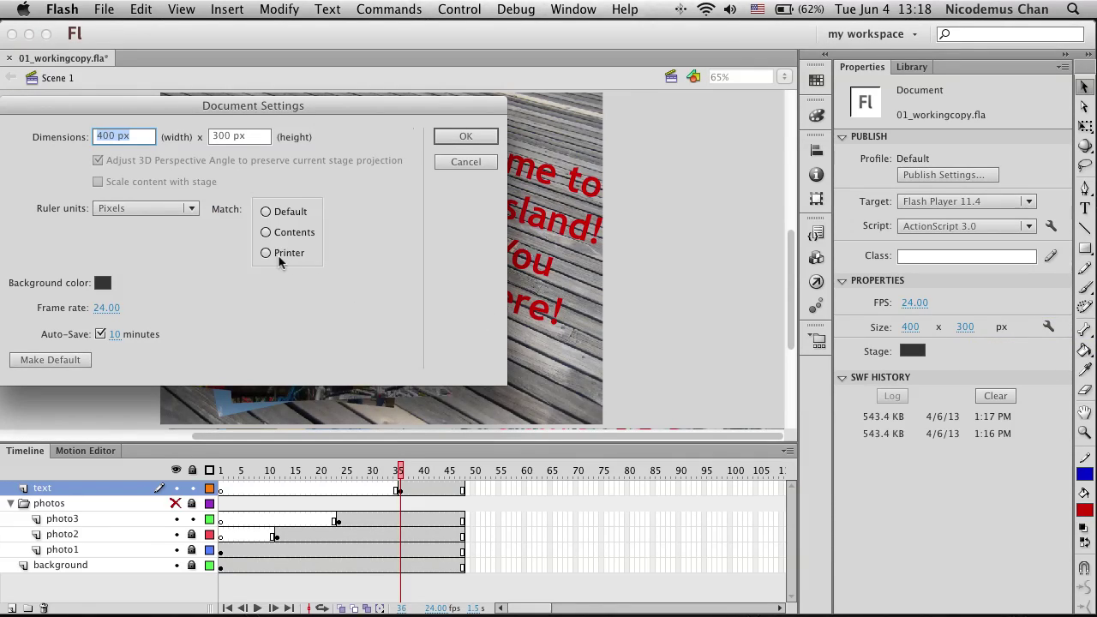
pyautogui.click(447, 160)
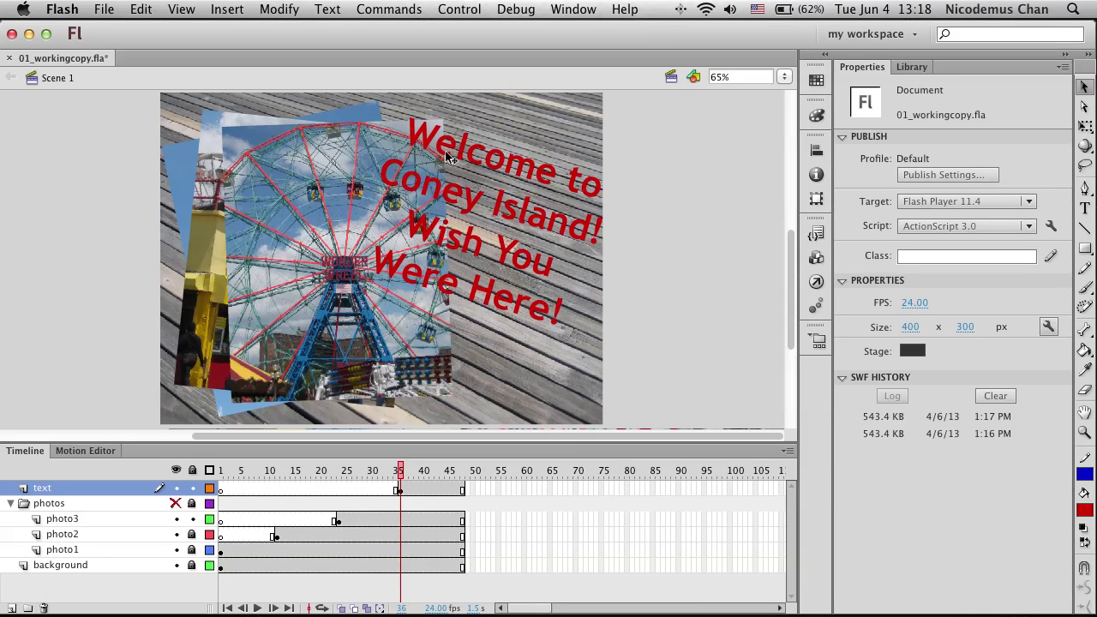
pyautogui.click(102, 10)
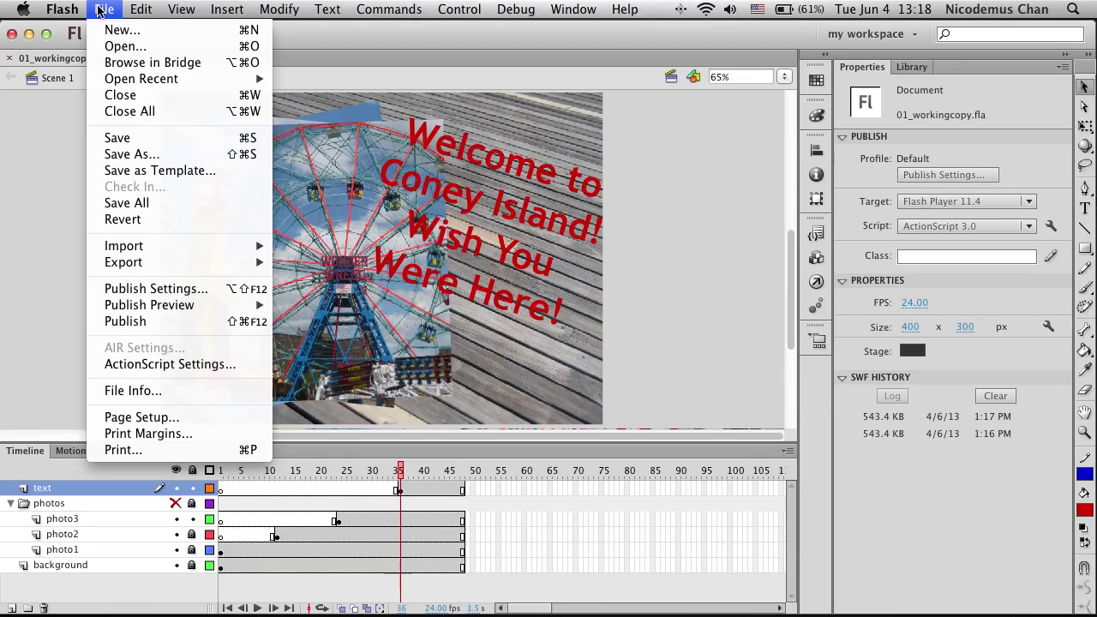
pyautogui.click(746, 300)
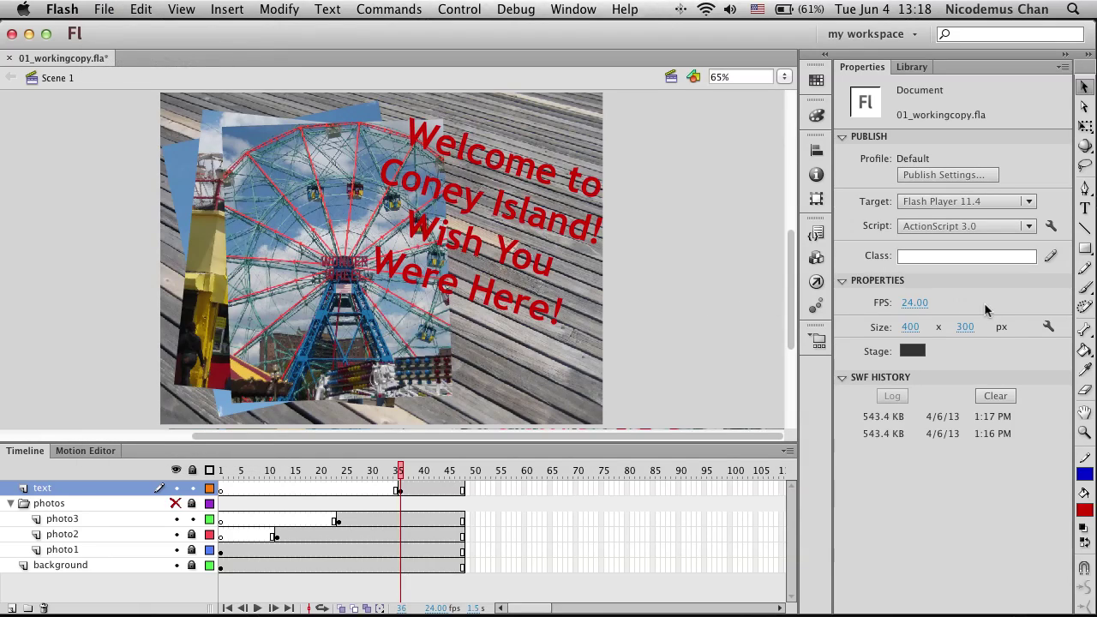
pyautogui.click(1047, 326)
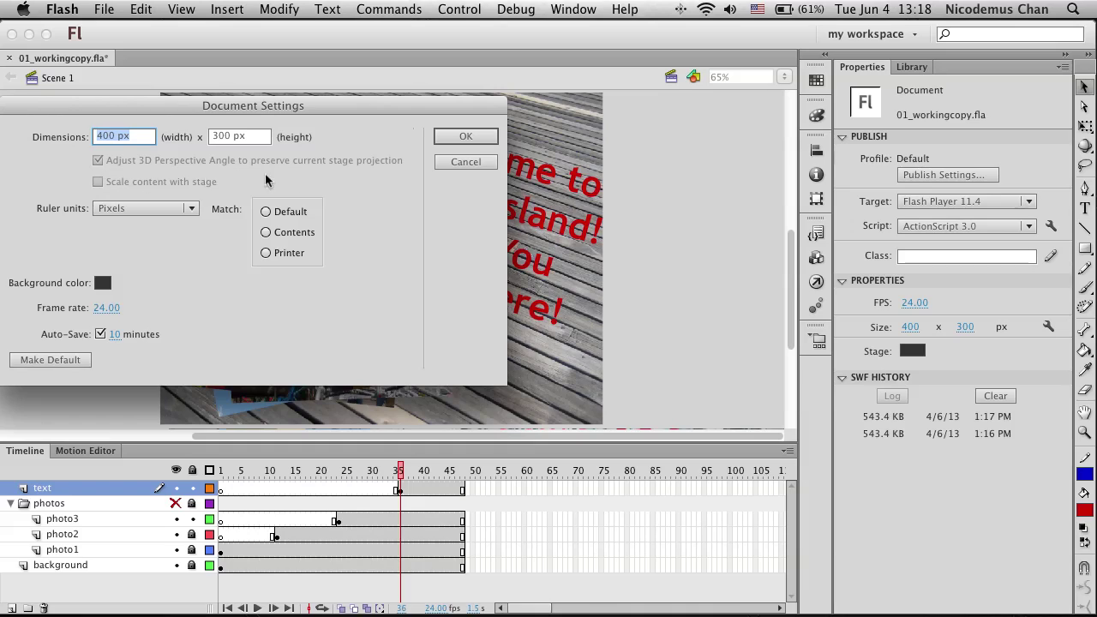
pyautogui.click(448, 160)
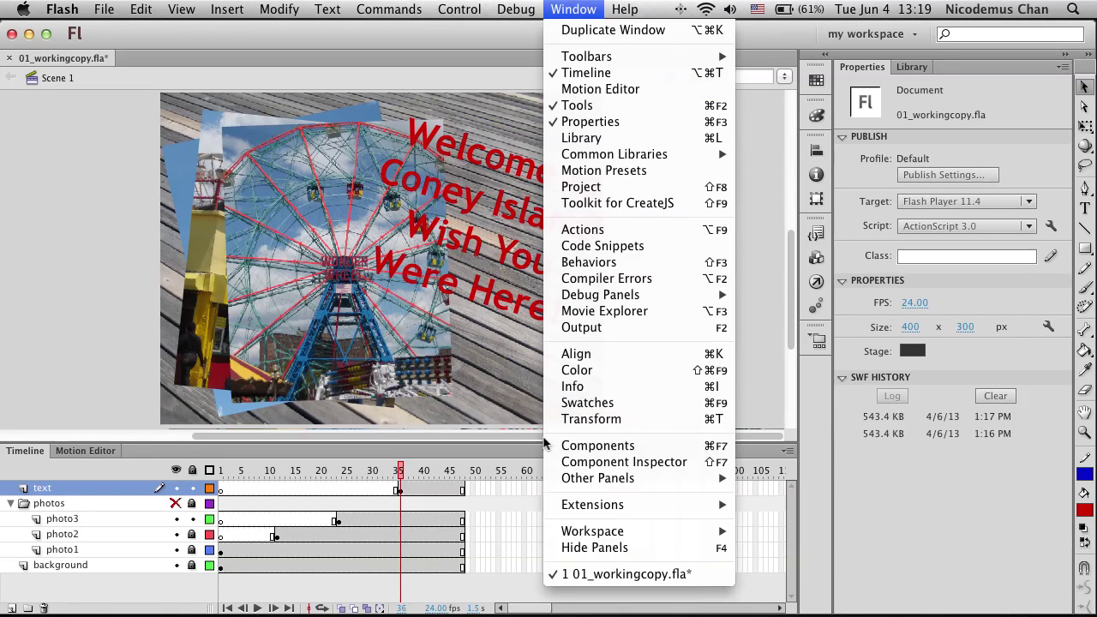
# Step: Revert both stage size changes by stepping the history back to before the Modify FLA Document entries, and close the History panel
pyautogui.moveTo(675, 480)
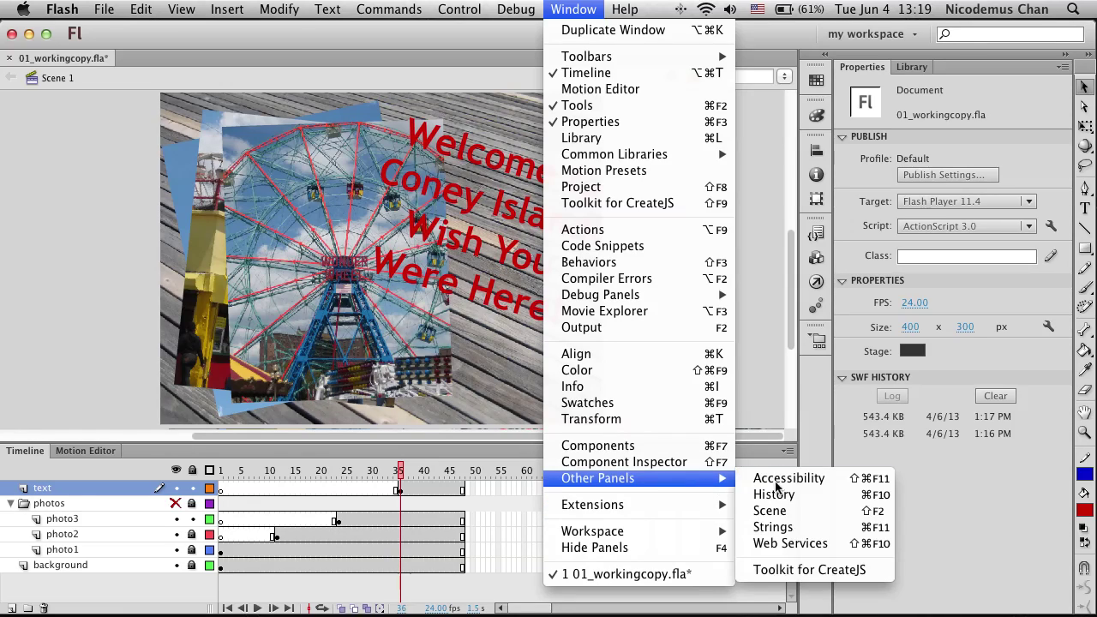
pyautogui.click(762, 494)
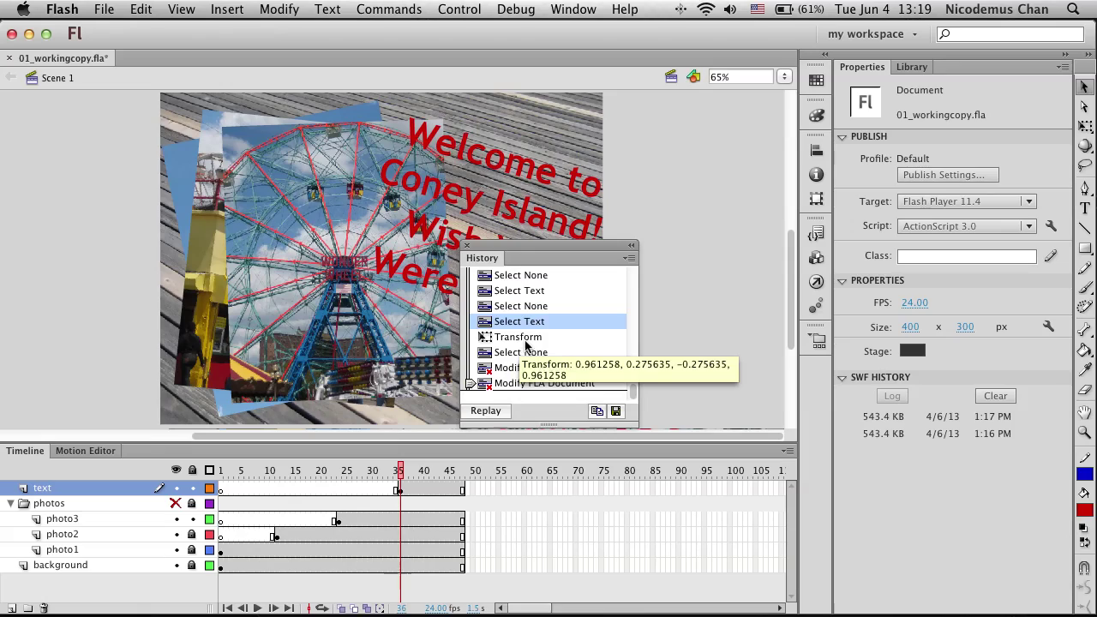
pyautogui.click(470, 369)
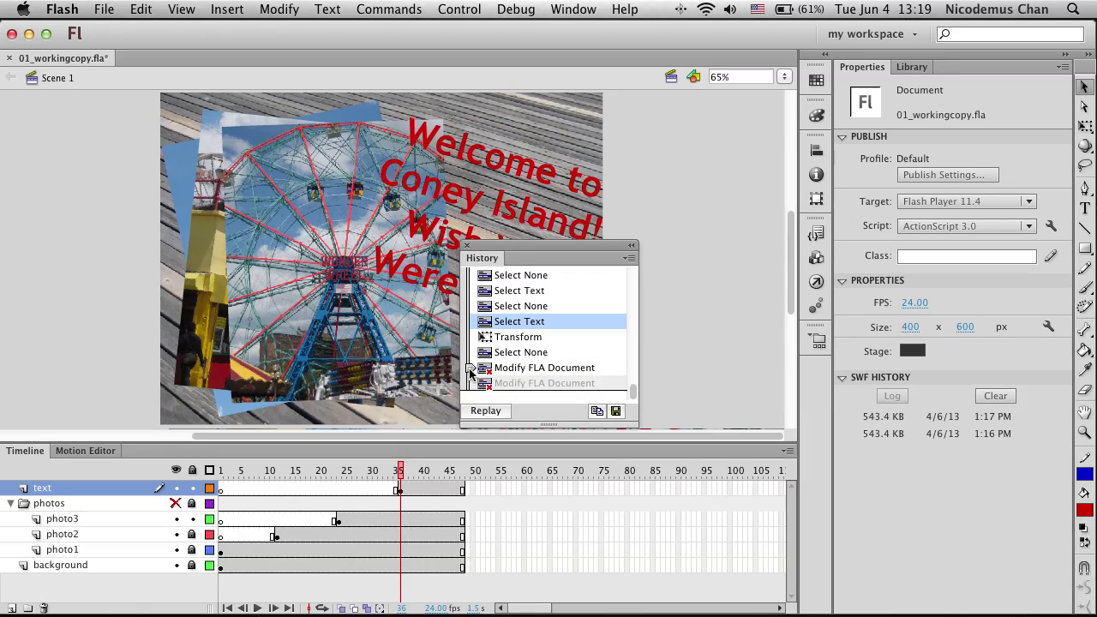
pyautogui.click(470, 358)
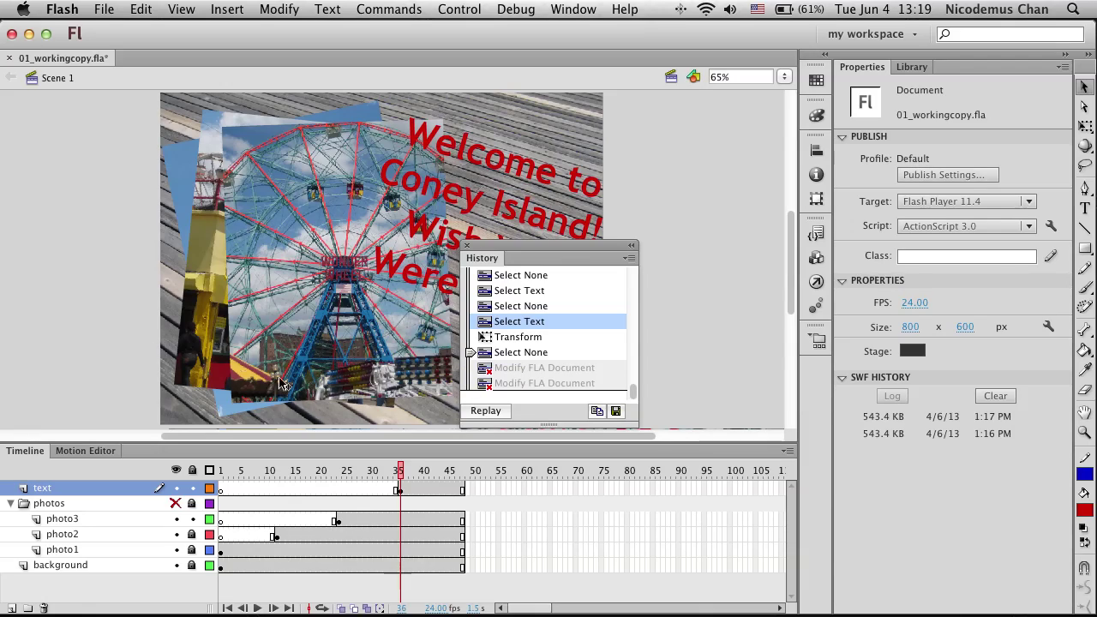
pyautogui.click(466, 246)
# Step: Set the document's stage size to 400 by 300 px with its content scaled along with the stage
pyautogui.click(1048, 327)
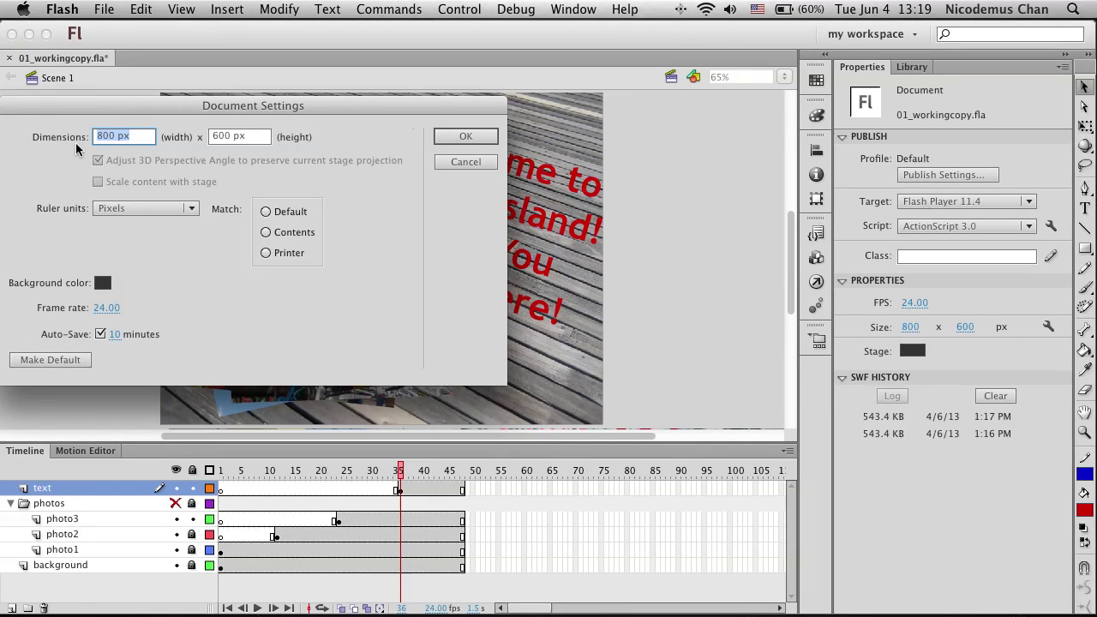
pyautogui.write('400')
pyautogui.press('Tab')
pyautogui.write('30')
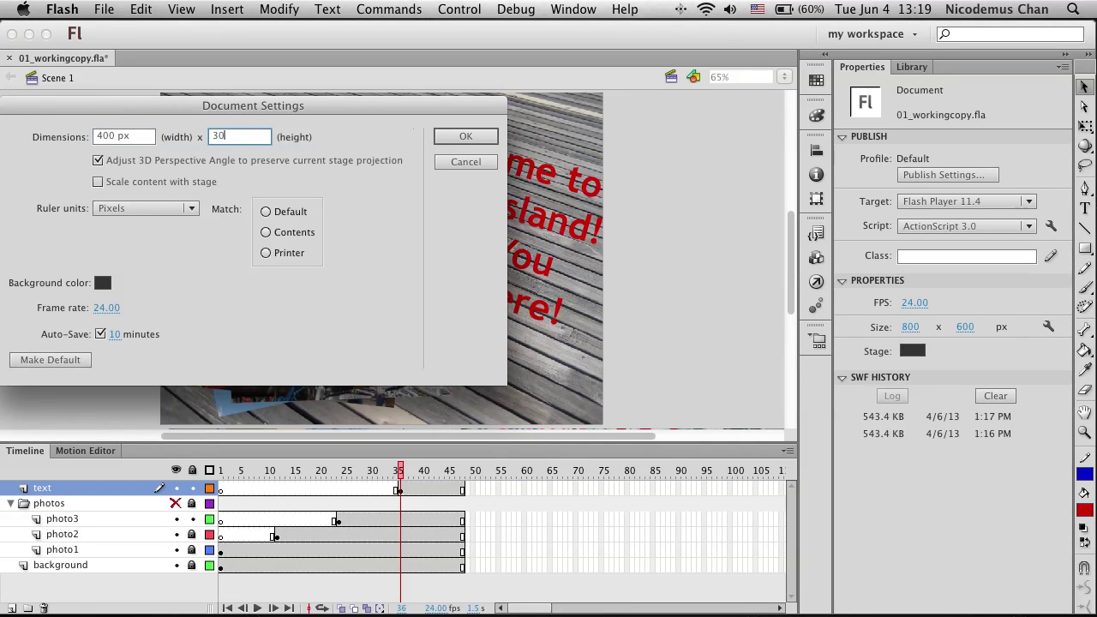
pyautogui.write('0px')
pyautogui.click(97, 182)
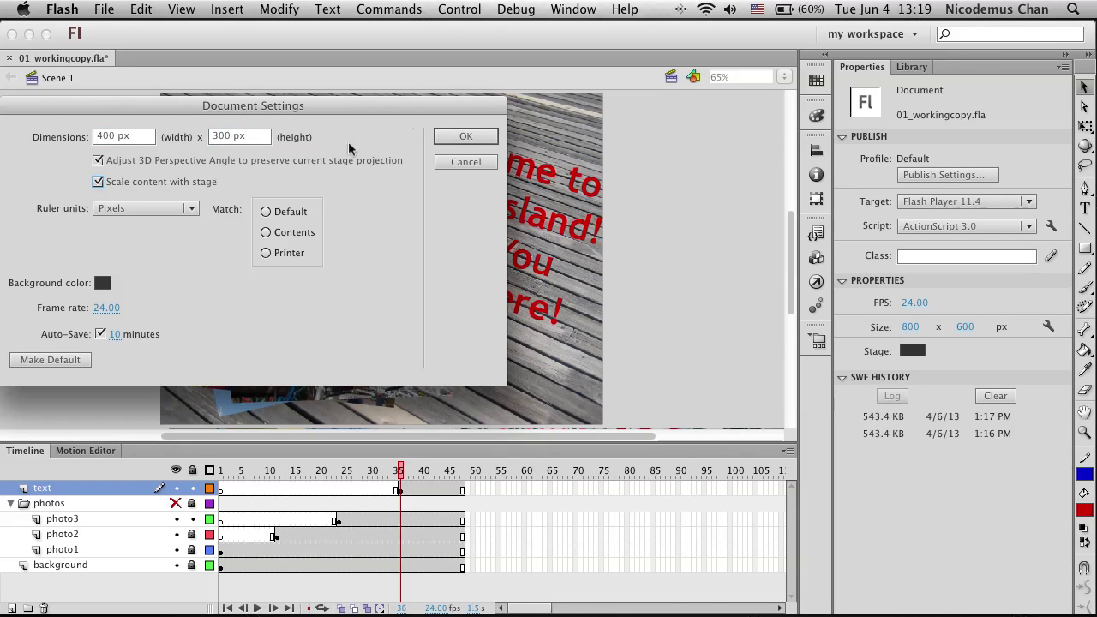
pyautogui.click(465, 138)
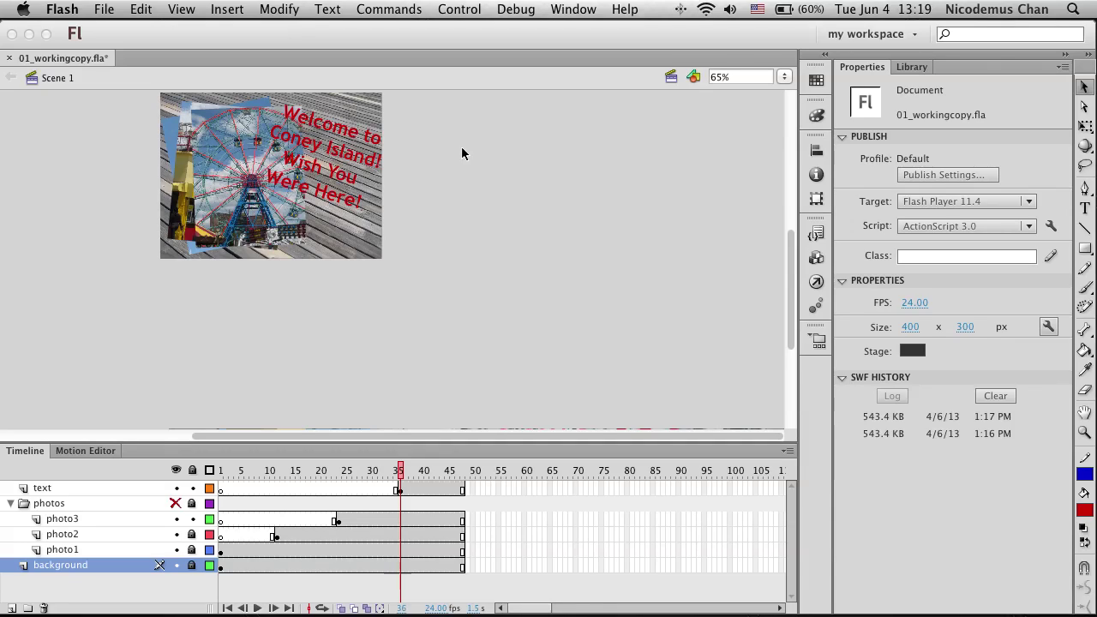
# Step: Save the document, and save a copy as 01_workingcopy_resized.fla in the 01Start folder
pyautogui.press('super+s')
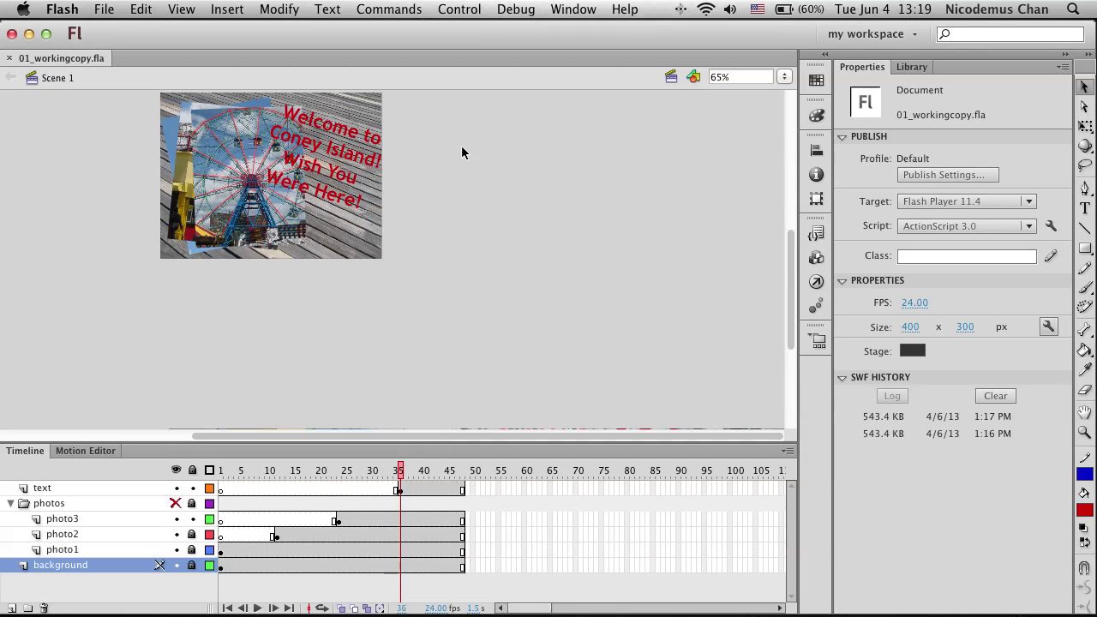
pyautogui.click(104, 8)
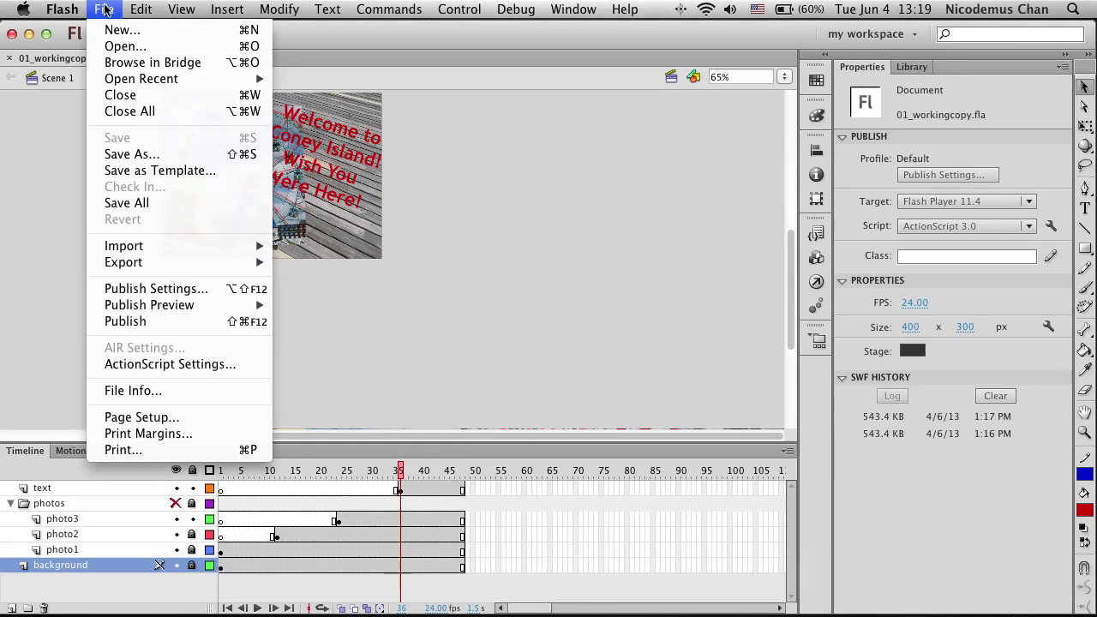
pyautogui.click(125, 156)
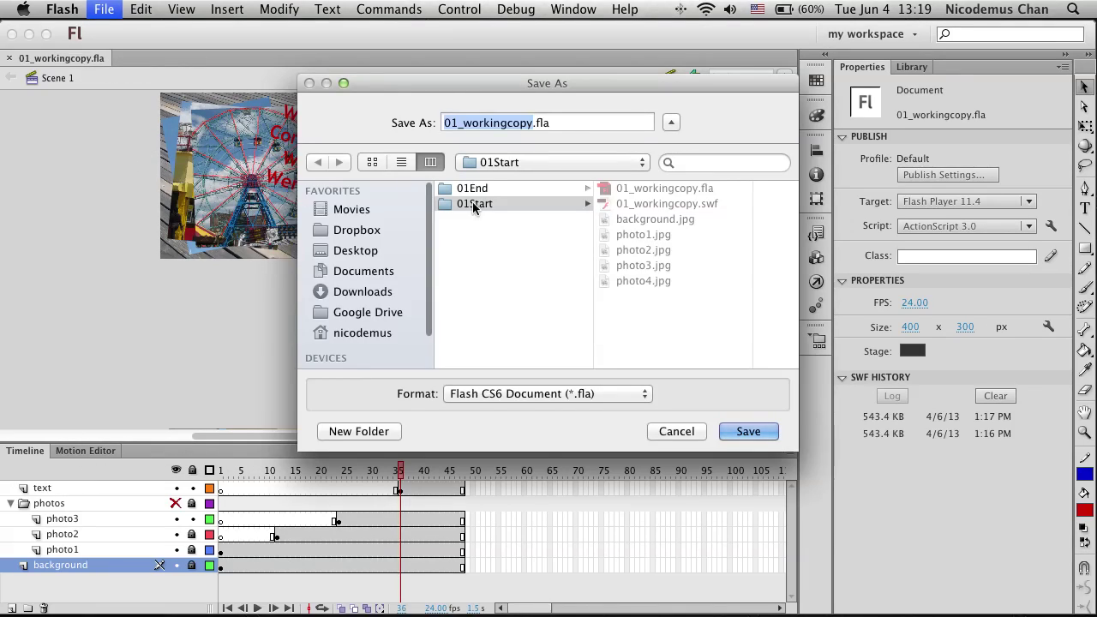
pyautogui.click(530, 122)
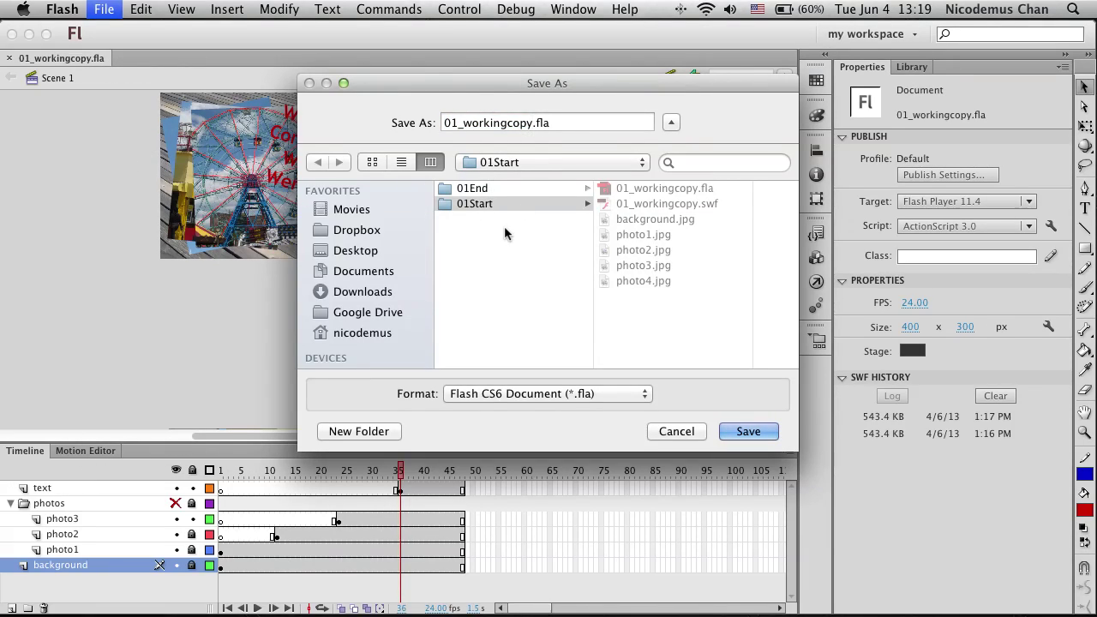
pyautogui.write('_resized')
pyautogui.press('Return')
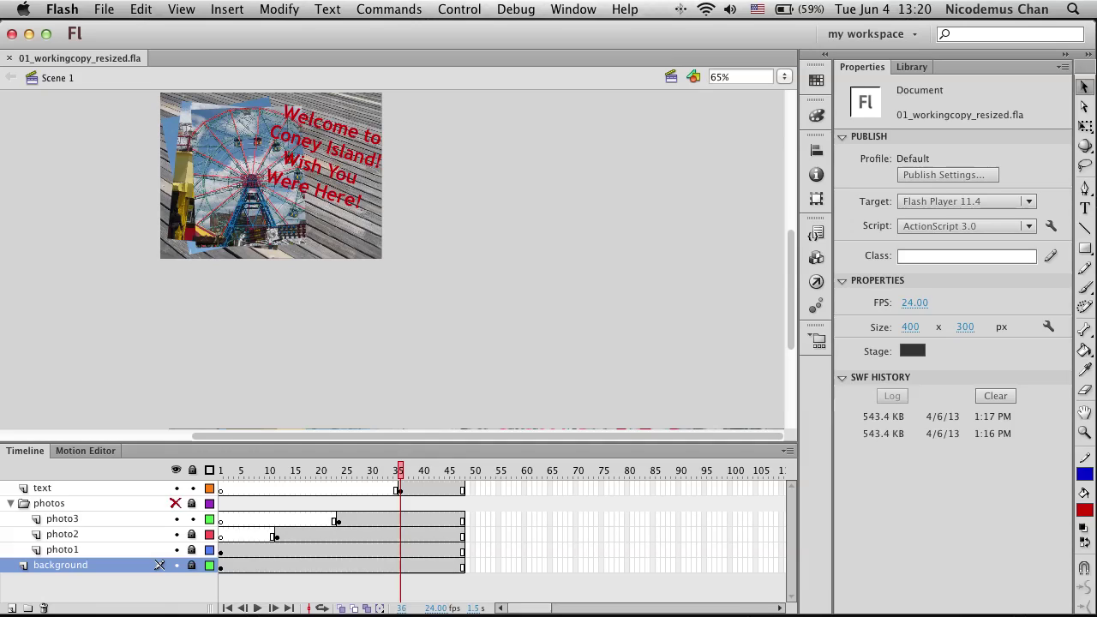
# Step: Set the document's Auto-Save interval to 15 minutes in the Document Settings
pyautogui.scroll(-2, 469, 224)
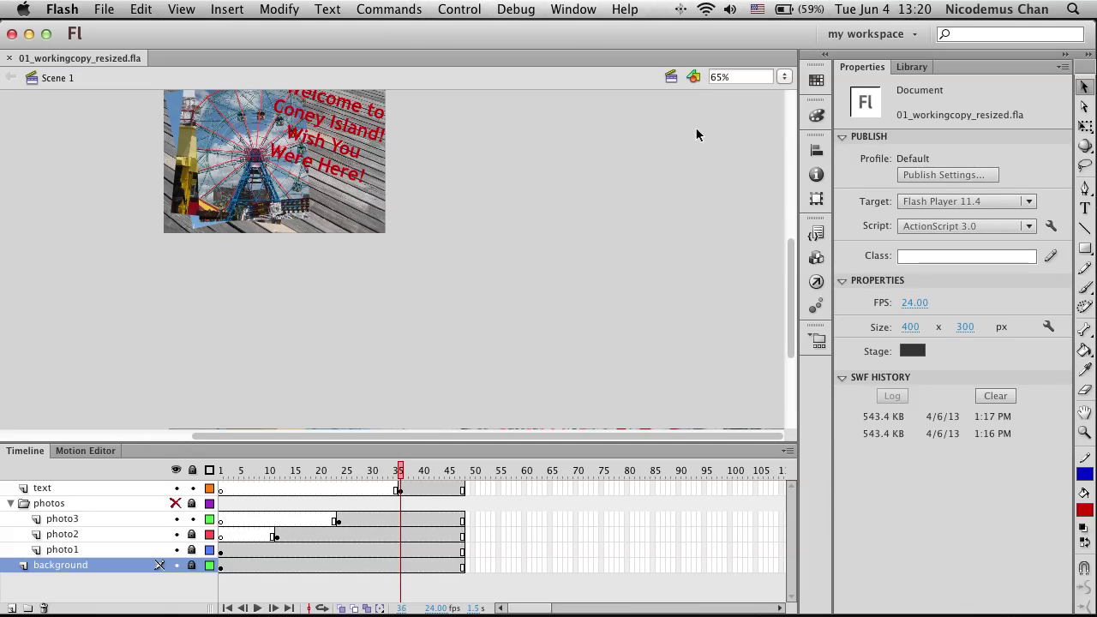
pyautogui.click(1047, 327)
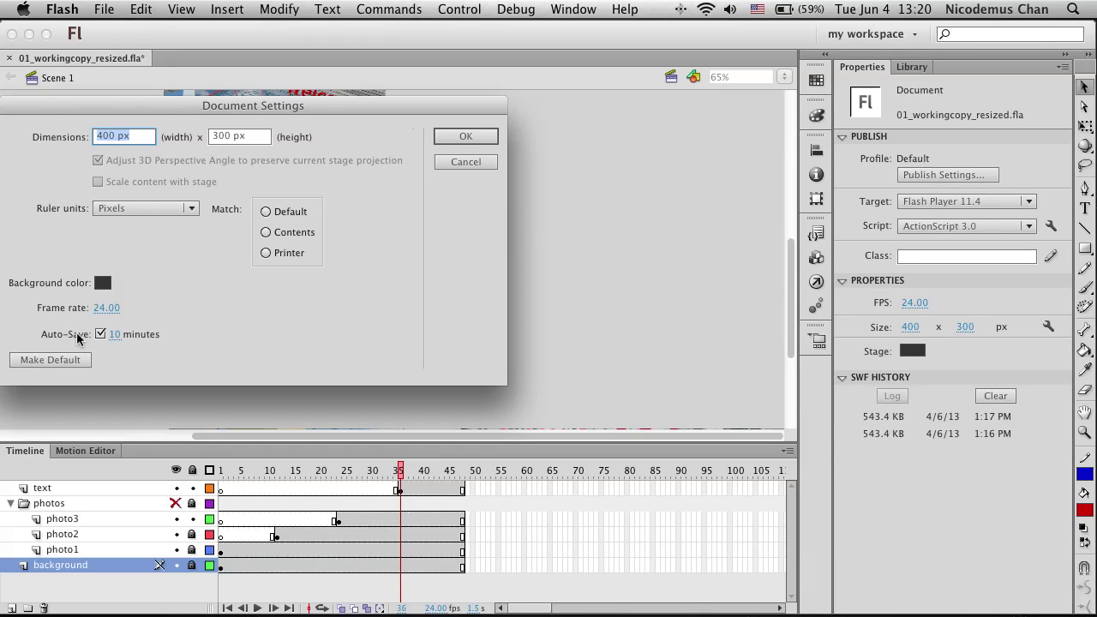
pyautogui.moveTo(115, 335); pyautogui.dragTo(139, 347)
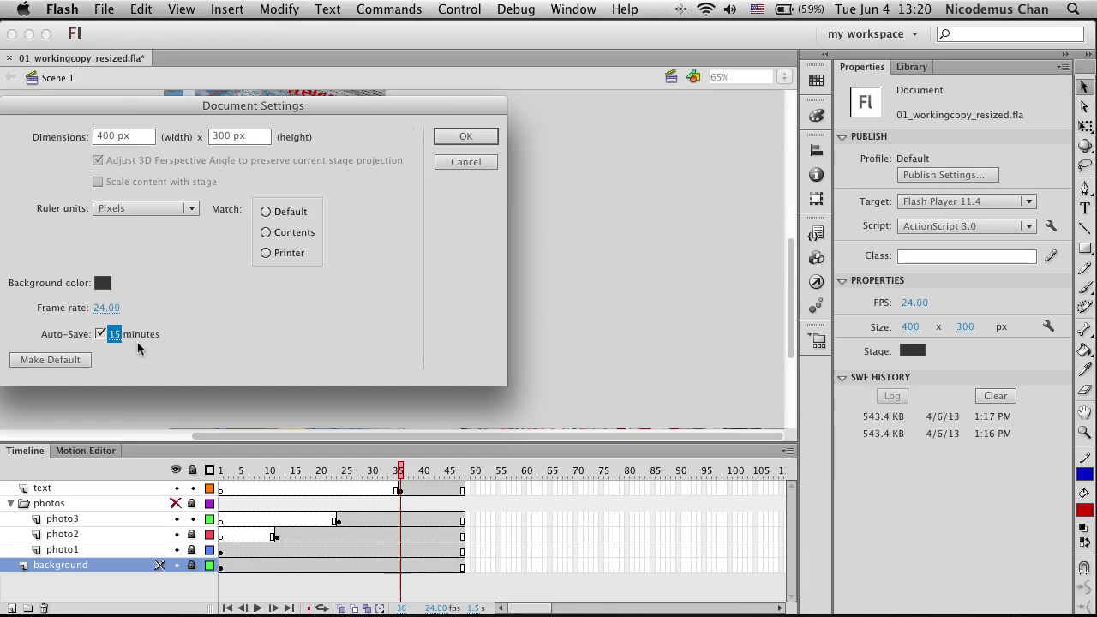
pyautogui.click(465, 137)
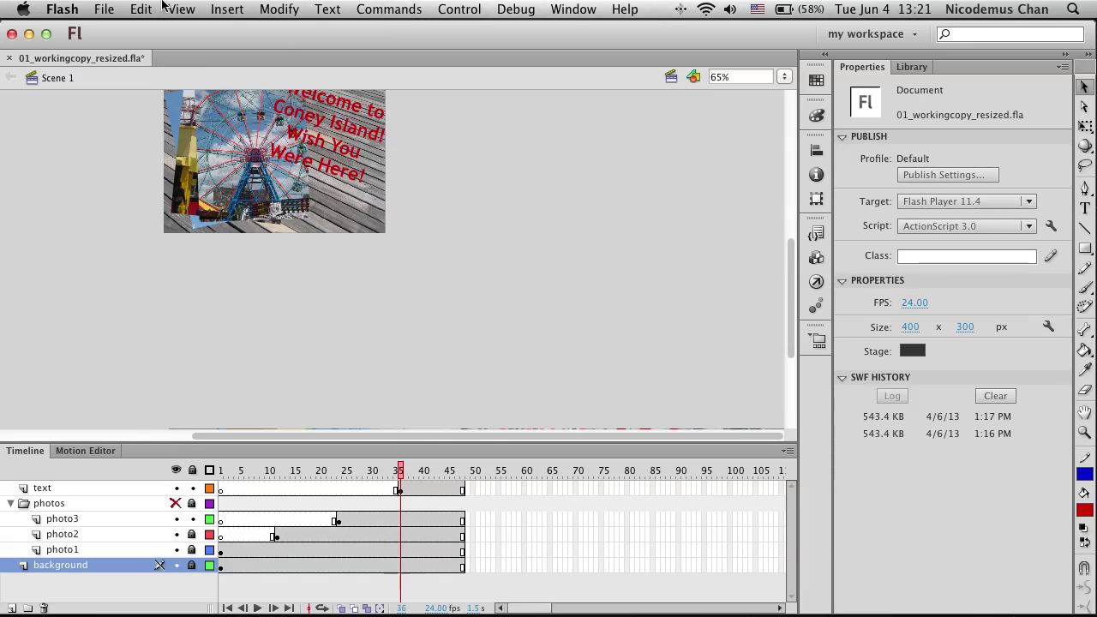
# Step: Examine the General preferences, including the Auto-Recovery option, and close the preferences
pyautogui.click(104, 9)
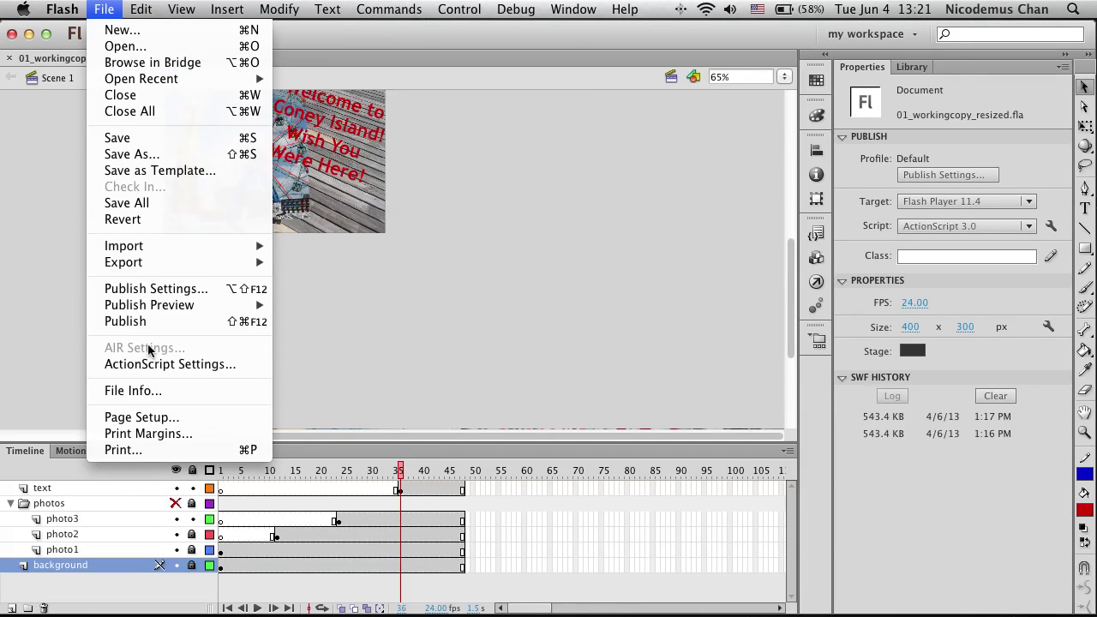
pyautogui.moveTo(68, 7)
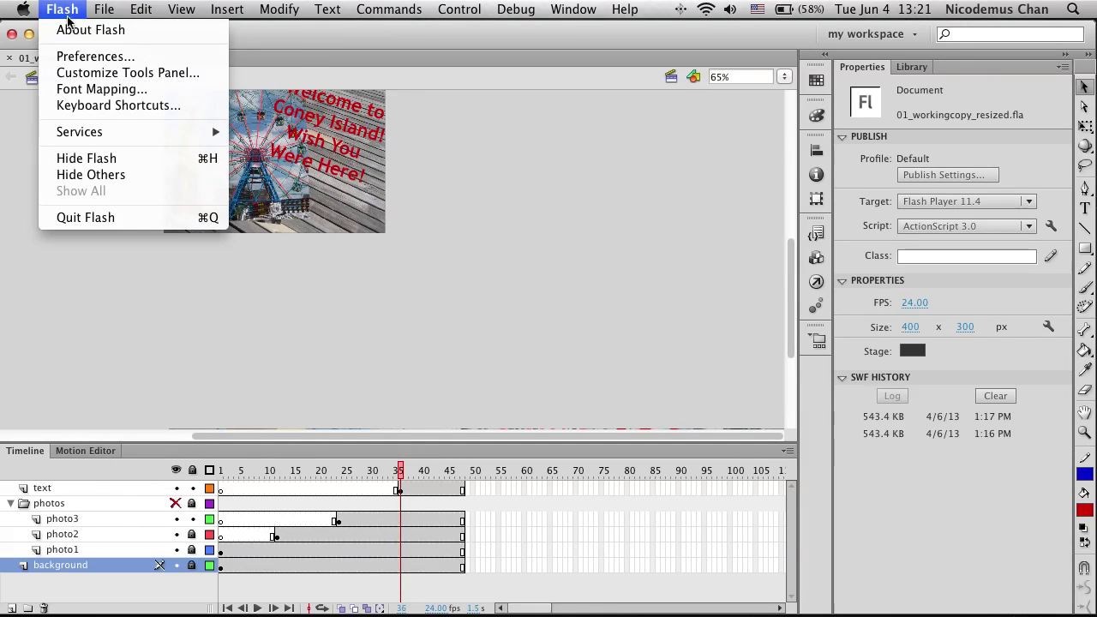
pyautogui.click(78, 57)
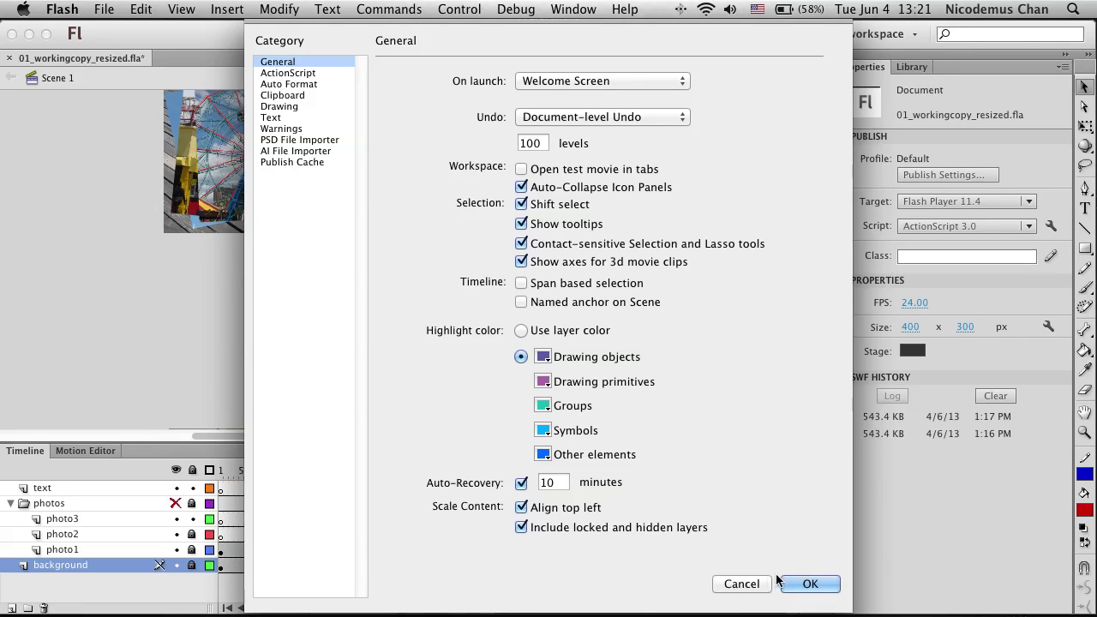
pyautogui.click(797, 583)
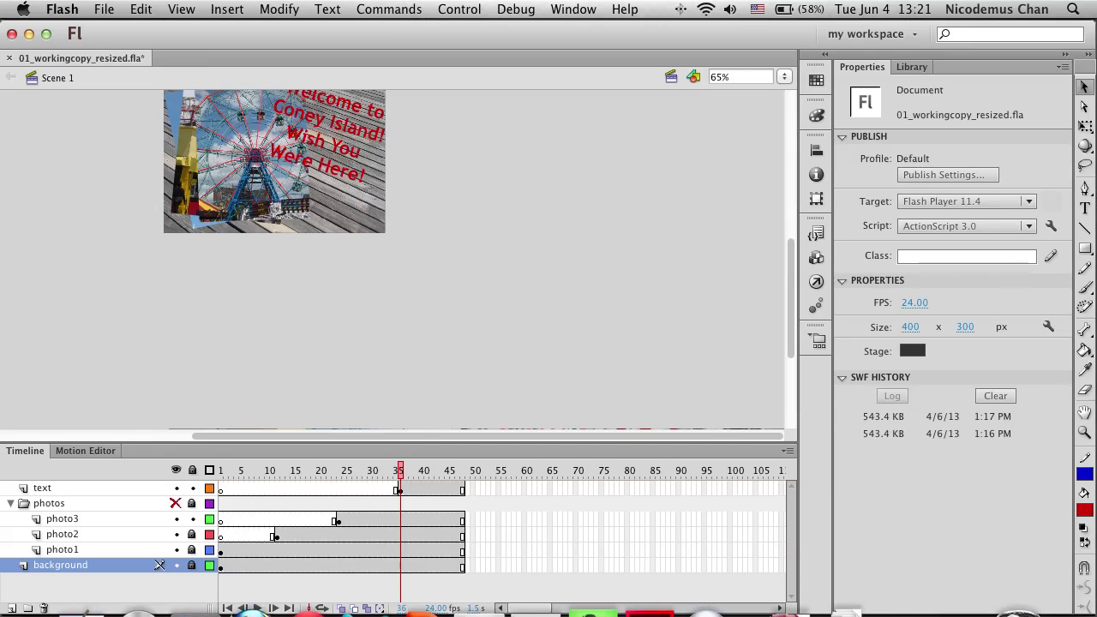
# Step: Switch to Finder and select the 01Start folder inside Lesson01
pyautogui.moveTo(2, 615)
pyautogui.click(80, 584)
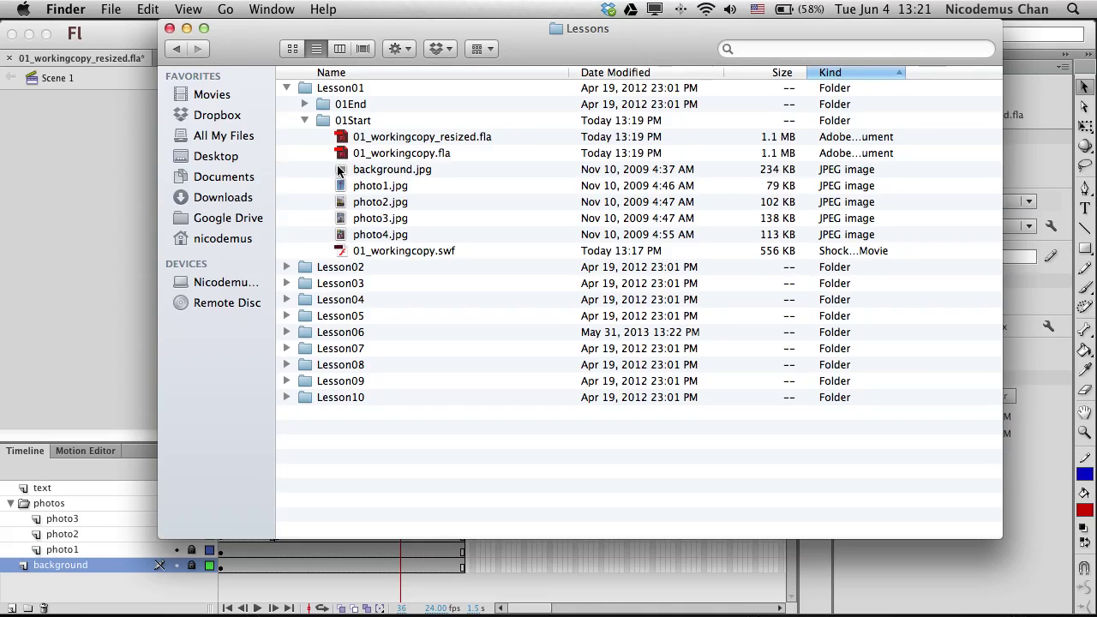
pyautogui.click(339, 120)
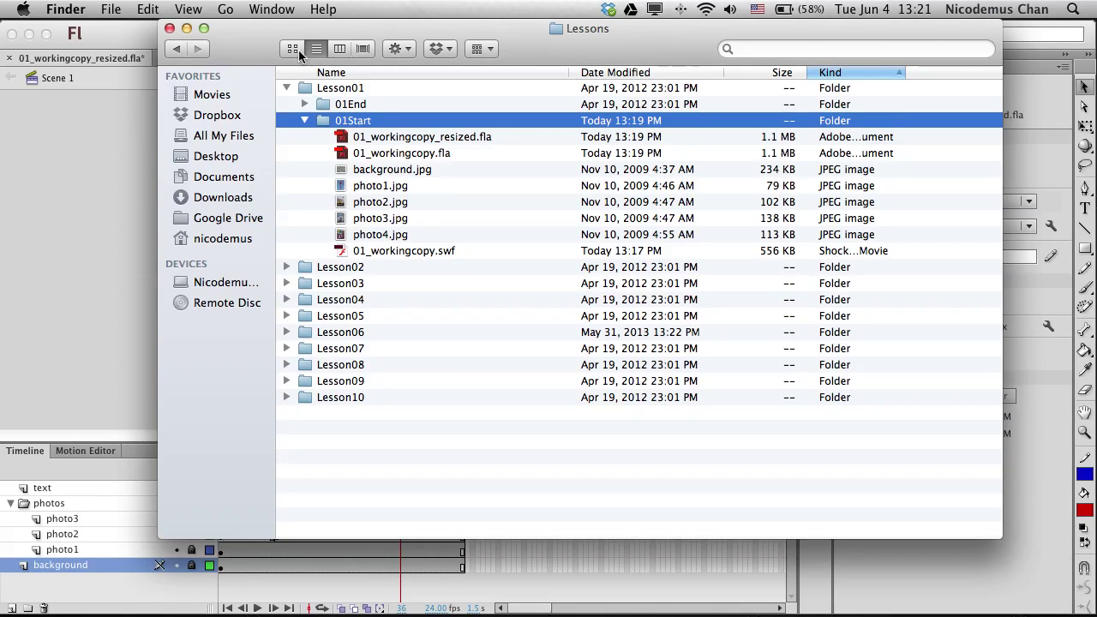
pyautogui.click(296, 49)
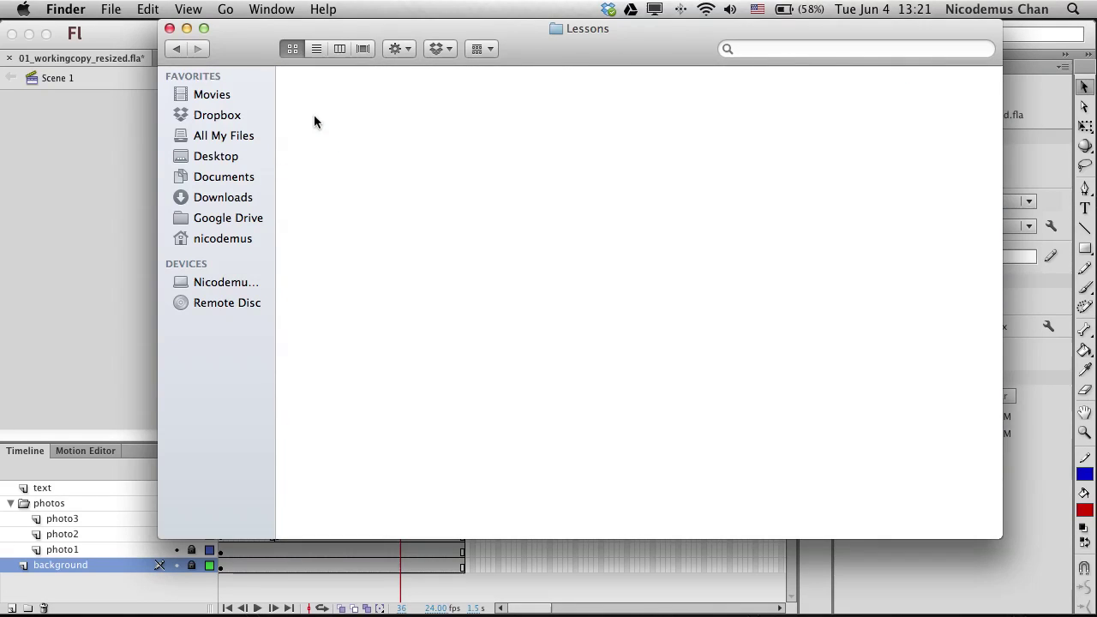
pyautogui.doubleClick(569, 122)
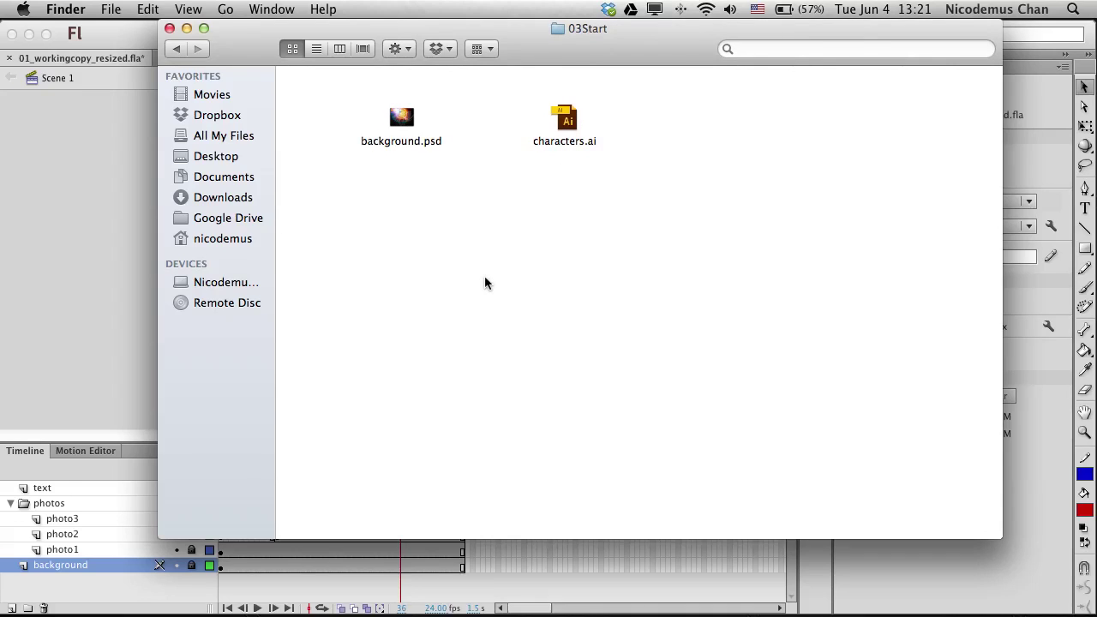
pyautogui.click(176, 48)
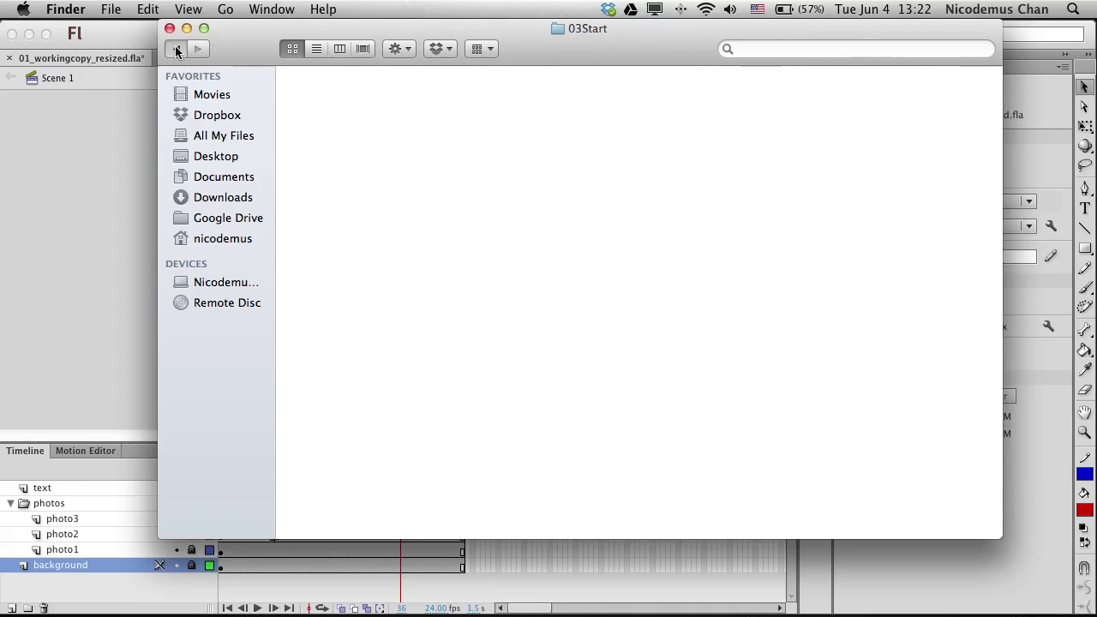
pyautogui.click(175, 48)
pyautogui.click(176, 49)
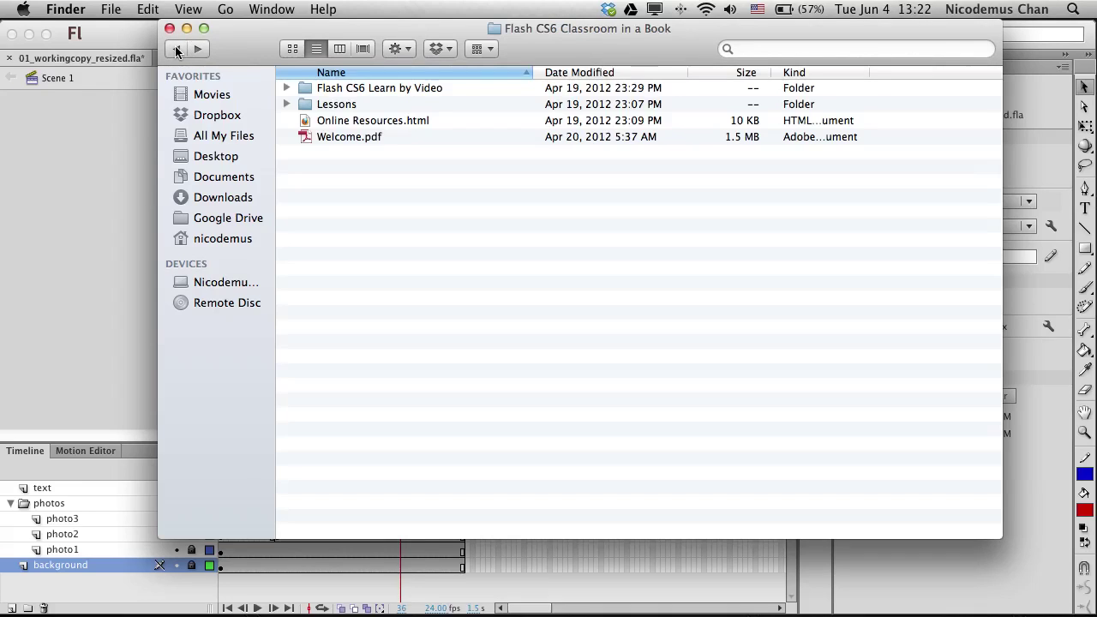
pyautogui.click(307, 103)
pyautogui.doubleClick(307, 103)
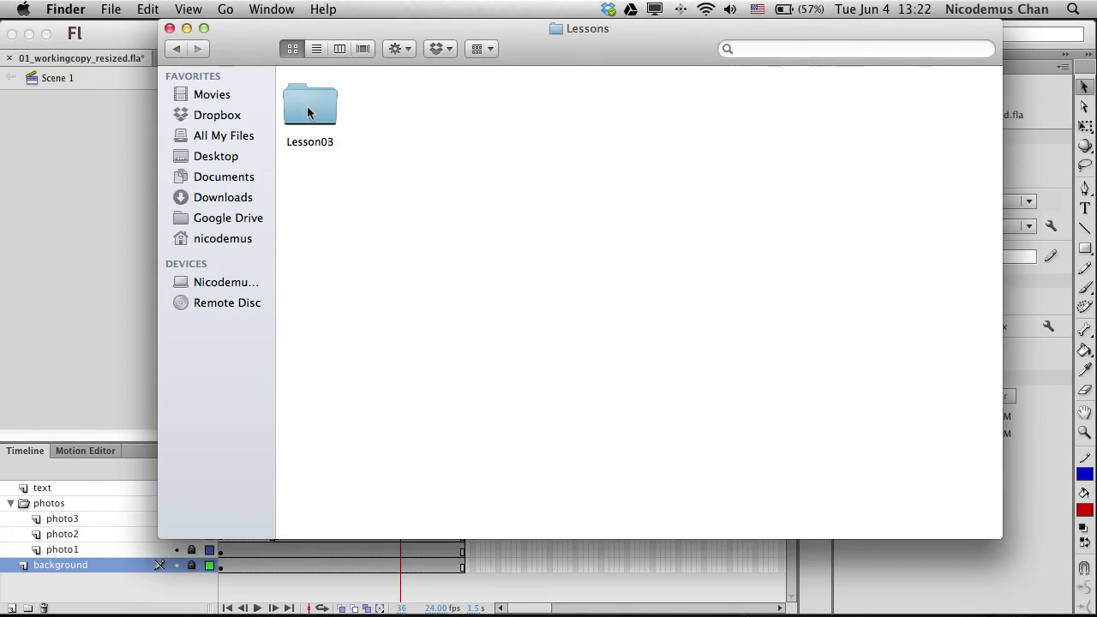
pyautogui.click(317, 49)
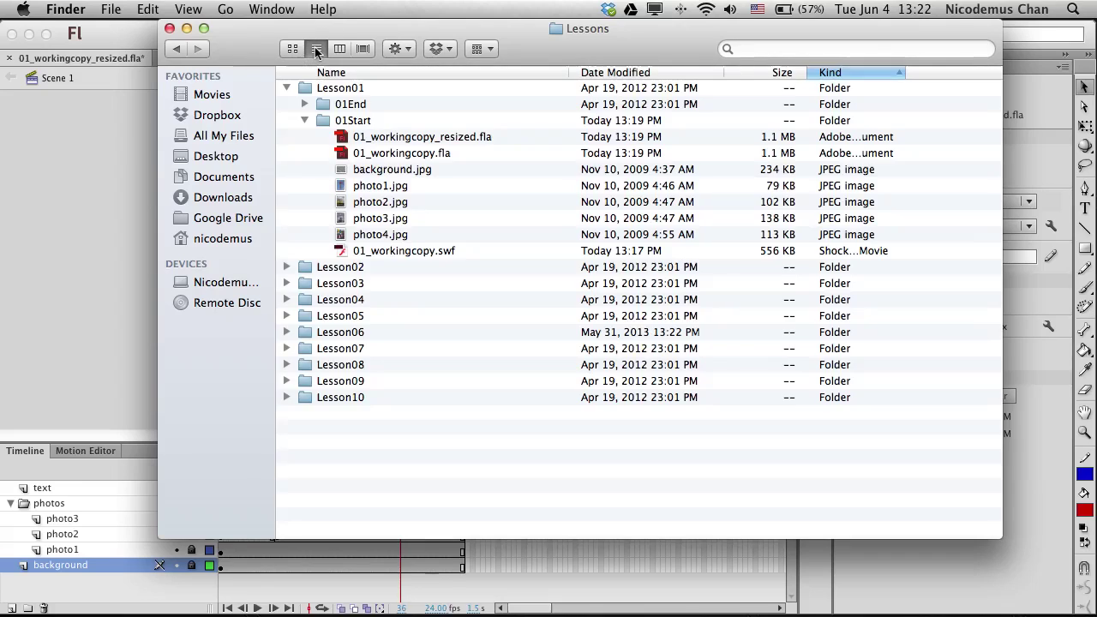
# Step: Open the 01Start folder and show its files in Cover Flow view
pyautogui.click(304, 120)
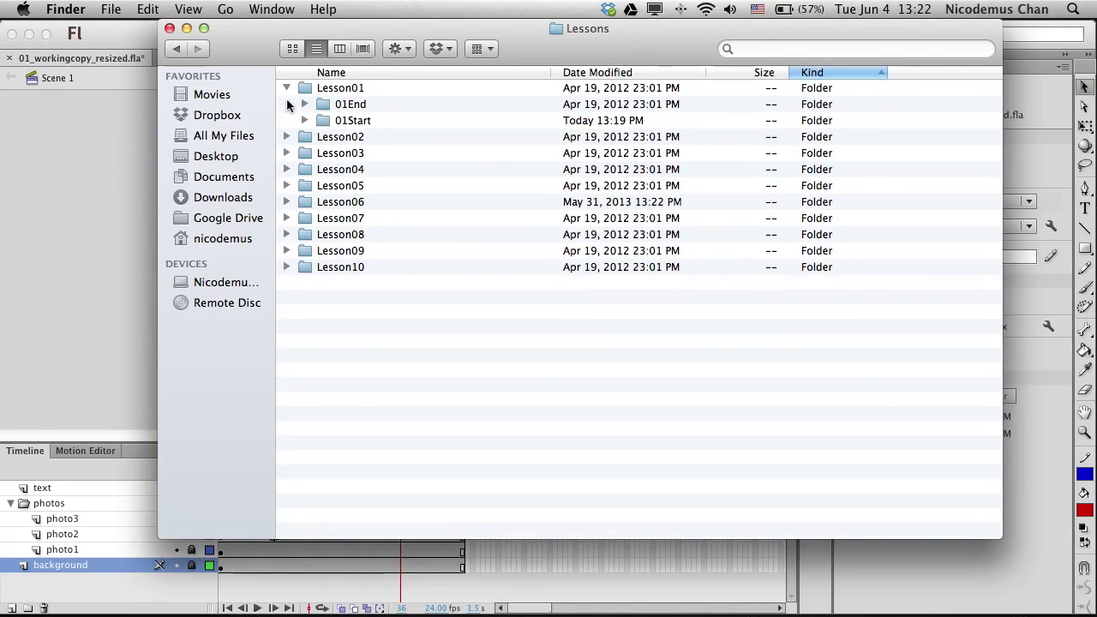
pyautogui.click(304, 120)
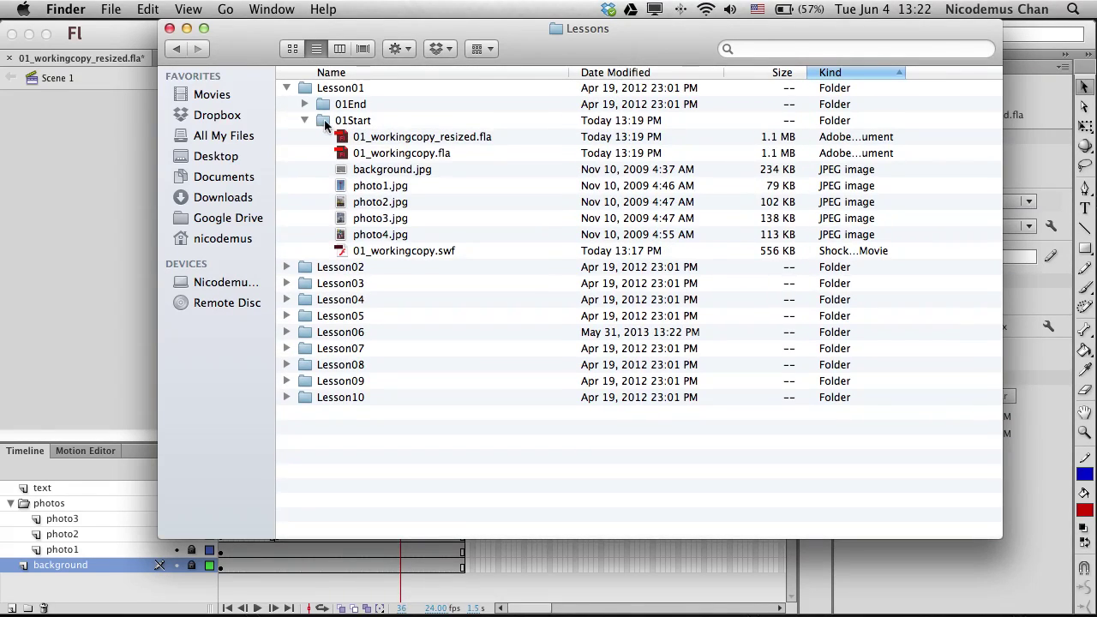
pyautogui.click(324, 119)
pyautogui.doubleClick(324, 120)
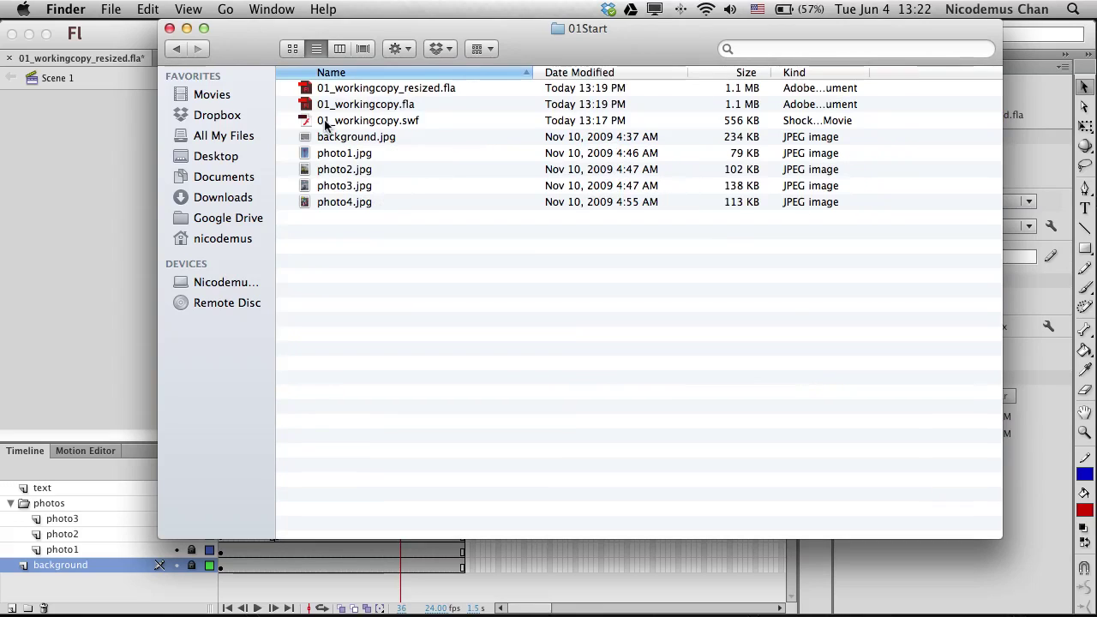
pyautogui.click(361, 48)
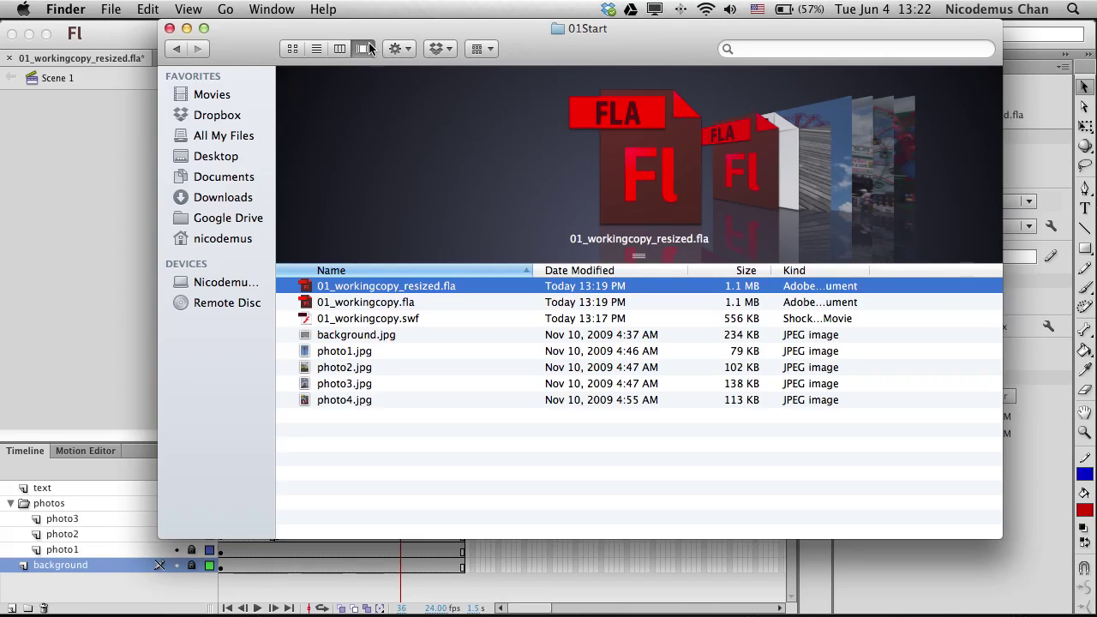
# Step: Switch to Flash and save the document in 01Start as 01_workingcopy.xfl in the Flash CS6 Uncompressed Document format
pyautogui.click(66, 182)
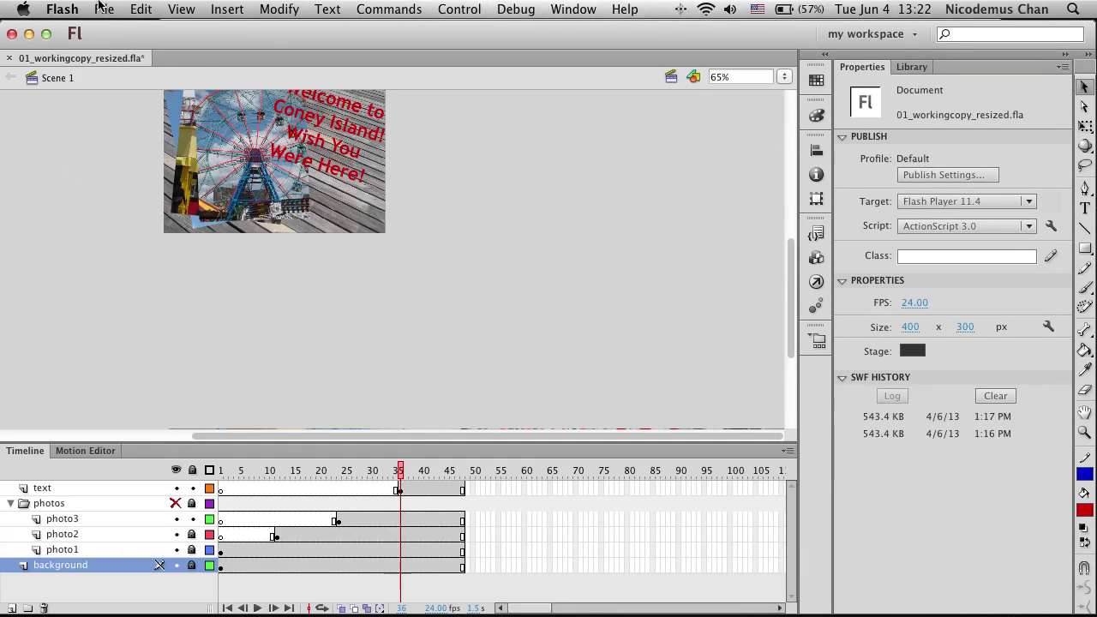
pyautogui.click(103, 8)
pyautogui.click(97, 155)
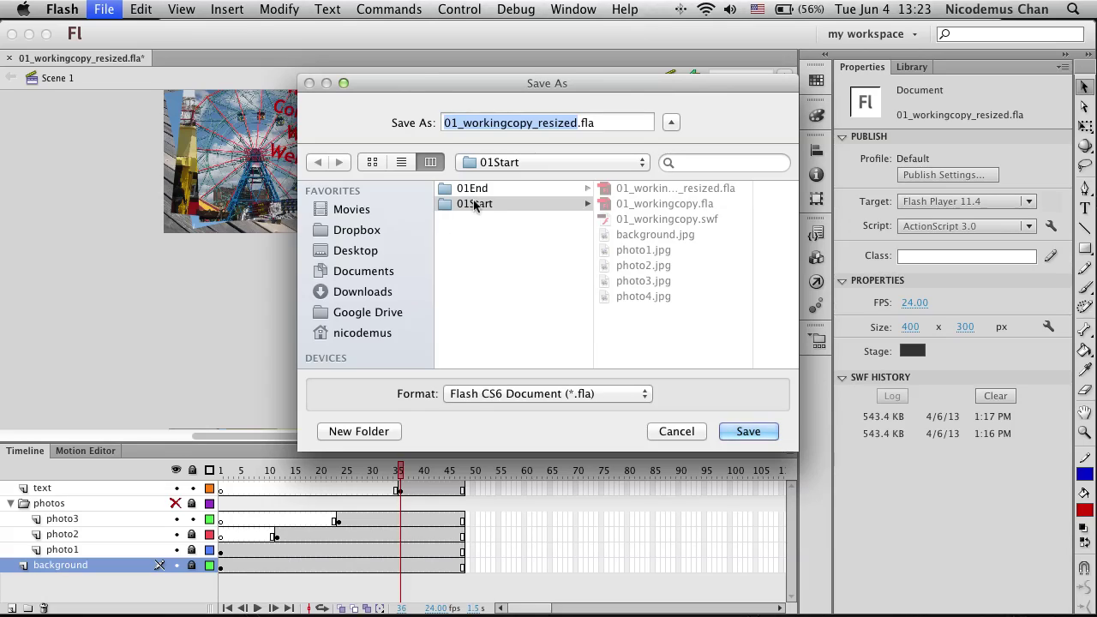
pyautogui.click(491, 125)
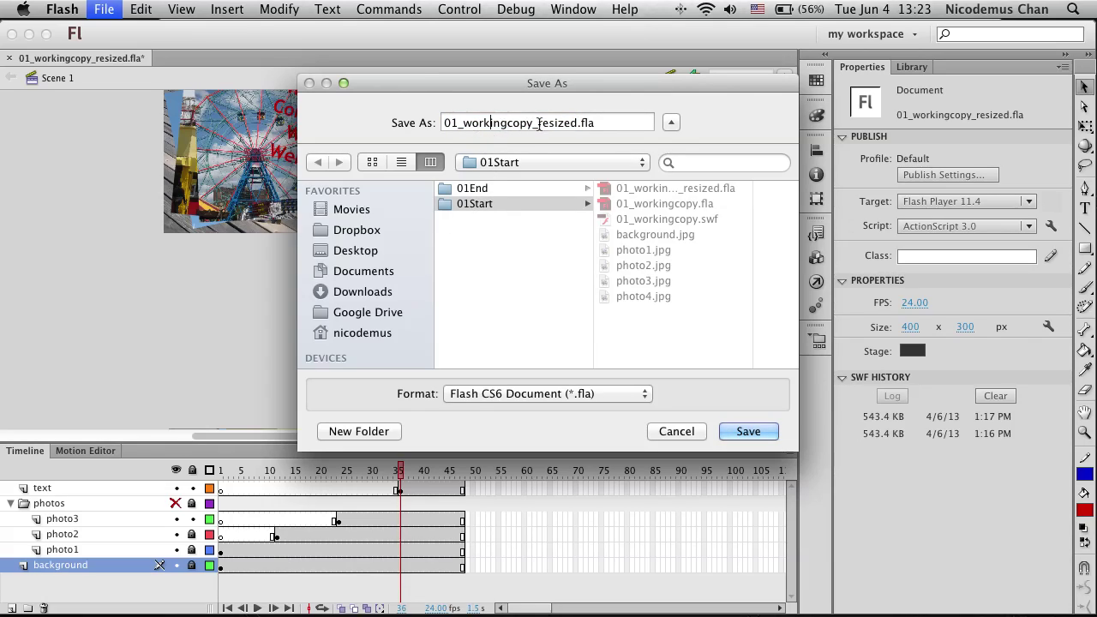
pyautogui.moveTo(536, 122); pyautogui.dragTo(577, 125)
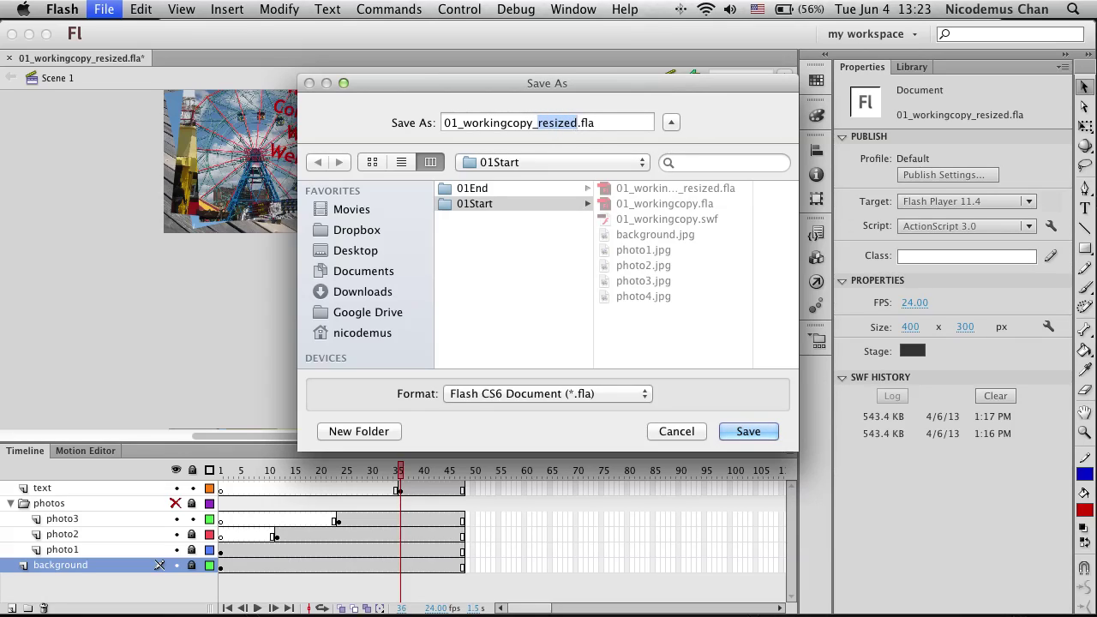
pyautogui.press('BackSpace')
pyautogui.press('BackSpace')
pyautogui.click(485, 396)
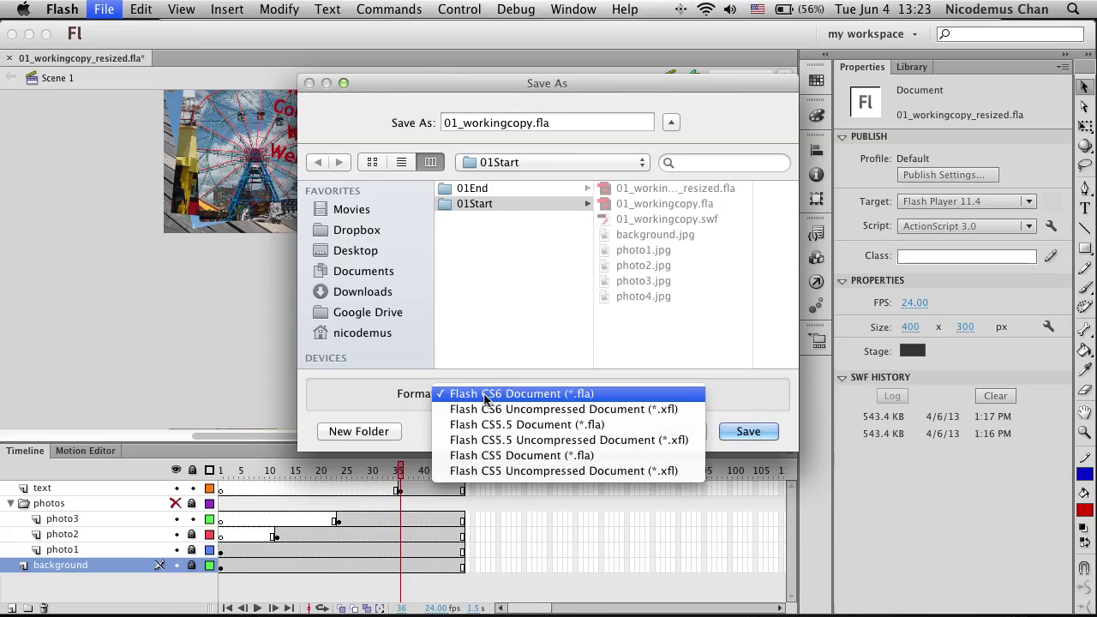
pyautogui.click(486, 411)
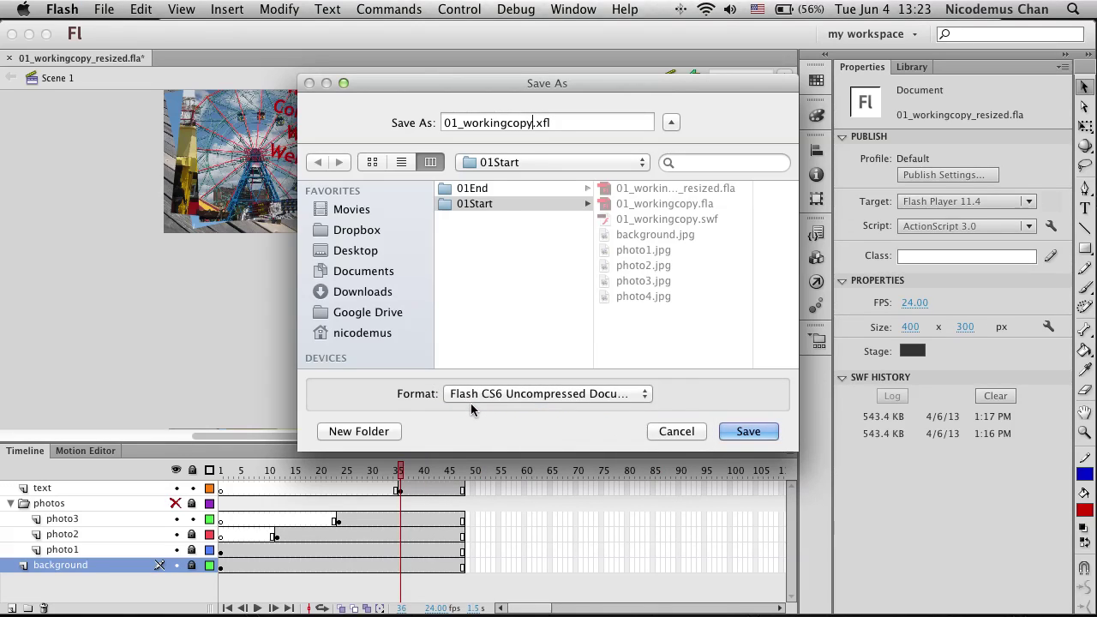
pyautogui.click(754, 432)
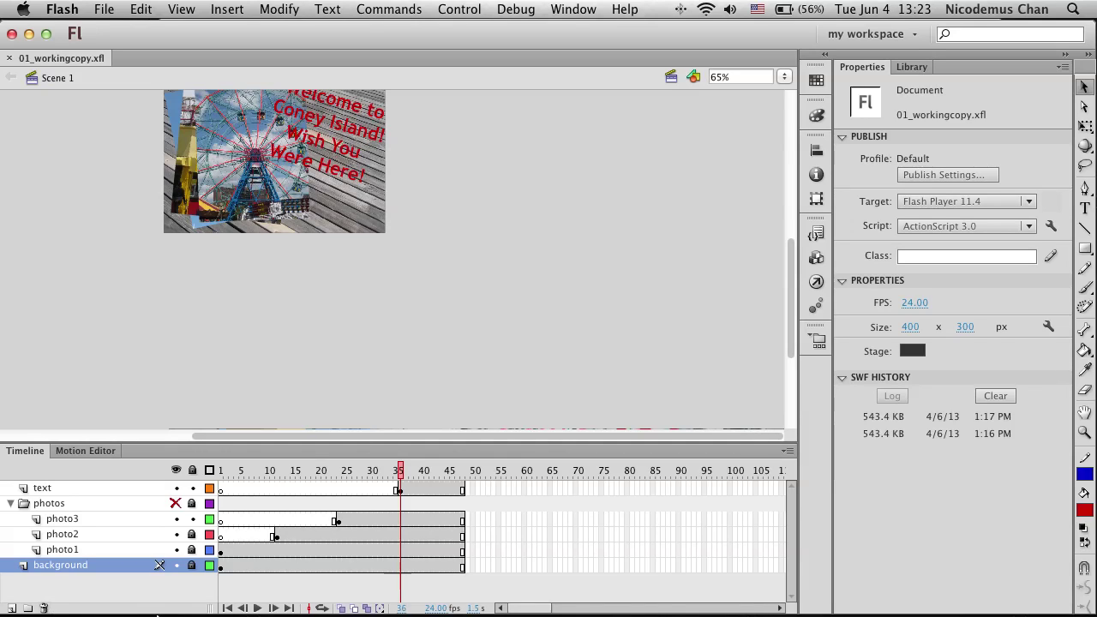
# Step: Switch to Finder and expand the 01_workingcopy folder and its LIBRARY subfolder
pyautogui.moveTo(143, 566)
pyautogui.click(86, 569)
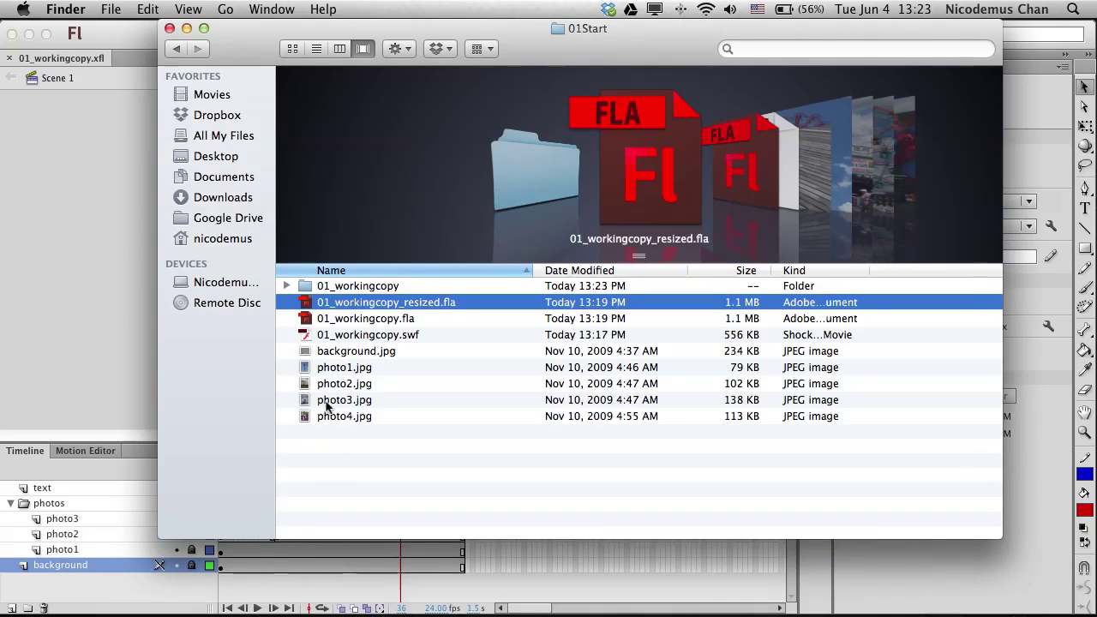
pyautogui.click(287, 287)
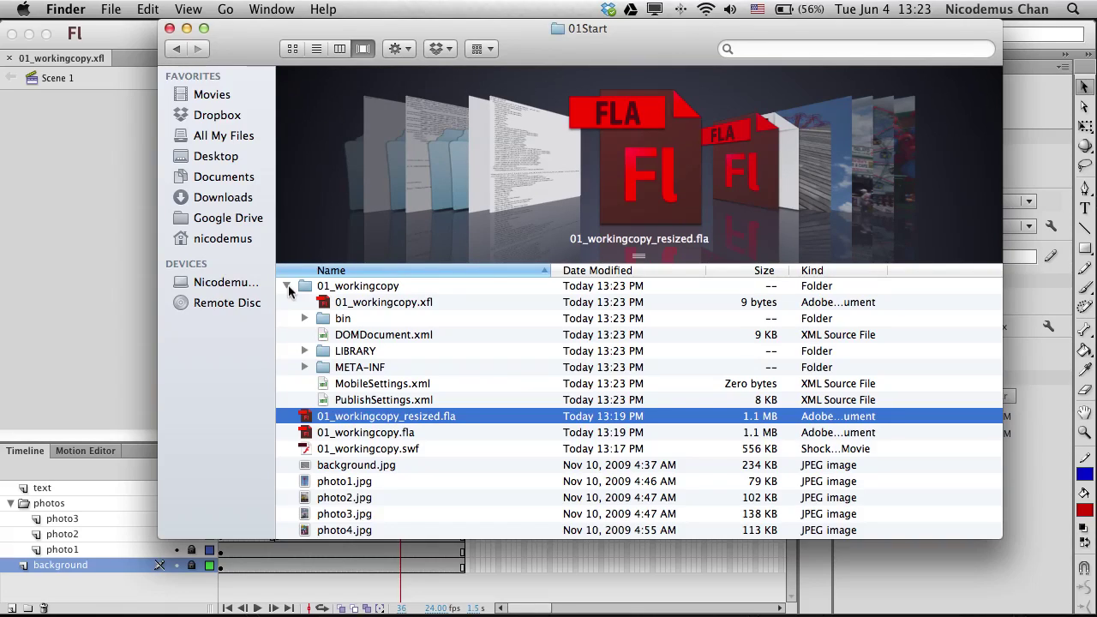
pyautogui.scroll(-1, 324, 477)
pyautogui.click(304, 351)
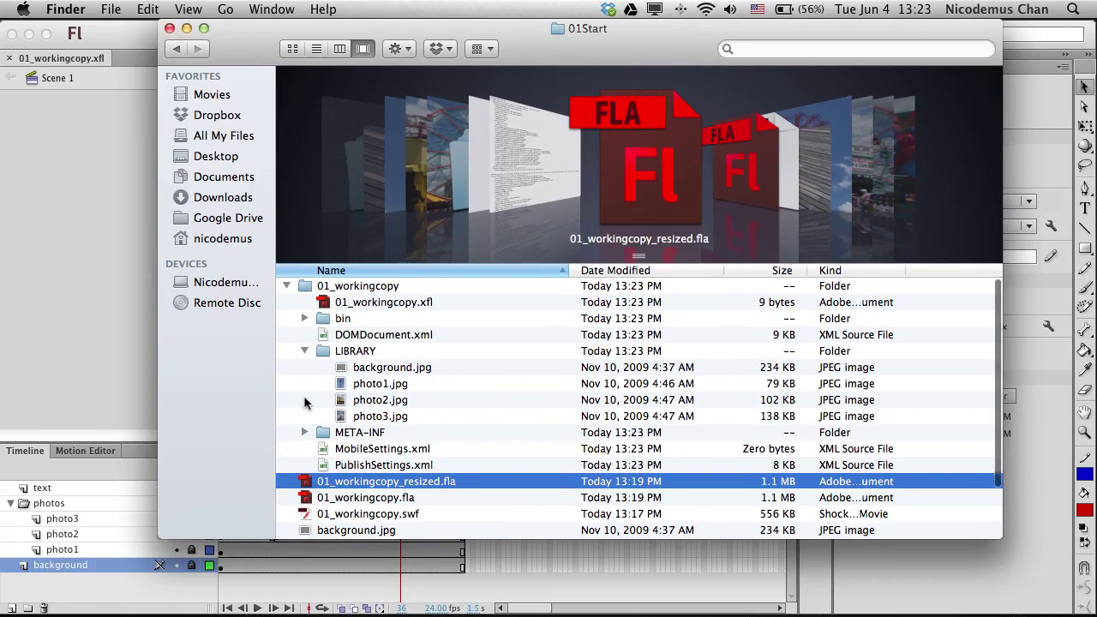
# Step: Copy photo4.jpg from the 01Start folder into the LIBRARY folder of 01_workingcopy
pyautogui.scroll(-2, 307, 403)
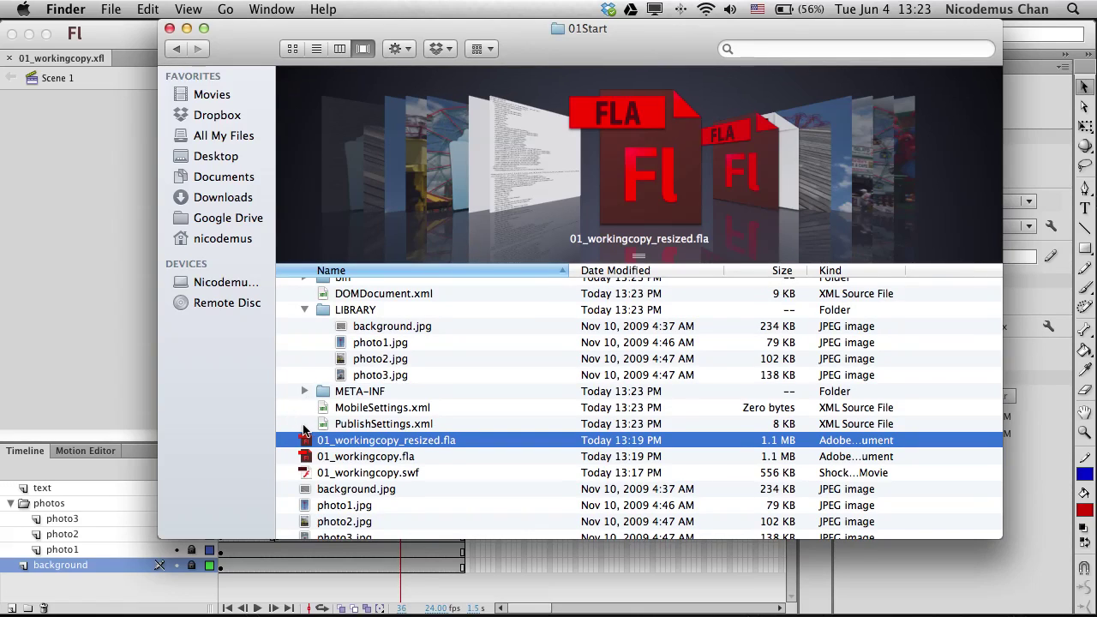
pyautogui.scroll(-1, 305, 433)
pyautogui.click(335, 532)
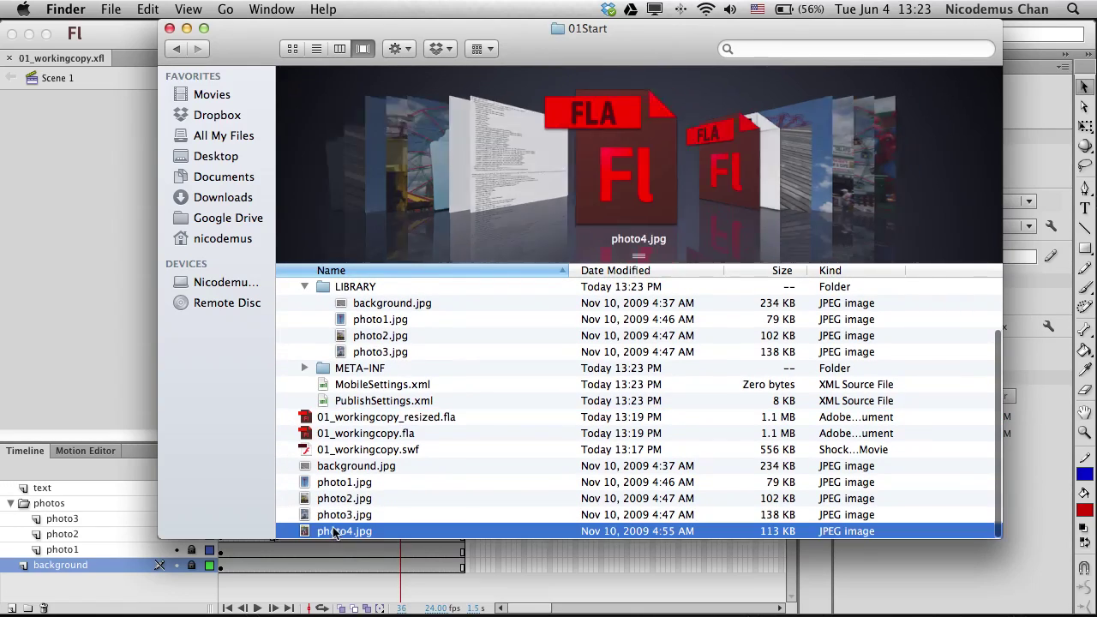
pyautogui.rightClick(334, 532)
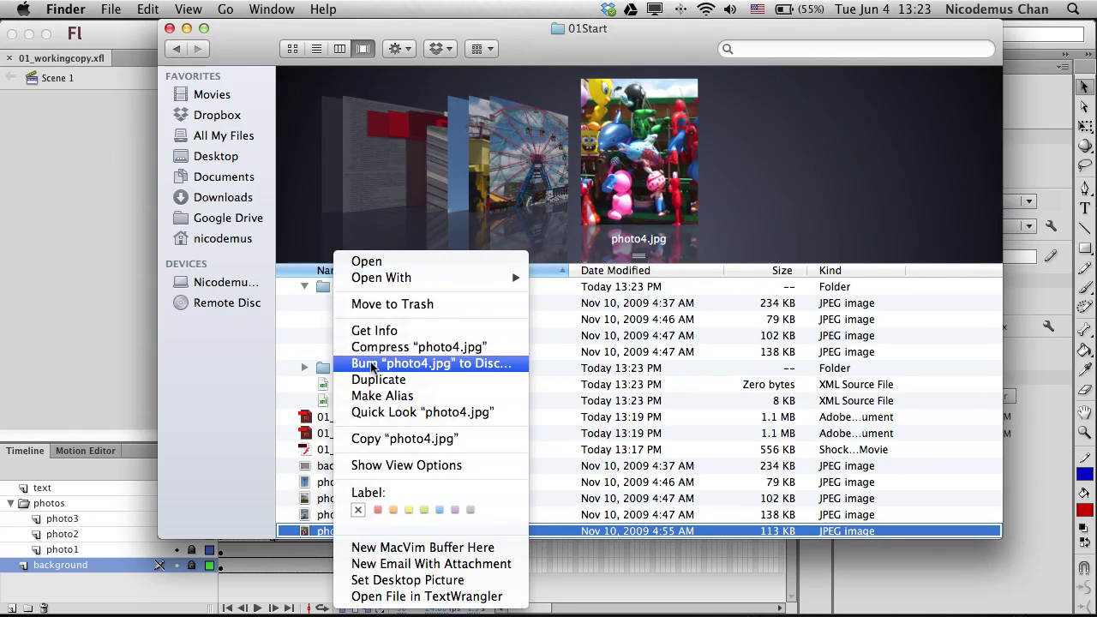
pyautogui.click(367, 439)
pyautogui.click(345, 287)
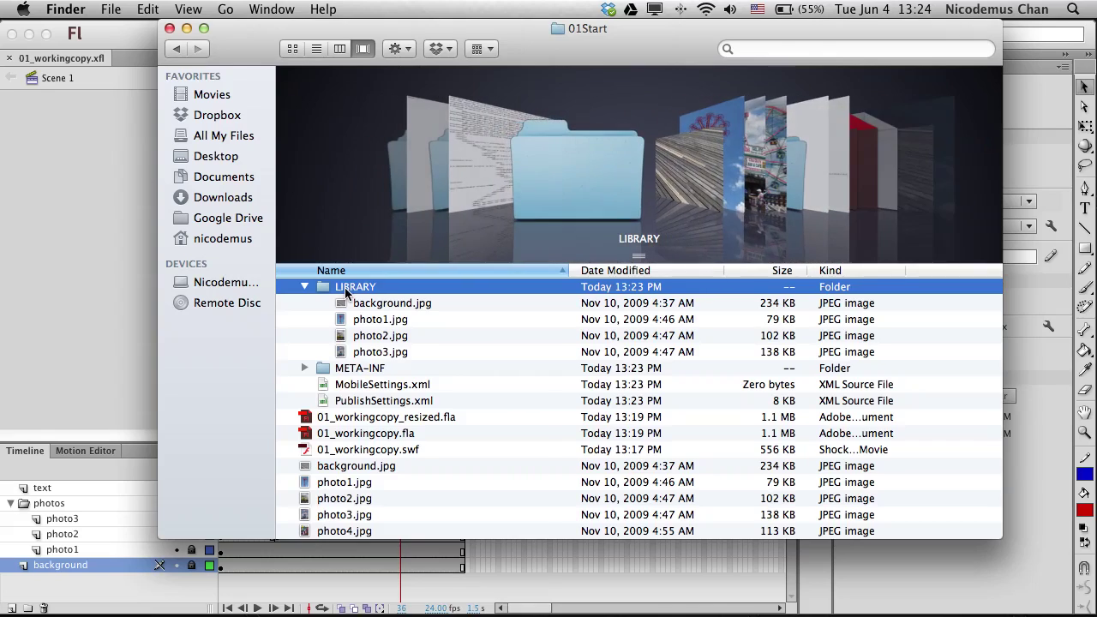
pyautogui.rightClick(344, 287)
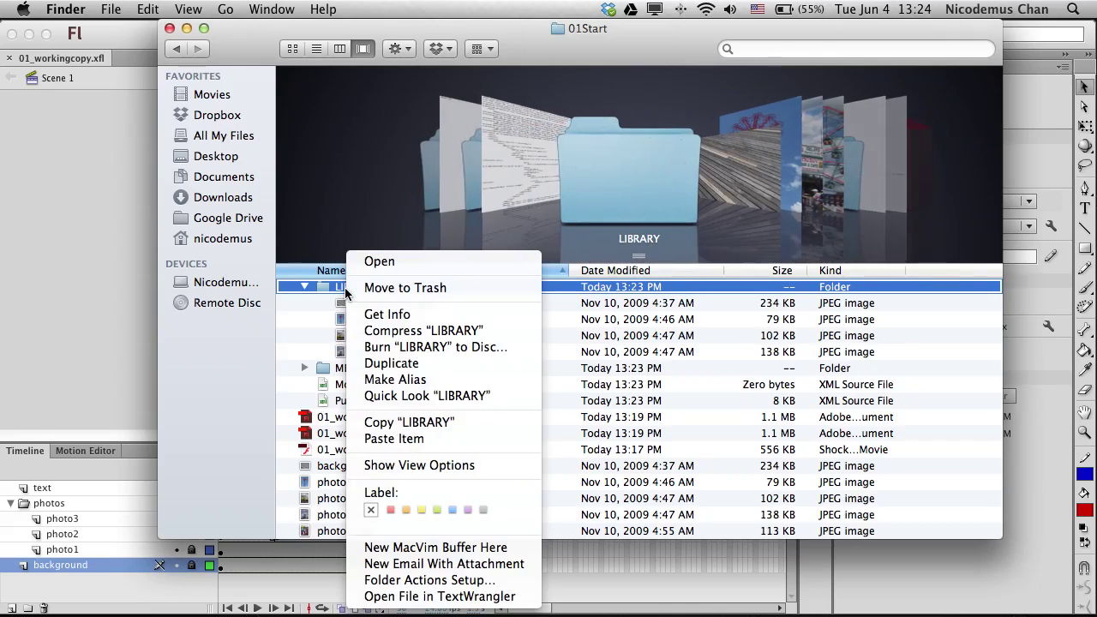
pyautogui.click(381, 438)
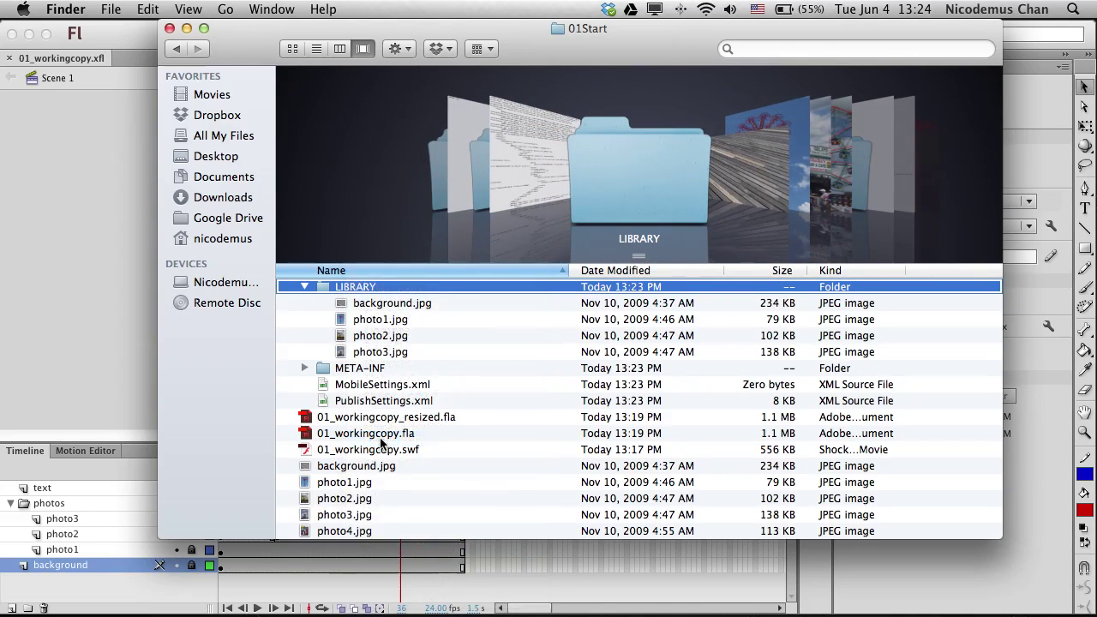
# Step: Move photo3.jpg from the LIBRARY folder to the Trash and rename photo4.jpg there as photo3.jpg
pyautogui.click(377, 353)
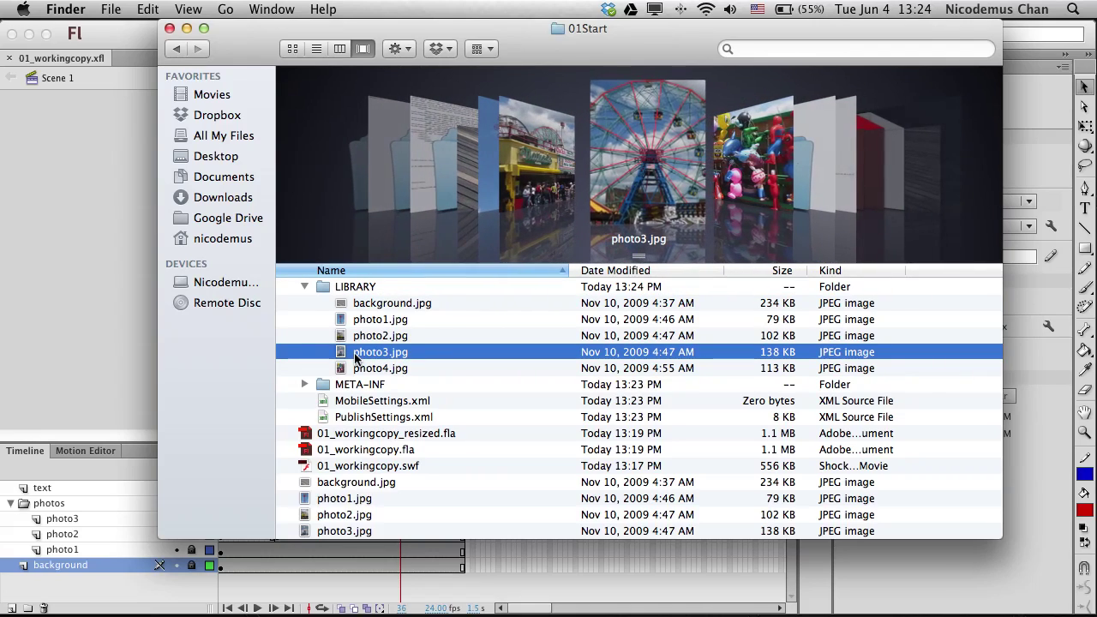
pyautogui.moveTo(351, 358); pyautogui.dragTo(1019, 559)
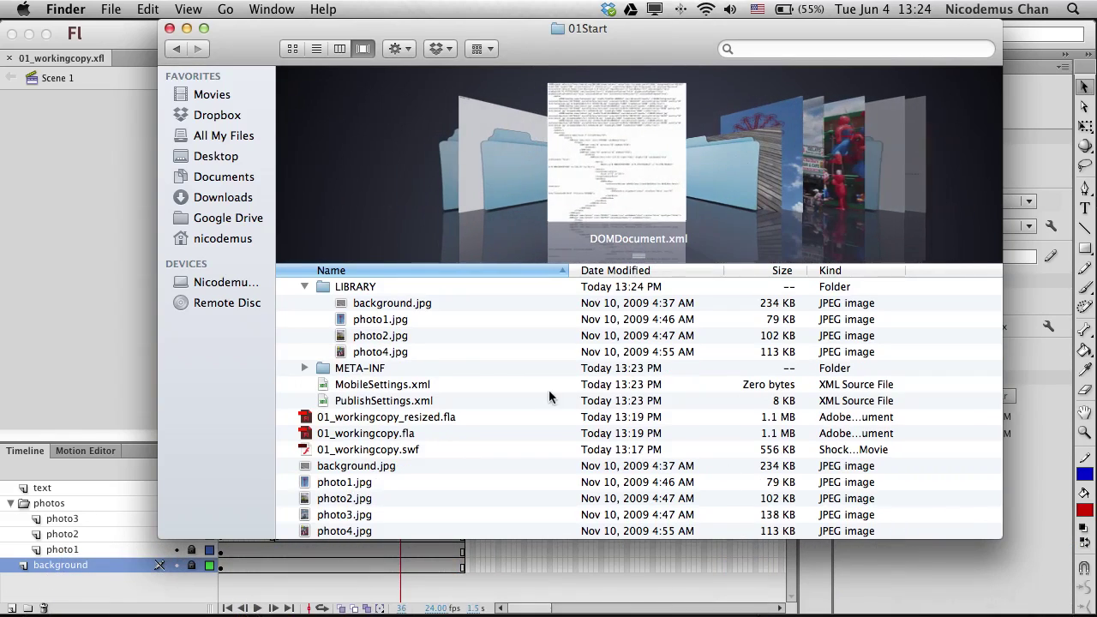
pyautogui.click(388, 359)
pyautogui.click(390, 354)
pyautogui.write('photo3')
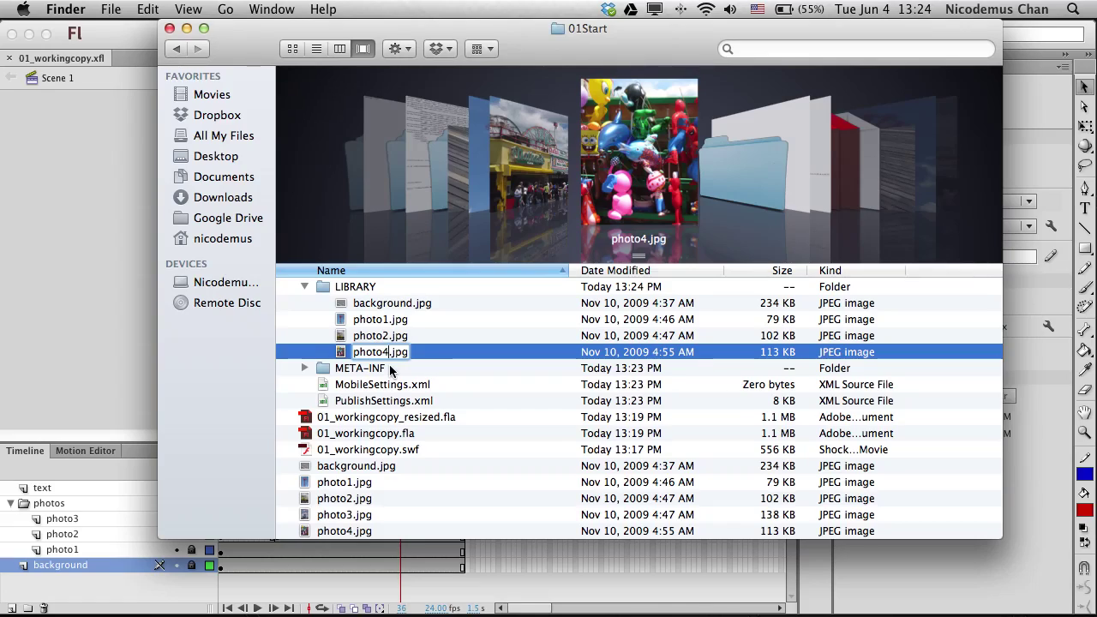
pyautogui.press('Return')
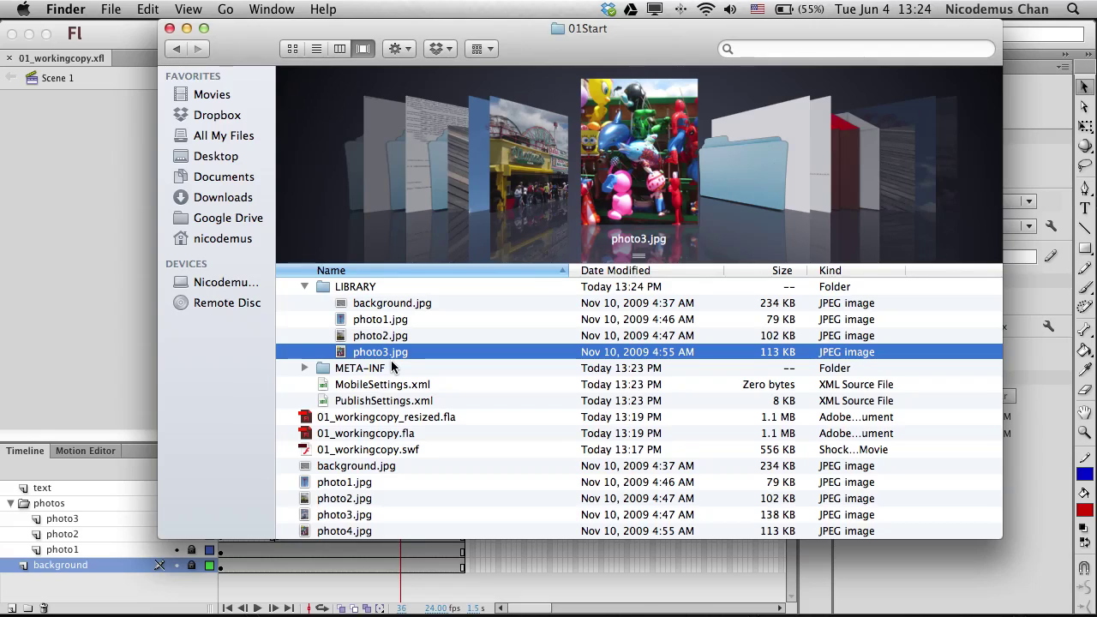
# Step: Close the document in Flash and reopen 01_workingcopy.xfl from the 01_workingcopy folder in Finder
pyautogui.click(66, 313)
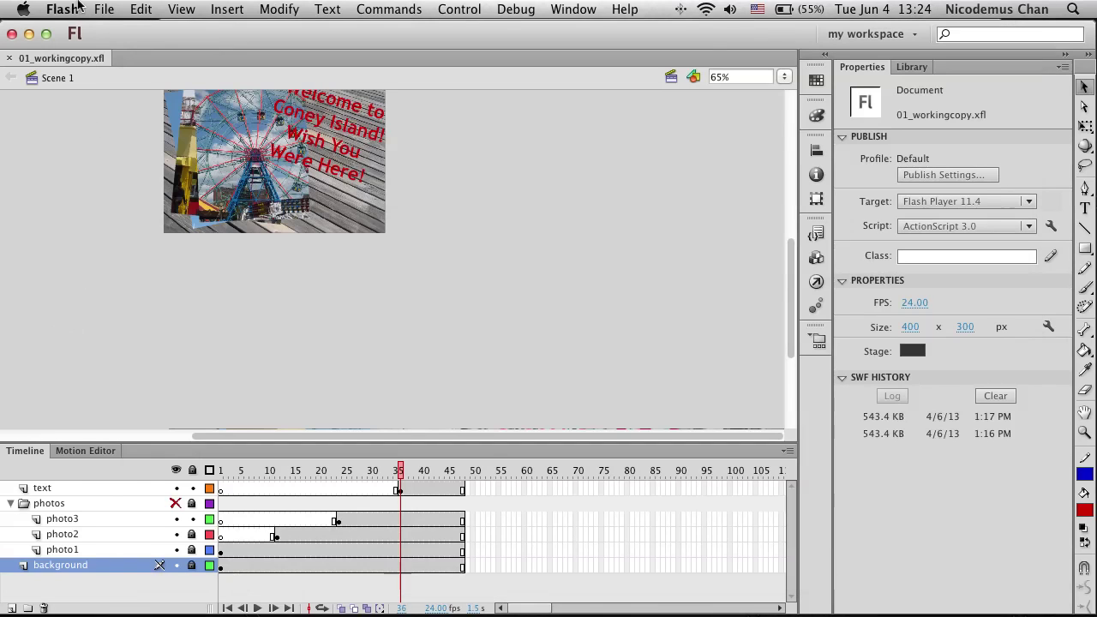
pyautogui.click(9, 58)
pyautogui.hotkey('ctrl', 'Up')
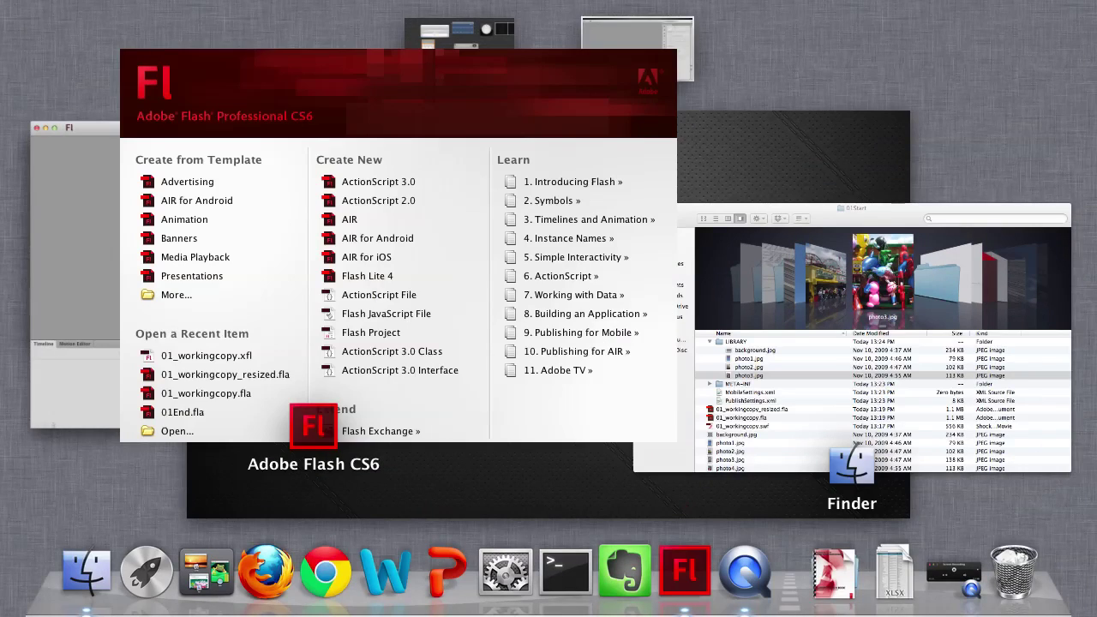
pyautogui.click(86, 570)
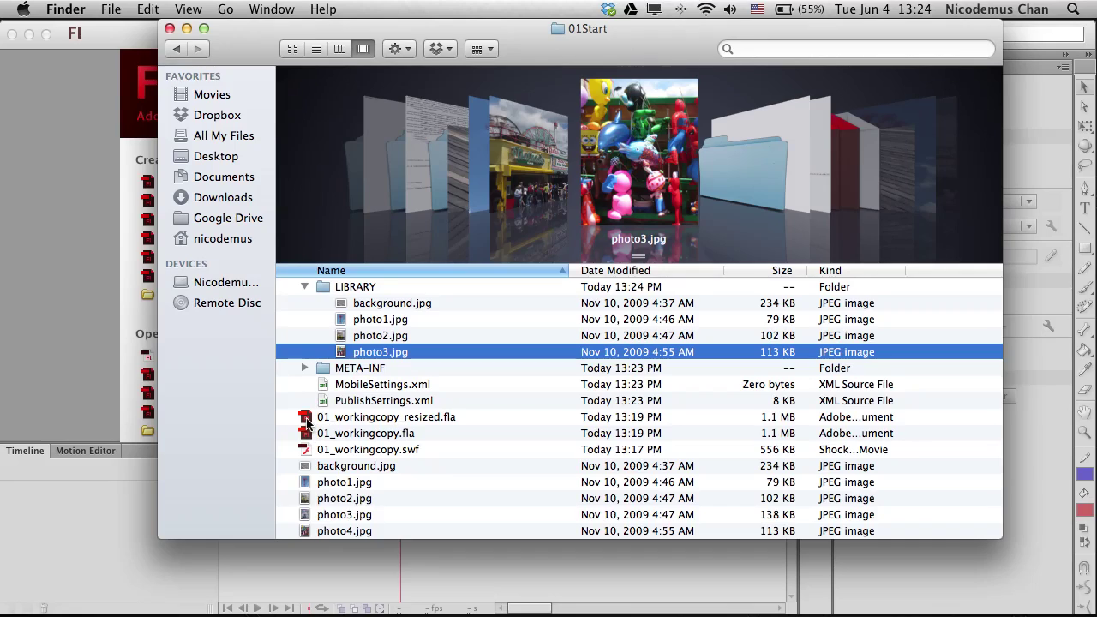
pyautogui.scroll(3, 373, 365)
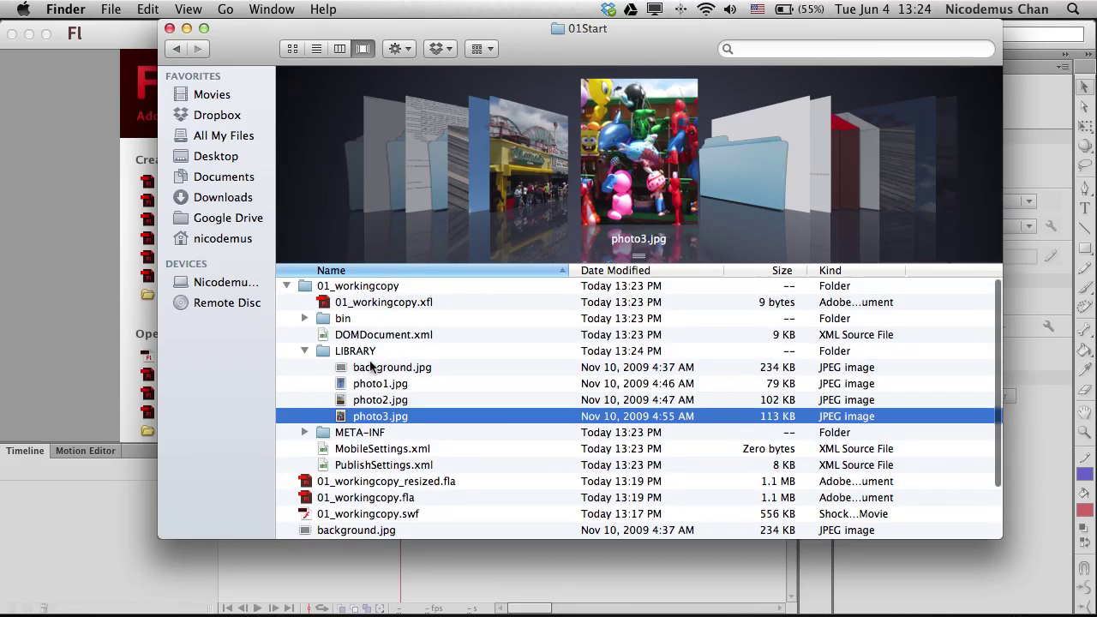
pyautogui.doubleClick(324, 300)
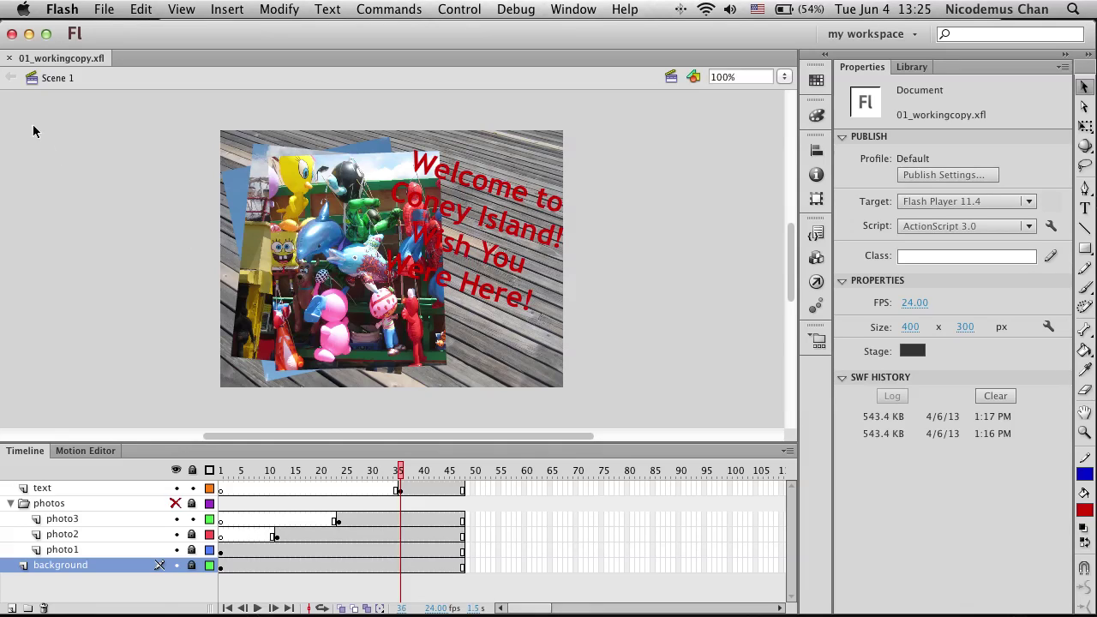
# Step: Turn off Loop playback for the HTML Wrapper in the Publish Settings
pyautogui.click(104, 8)
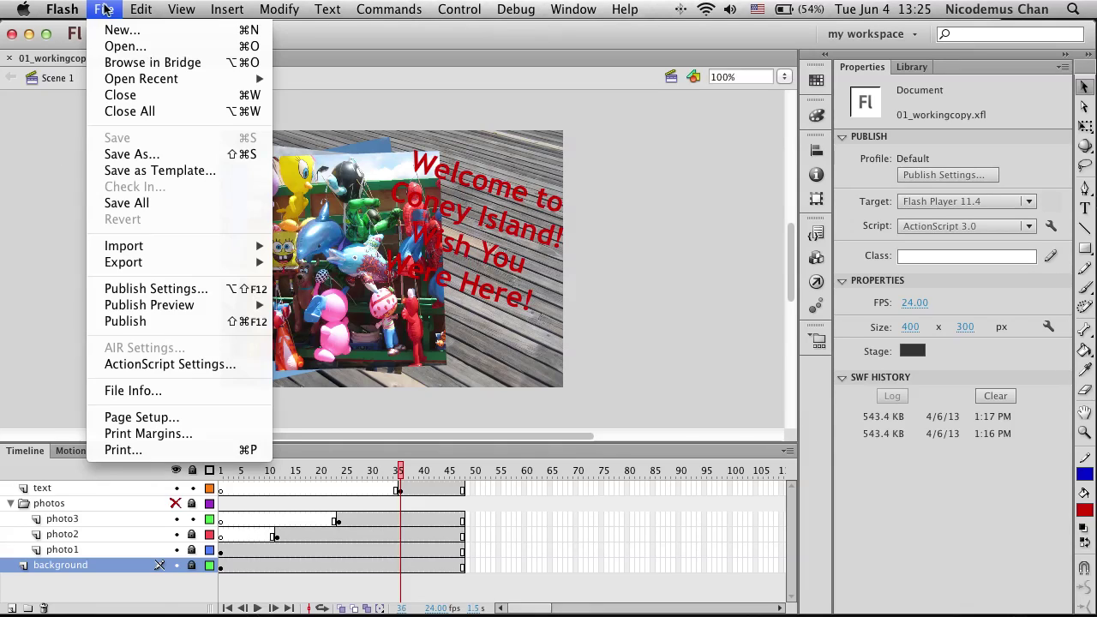
pyautogui.click(123, 292)
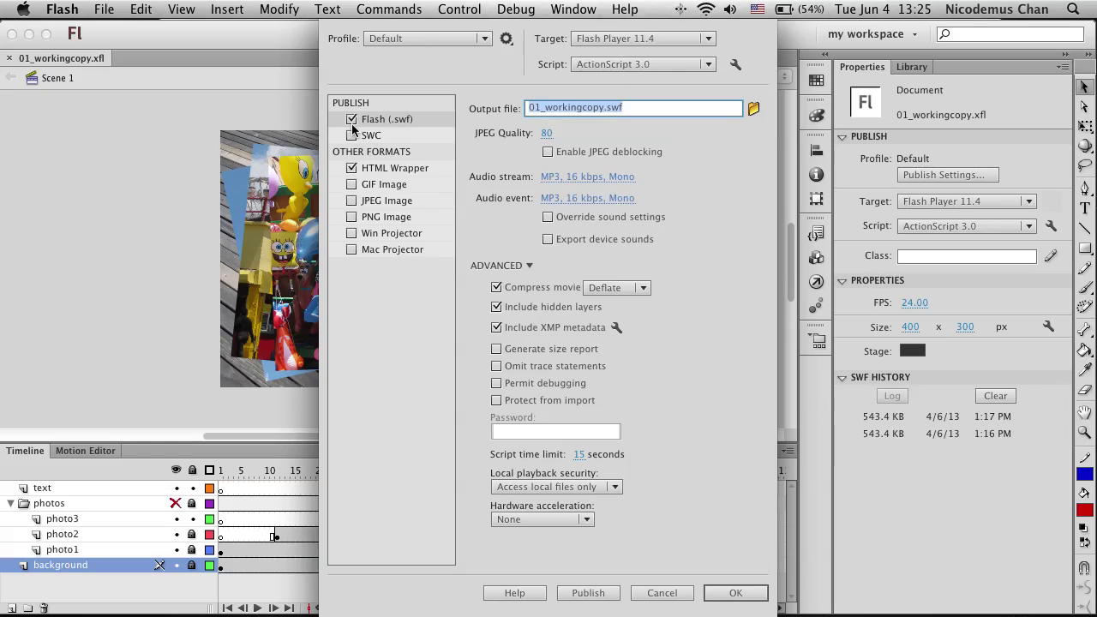
pyautogui.click(375, 168)
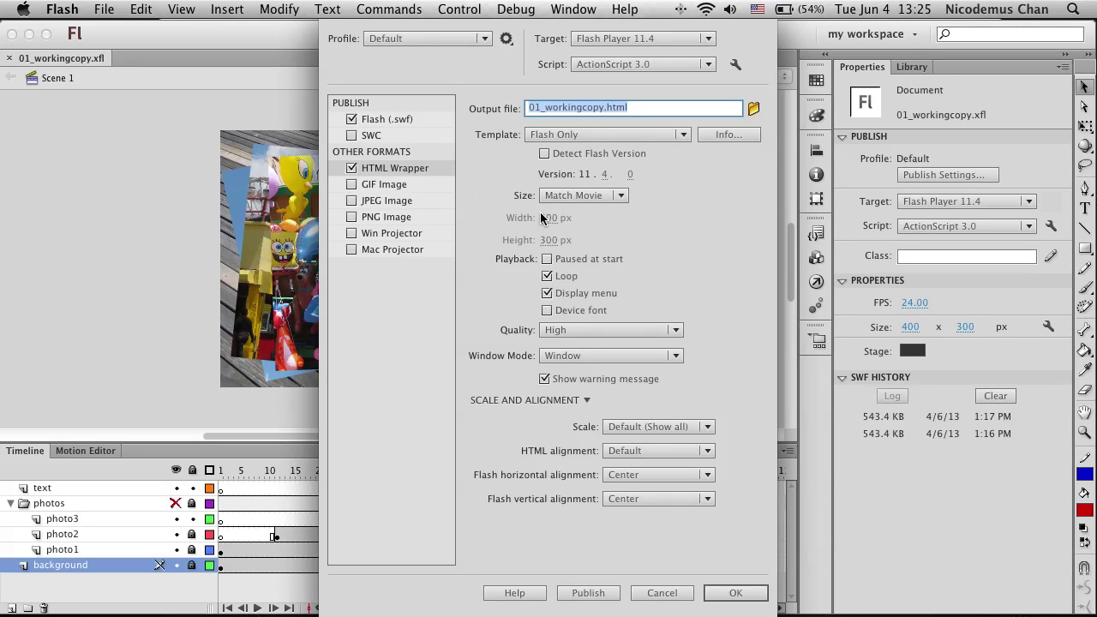
pyautogui.click(547, 276)
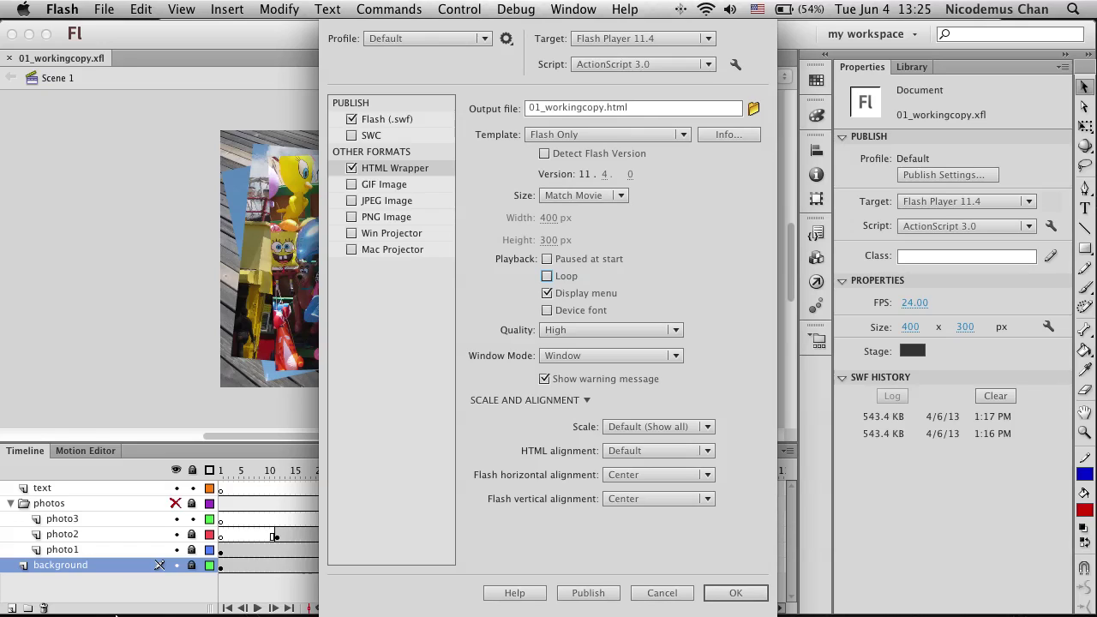
# Step: Move the 01Start Finder window clear of the Publish Settings dialog and publish the Flash (.swf) and HTML Wrapper files
pyautogui.click(86, 568)
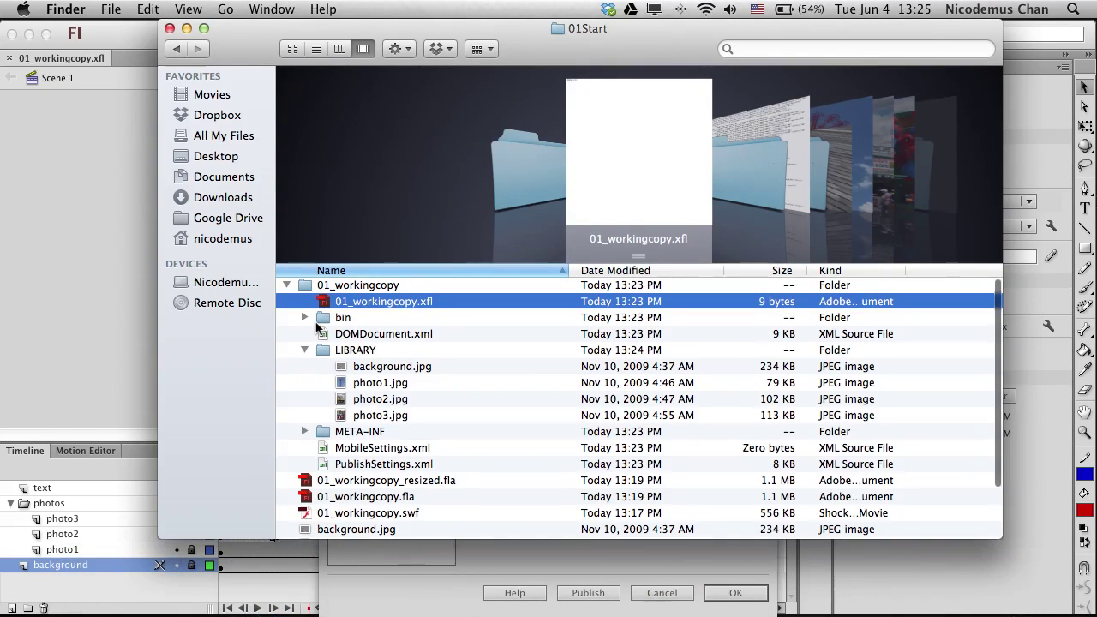
pyautogui.click(304, 350)
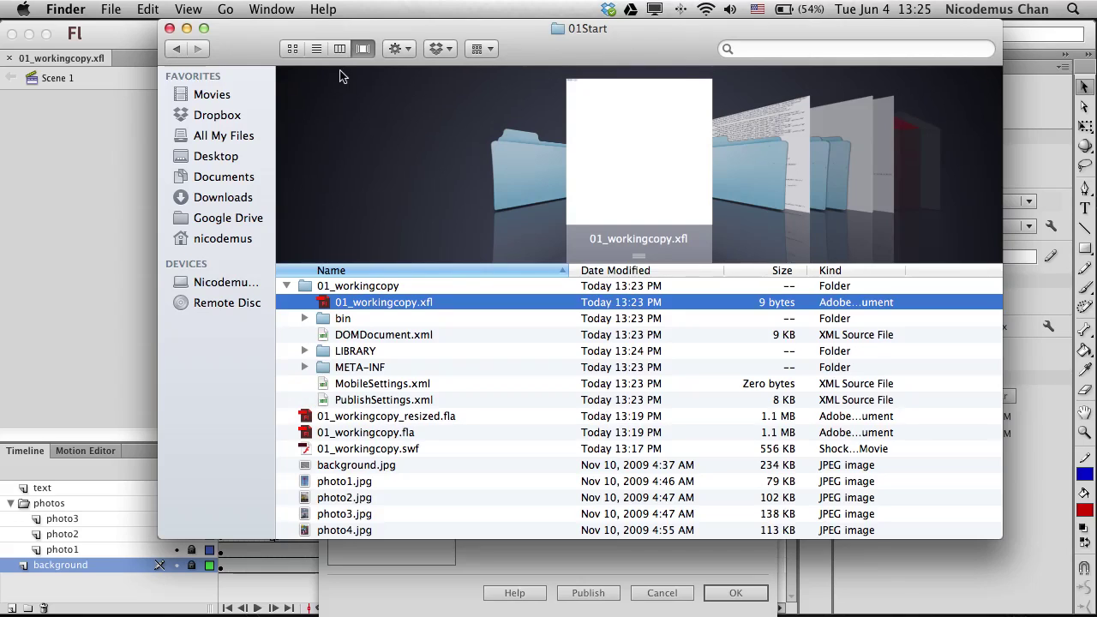
pyautogui.moveTo(331, 25); pyautogui.dragTo(595, 25)
pyautogui.click(370, 68)
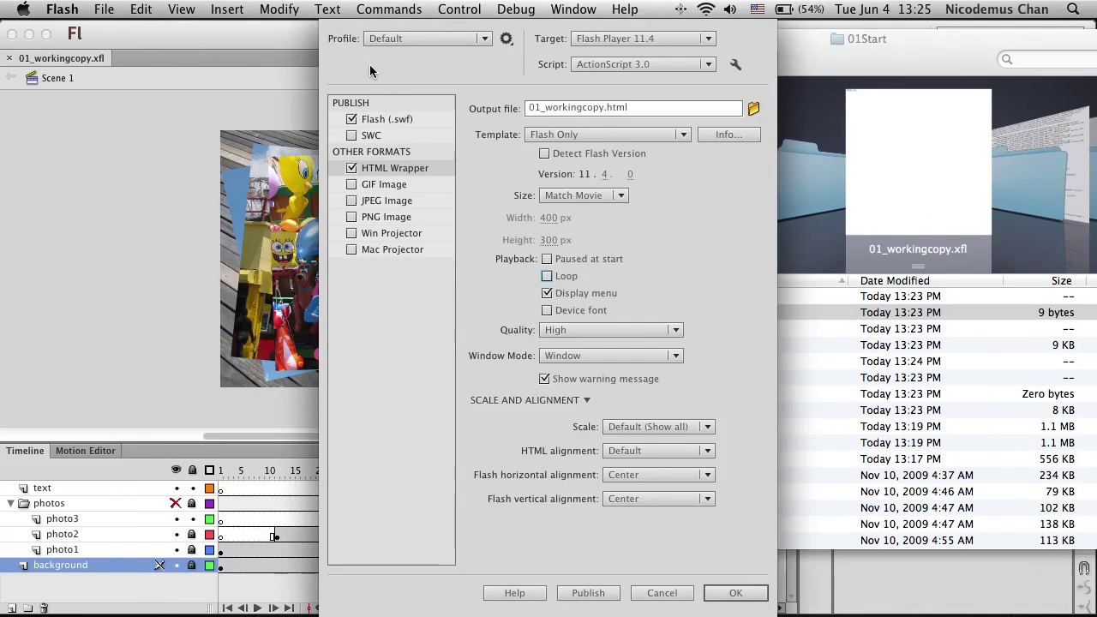
pyautogui.click(520, 31)
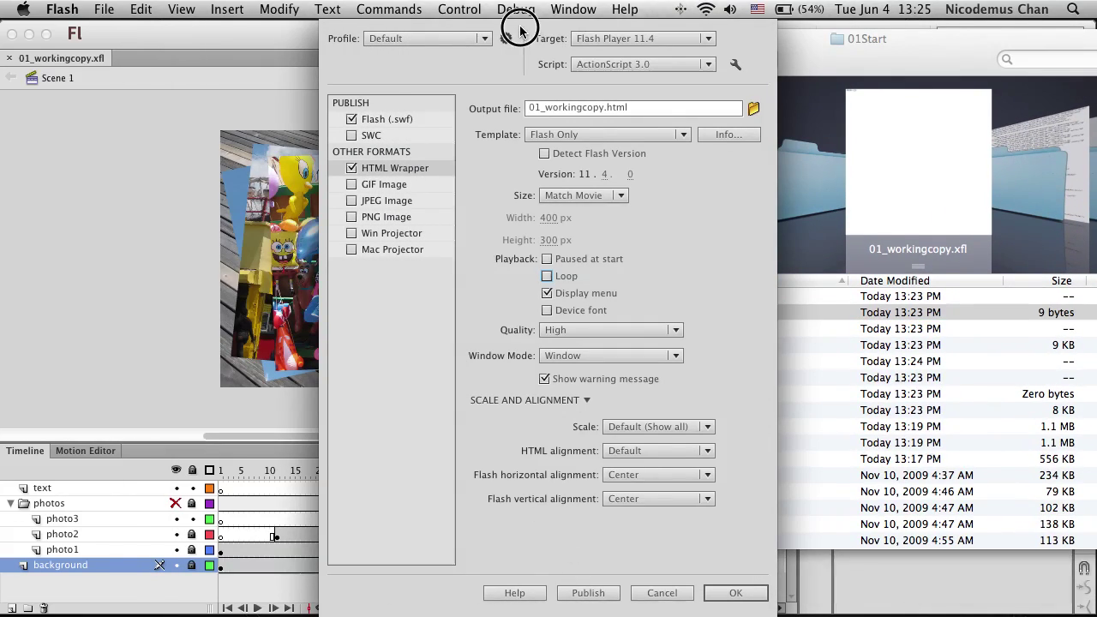
pyautogui.click(586, 593)
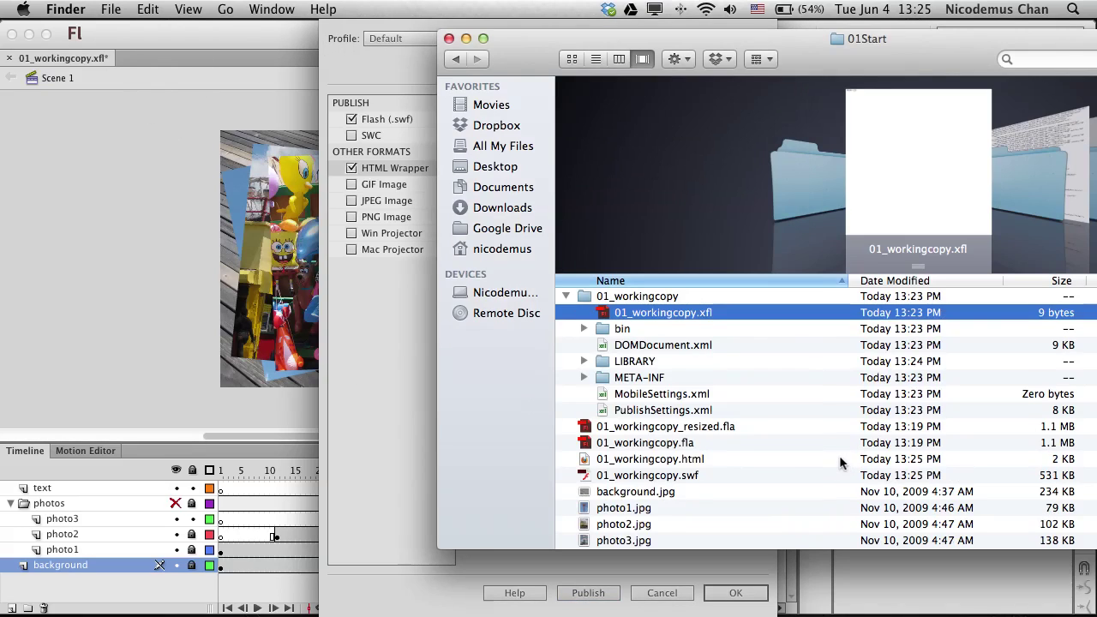
# Step: Examine the published 01_workingcopy HTML and SWF files in Finder and open 01_workingcopy.html in the browser
pyautogui.click(613, 459)
pyautogui.press('Down')
pyautogui.press('Up')
pyautogui.press('Down')
pyautogui.press('Up')
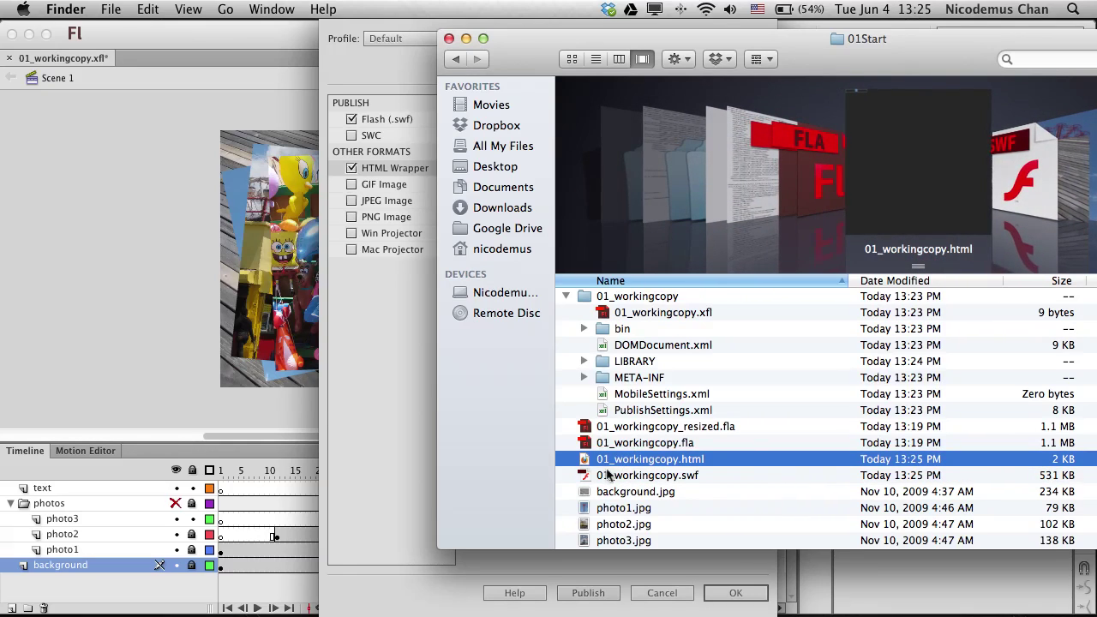
pyautogui.click(609, 476)
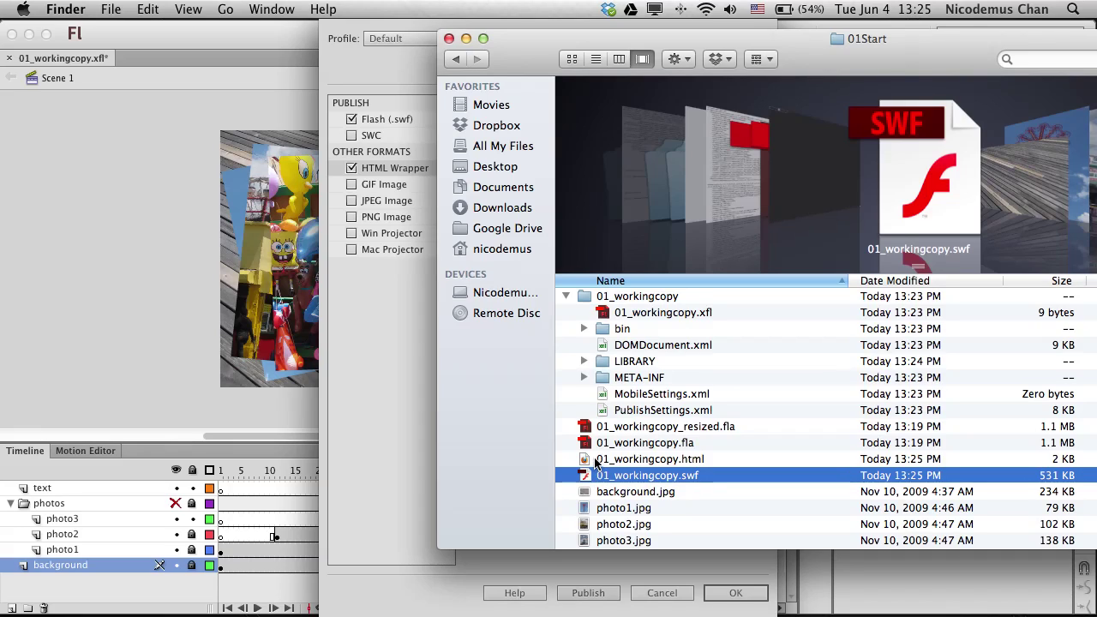
pyautogui.doubleClick(589, 464)
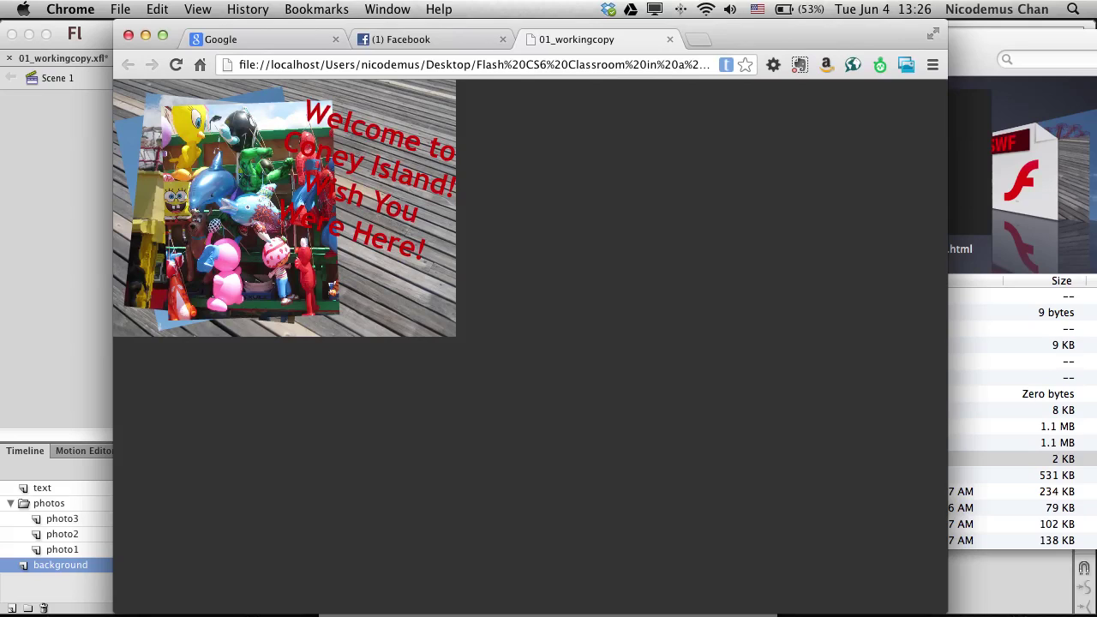
pyautogui.hotkey('ctrl', 'Up')
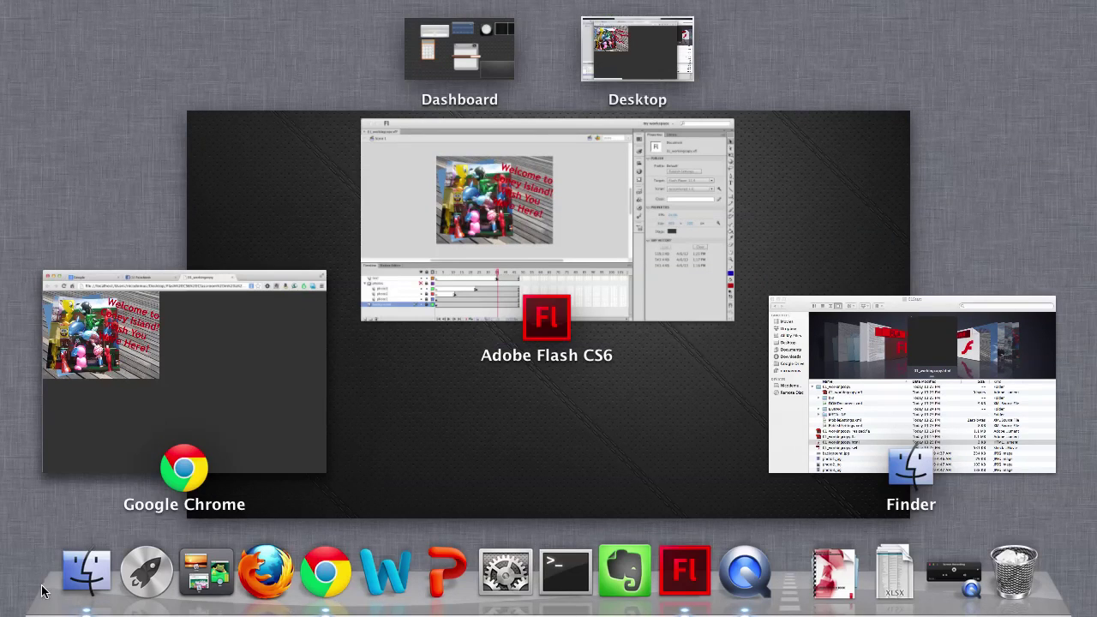
pyautogui.click(742, 568)
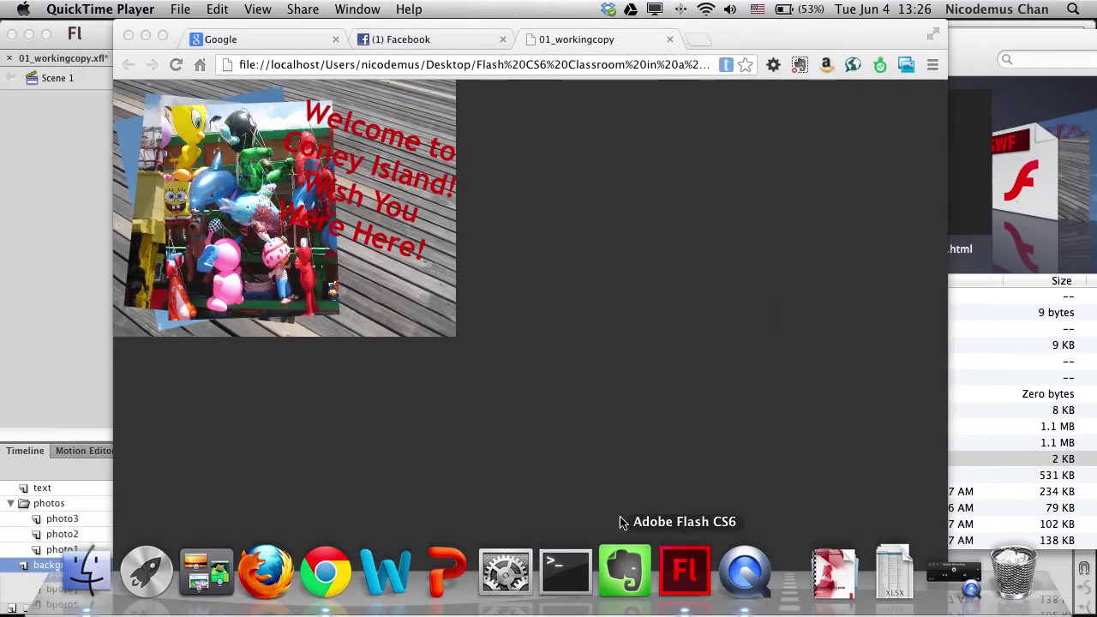